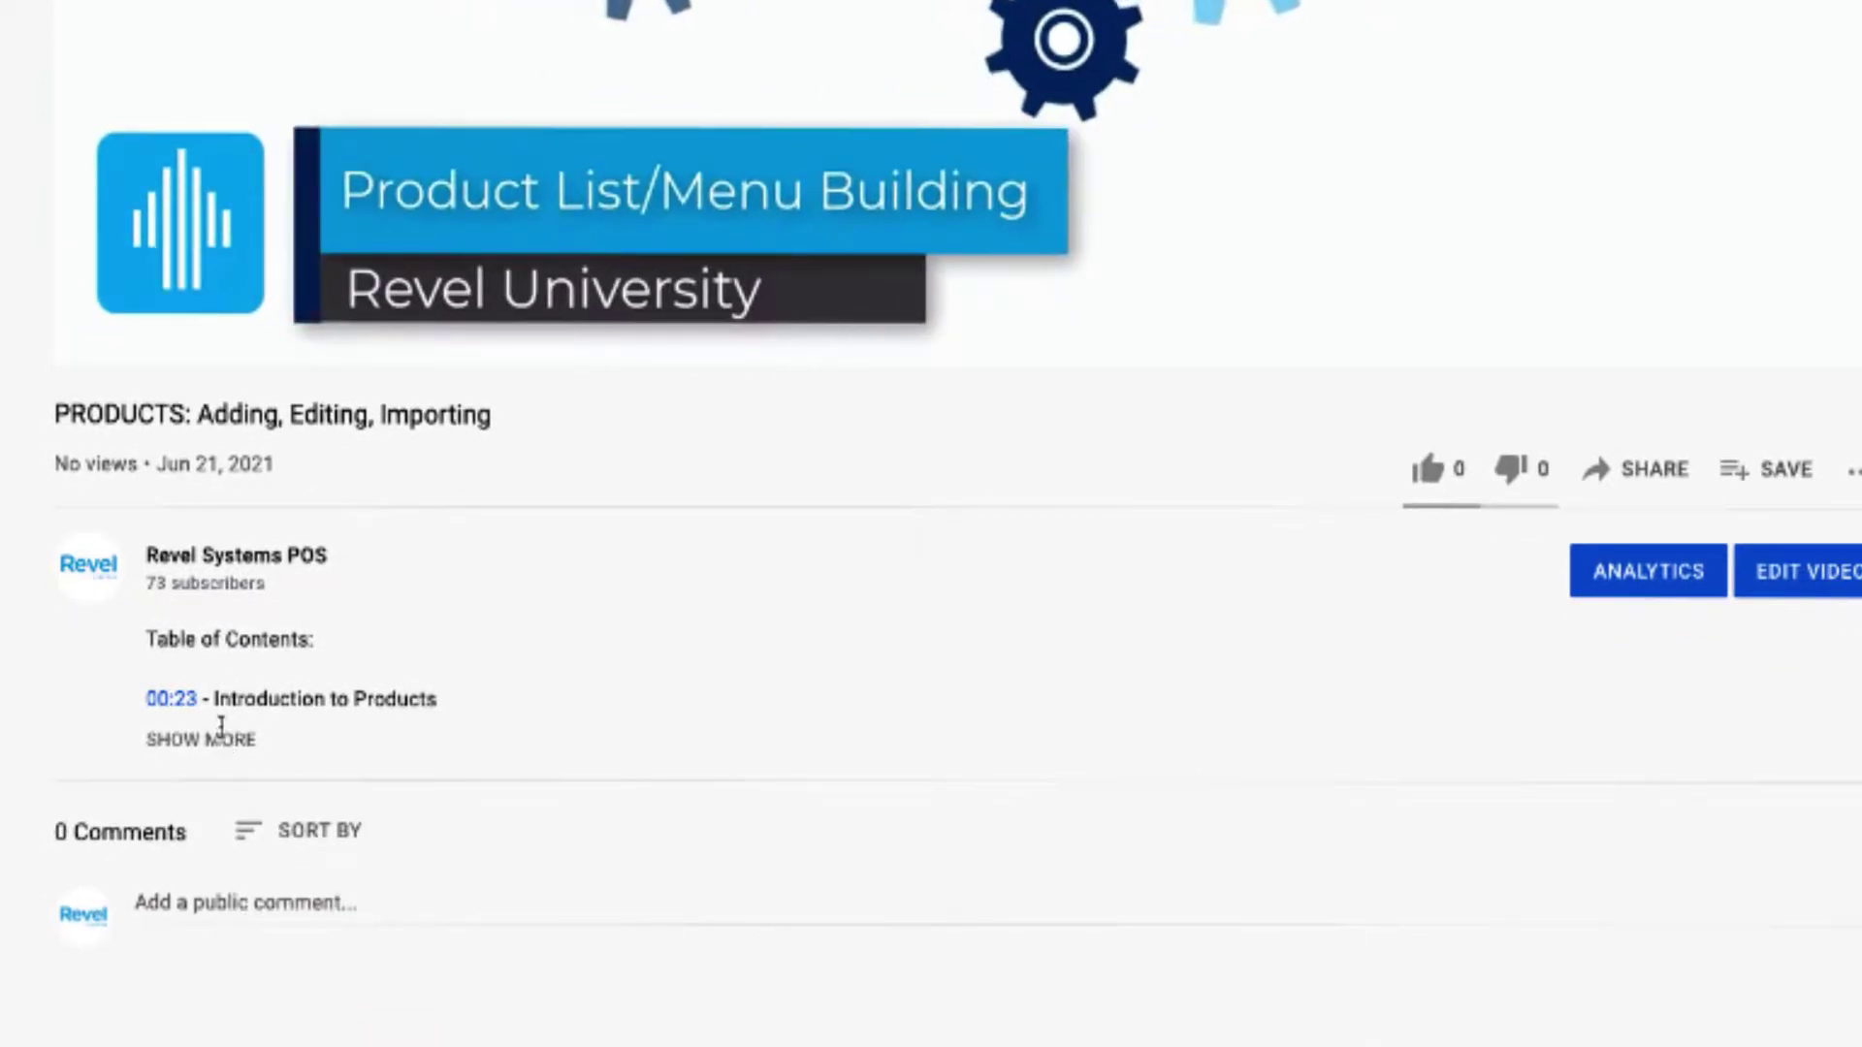
# Expand the tutorial video's description with SHOW MORE to reveal the full table of contents.
pyautogui.click(224, 743)
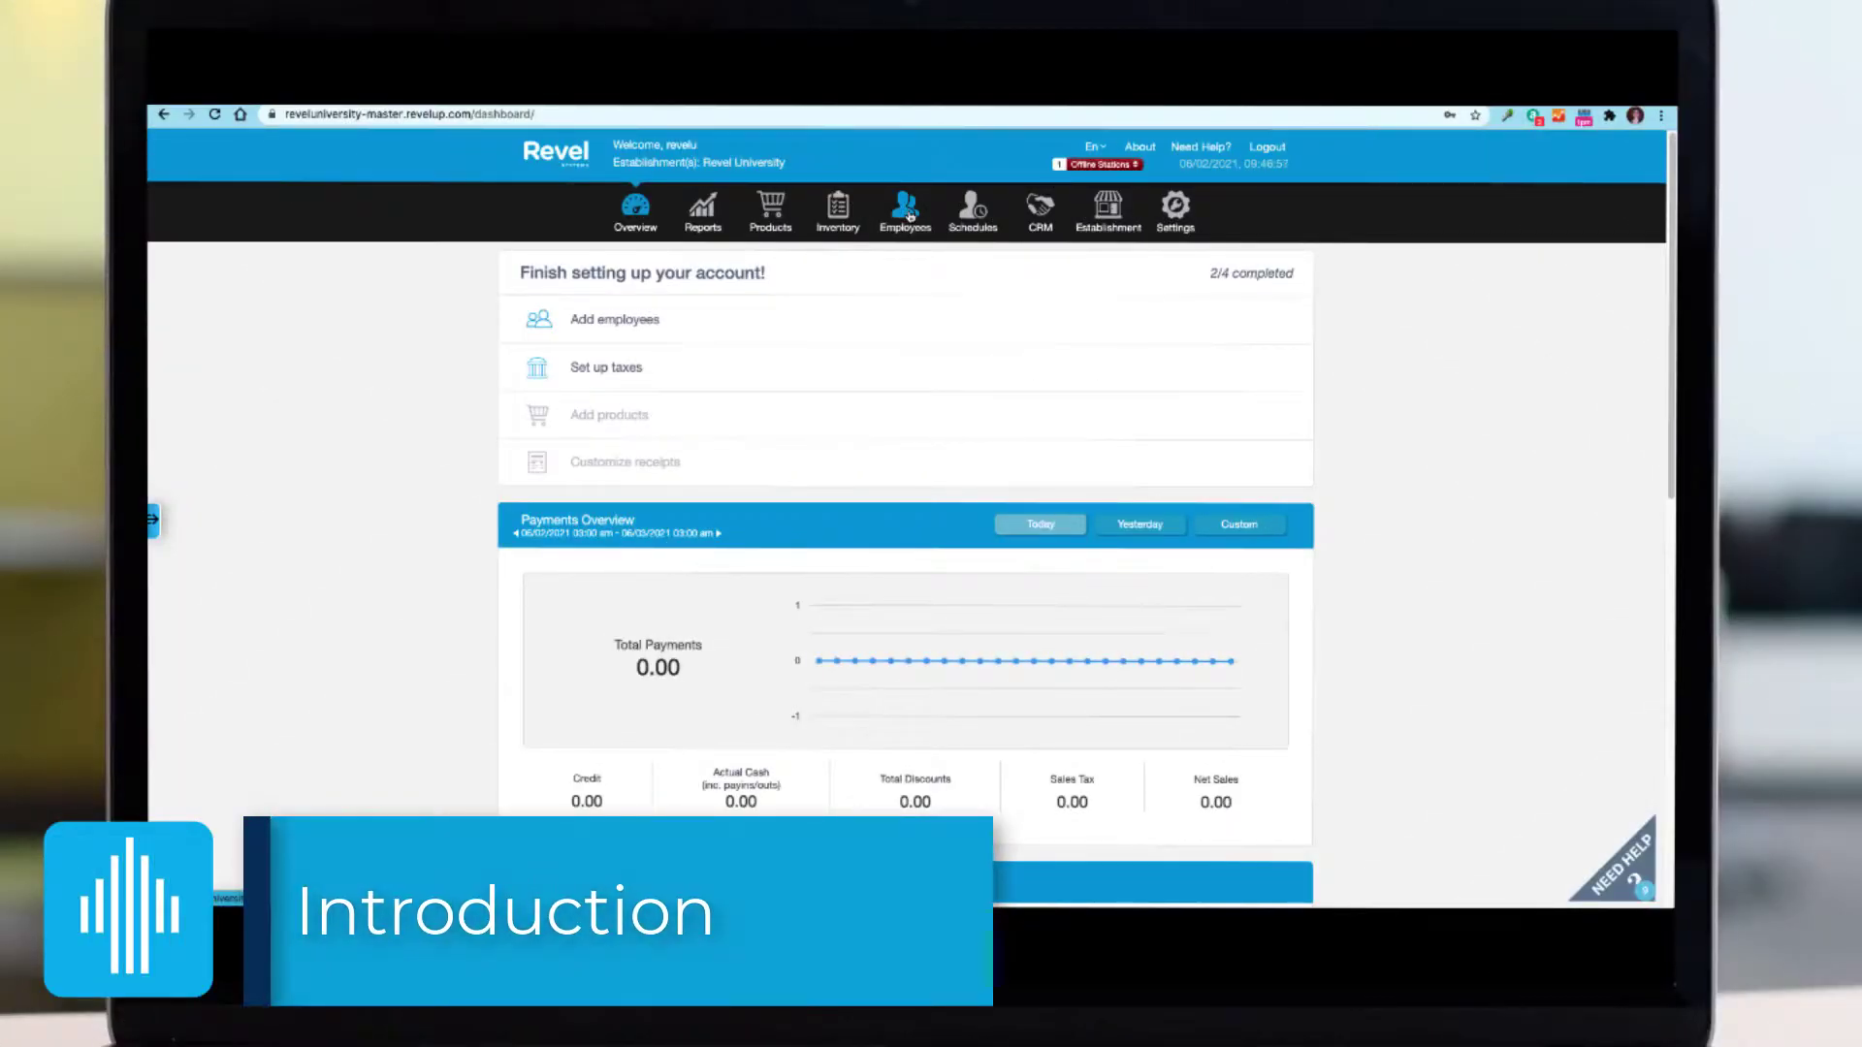
# Switch from the Revel dashboard to the Employees section in the top navigation bar.
pyautogui.click(910, 215)
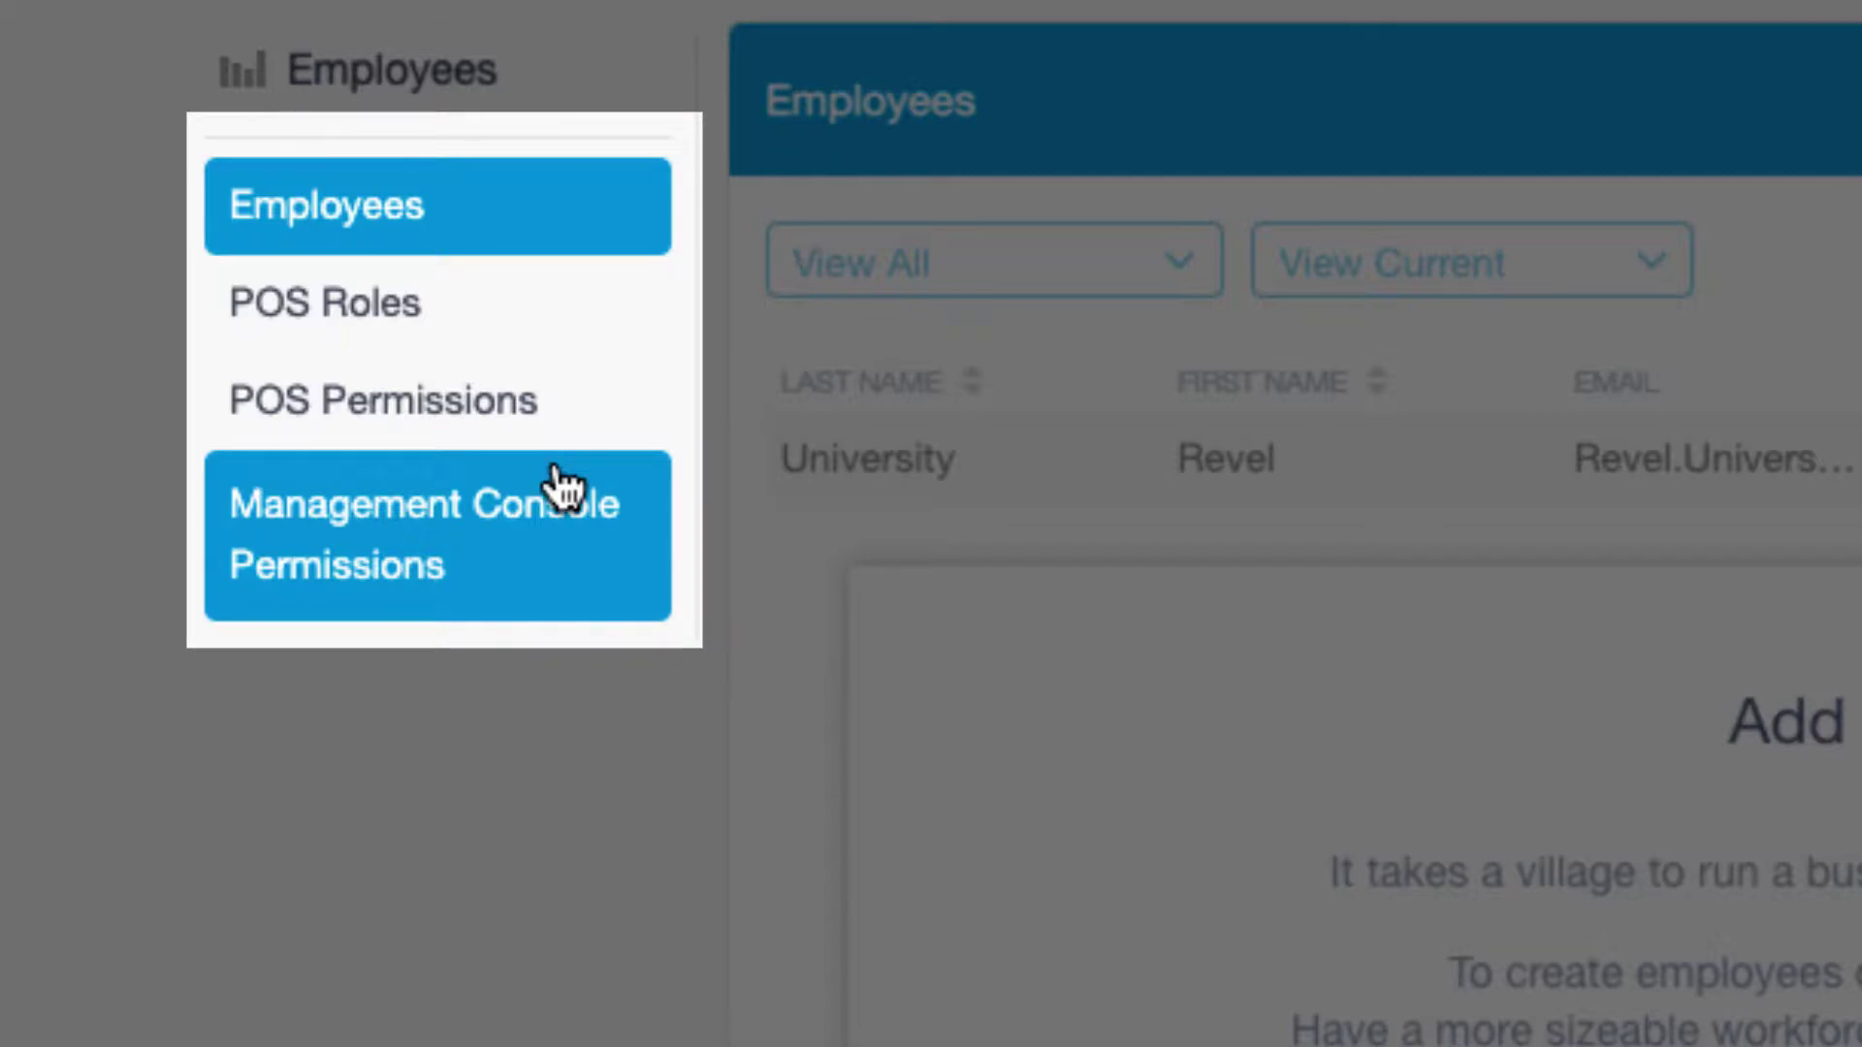
# Rename the Bartender POS role to Bartender1.
pyautogui.click(324, 303)
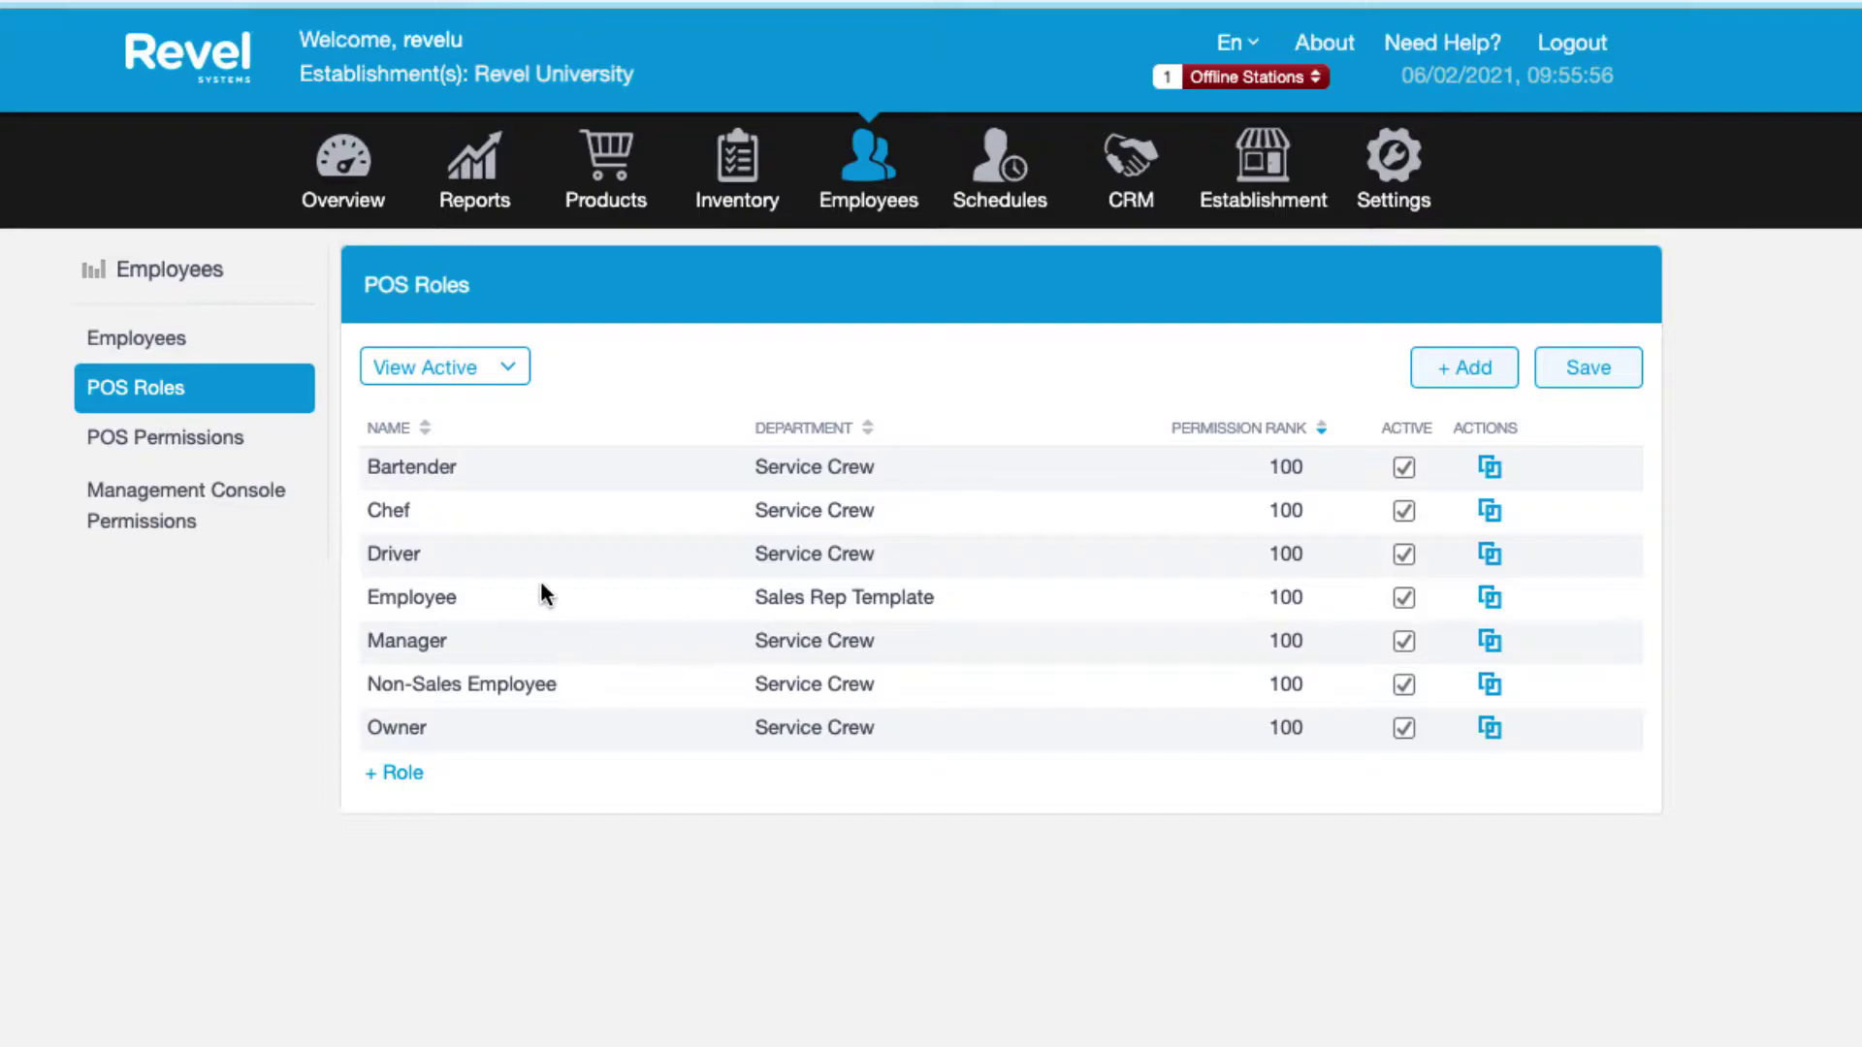
pyautogui.click(468, 475)
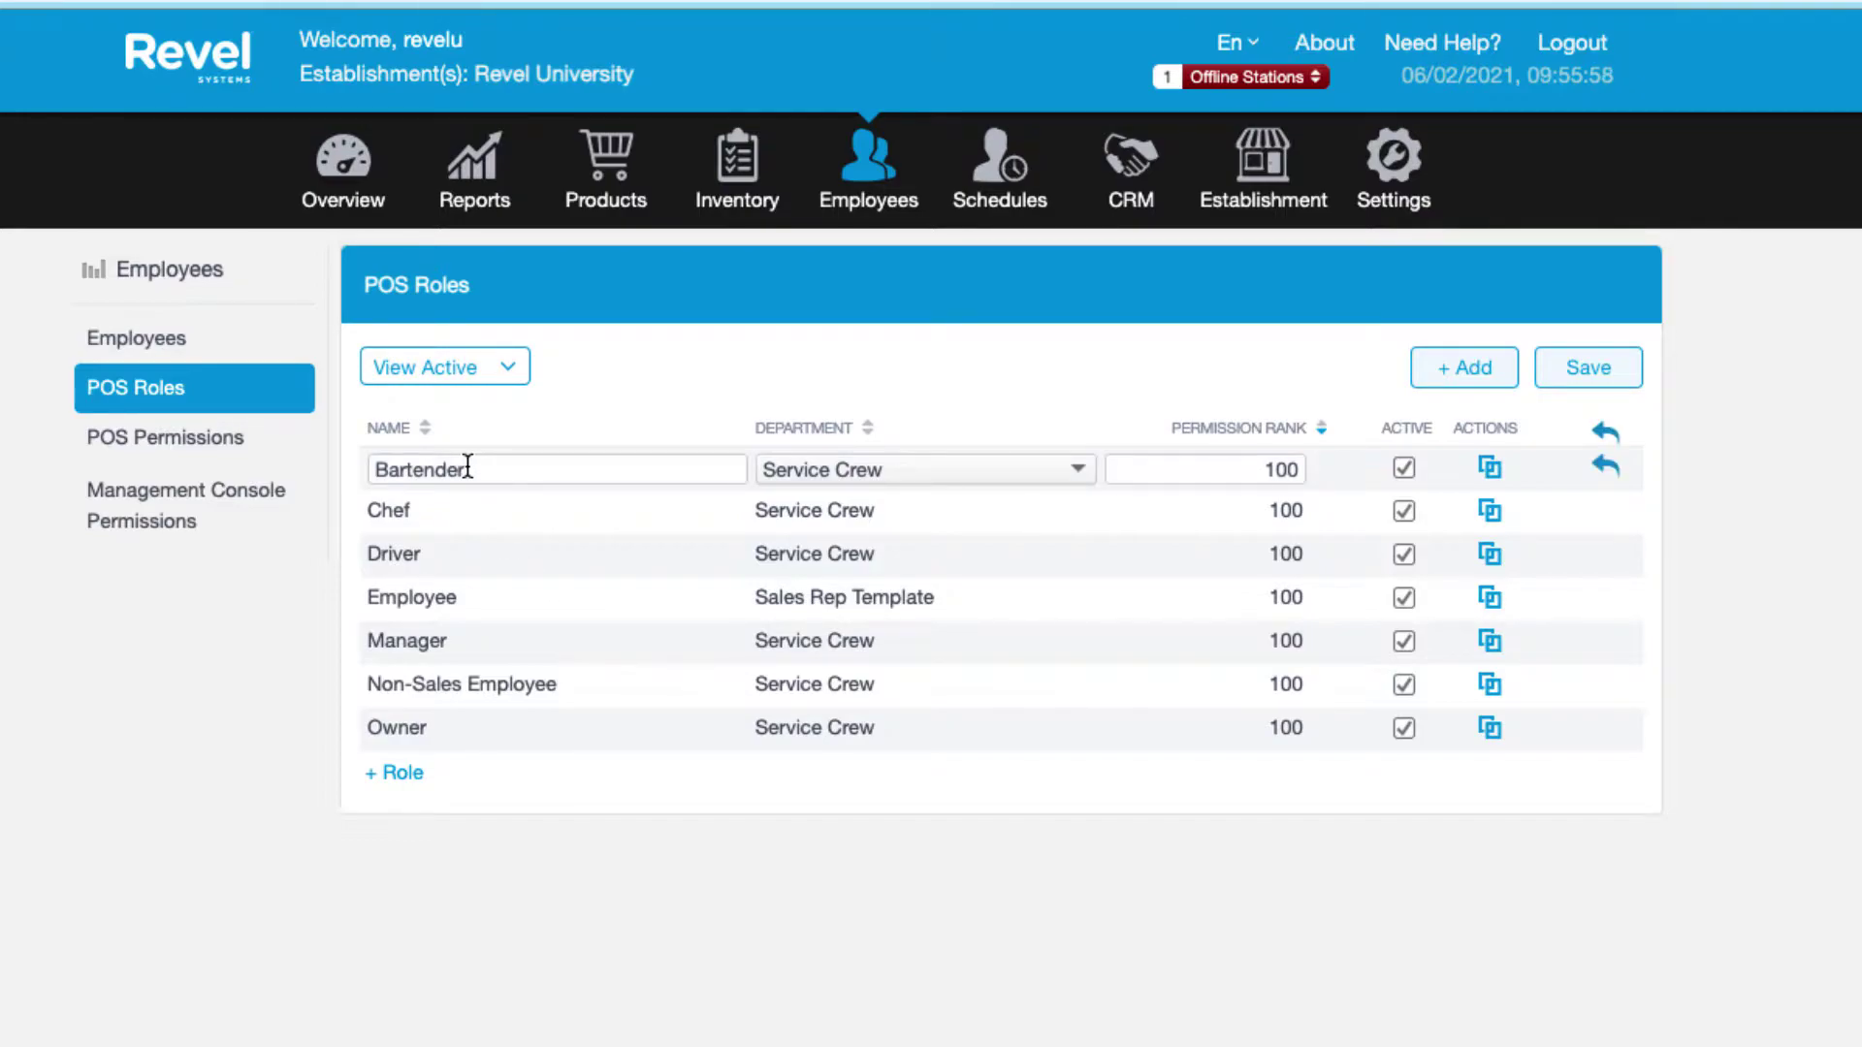
pyautogui.click(467, 468)
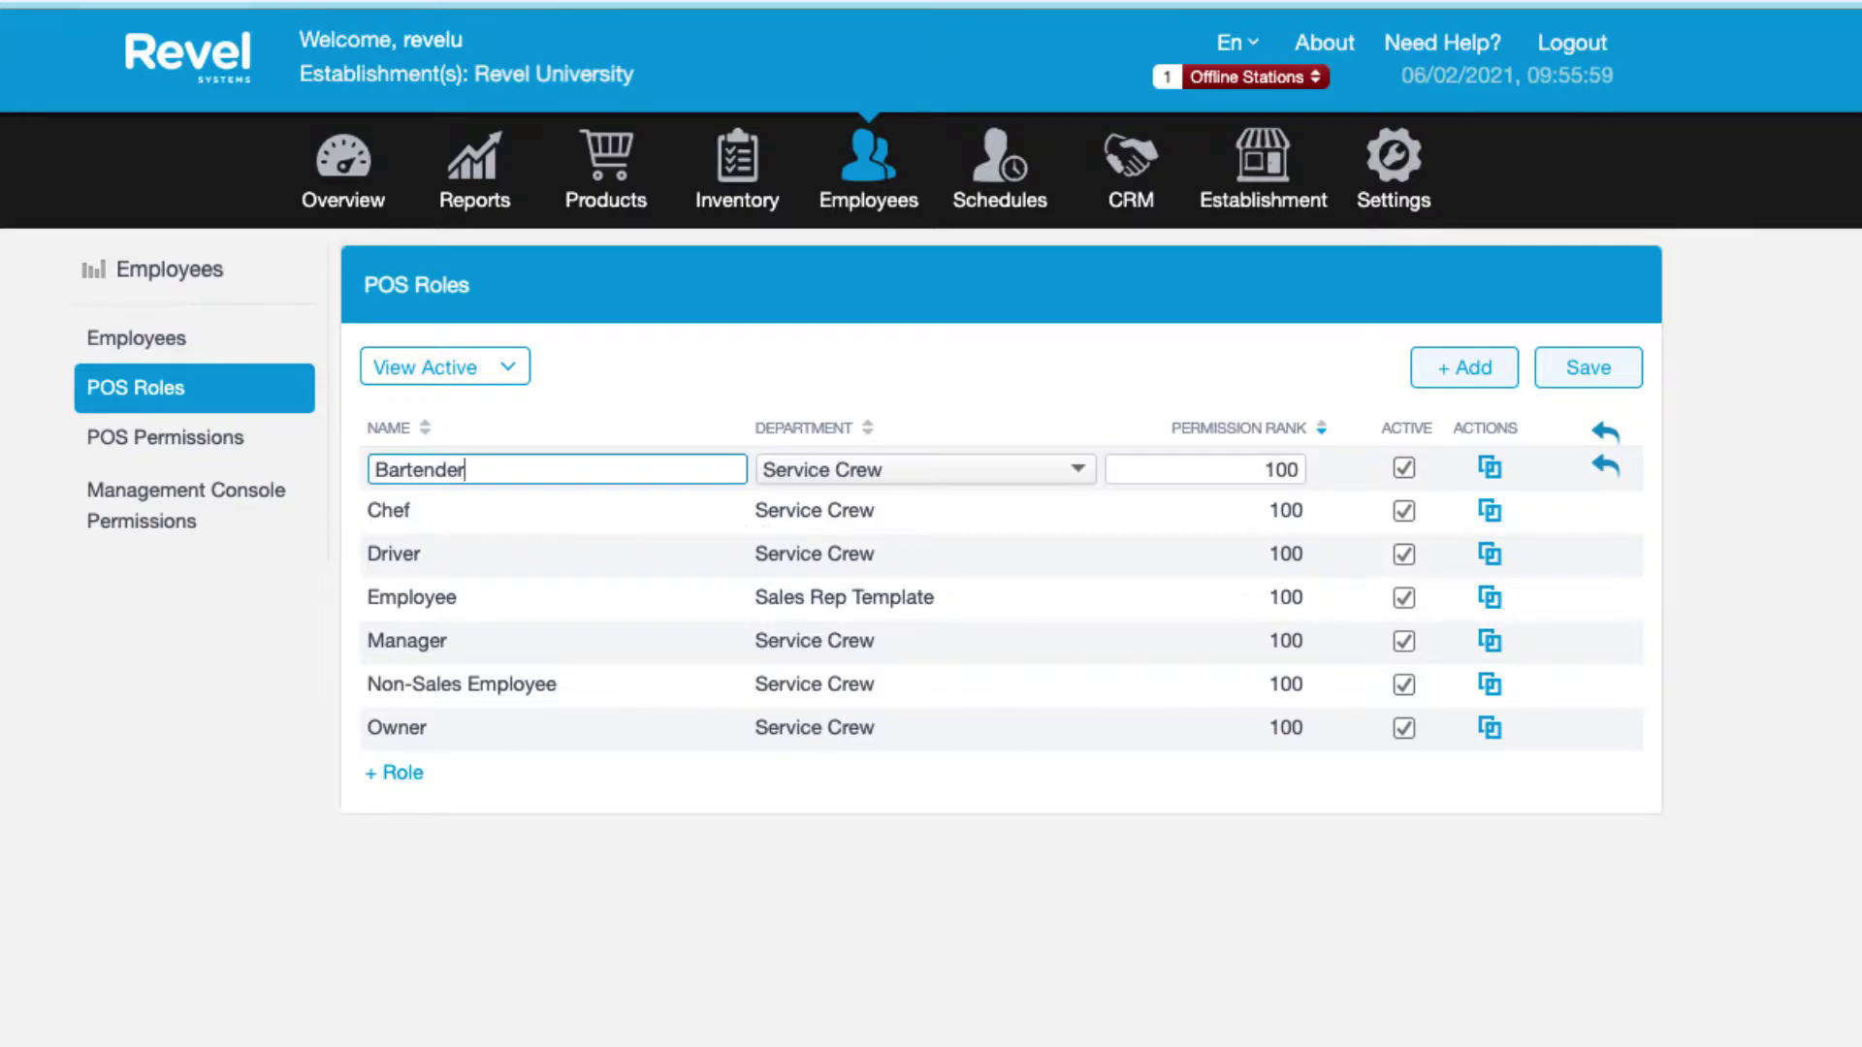
pyautogui.write('1')
# Put Bartender1 in a new Front of House department, then choose the Chef role's department.
pyautogui.click(1078, 467)
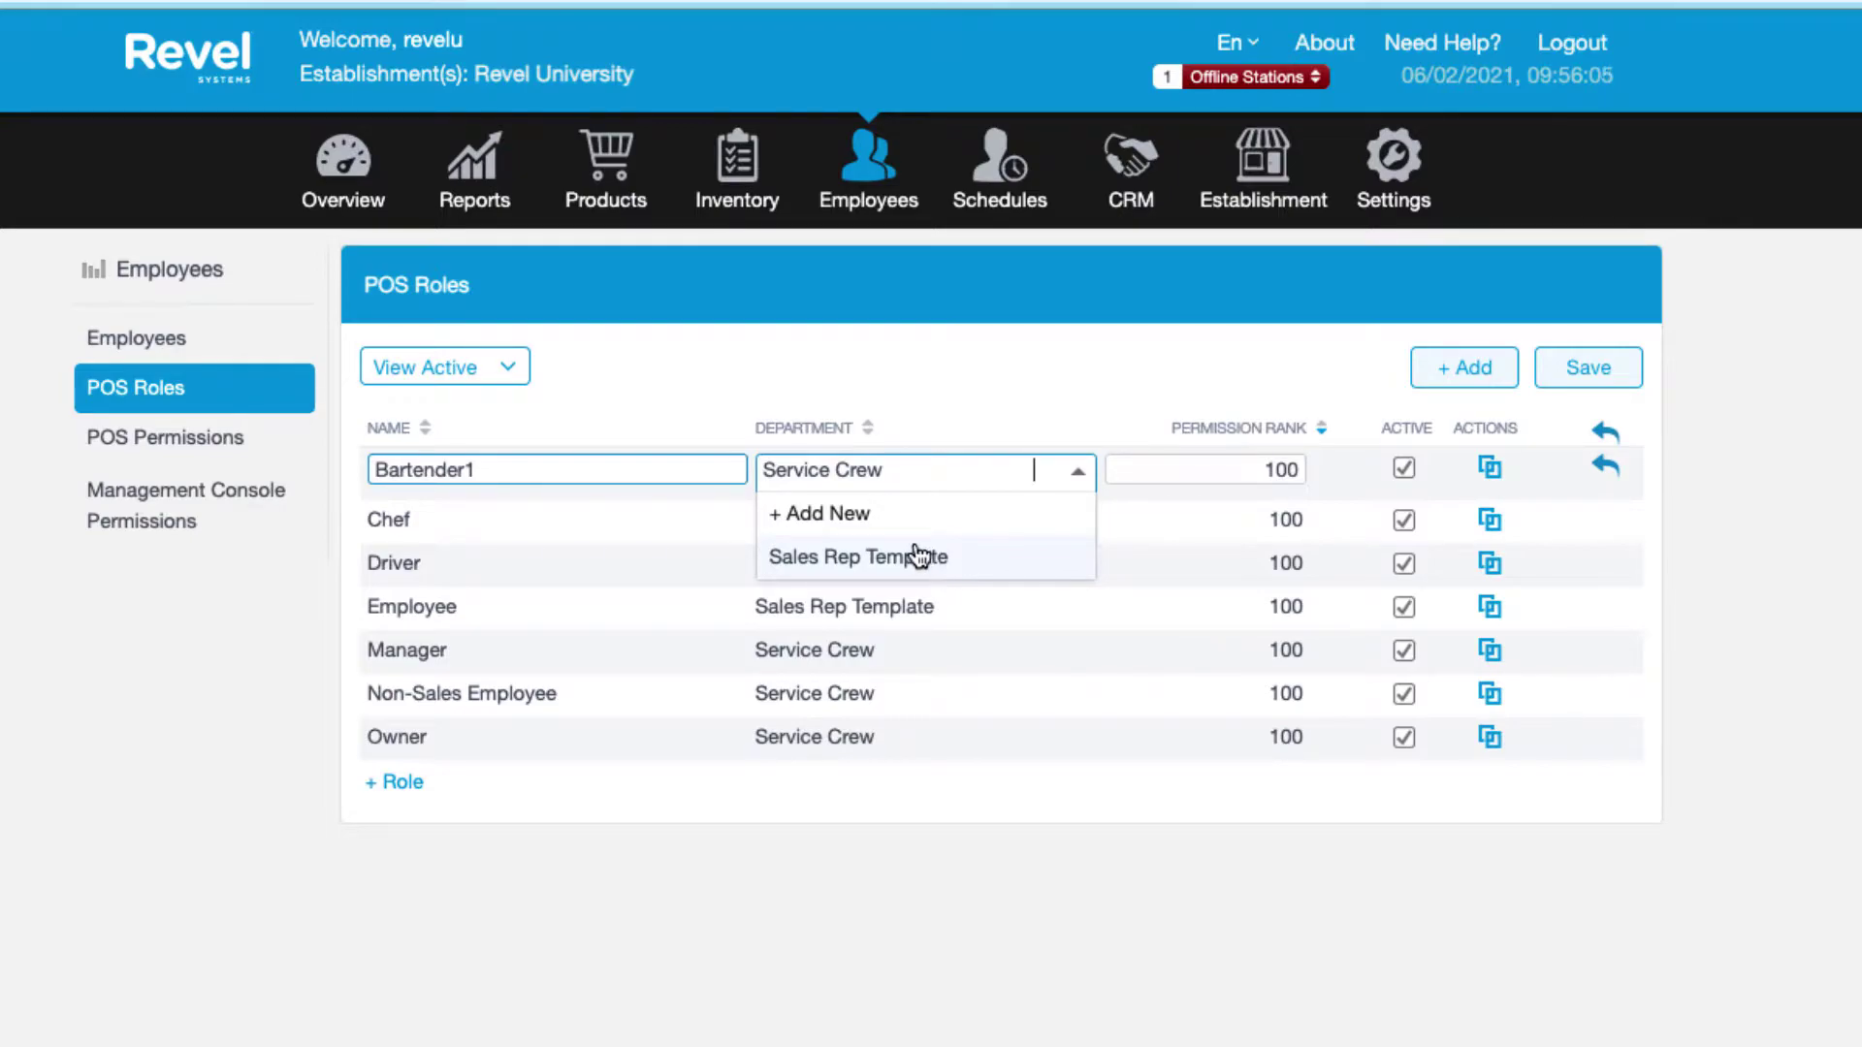
pyautogui.click(819, 519)
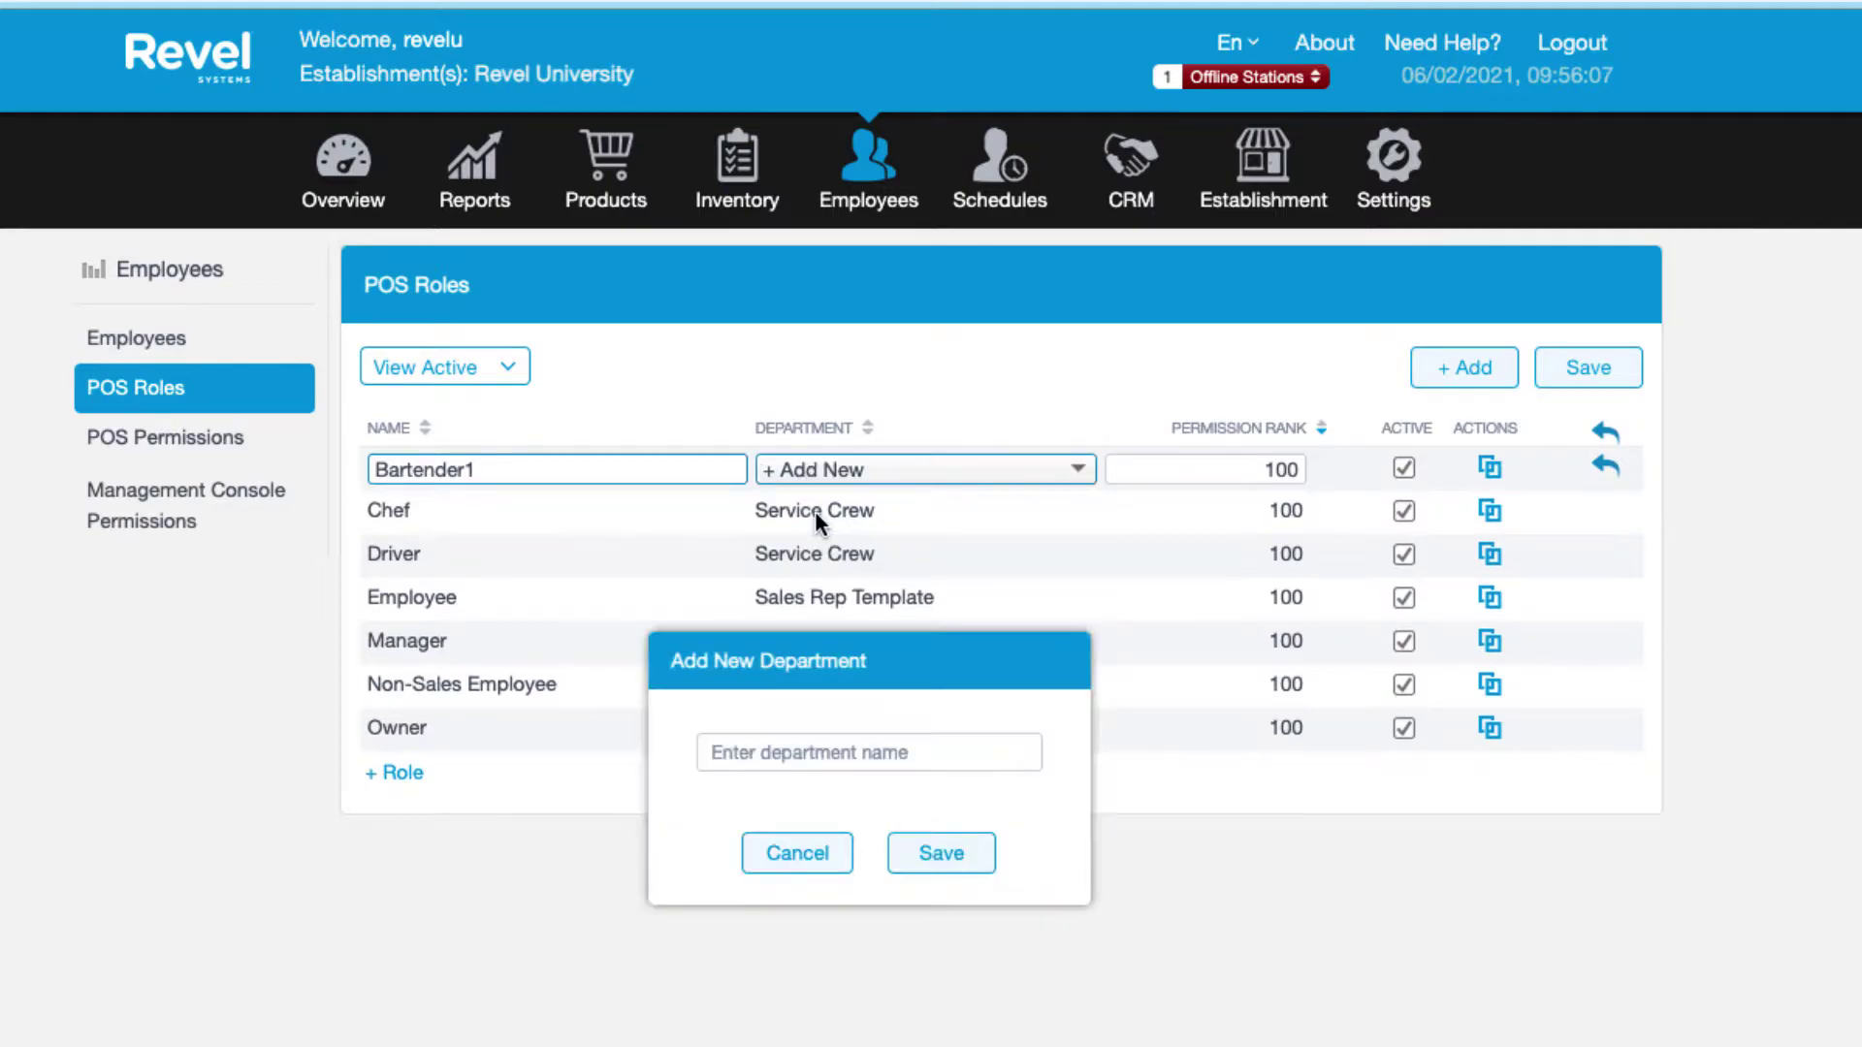
pyautogui.click(806, 754)
pyautogui.write('Front of ')
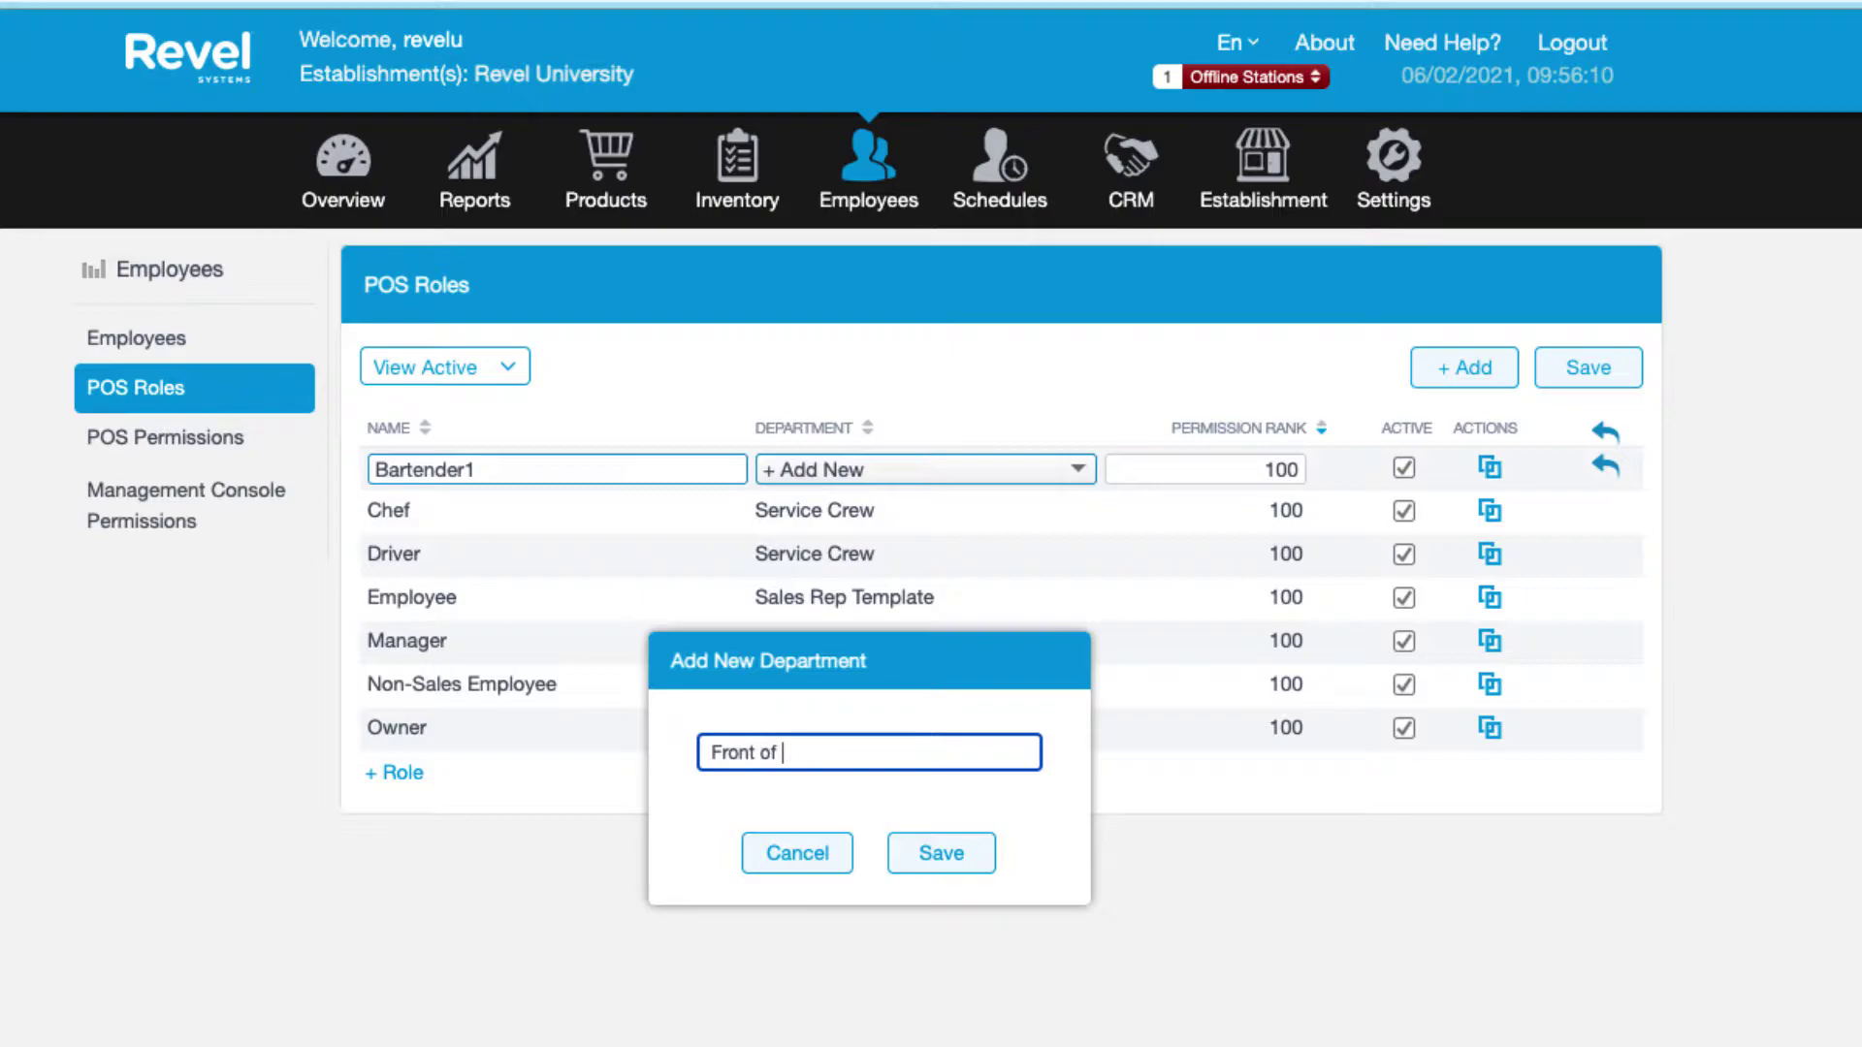
pyautogui.write('House')
pyautogui.click(943, 855)
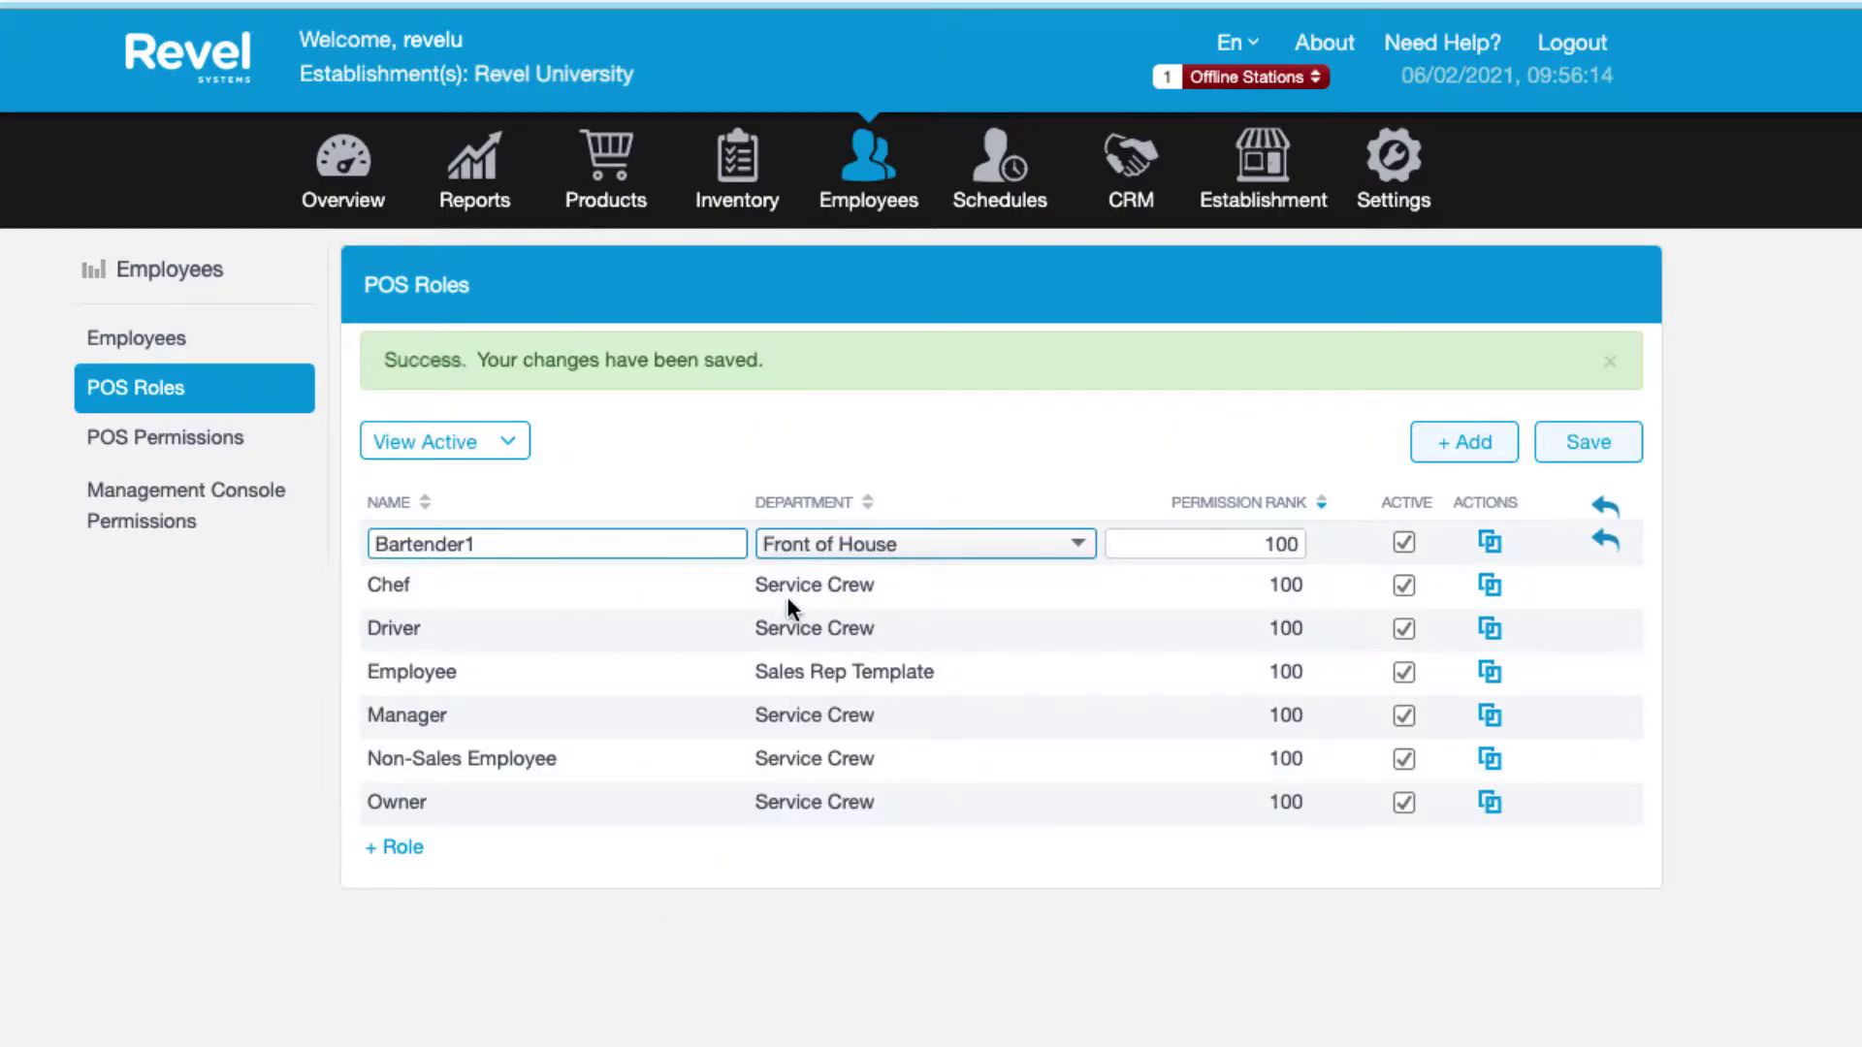
pyautogui.click(824, 592)
pyautogui.click(1076, 592)
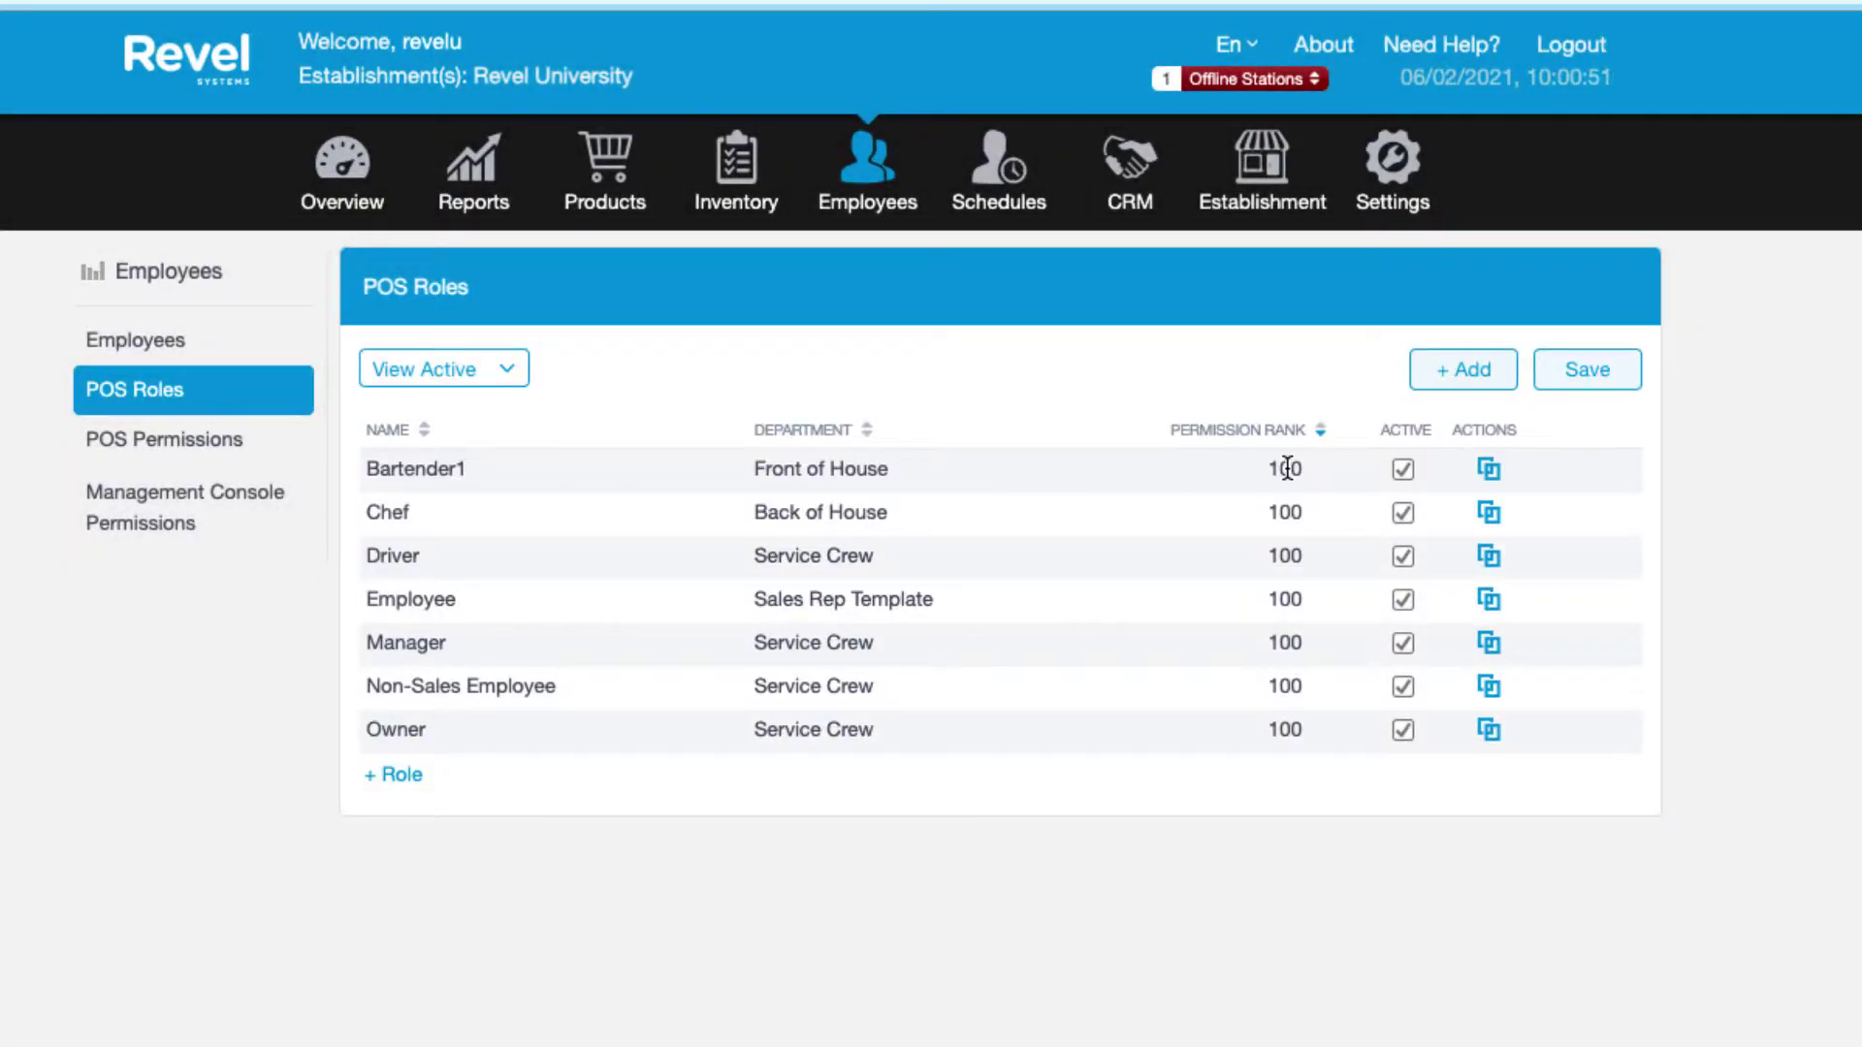
# Set the permission rank of Bartender1, Chef, Driver and Employee to 50.
pyautogui.doubleClick(1286, 470)
pyautogui.write('50')
pyautogui.doubleClick(1285, 514)
pyautogui.write('50')
pyautogui.doubleClick(1285, 557)
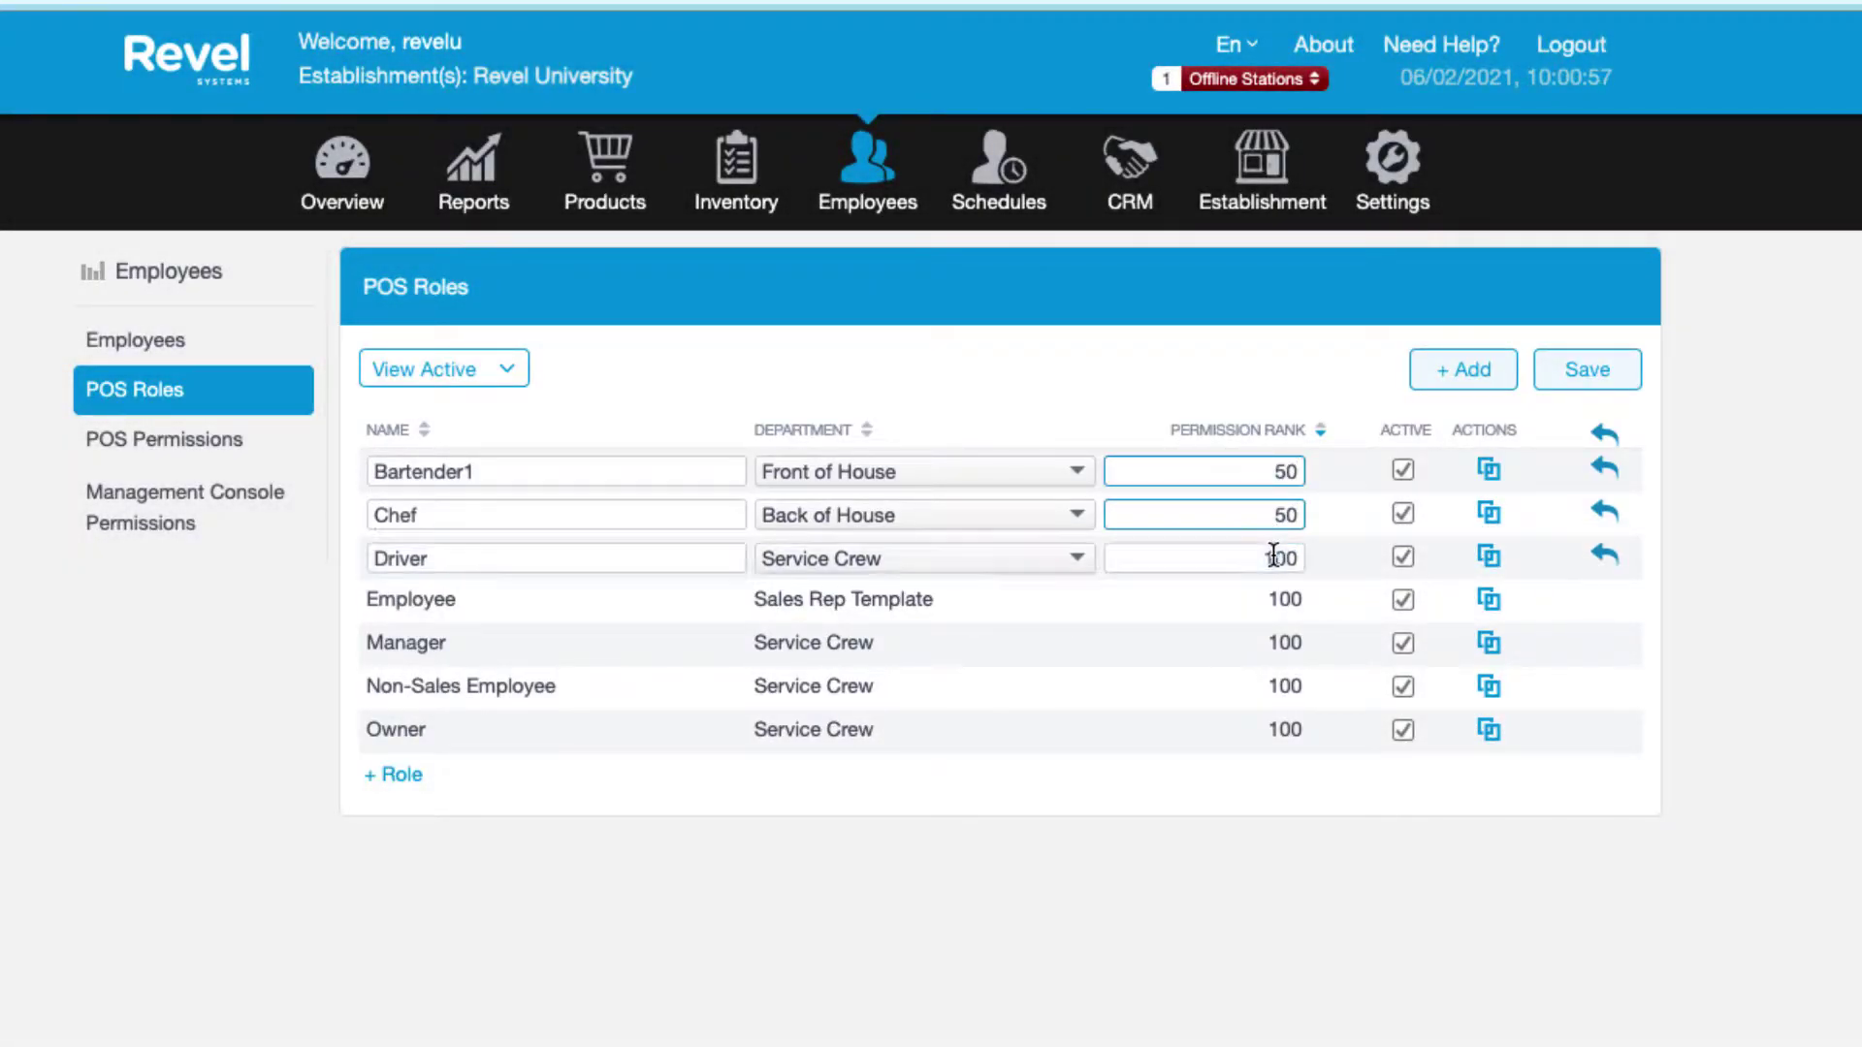
pyautogui.write('50')
pyautogui.doubleClick(1282, 598)
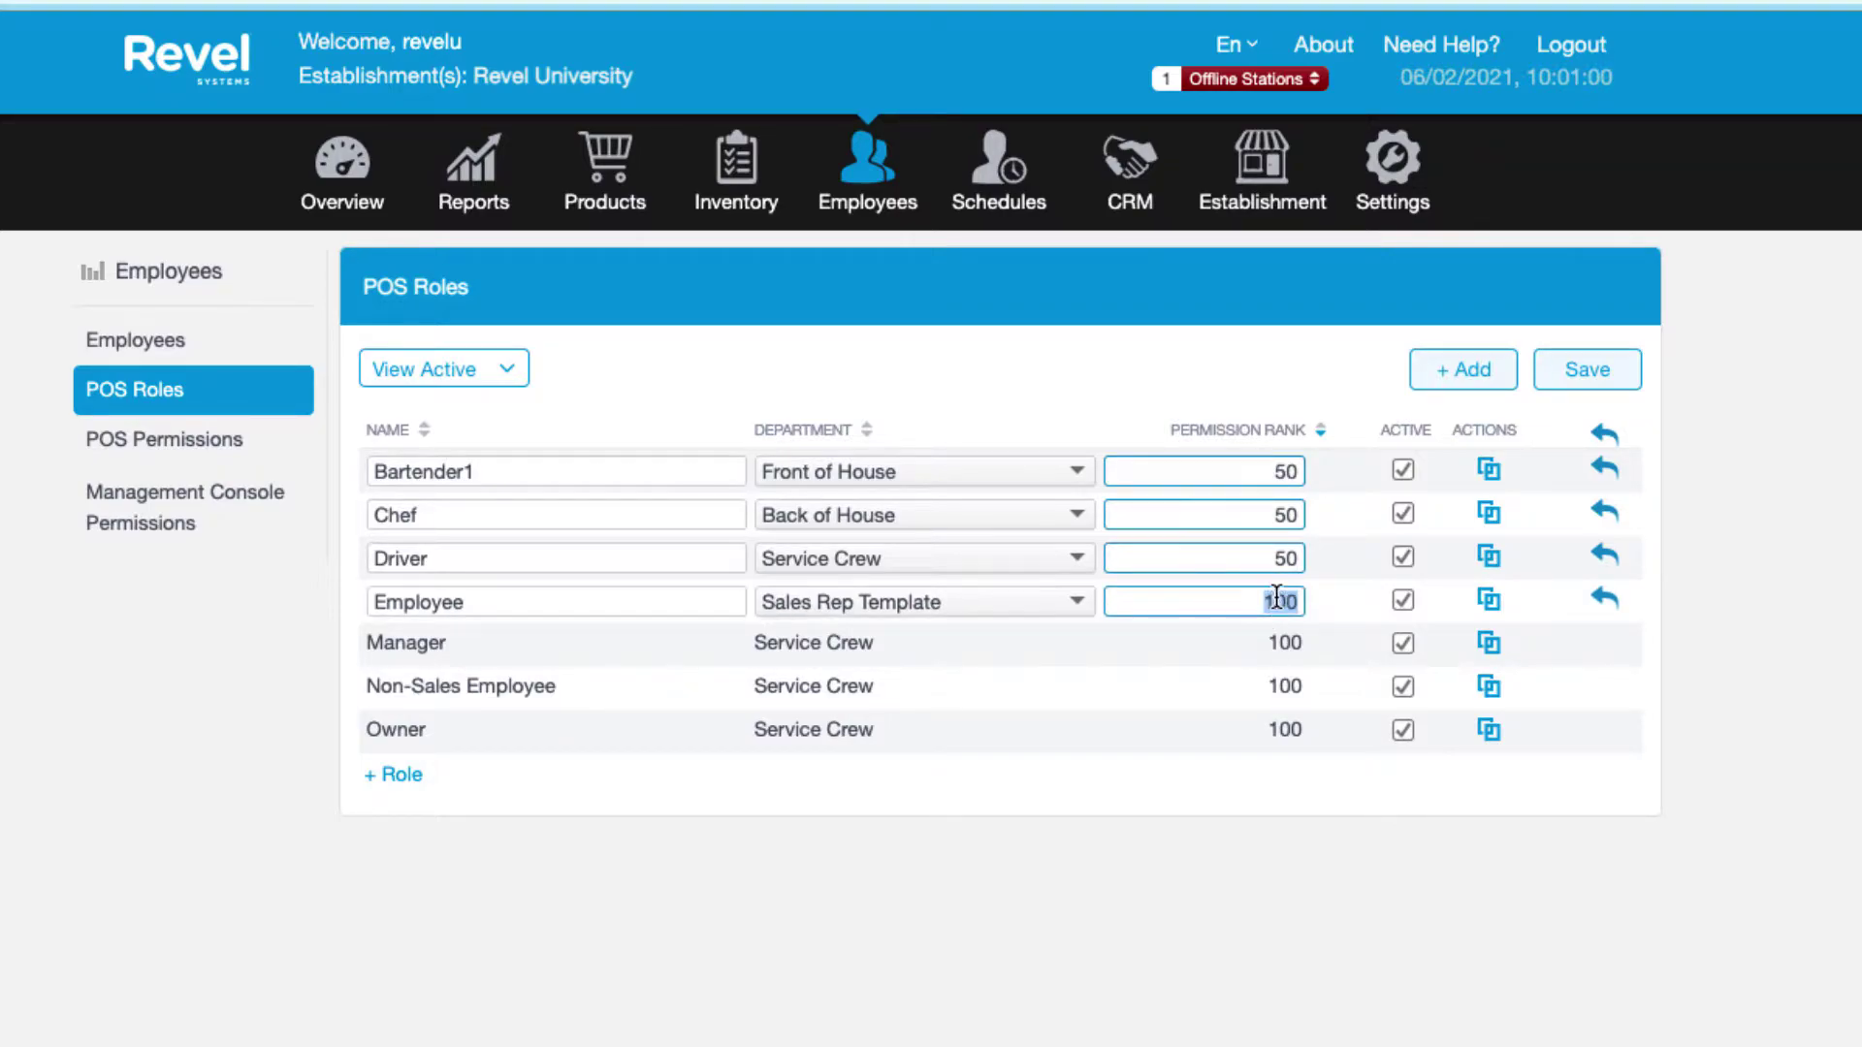
pyautogui.write('50')
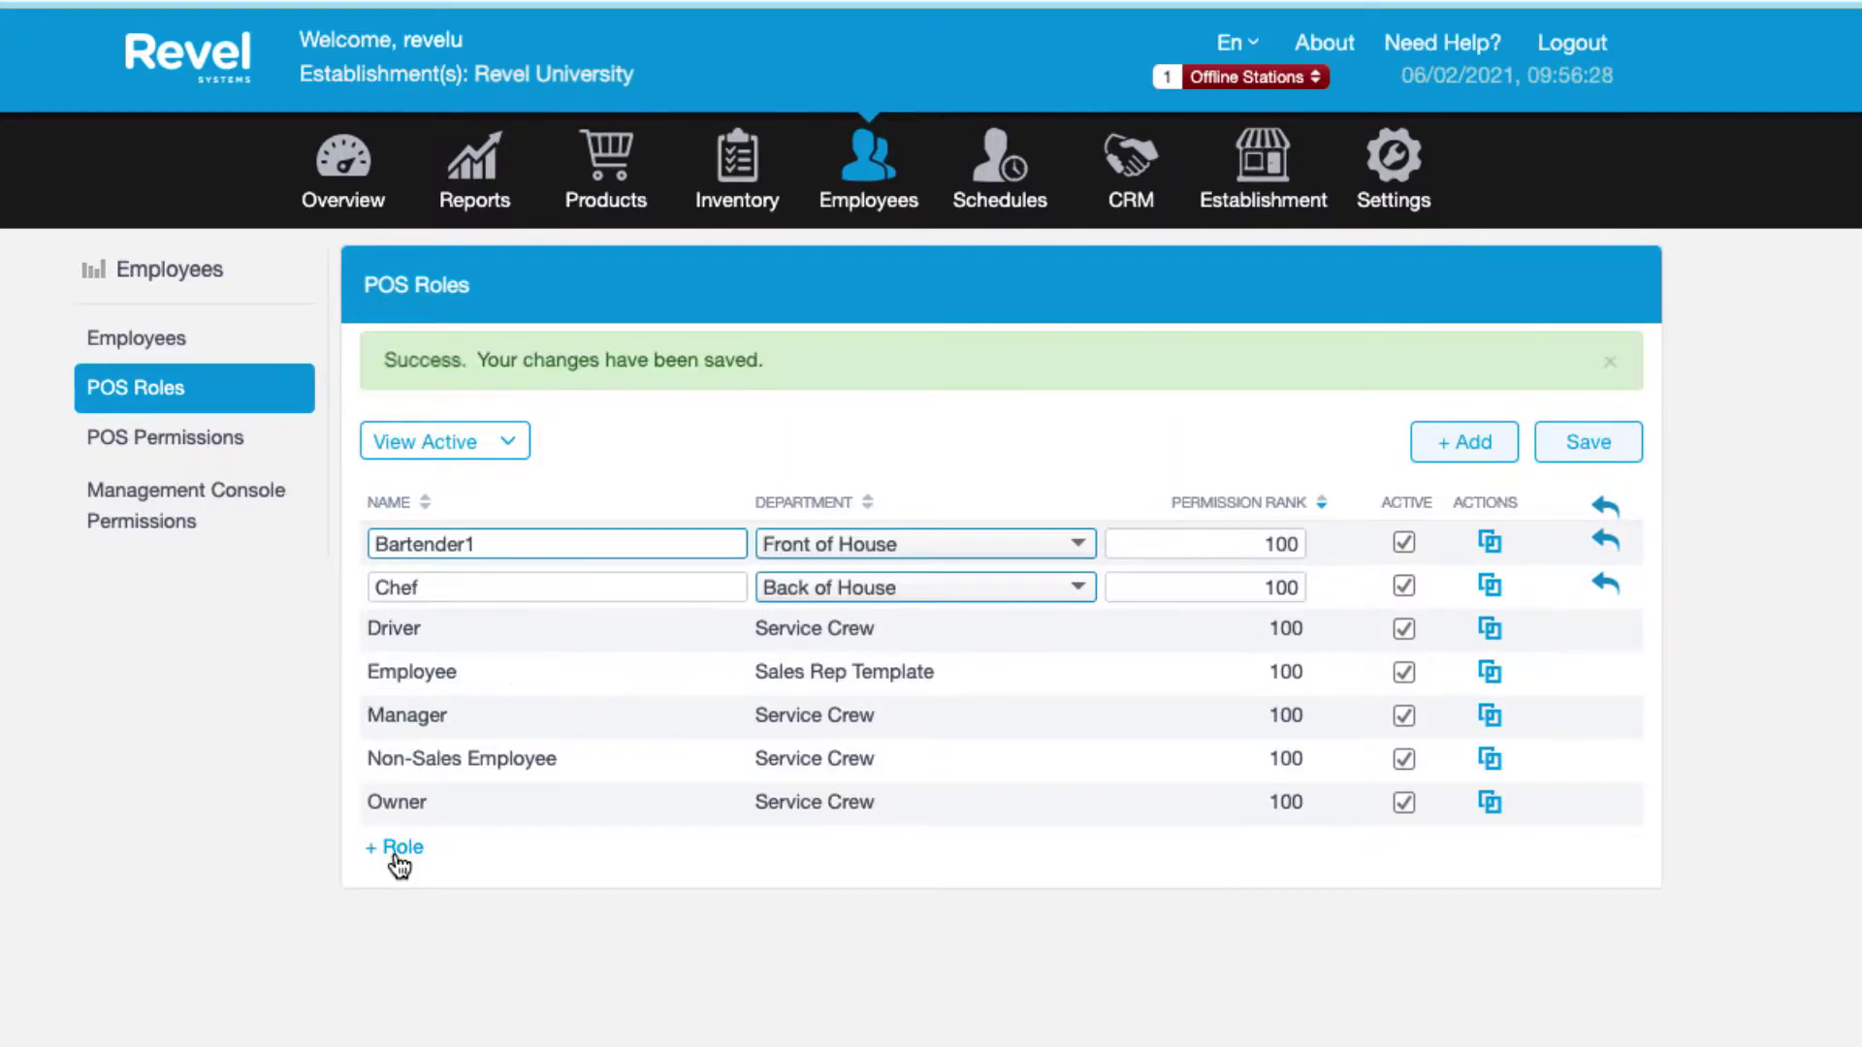
# Add a Shift Supervisor role with a department and permission rank 90, then save.
pyautogui.click(395, 851)
pyautogui.write('Shift Supervisor')
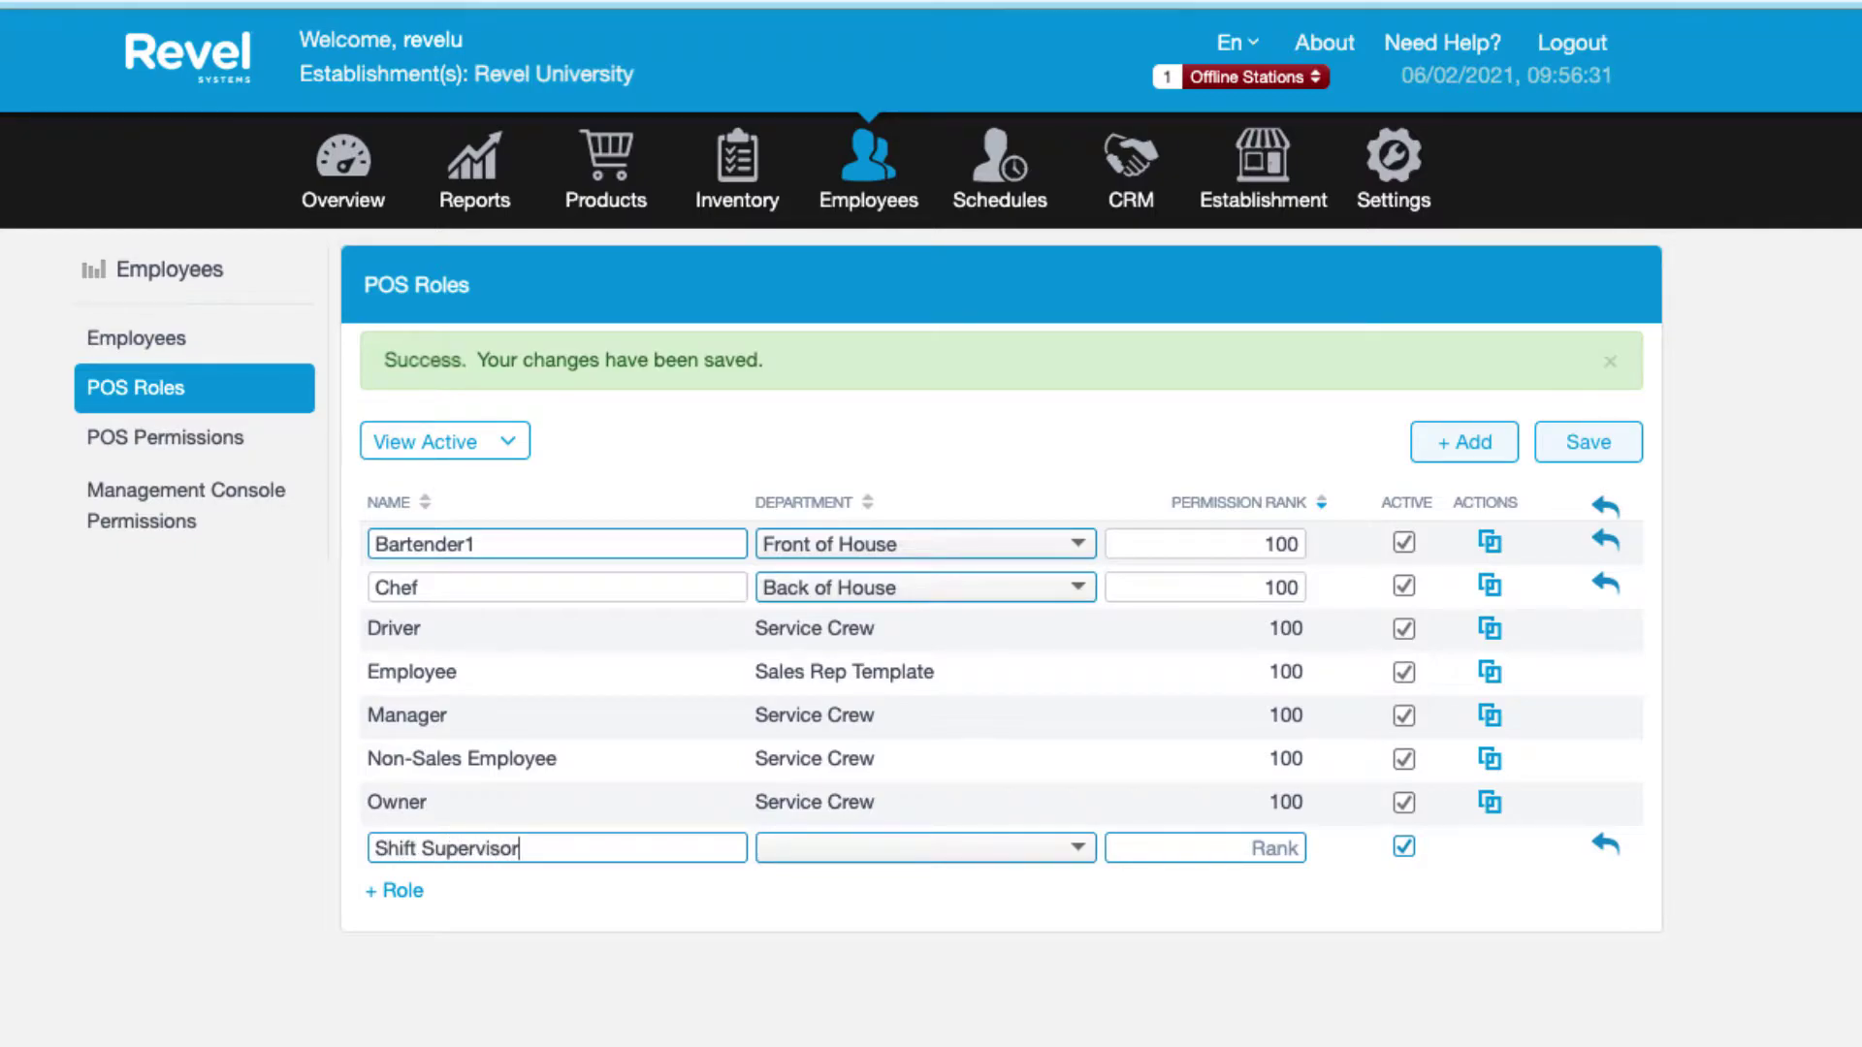
pyautogui.click(971, 845)
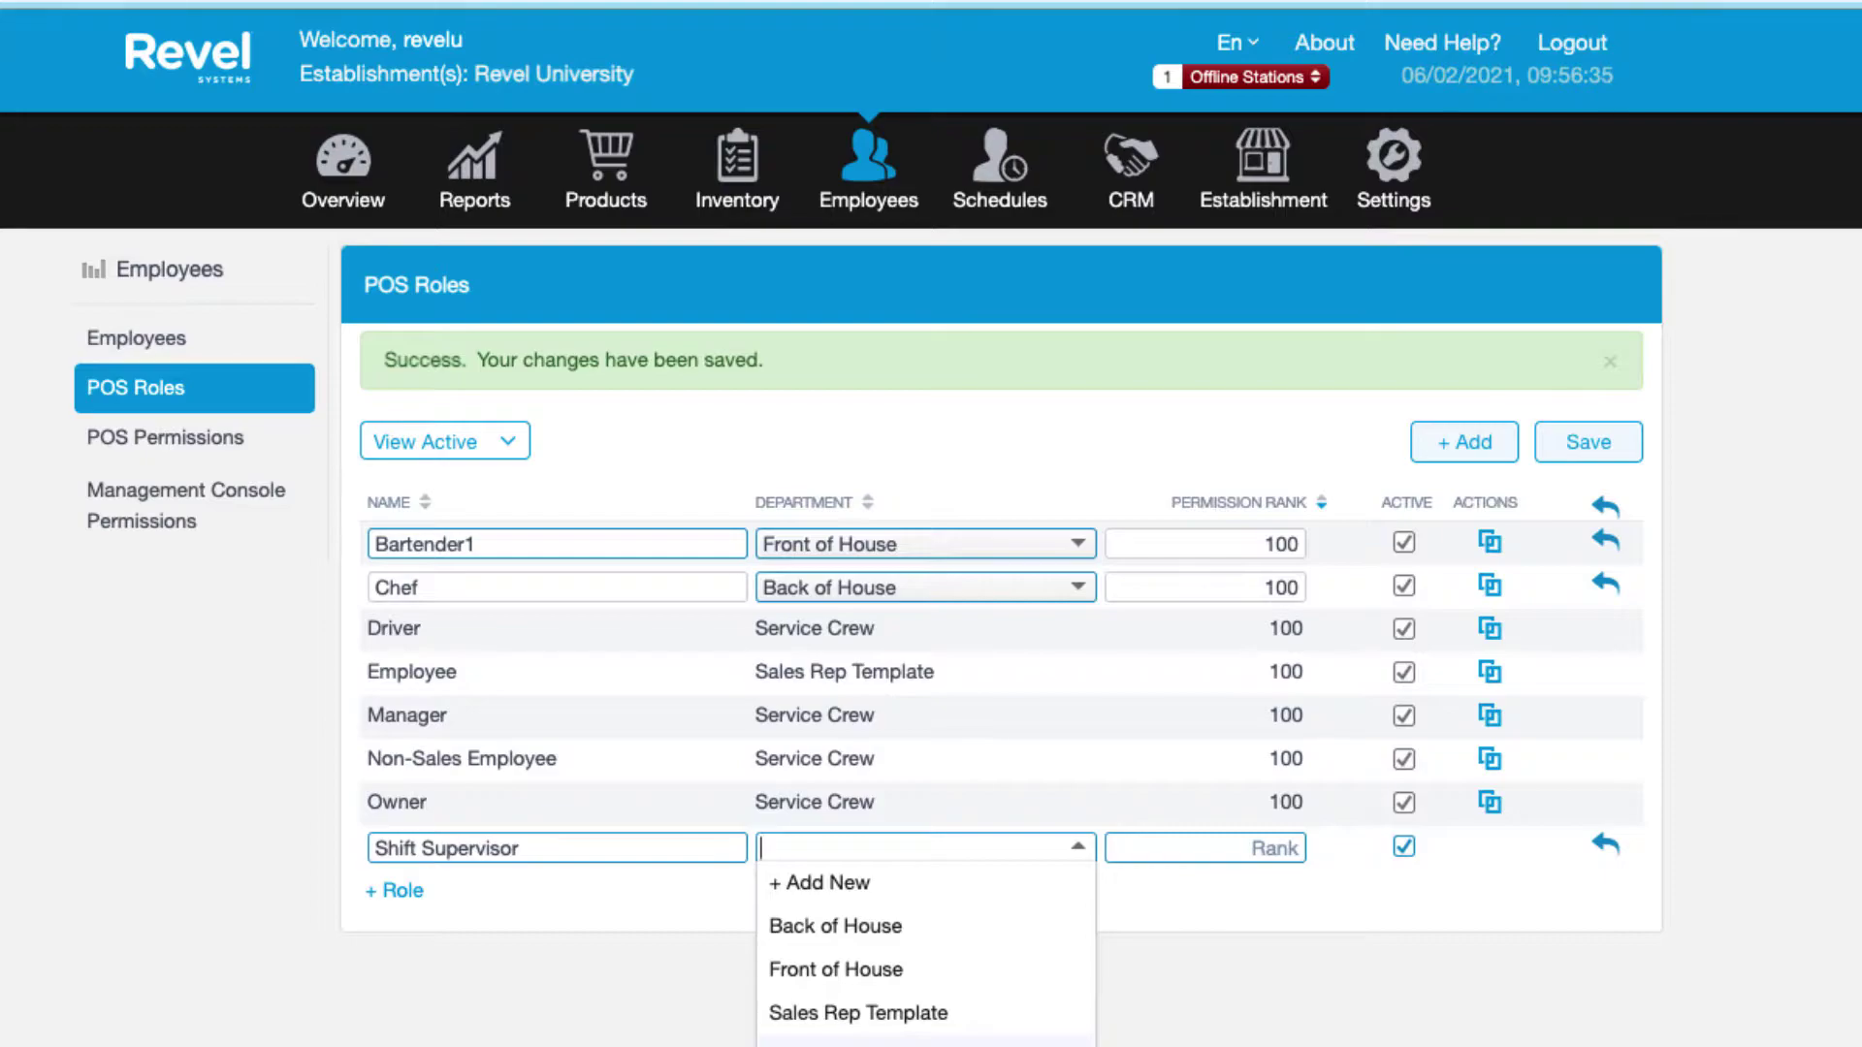
pyautogui.click(862, 965)
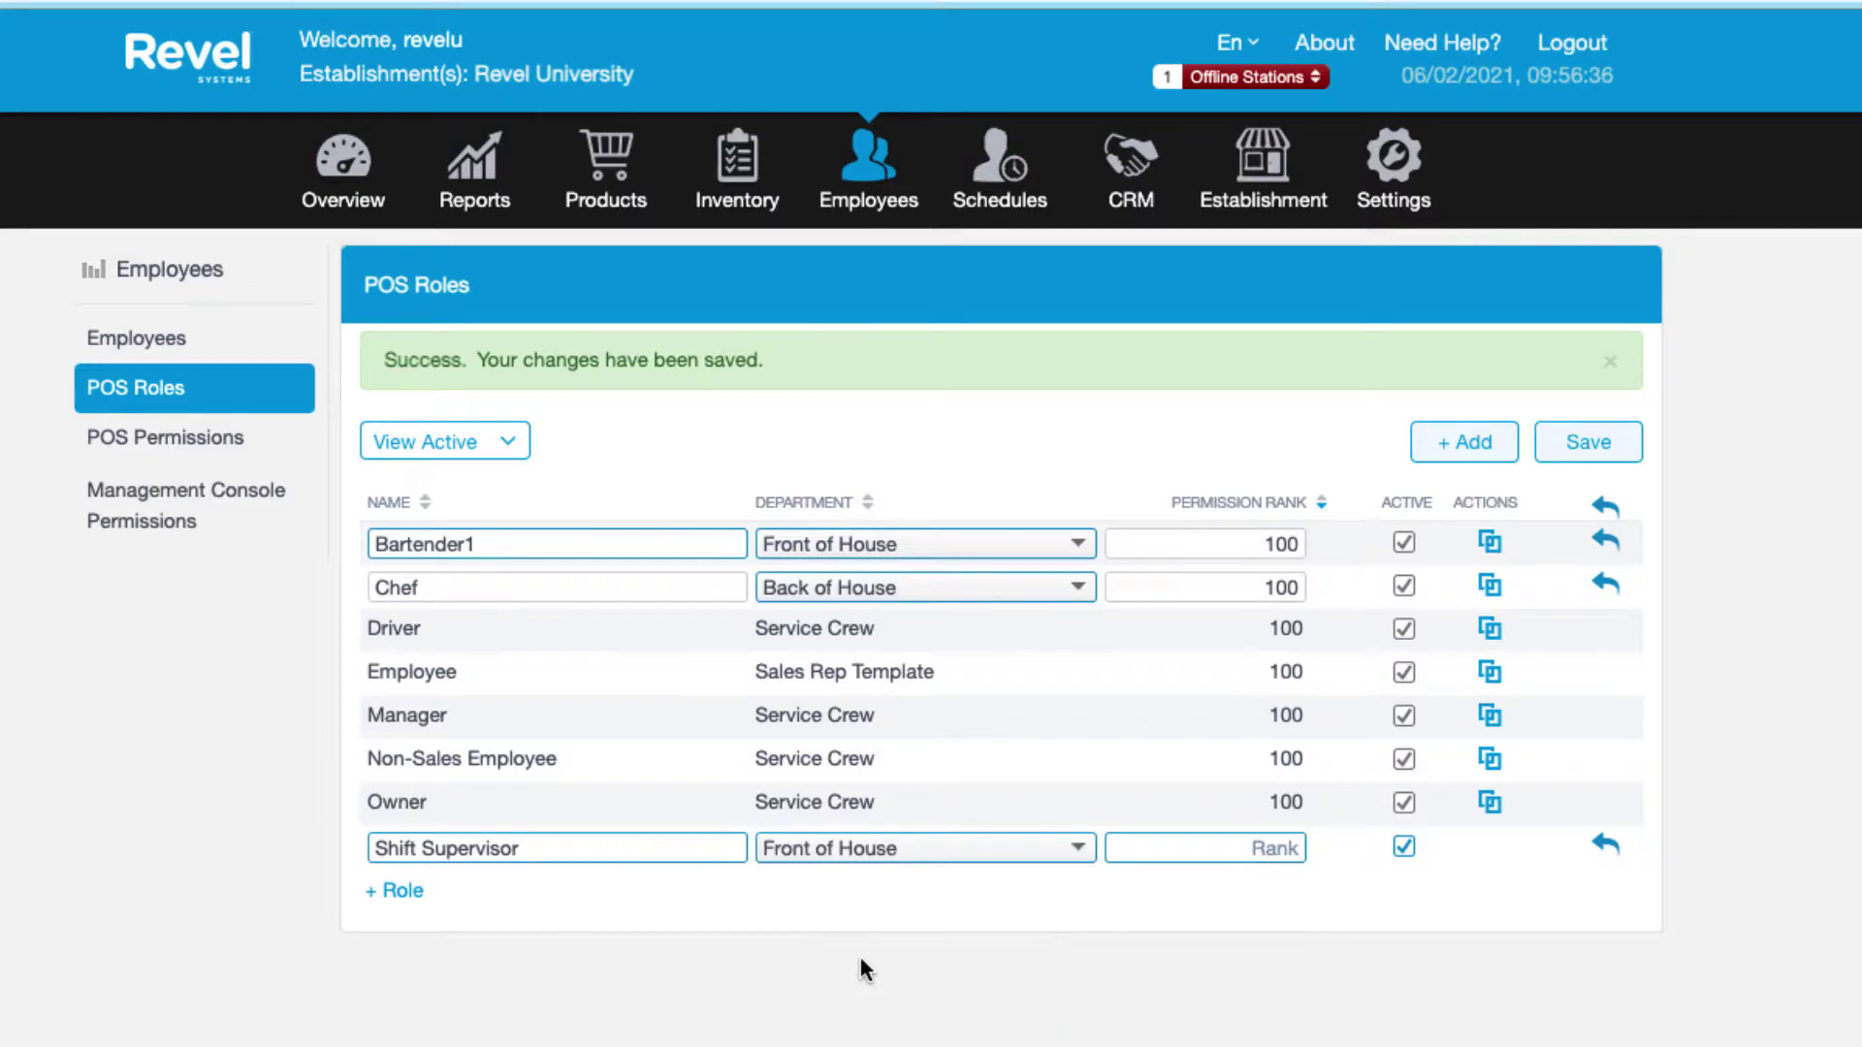
pyautogui.click(1241, 847)
pyautogui.write('90')
pyautogui.click(1596, 446)
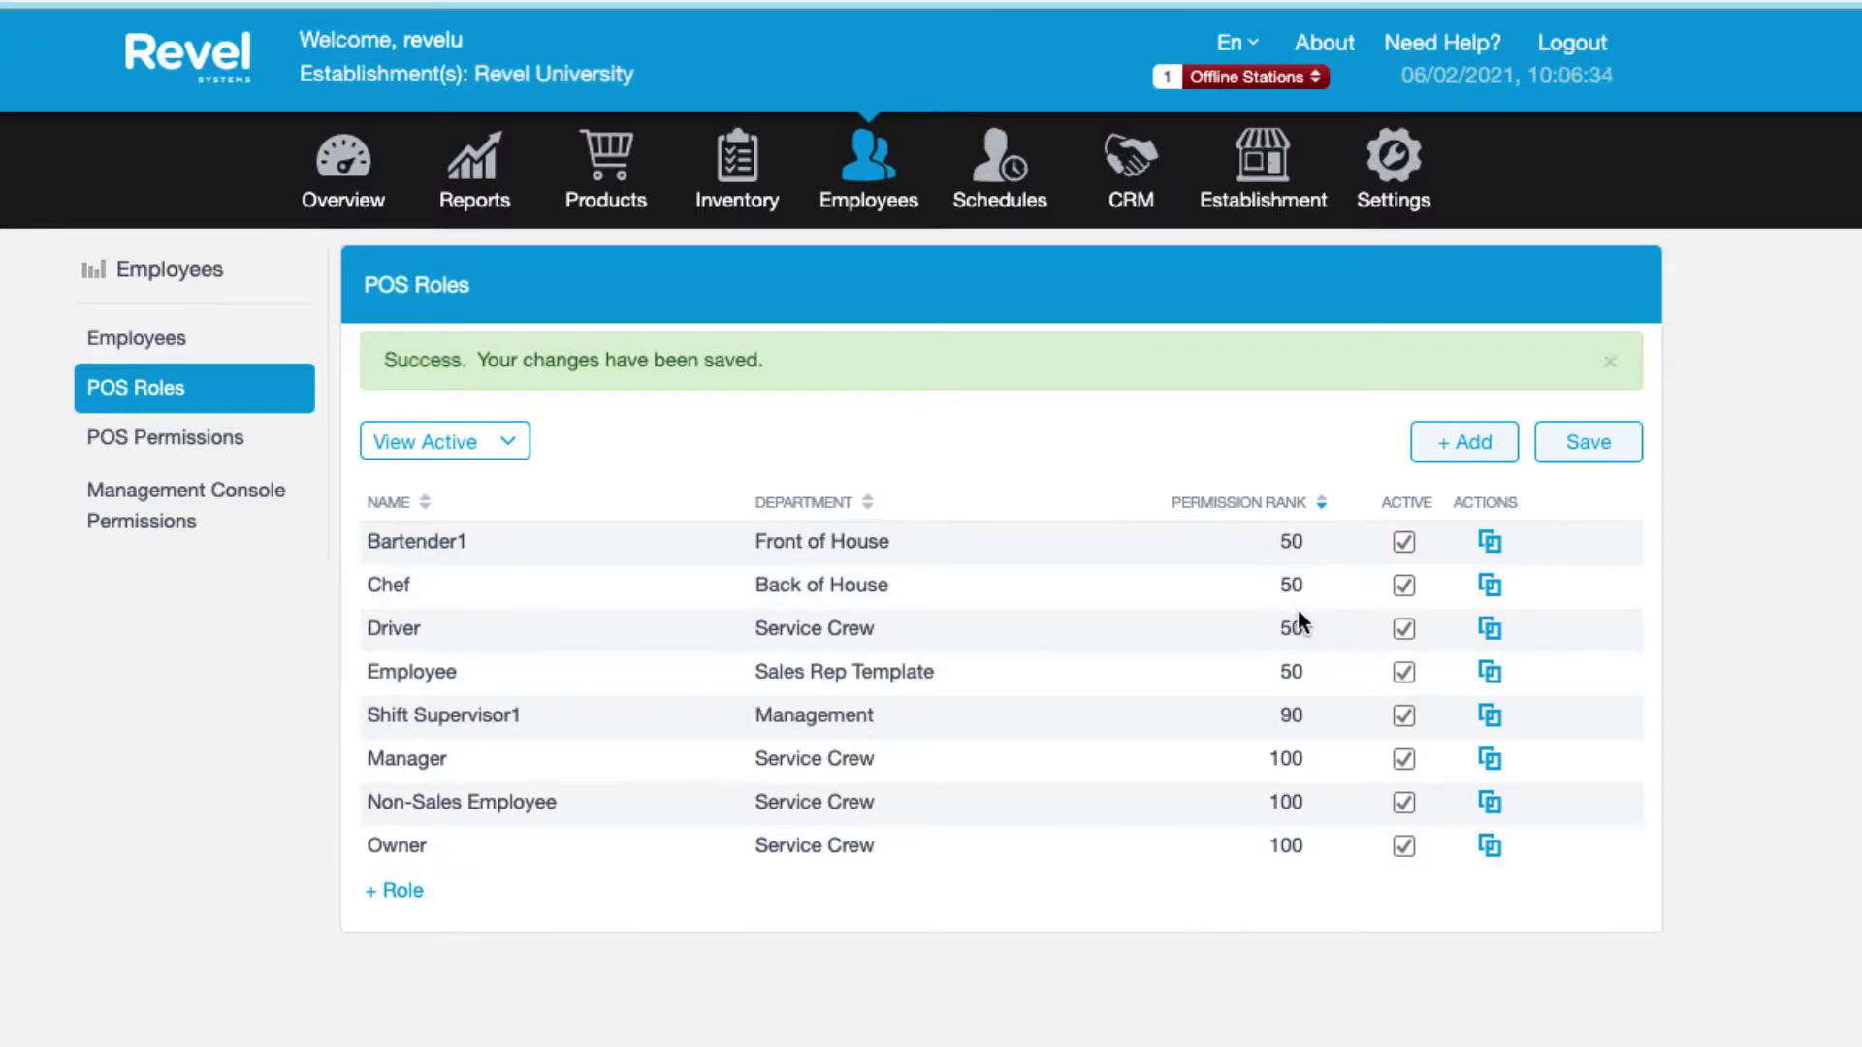
# Deactivate the Employee role and duplicate the Bartender1 role.
pyautogui.click(1404, 673)
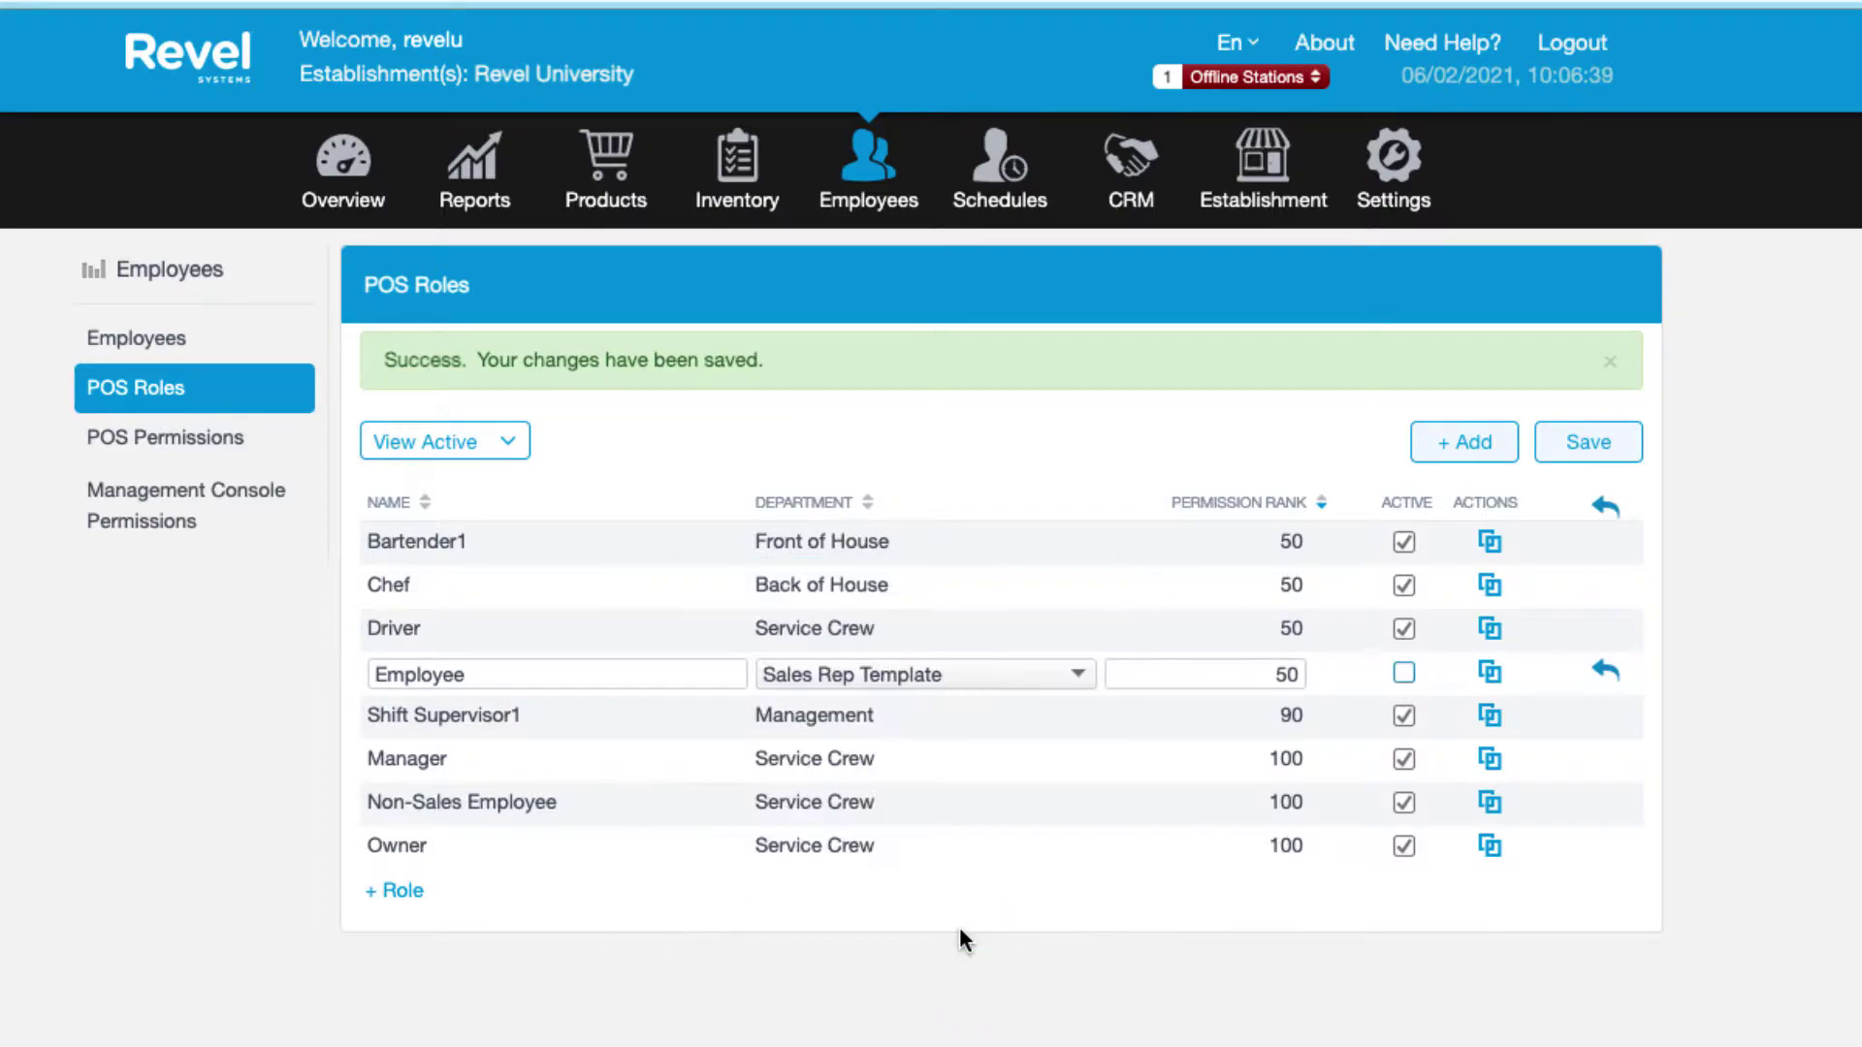
pyautogui.click(1595, 449)
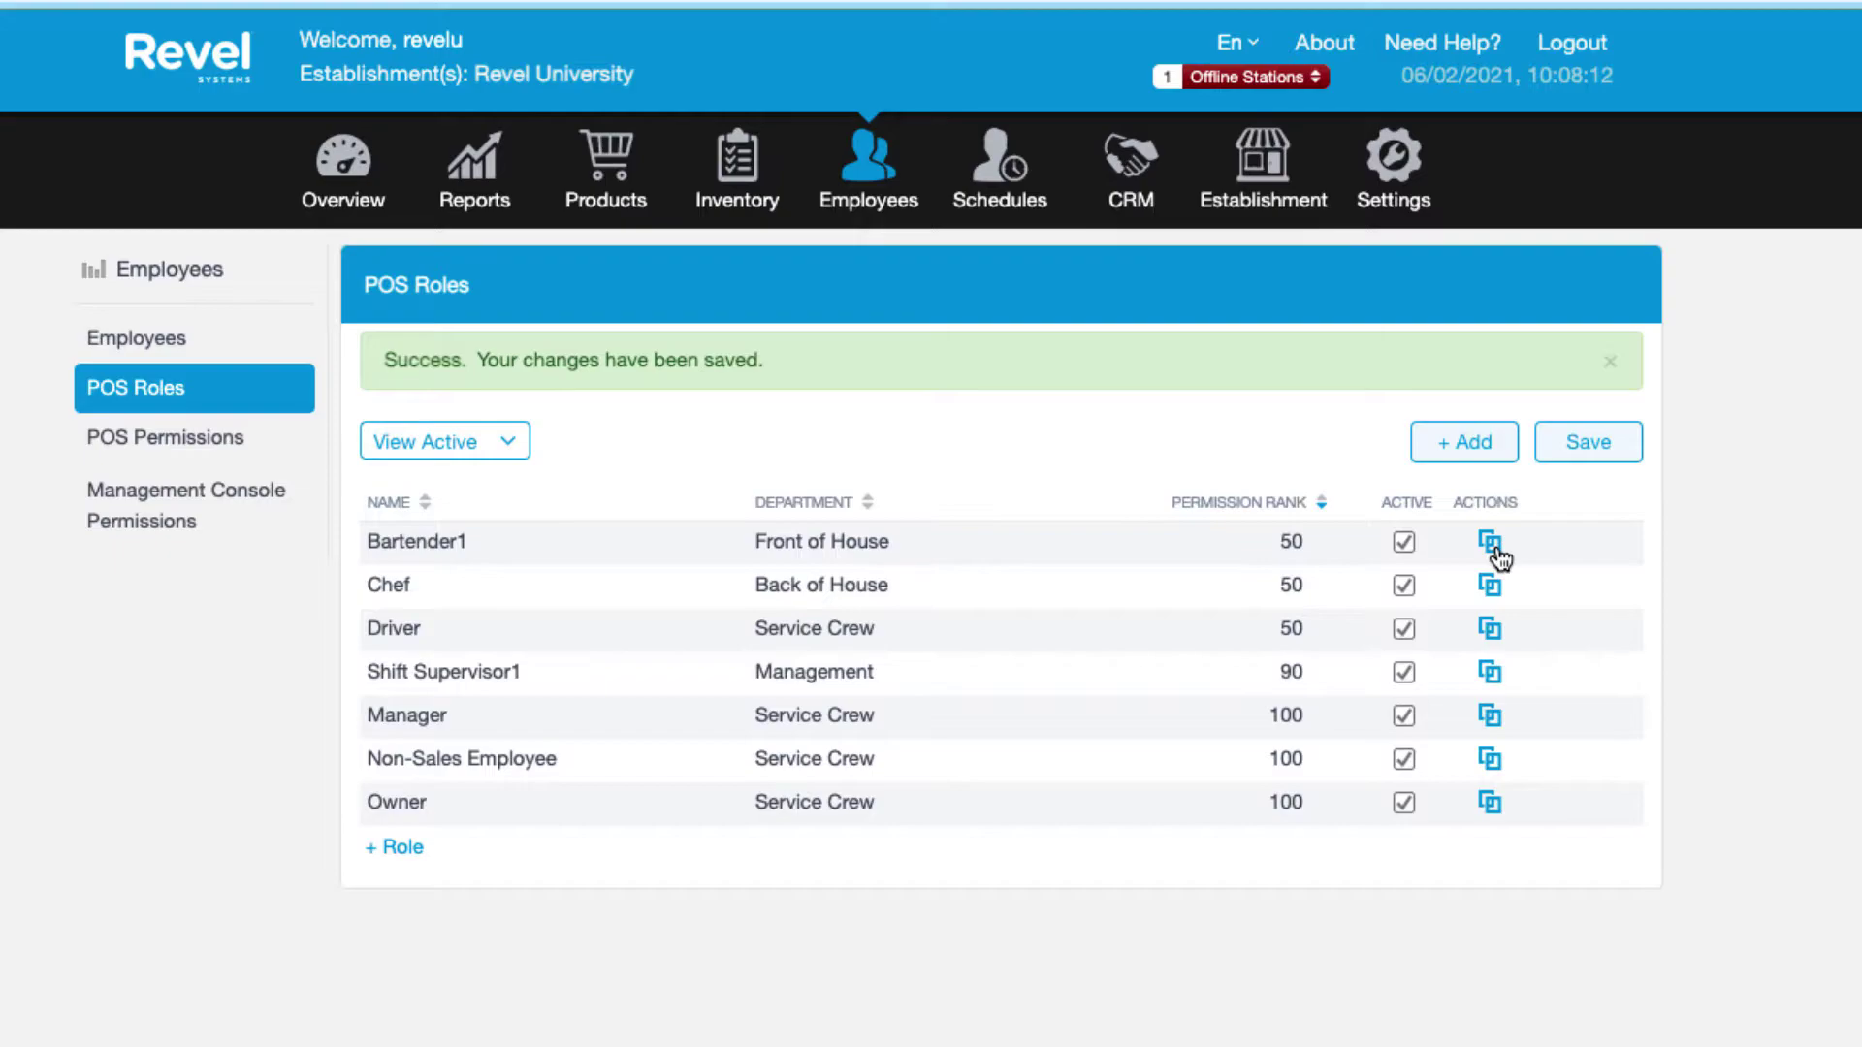
pyautogui.click(1490, 543)
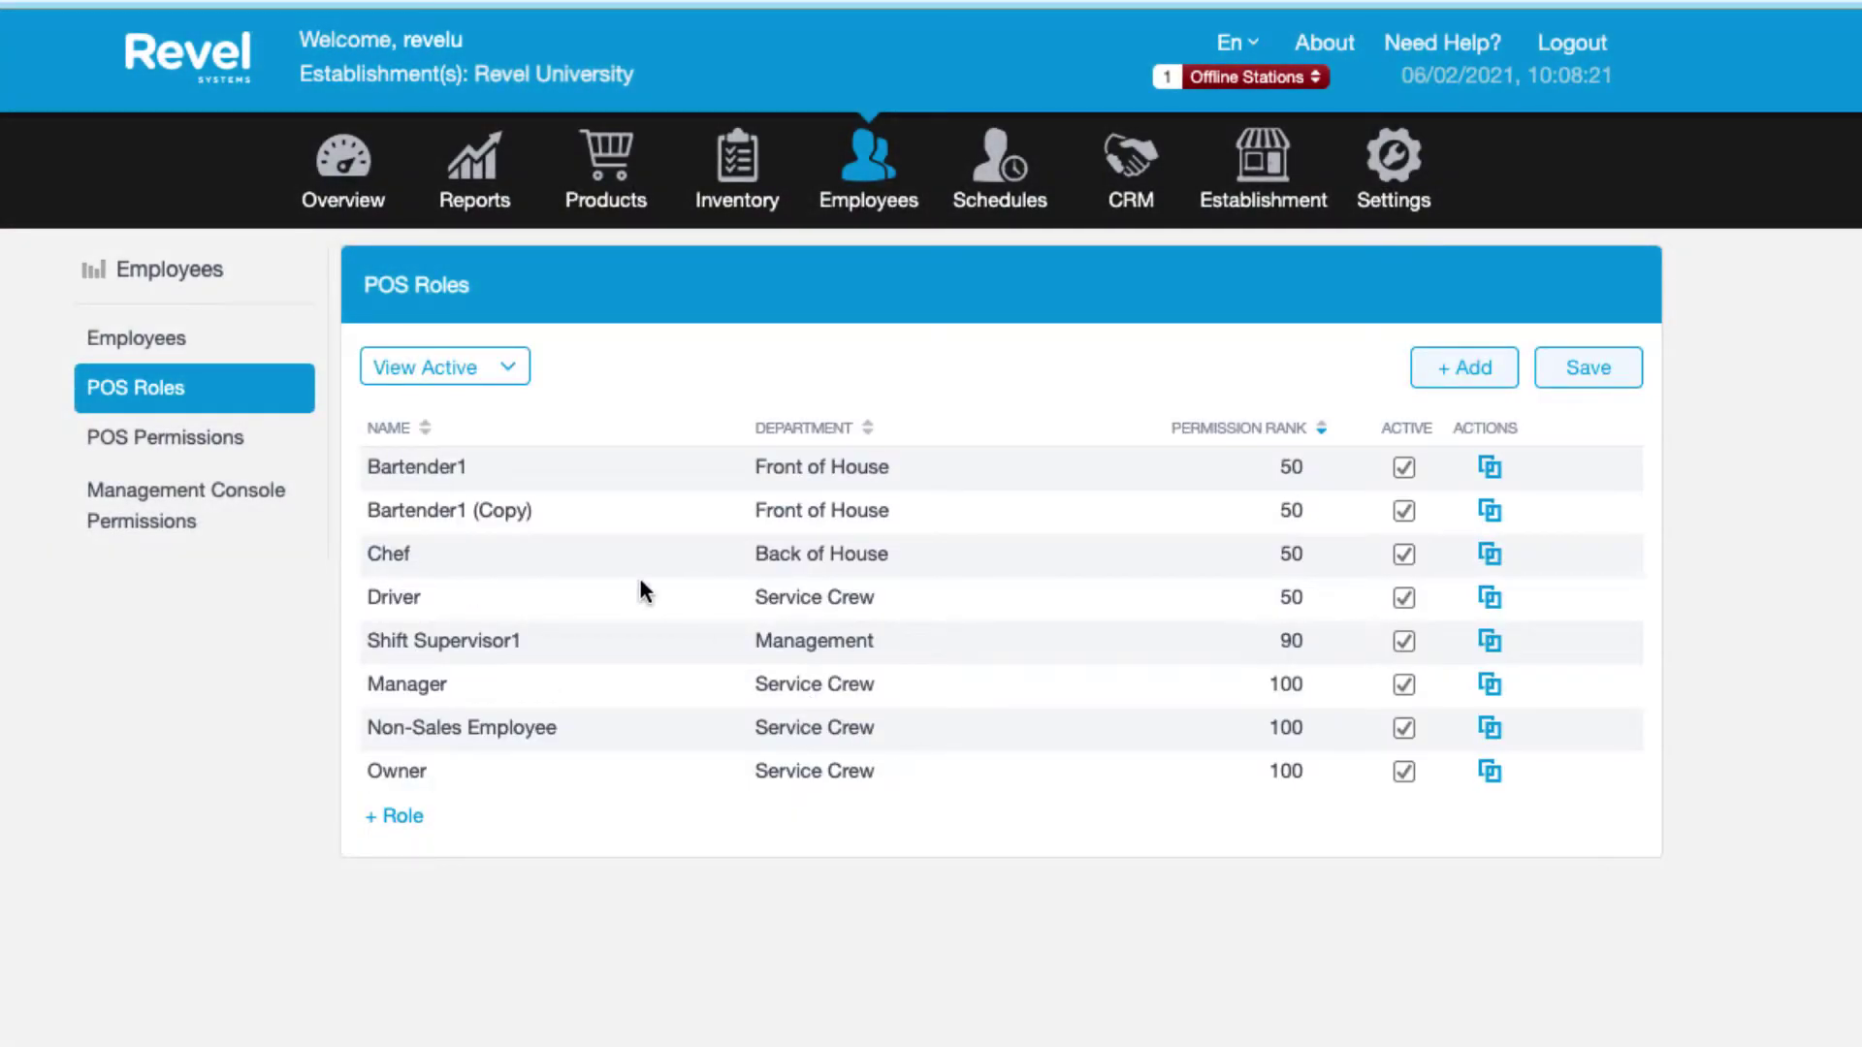
# Rename the copied Bartender1 role to Server.
pyautogui.click(455, 511)
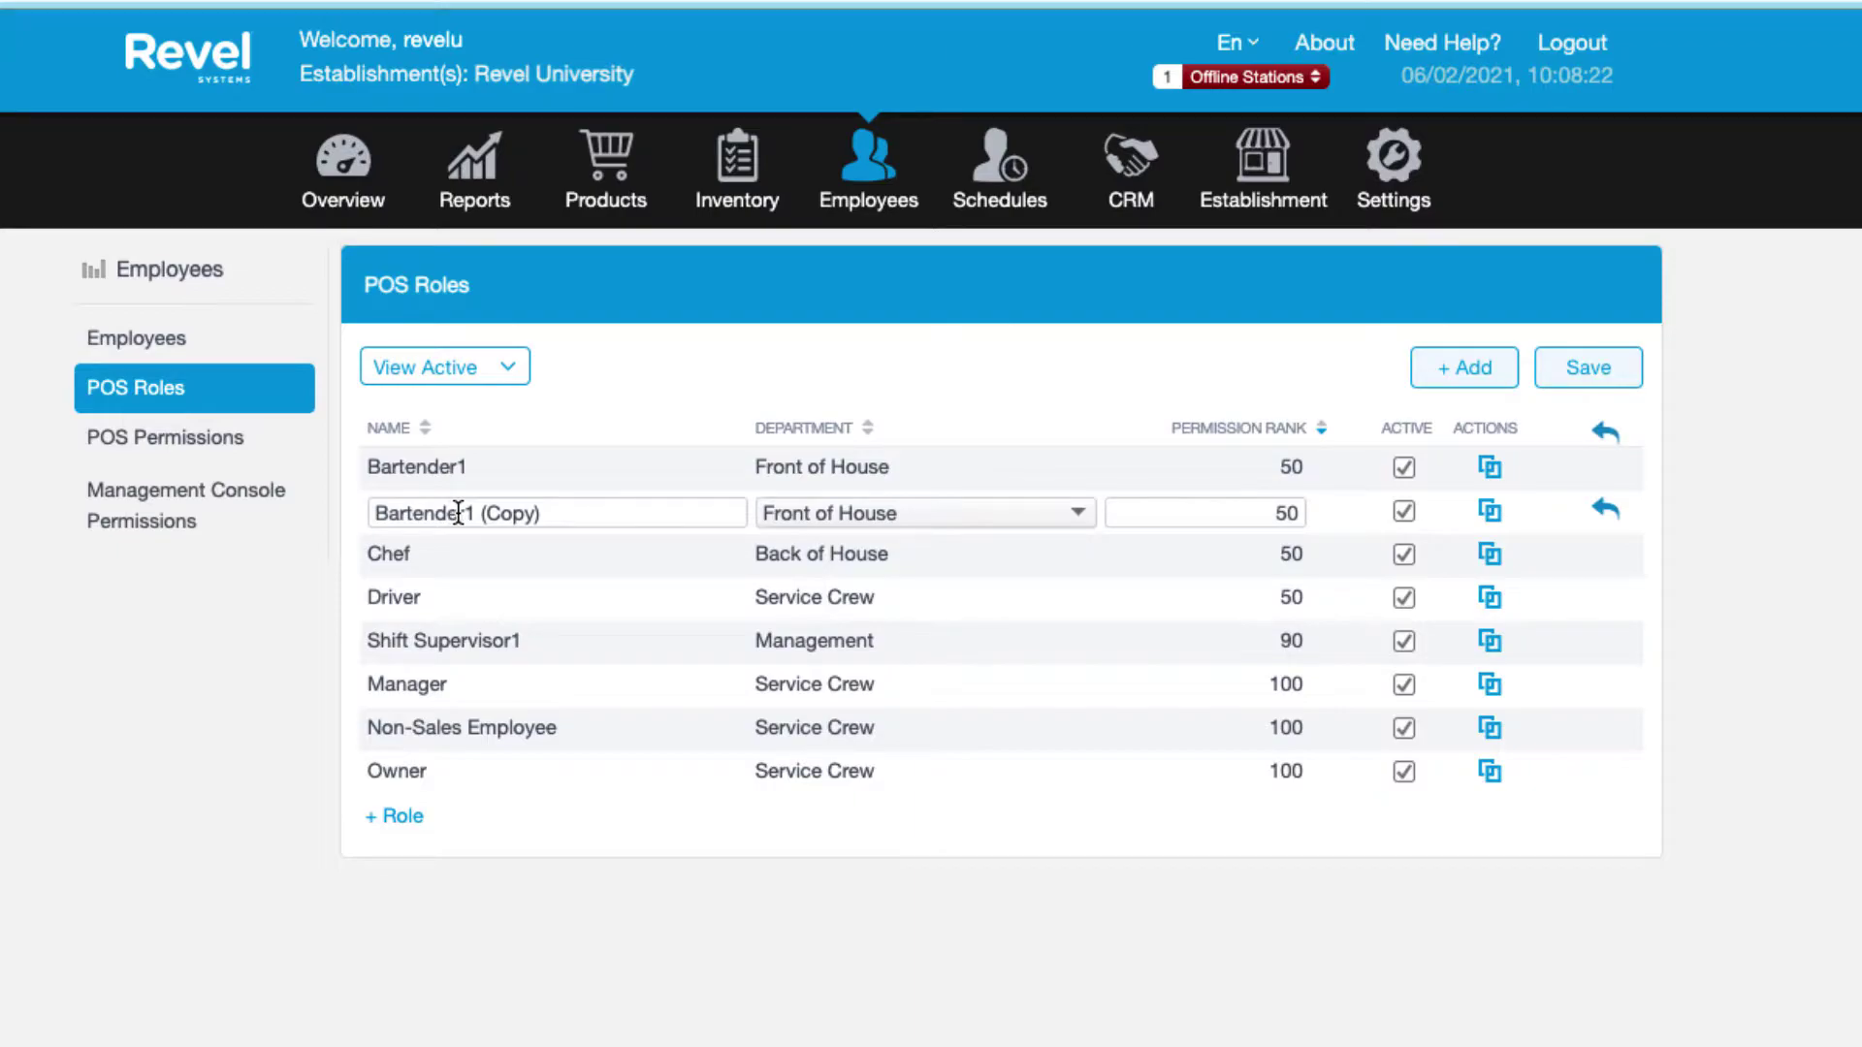
pyautogui.doubleClick(458, 513)
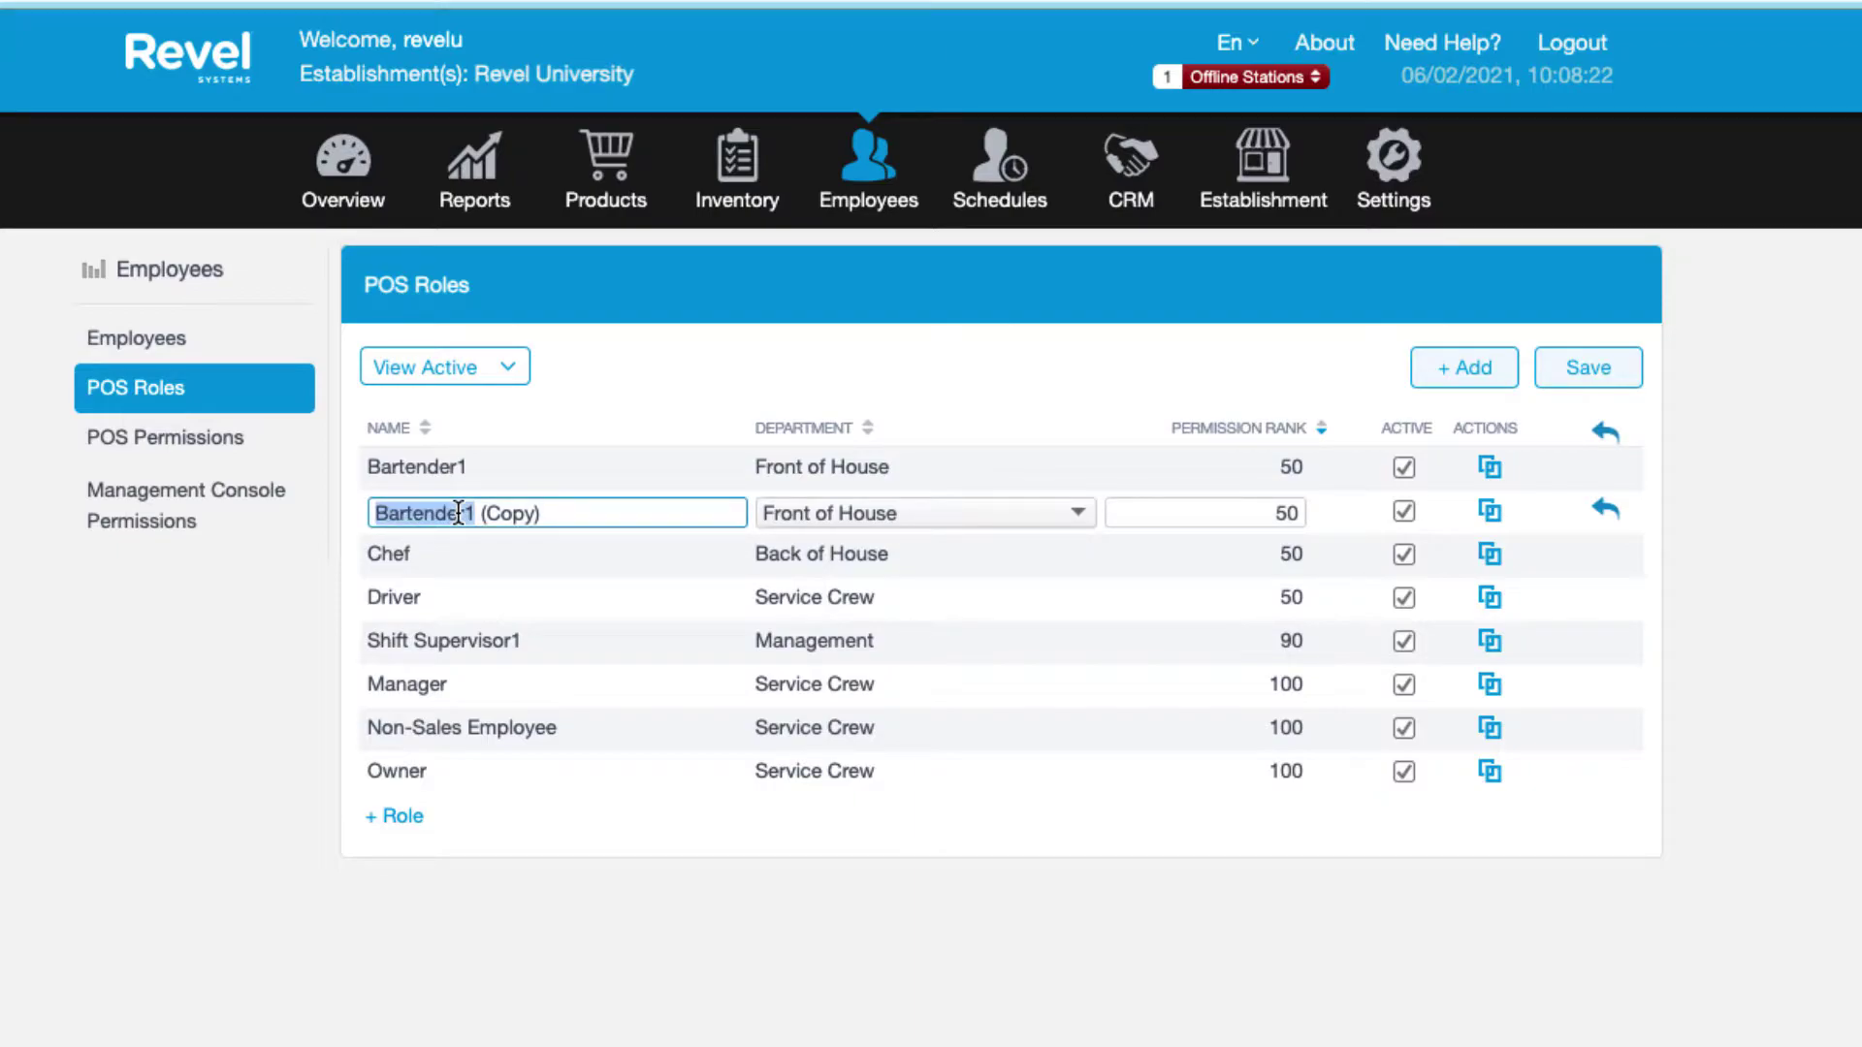
pyautogui.tripleClick(458, 513)
pyautogui.write('Ser')
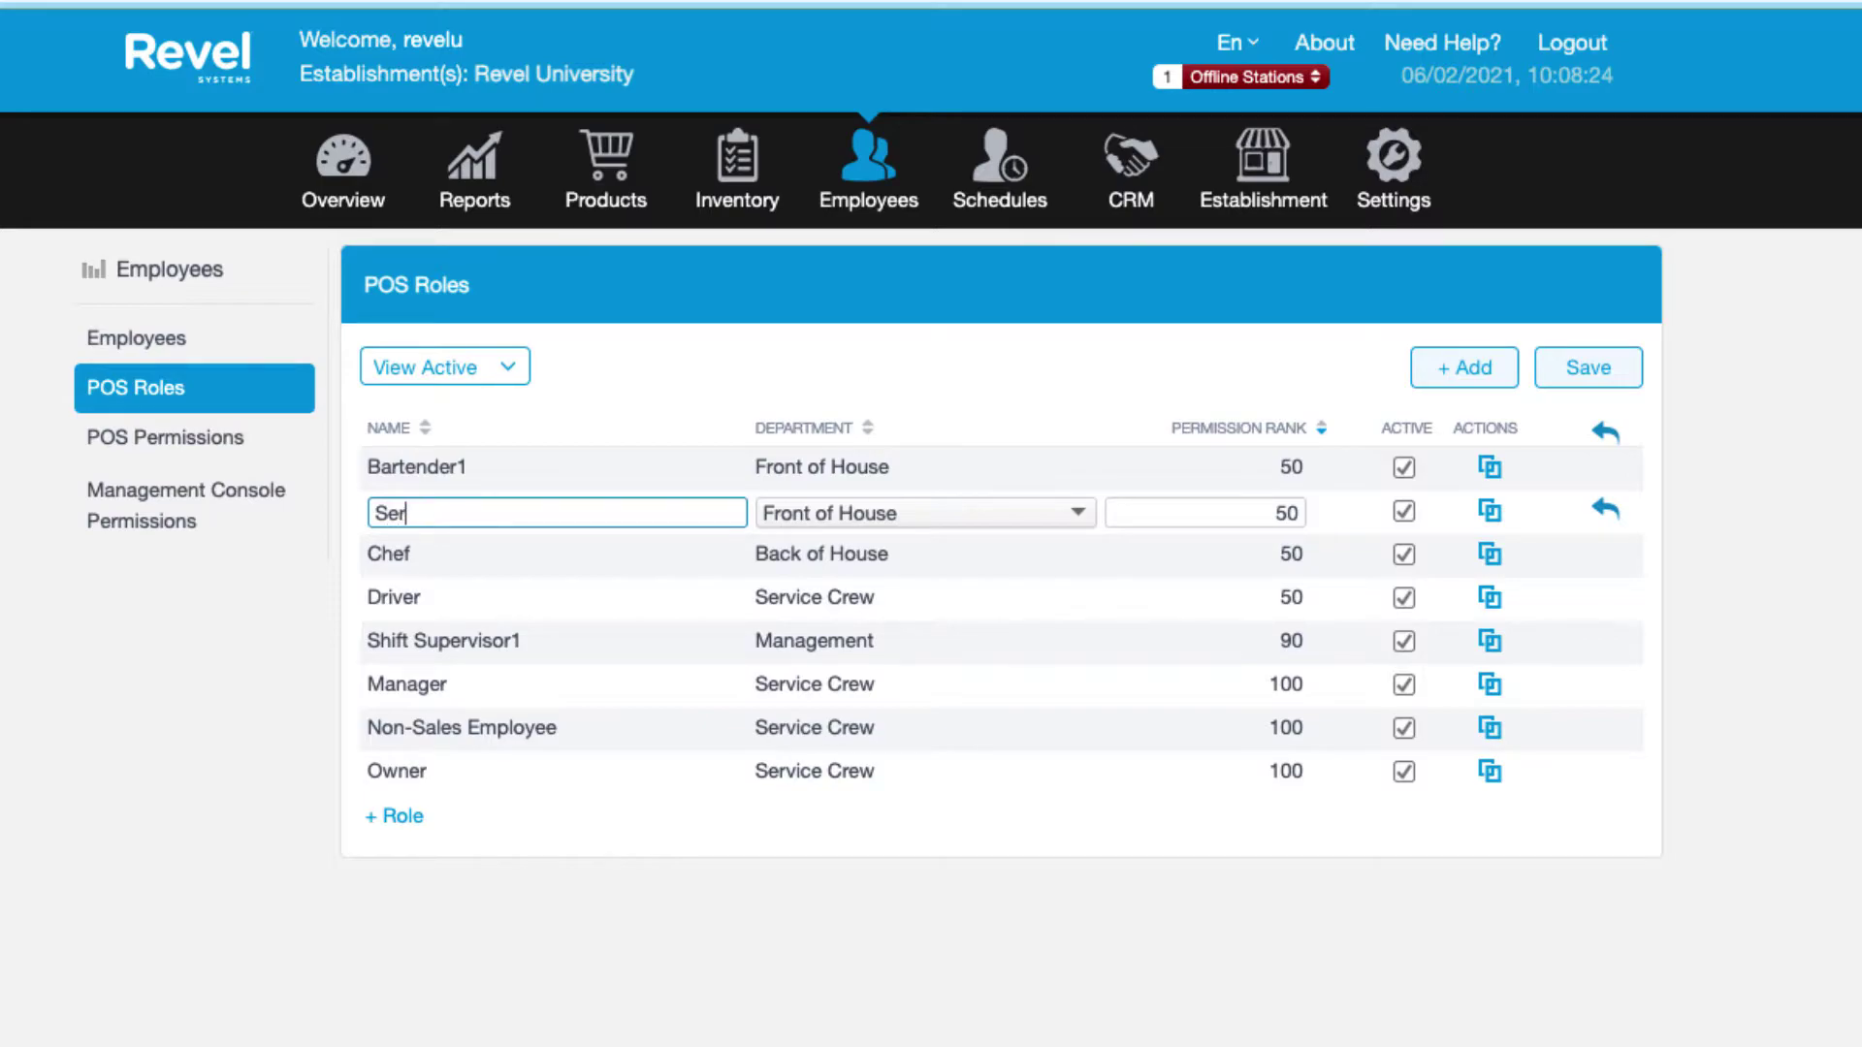
pyautogui.write('ver')
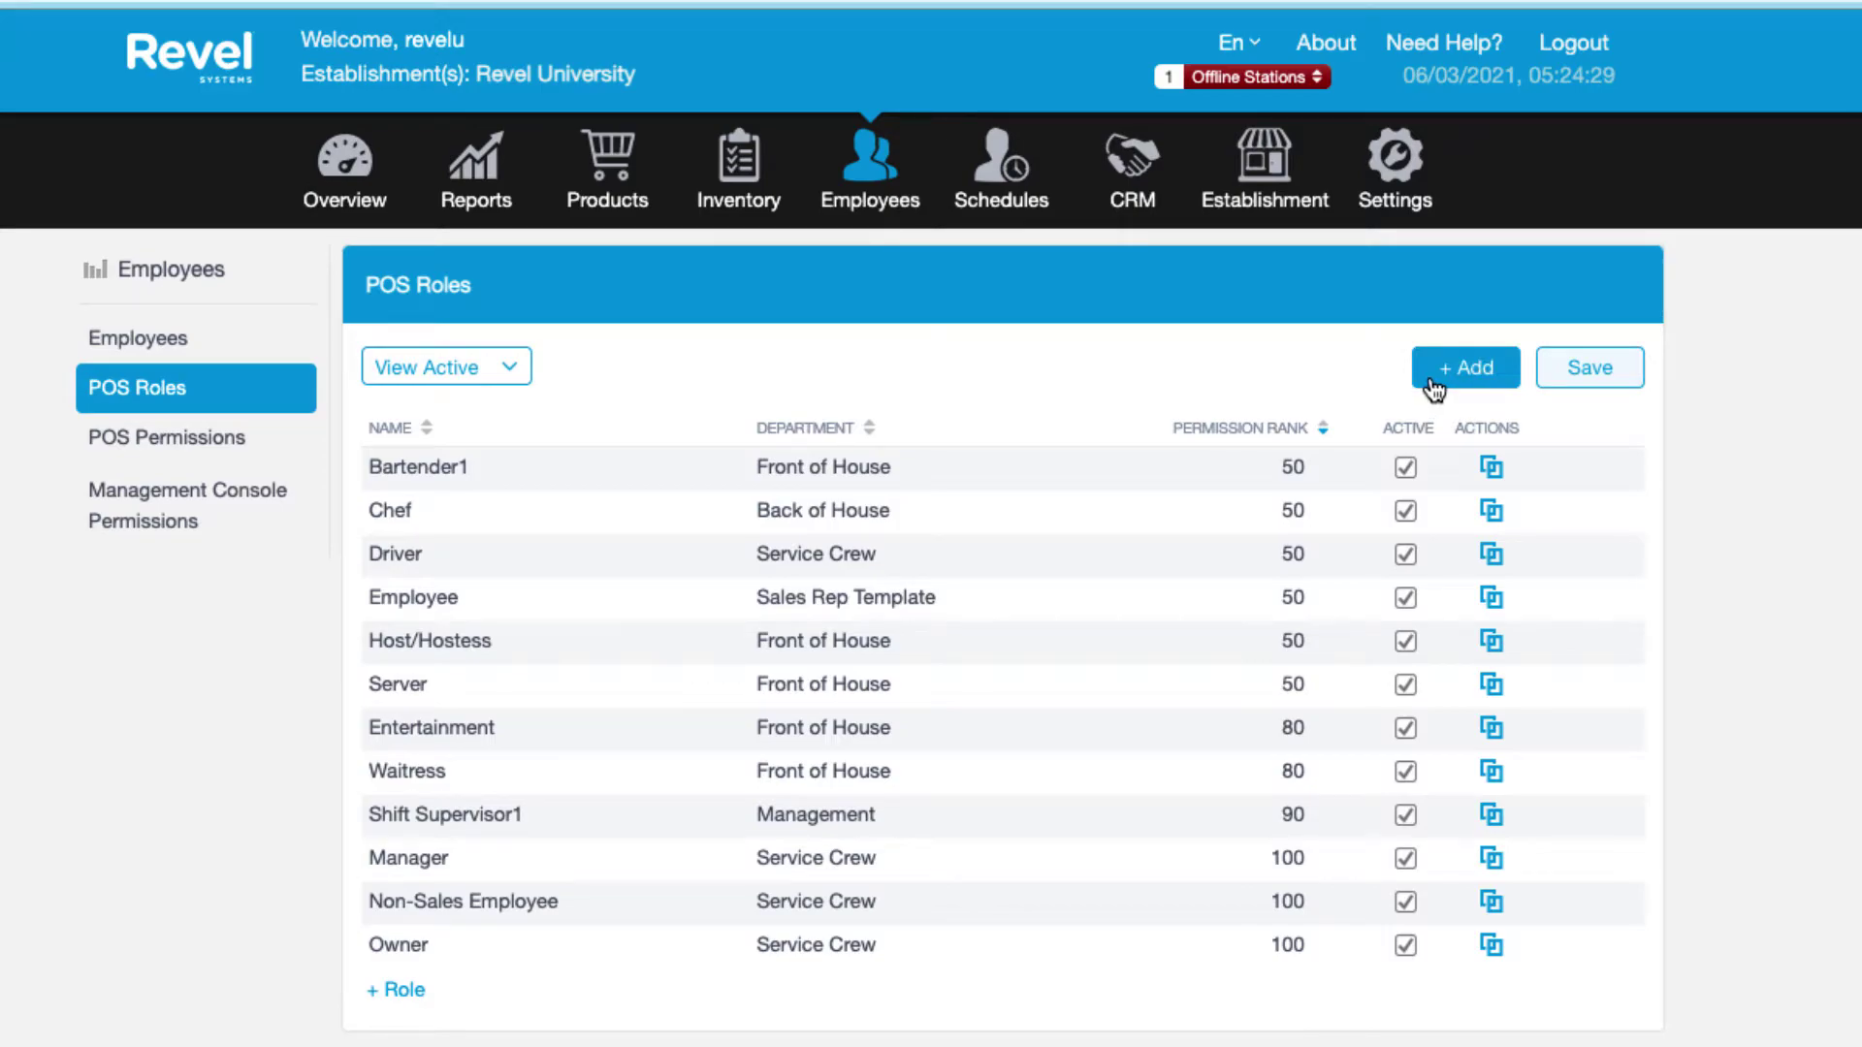
# Add two blank role rows for new roles such as Host/Hostess.
pyautogui.click(1432, 380)
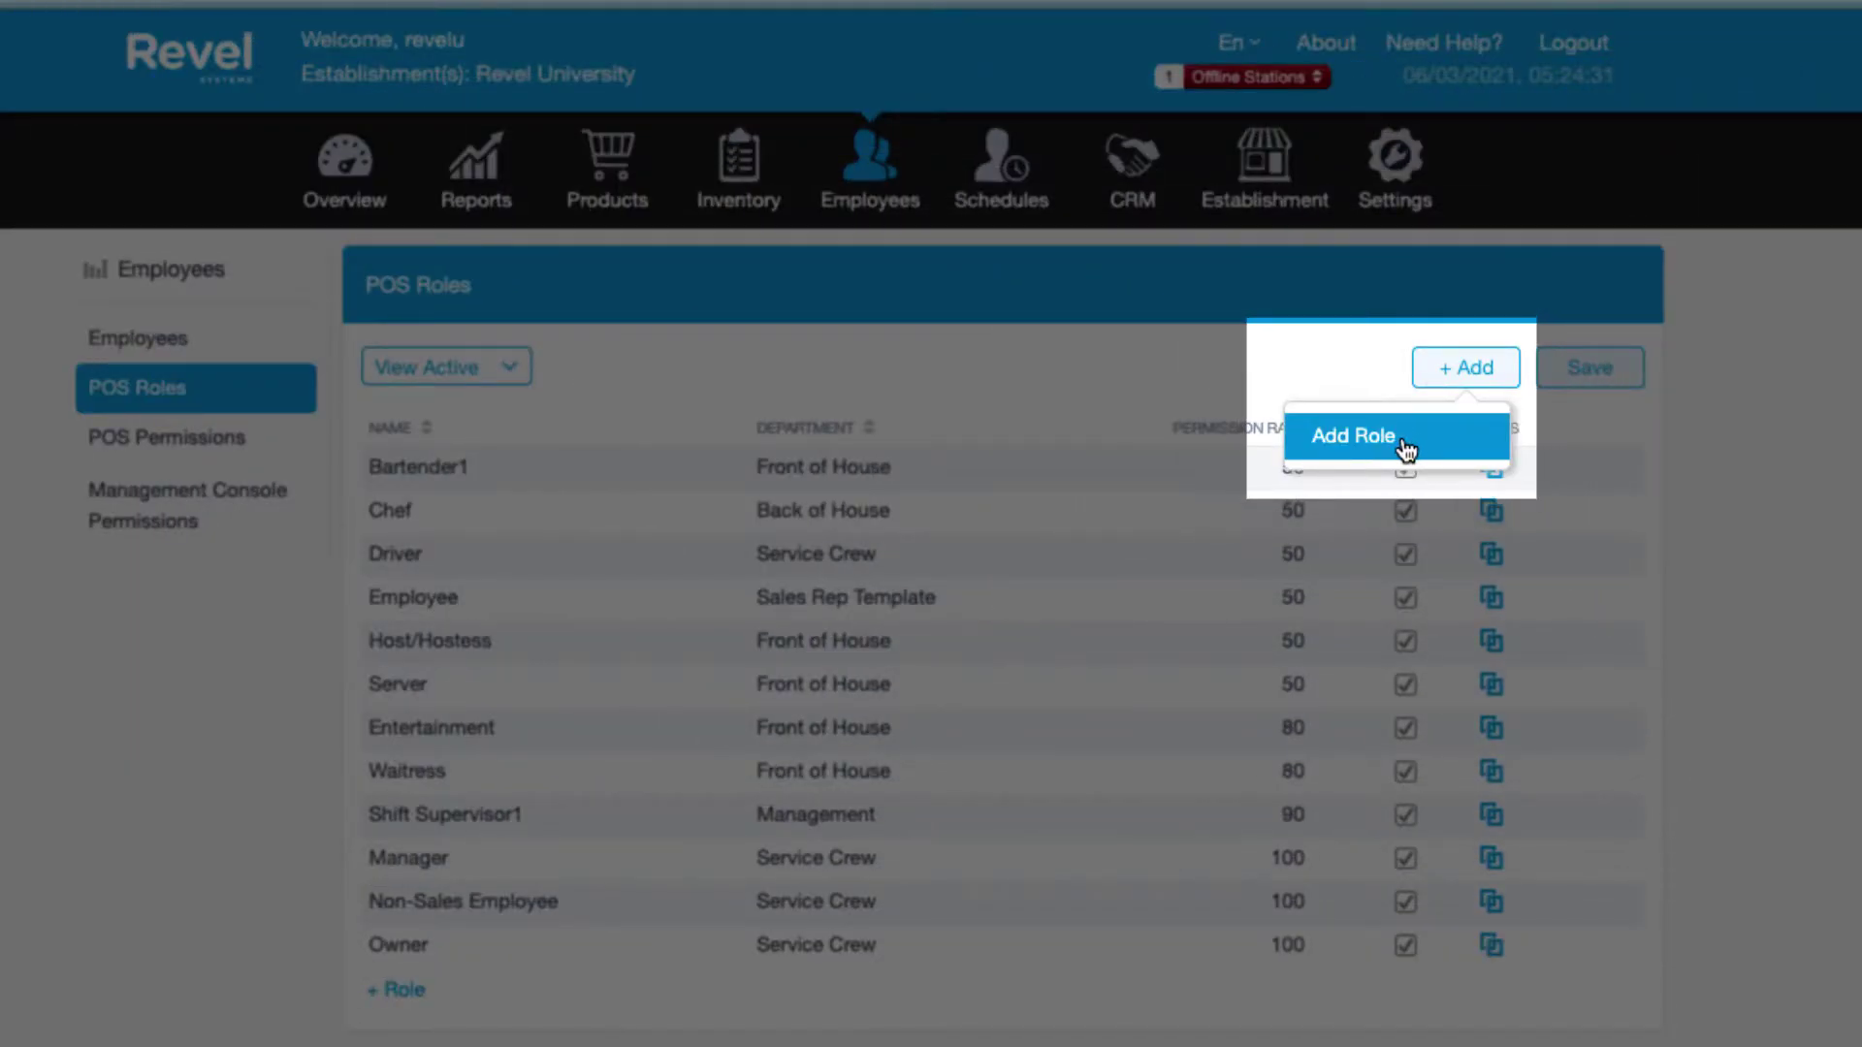
pyautogui.click(1403, 444)
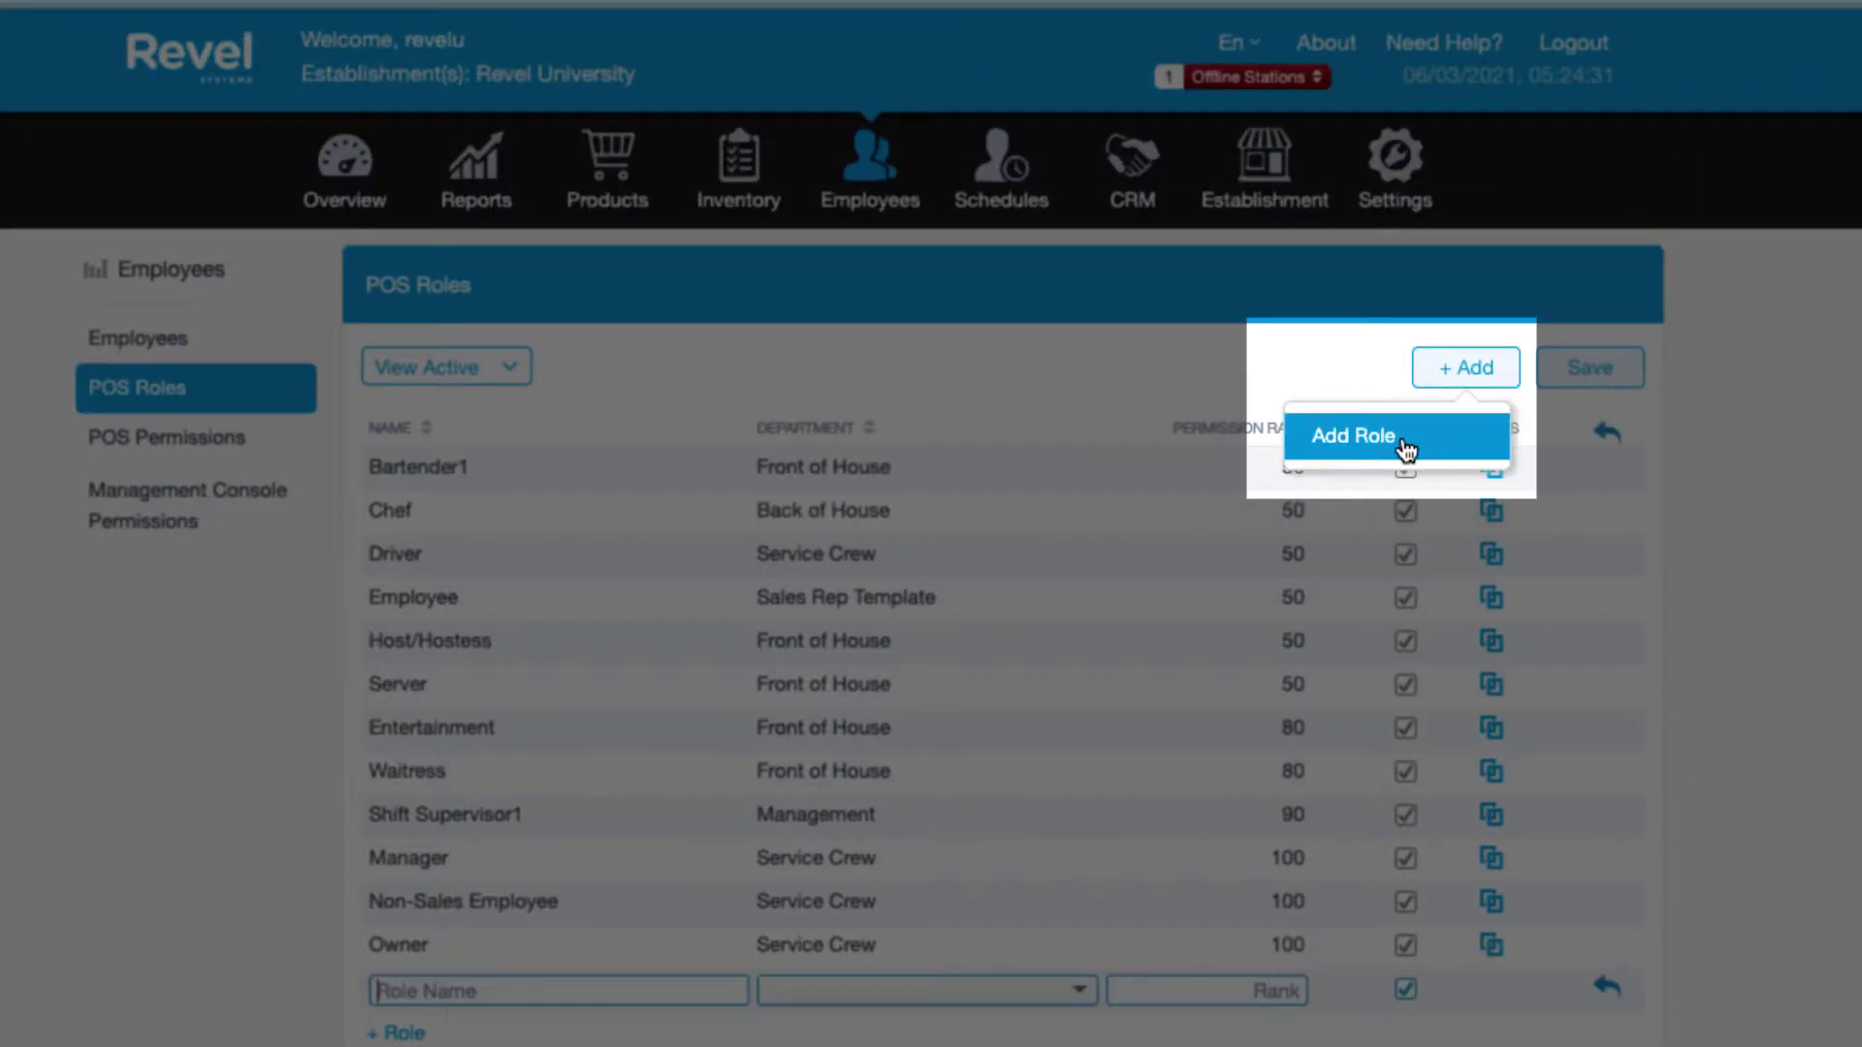
pyautogui.click(387, 998)
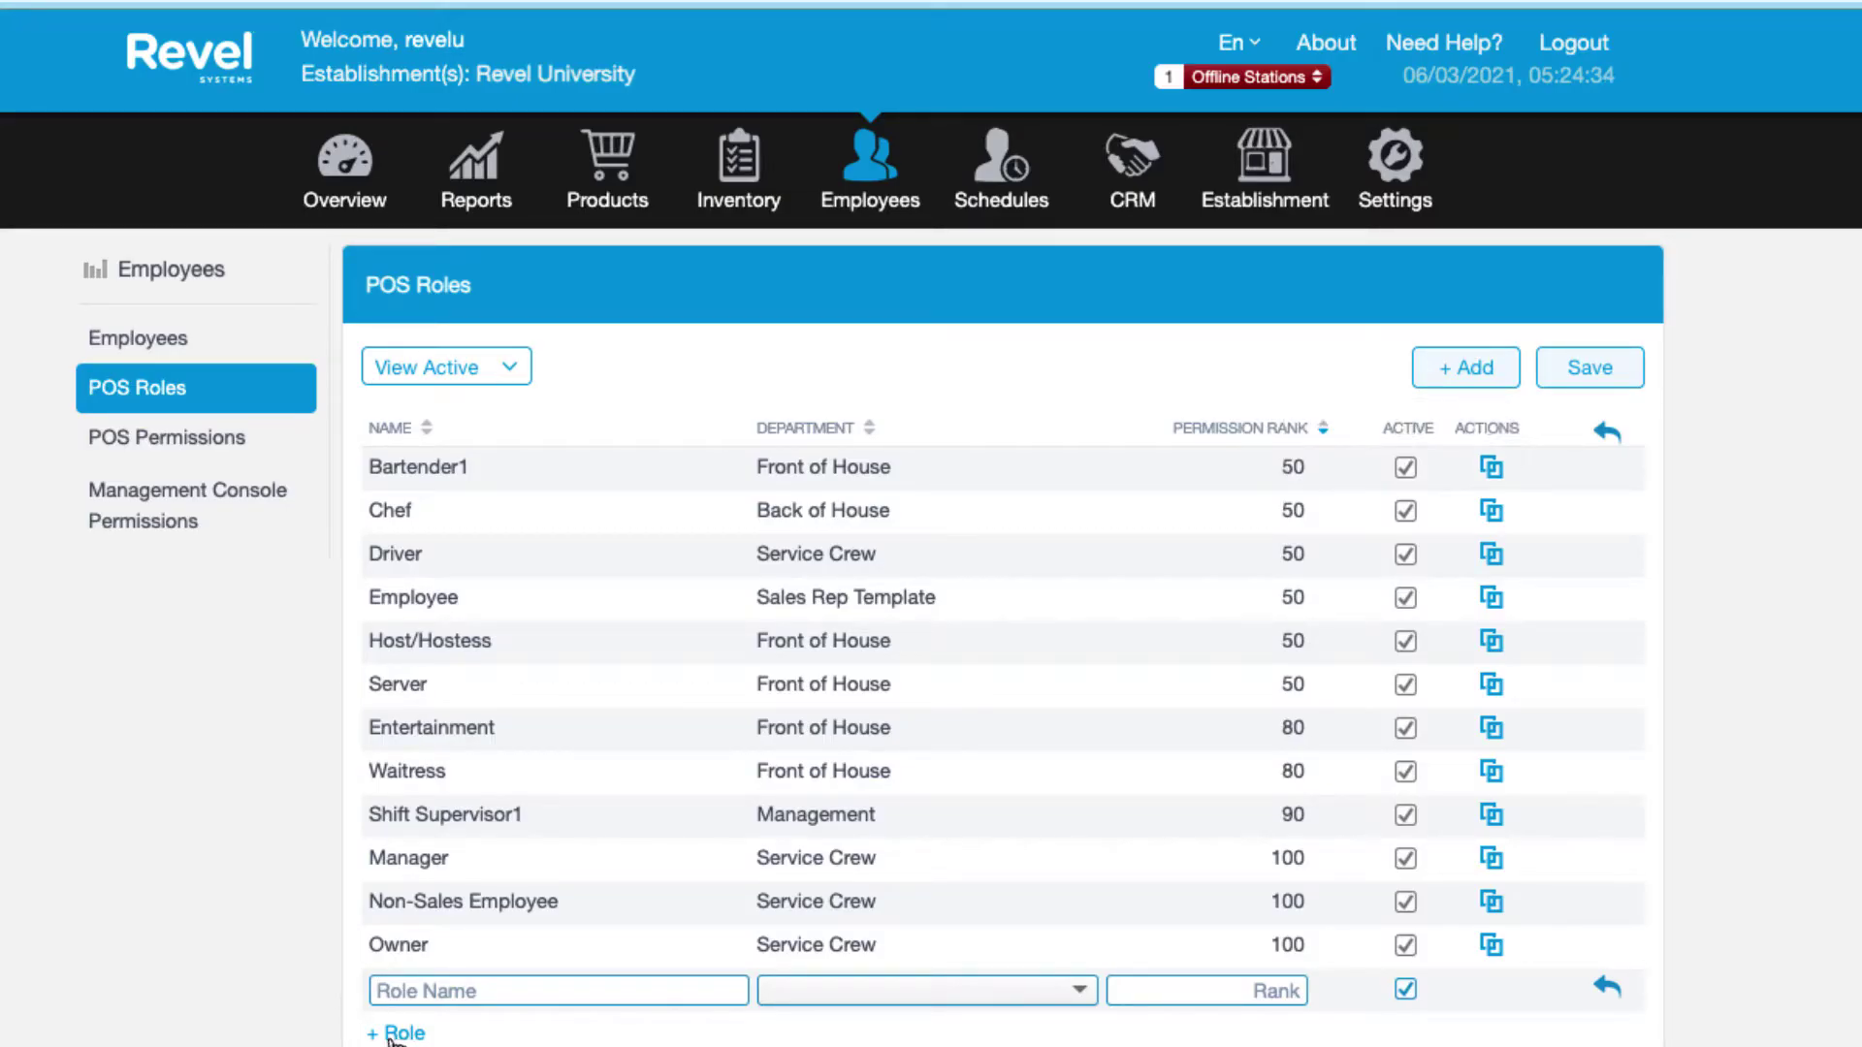
pyautogui.click(399, 1034)
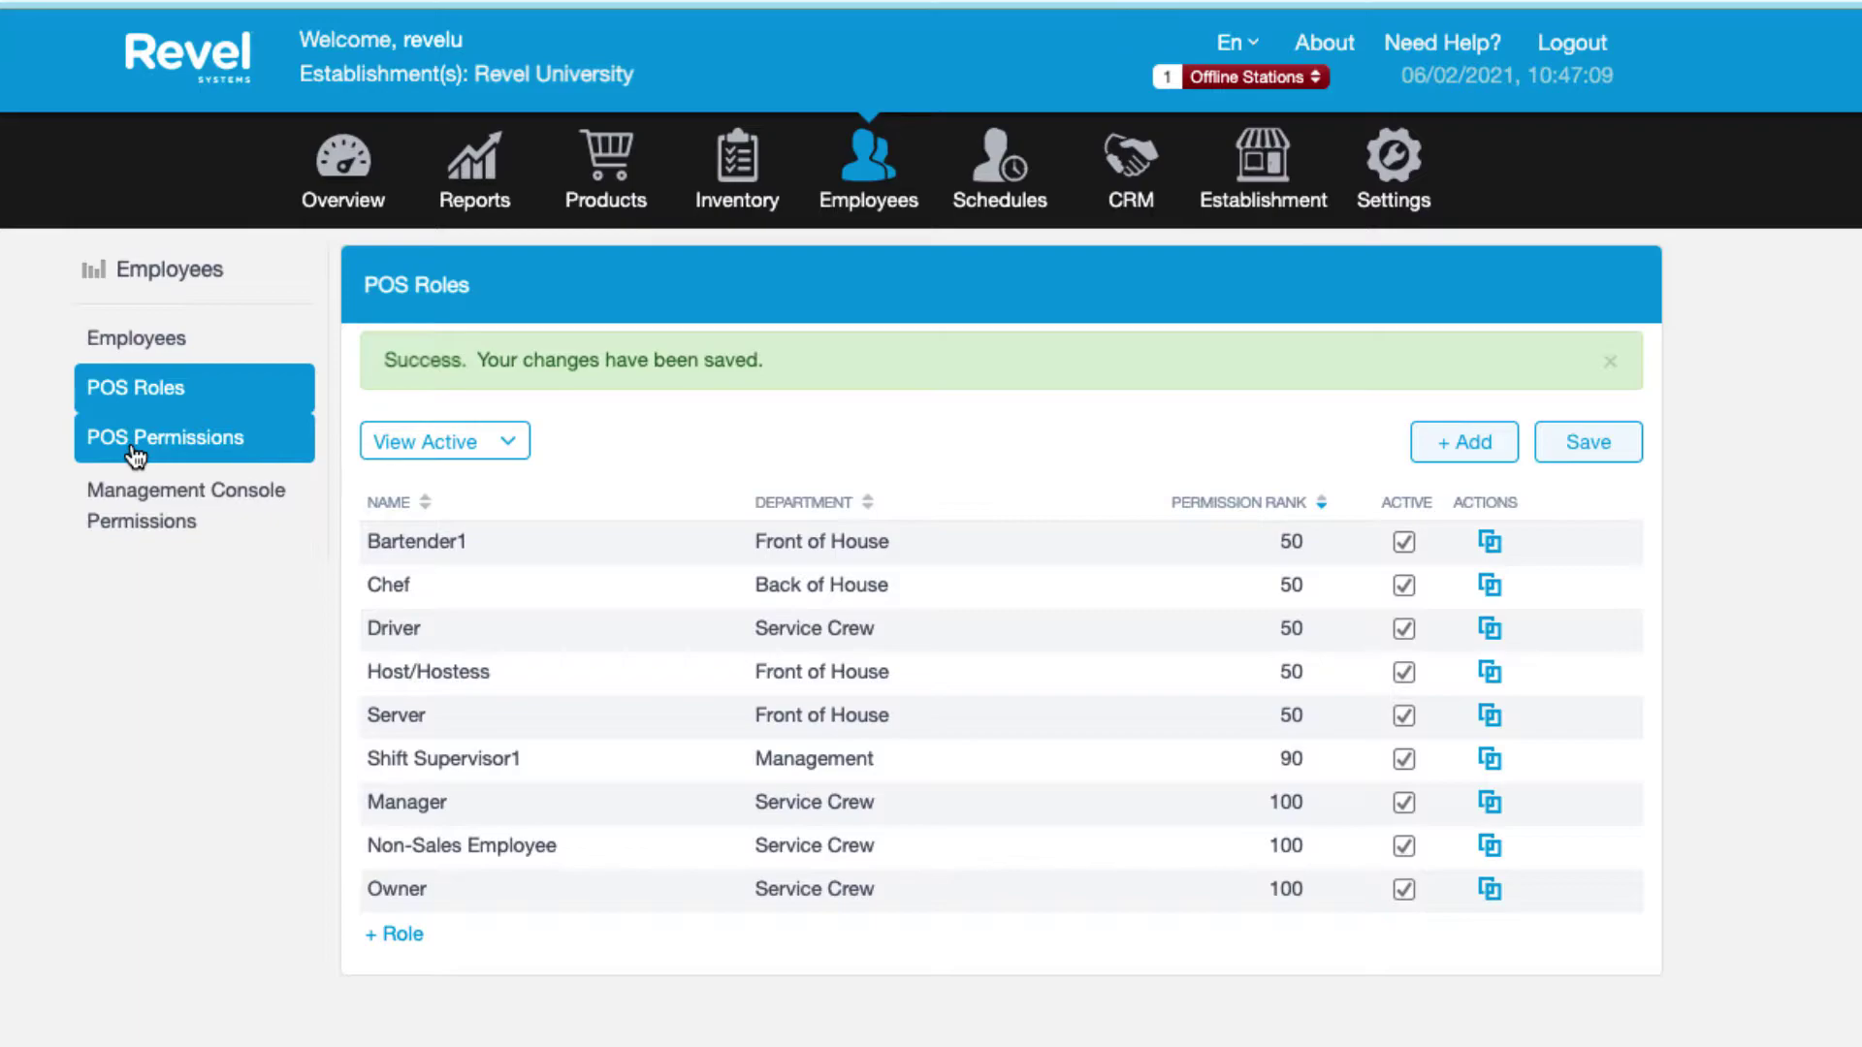
pyautogui.click(136, 441)
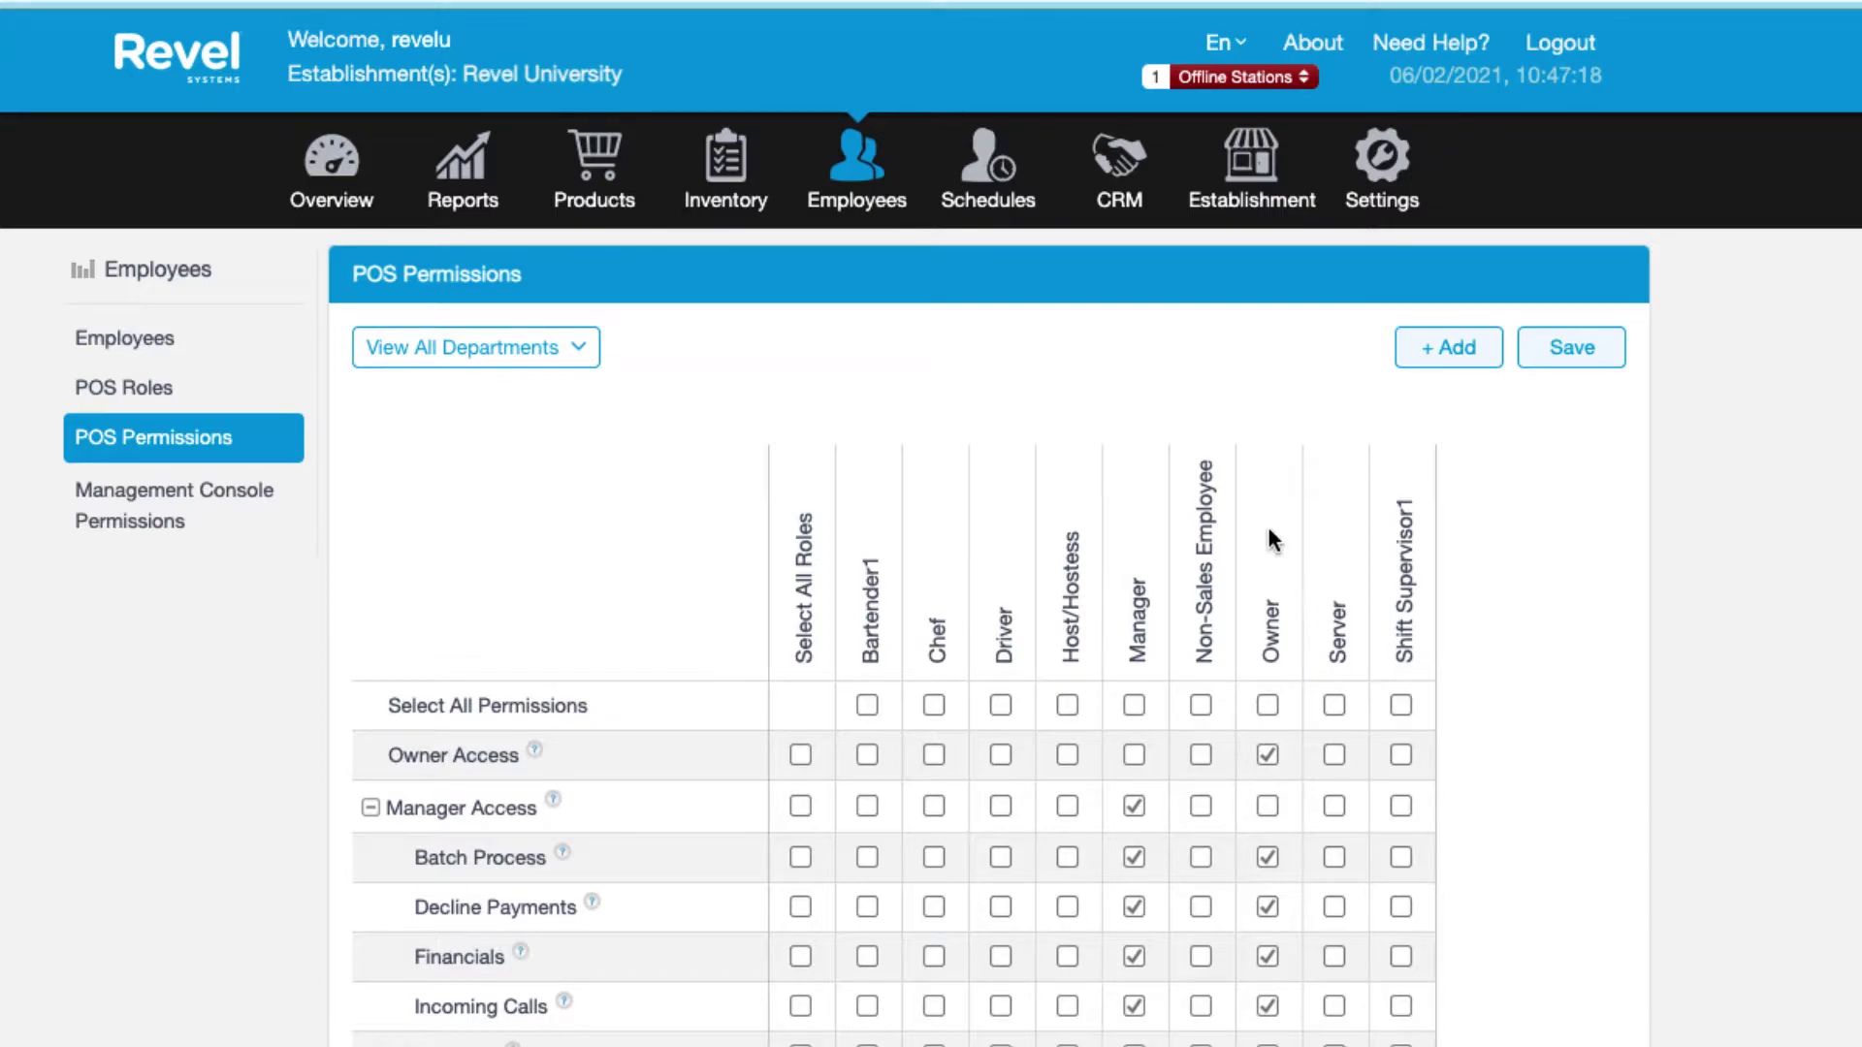
pyautogui.click(570, 351)
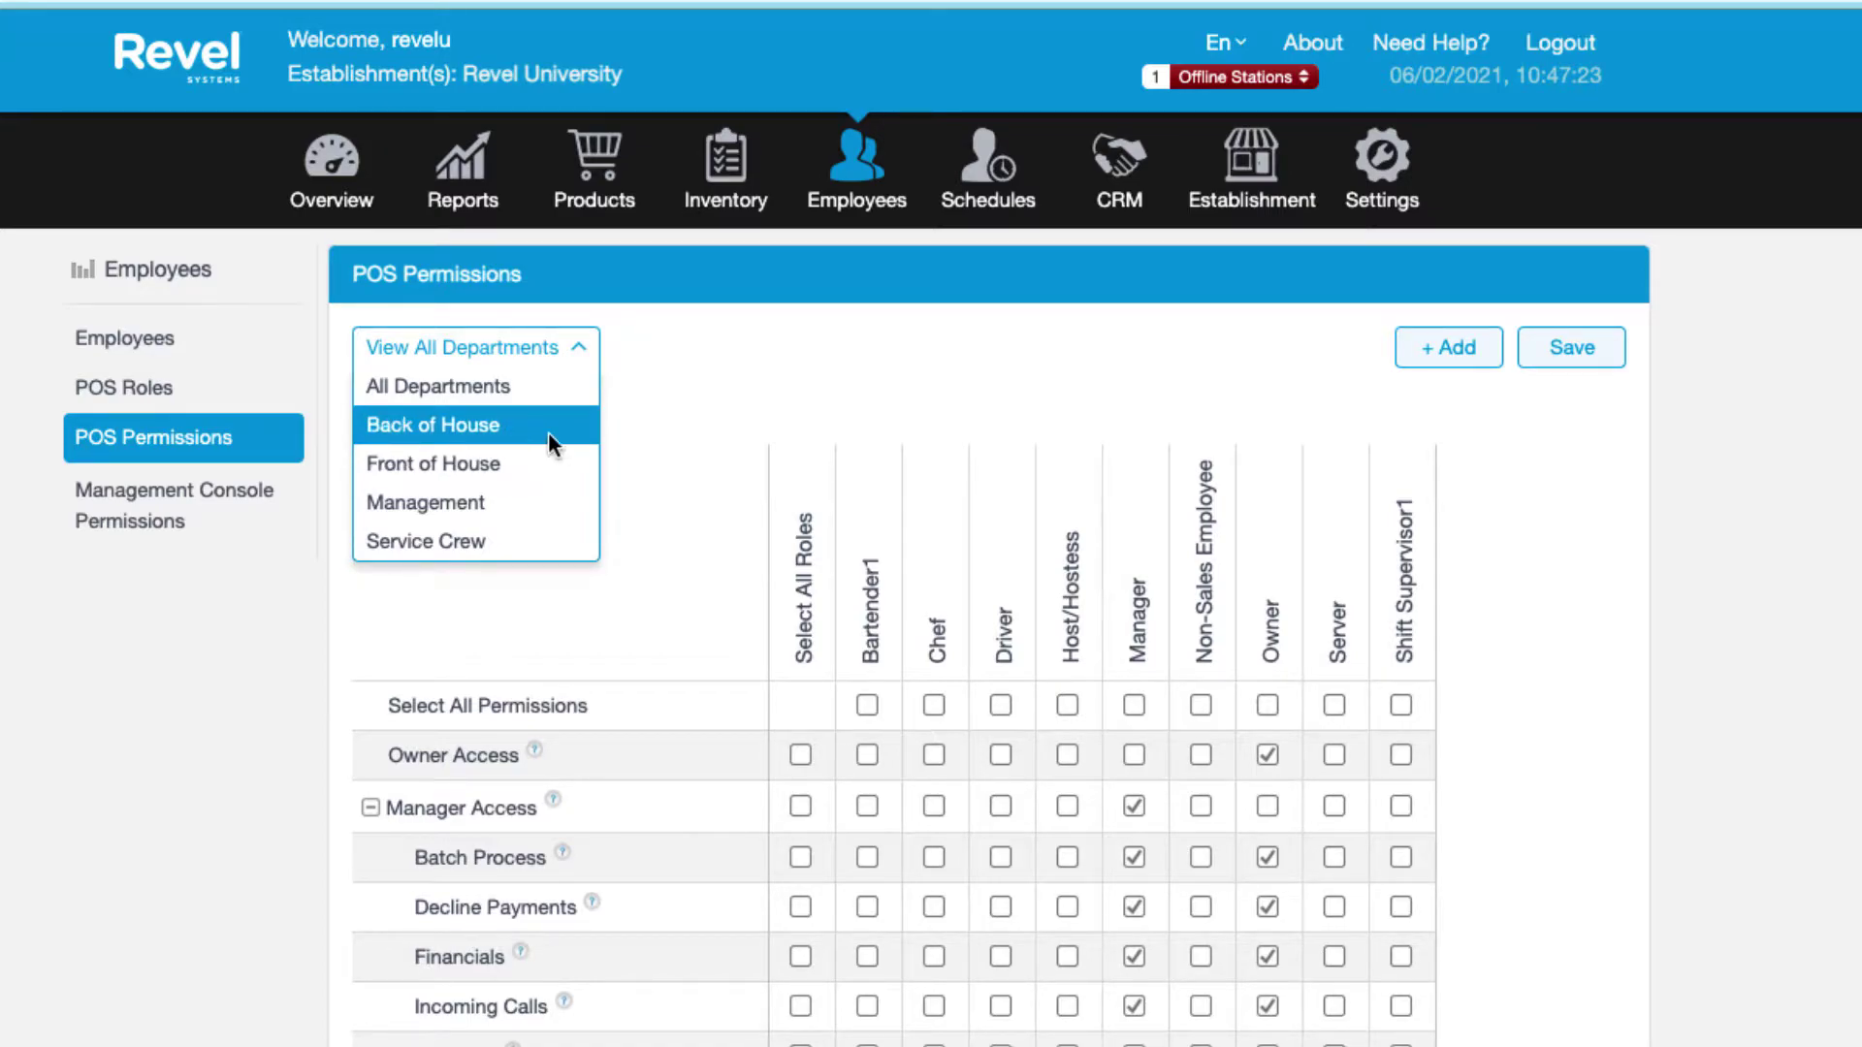
pyautogui.click(919, 385)
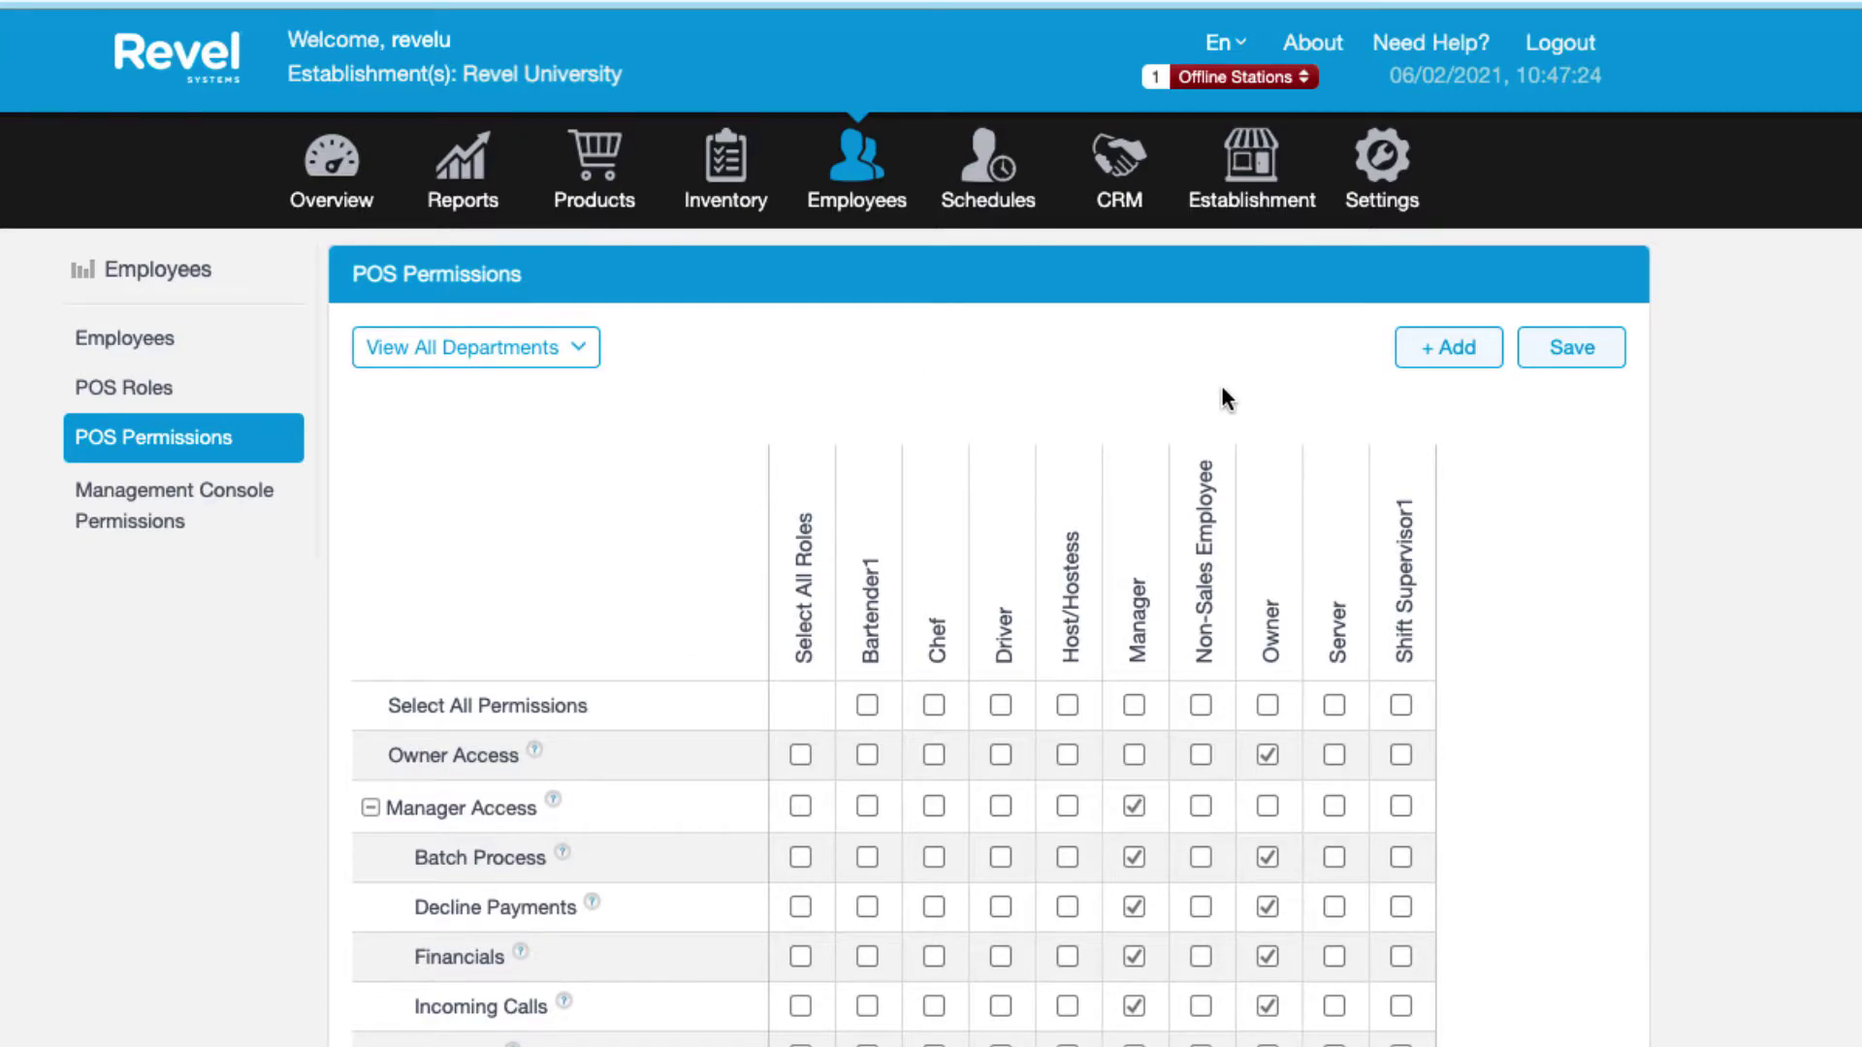
pyautogui.click(1452, 357)
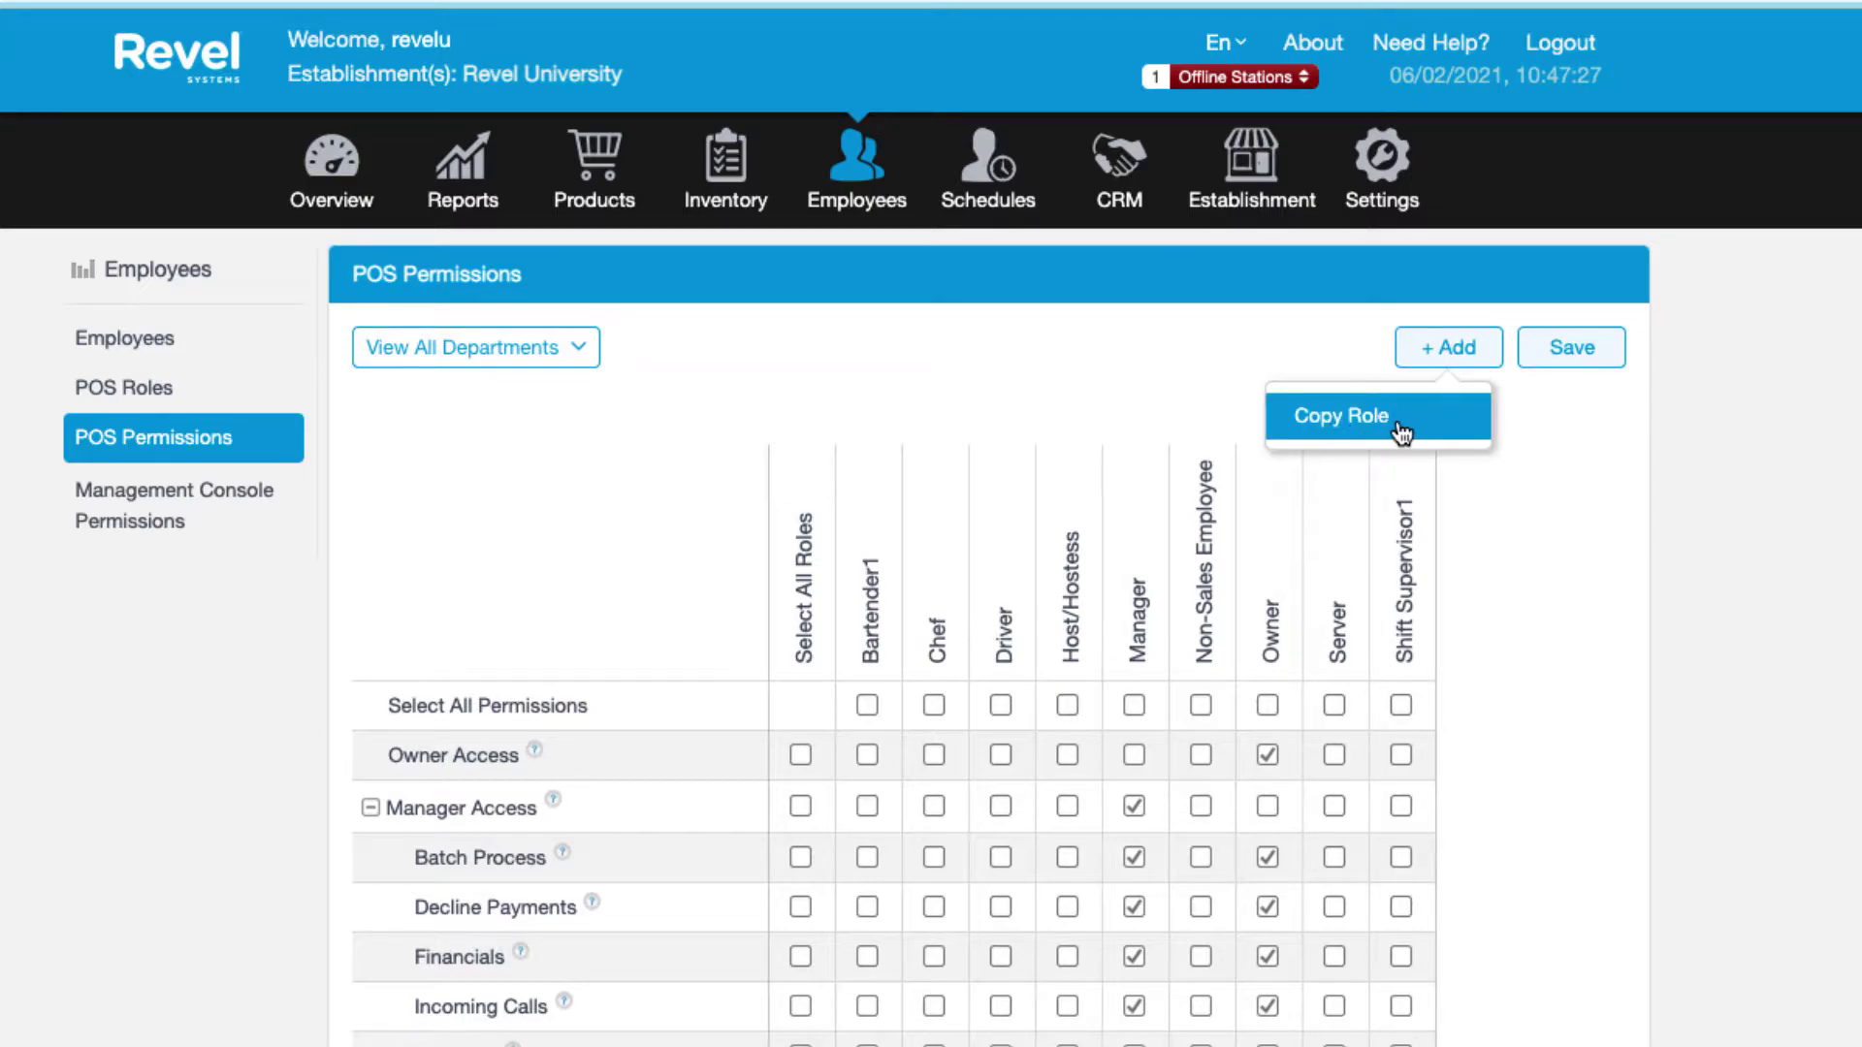
# Dismiss the copy-role option and review the POS Permissions grid and its help tips.
pyautogui.click(1536, 456)
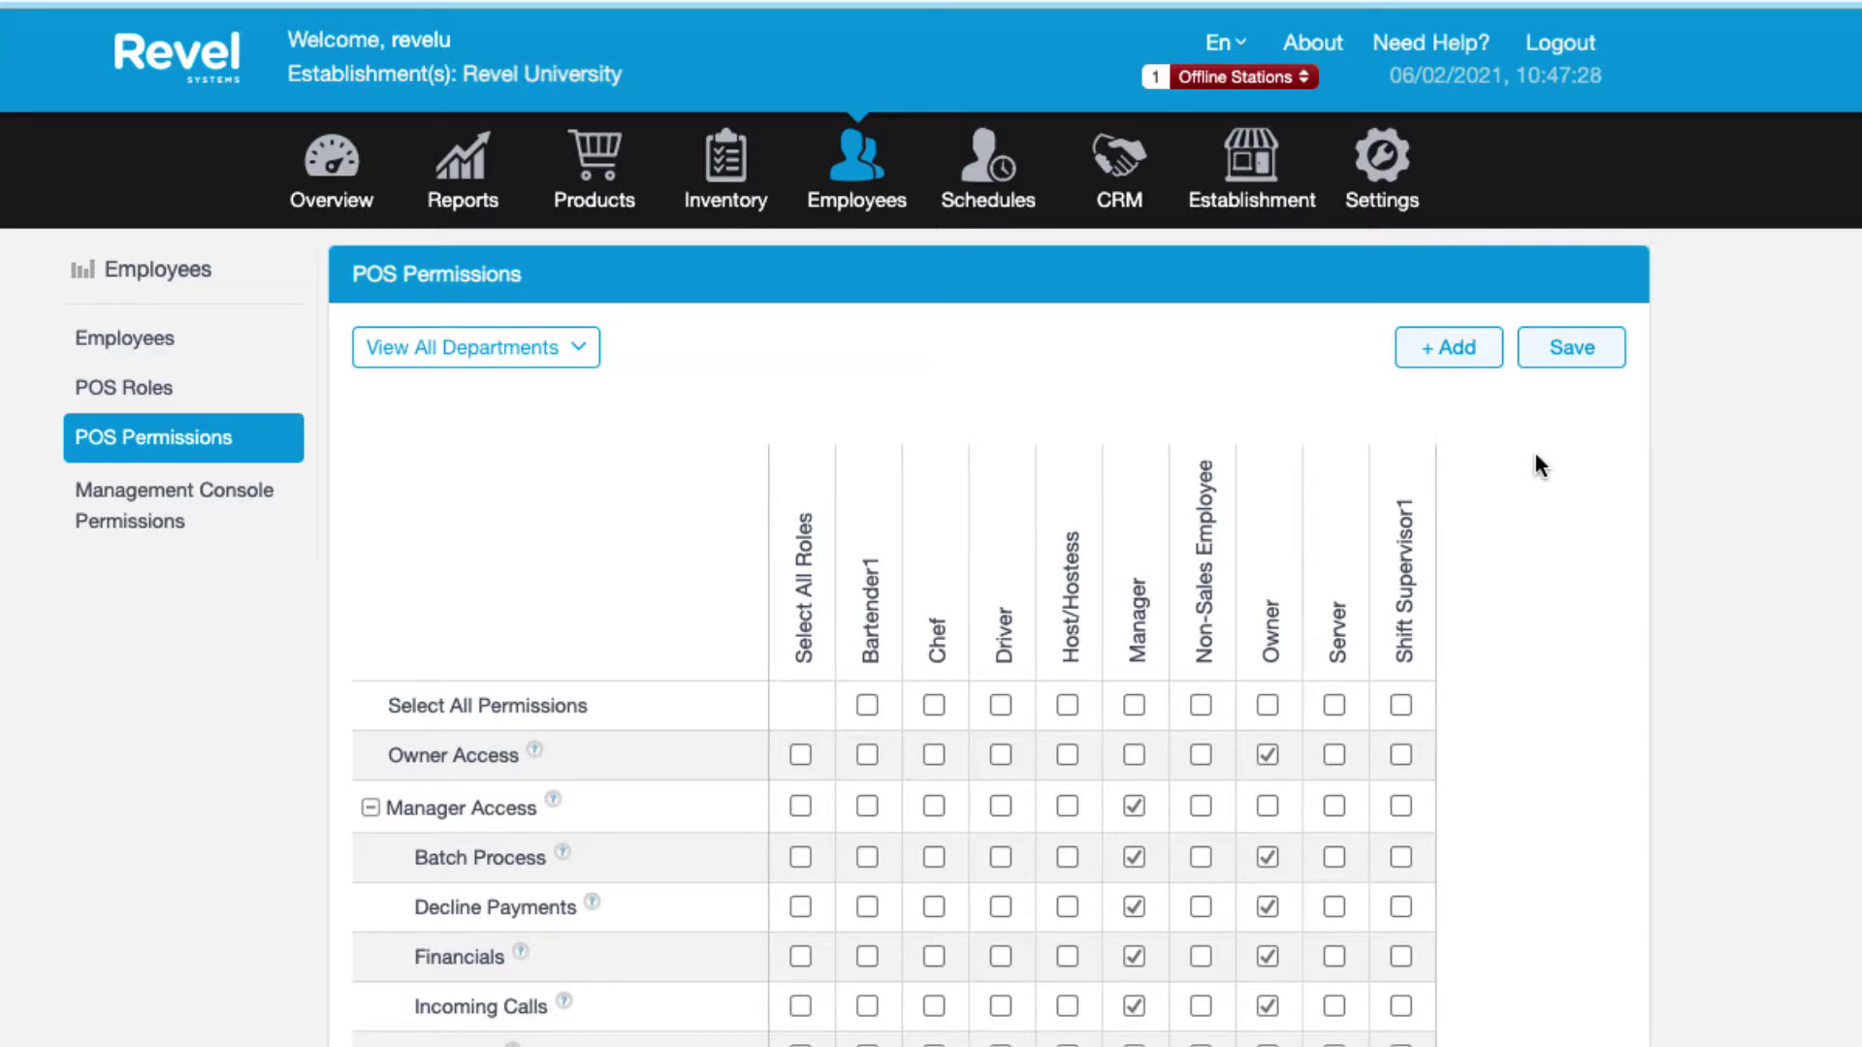
pyautogui.scroll(-7, 1535, 455)
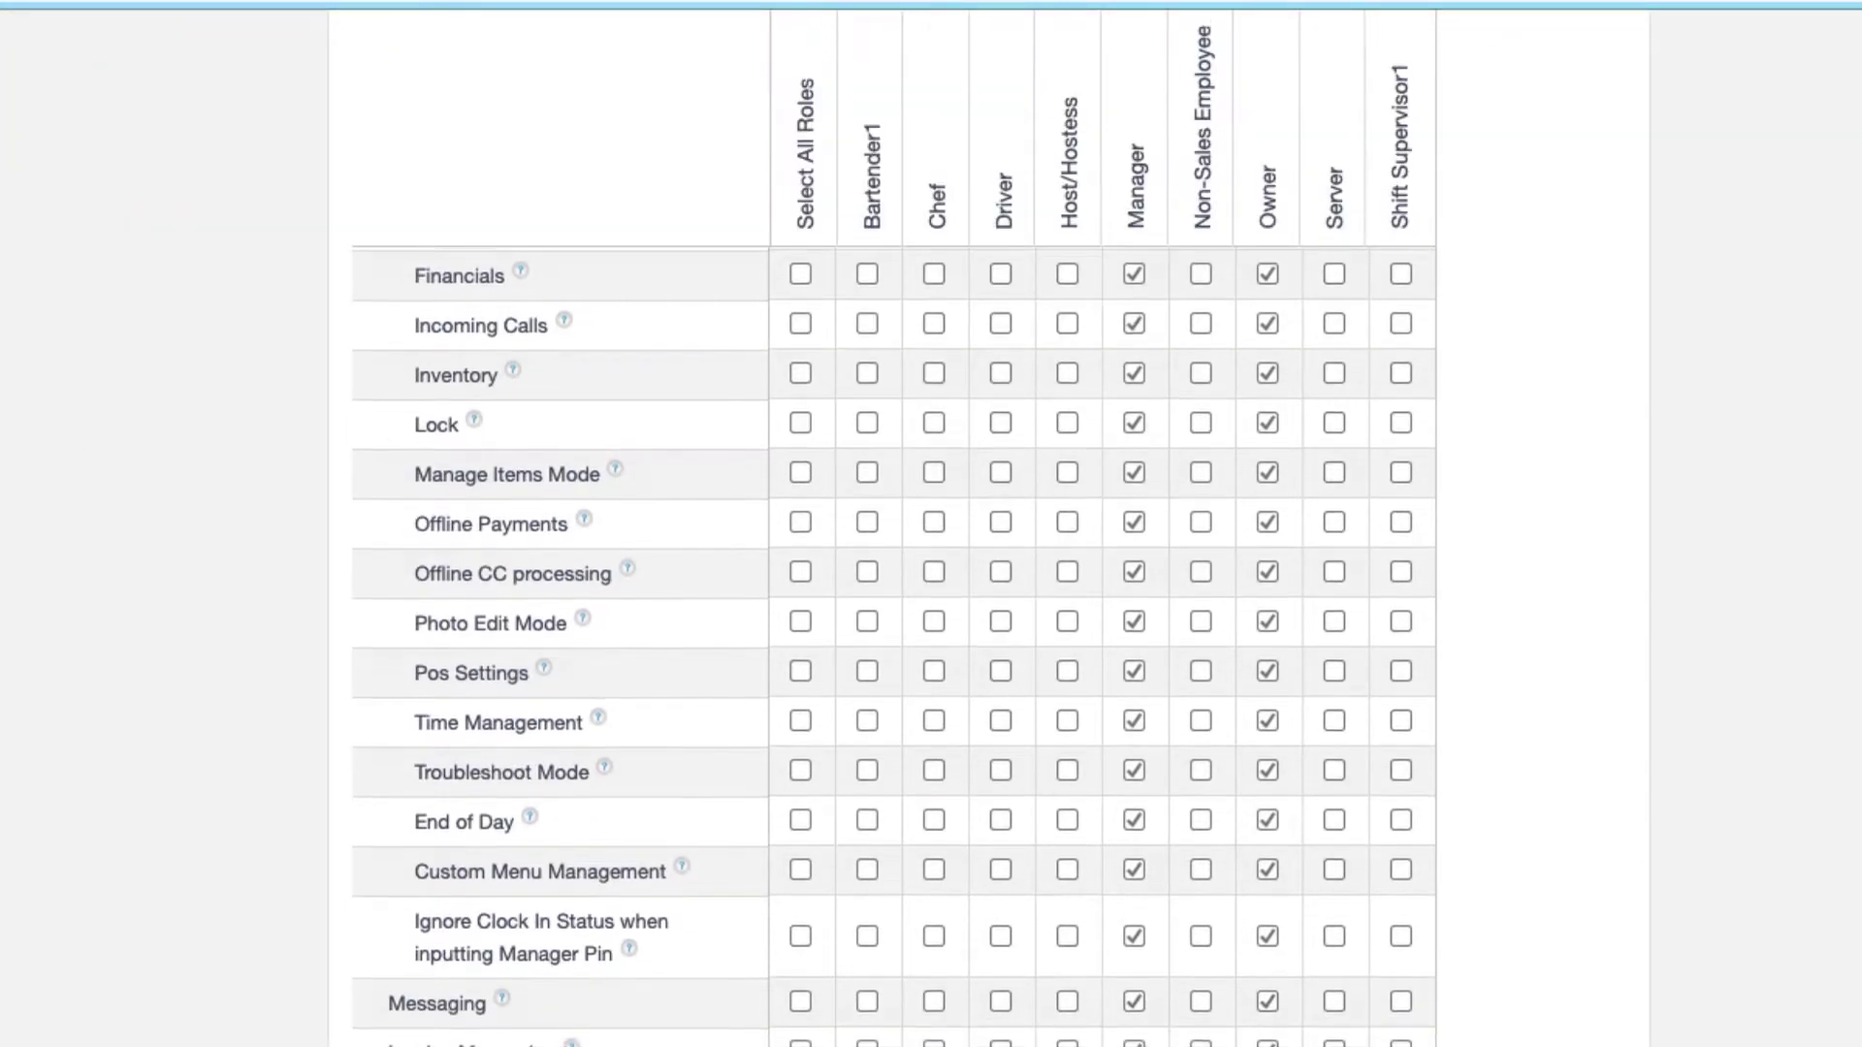
pyautogui.scroll(-4, 1535, 456)
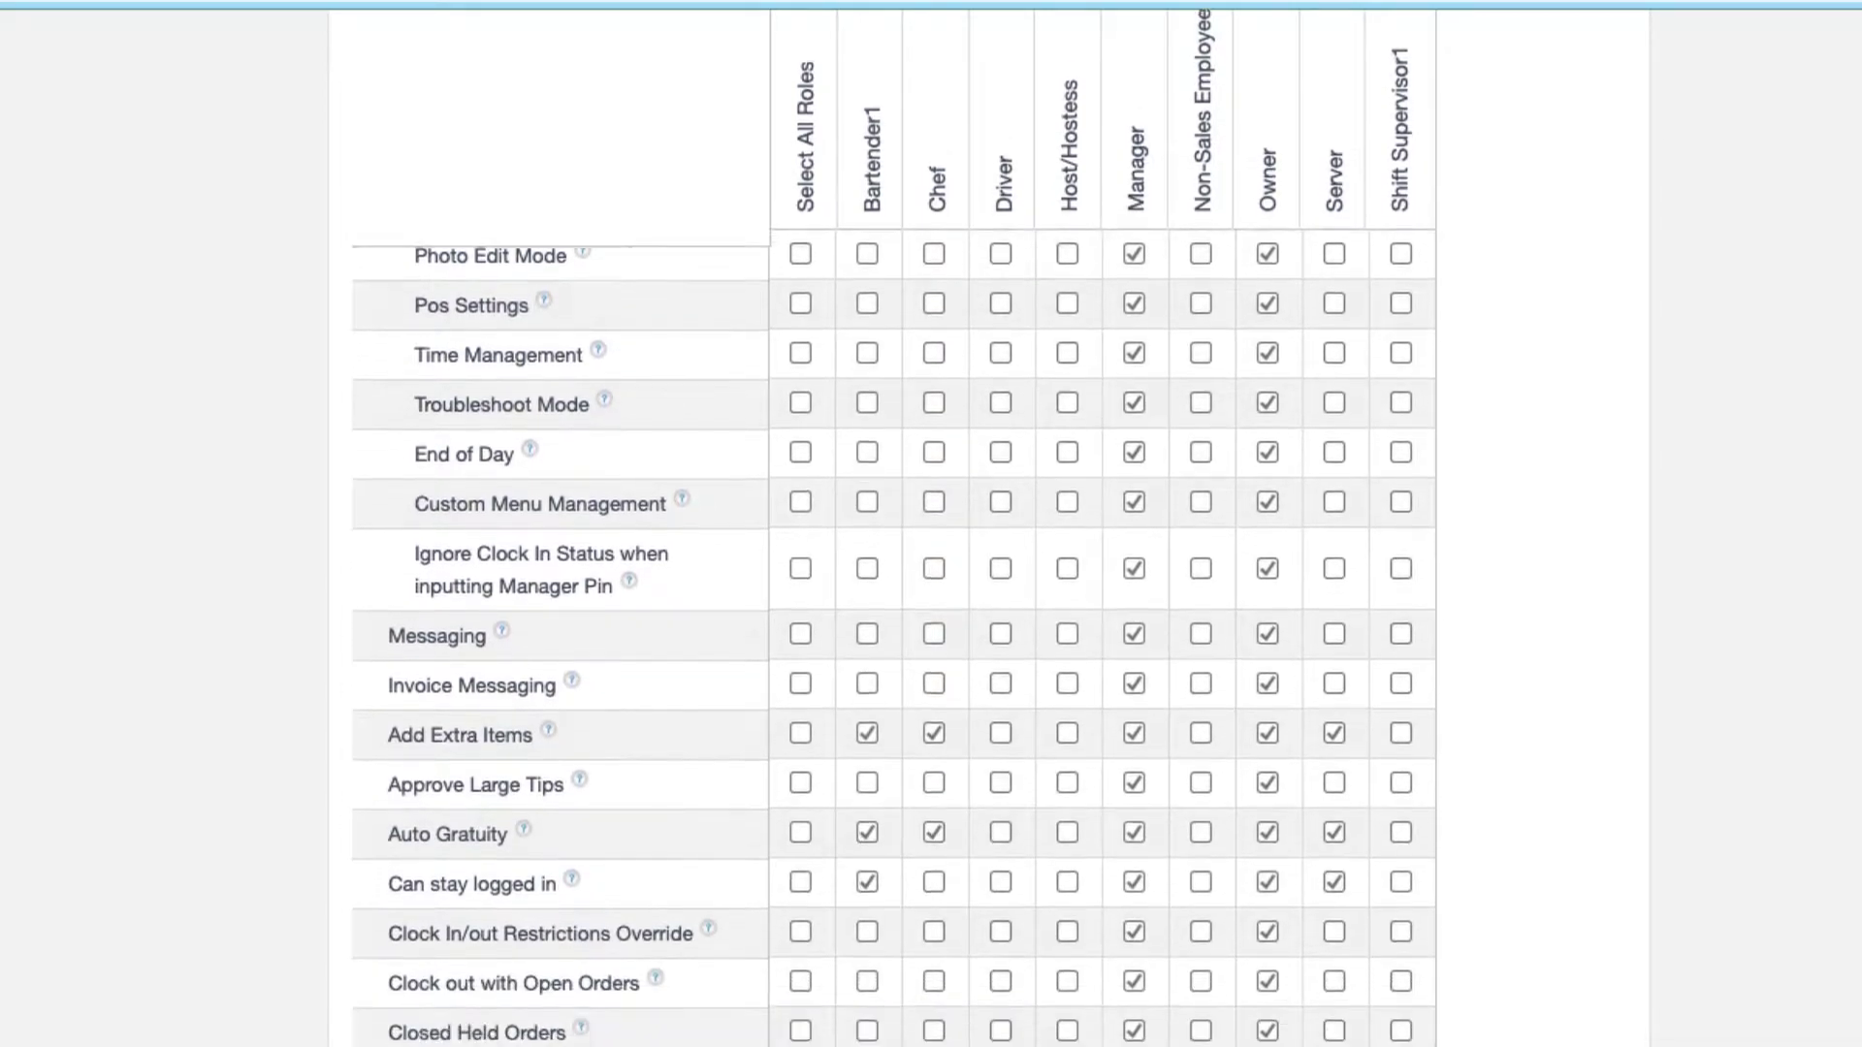
pyautogui.scroll(-7, 1535, 455)
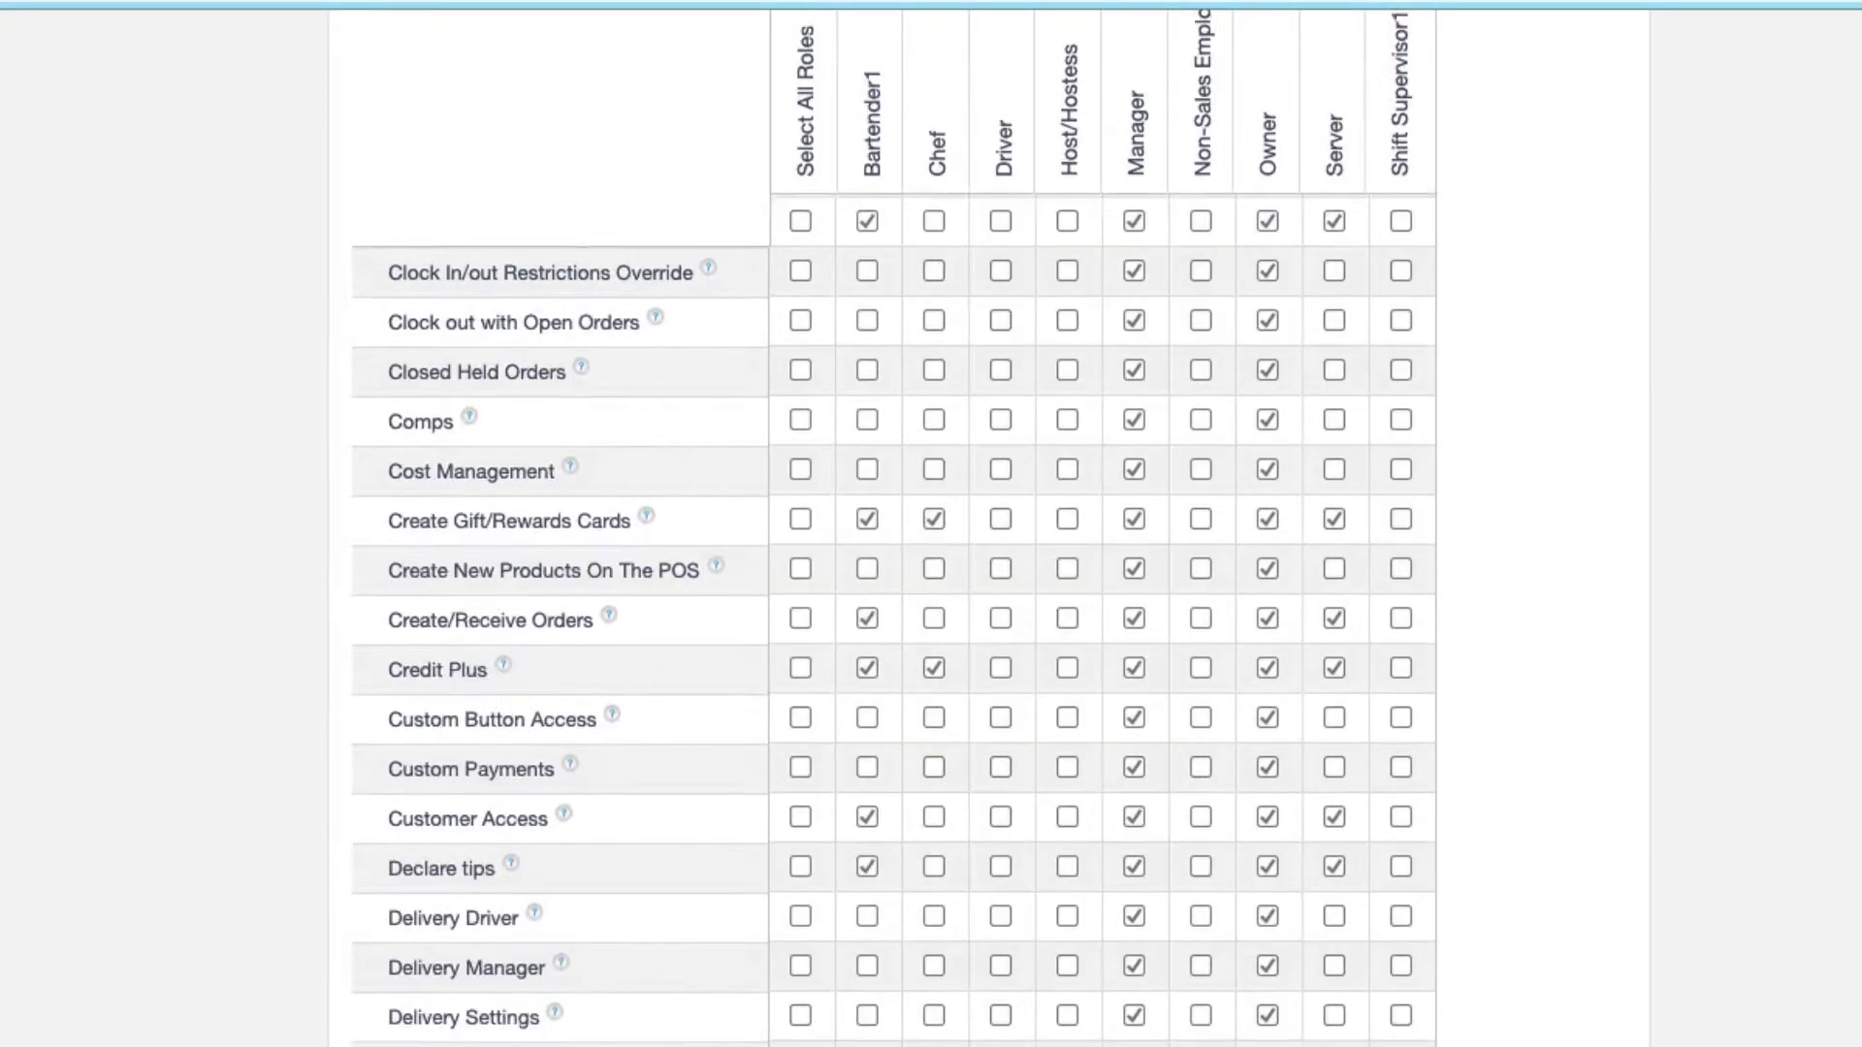
pyautogui.scroll(2, 893, 529)
pyautogui.scroll(-6, 893, 528)
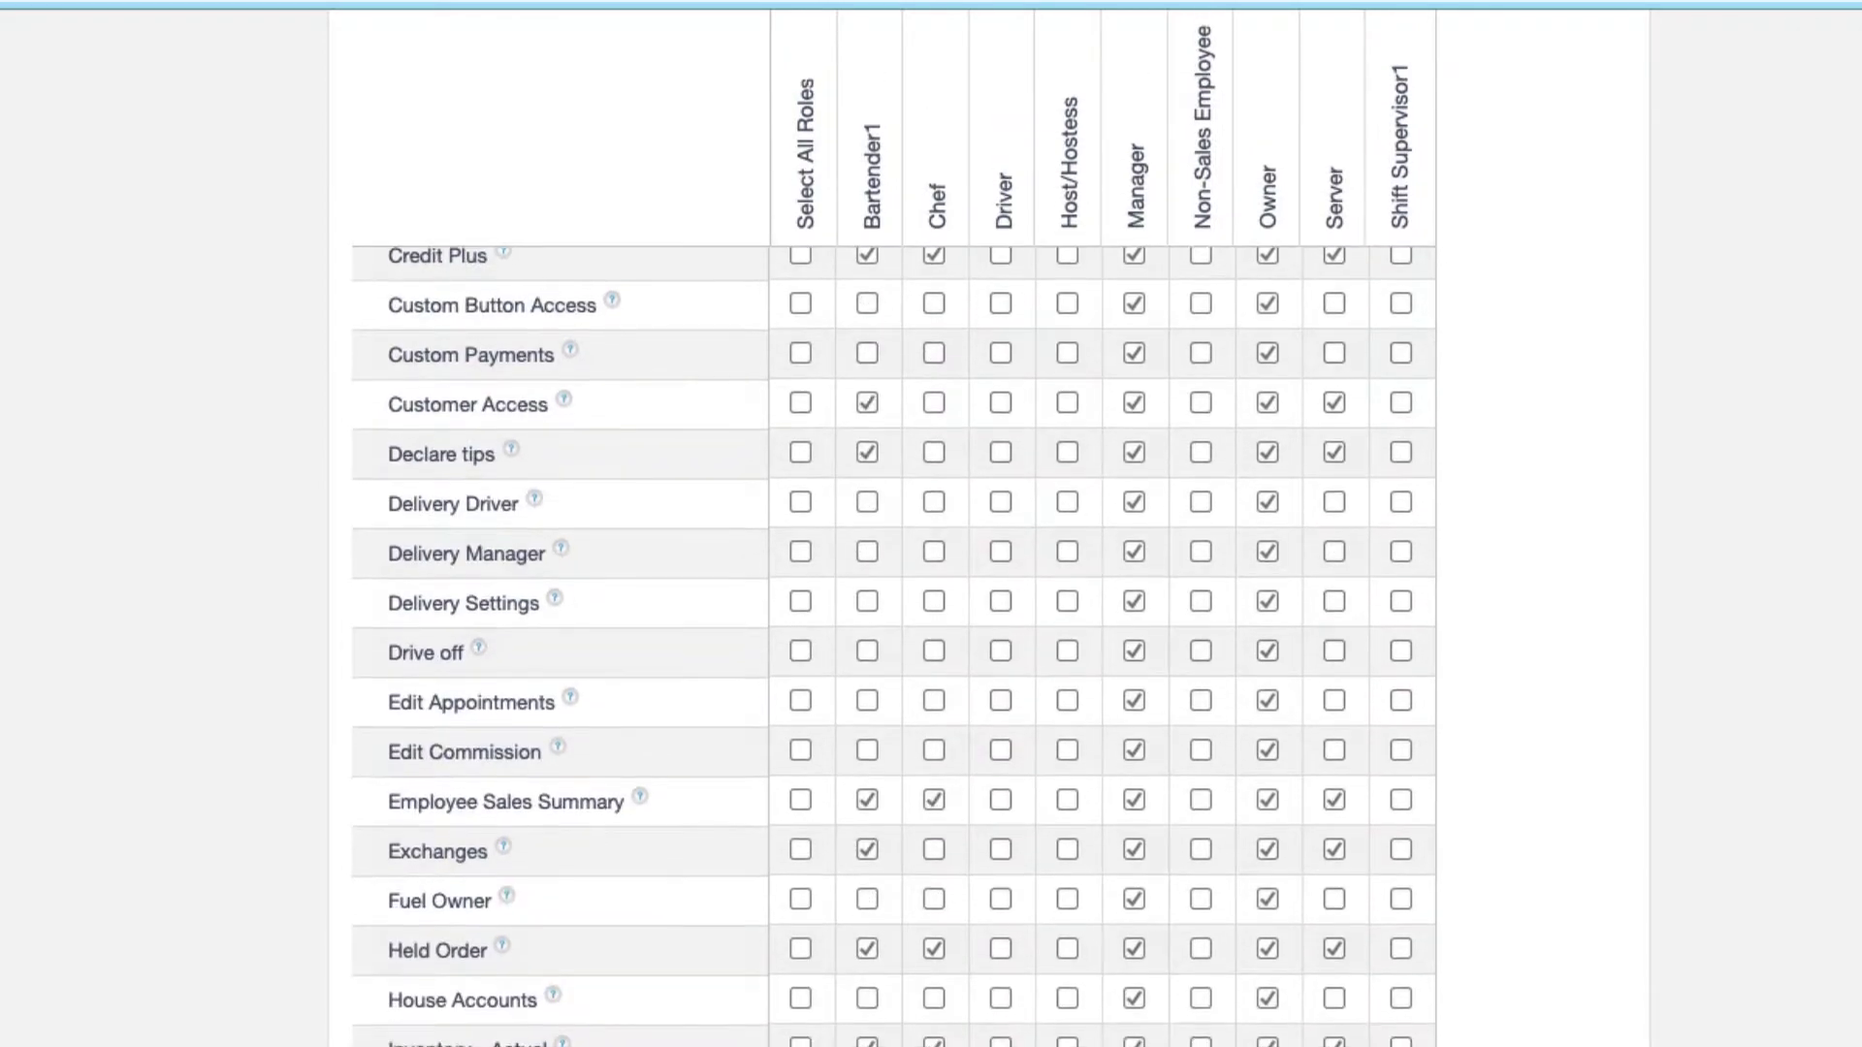
pyautogui.scroll(-5, 893, 529)
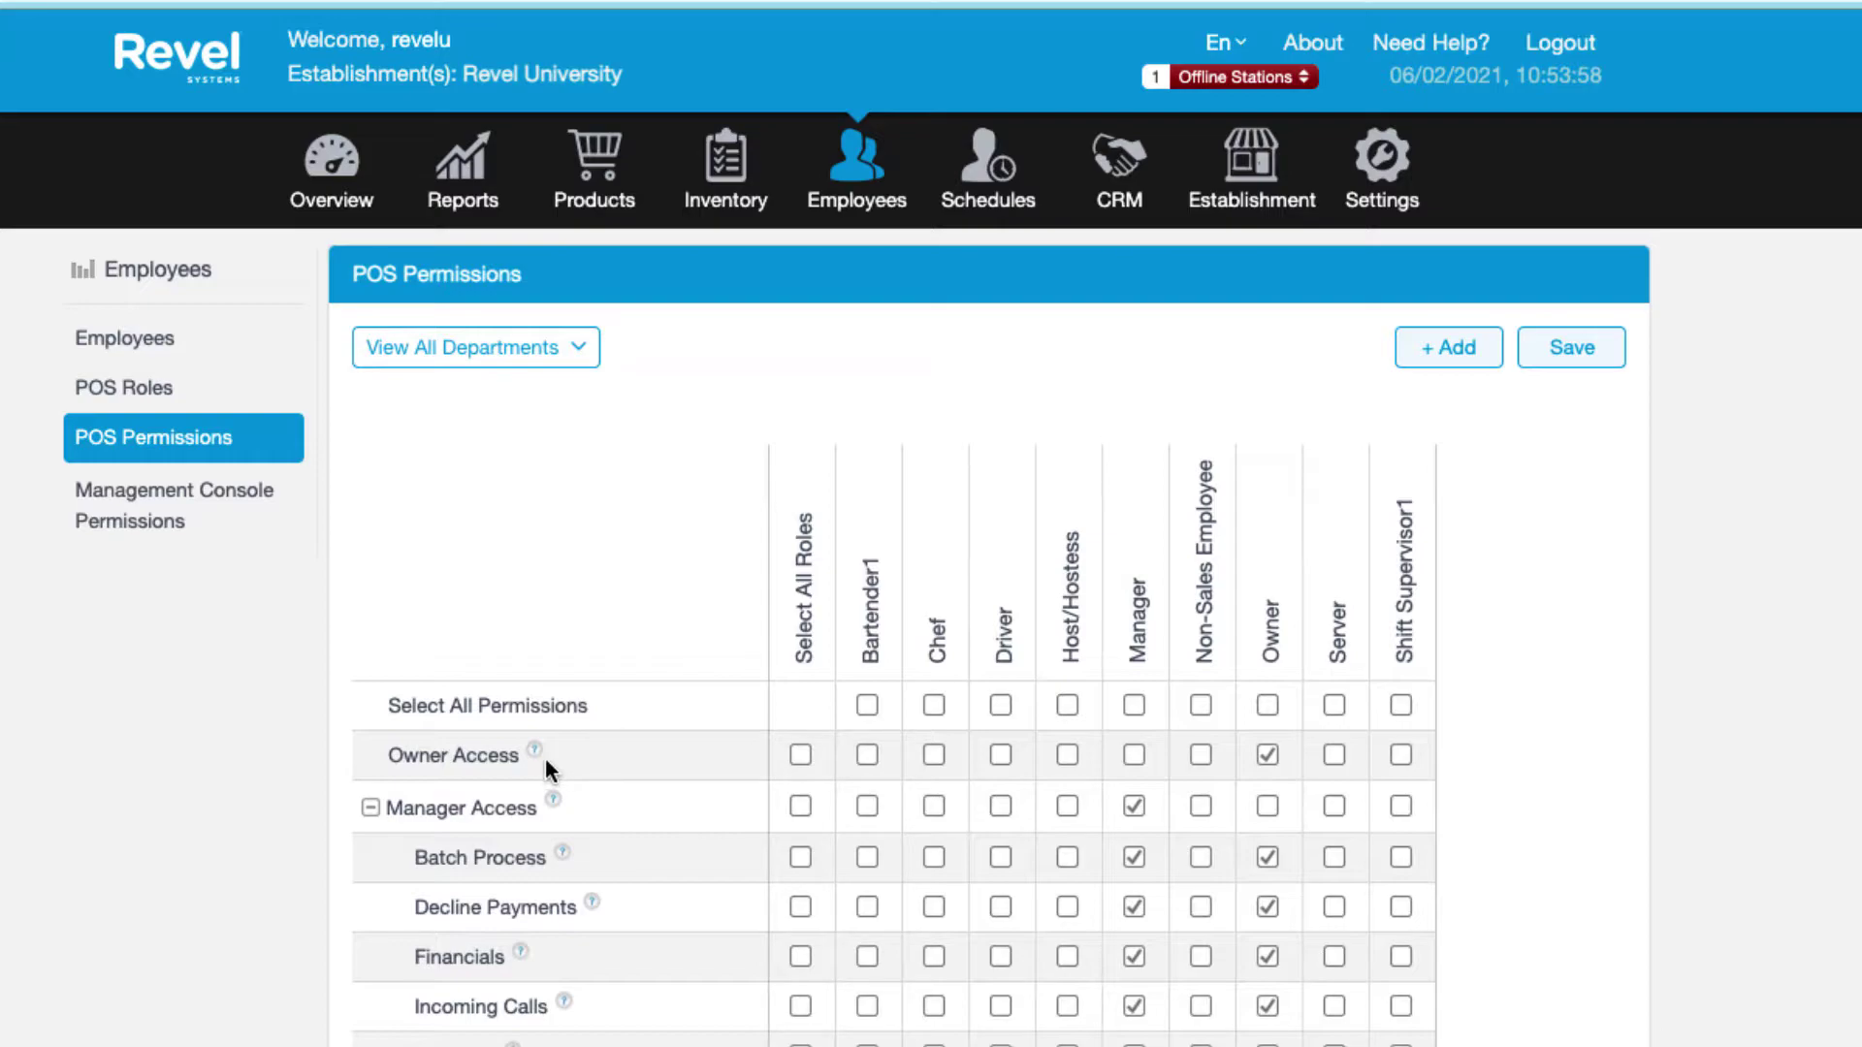
pyautogui.moveTo(540, 755)
pyautogui.moveTo(565, 853)
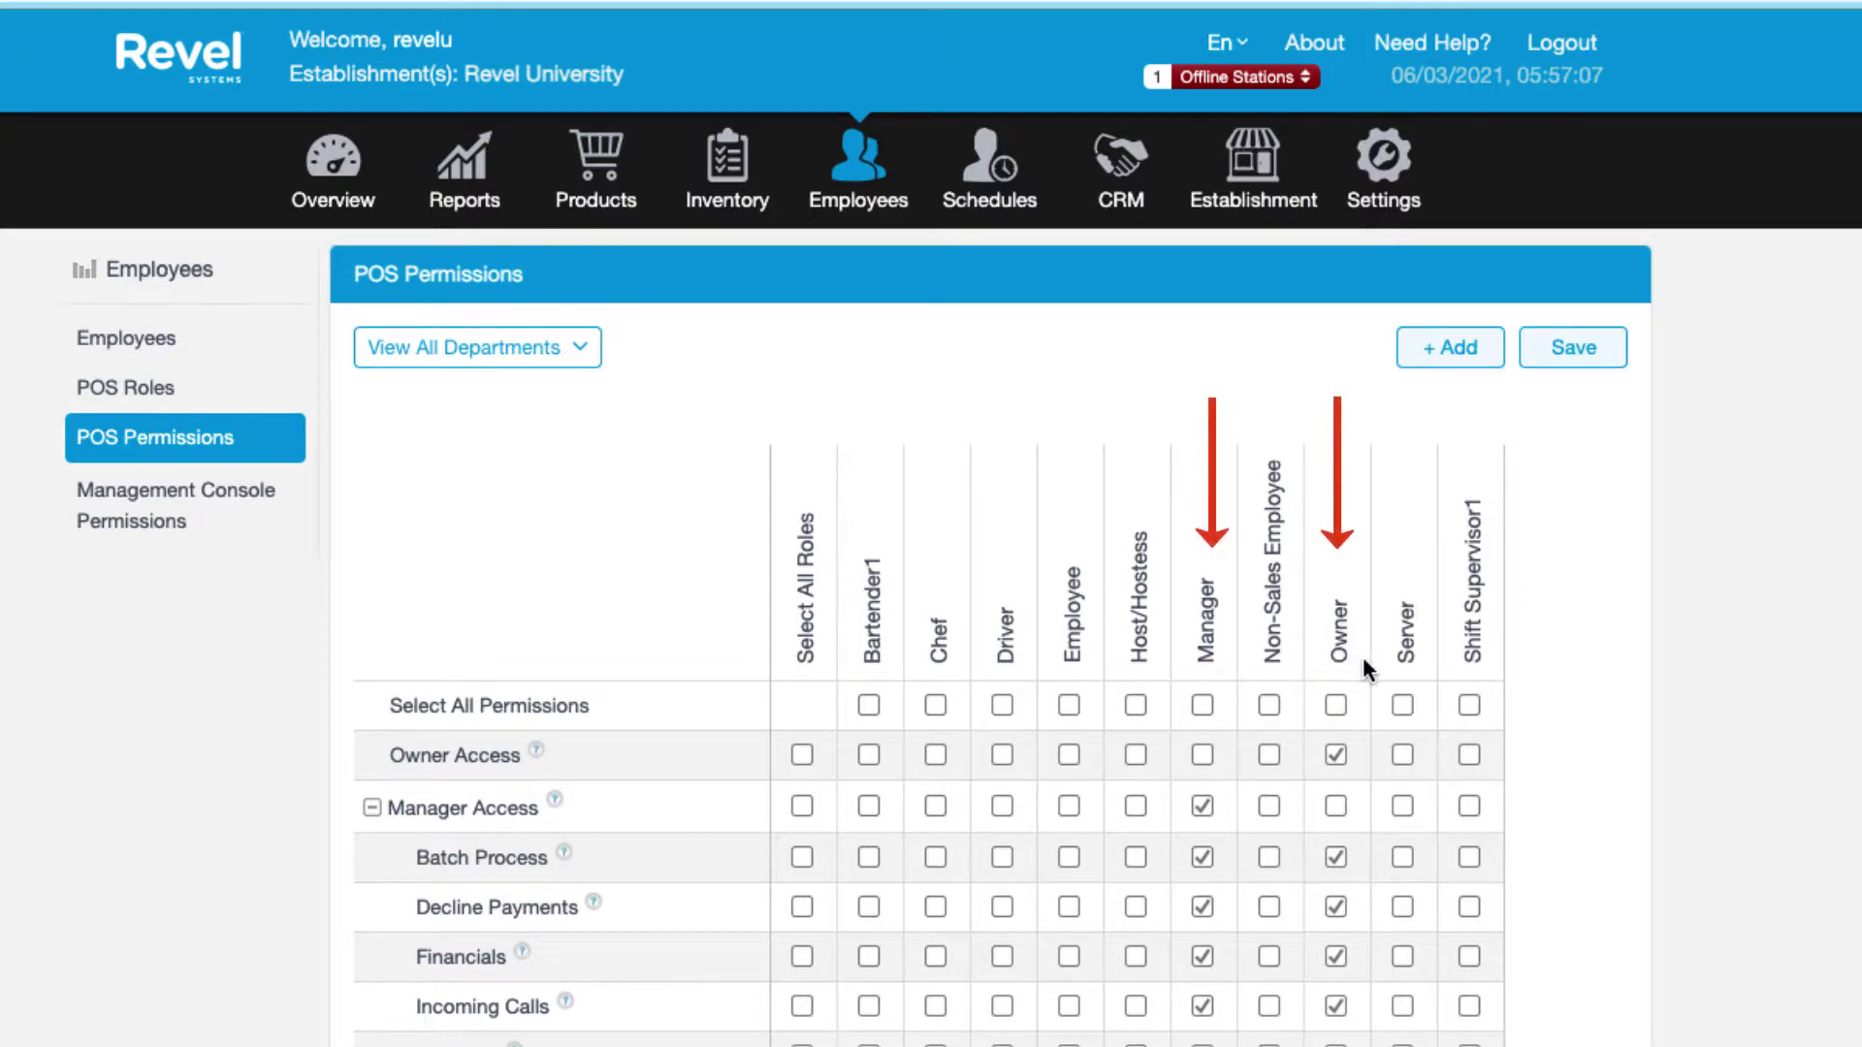
pyautogui.scroll(-1, 1363, 656)
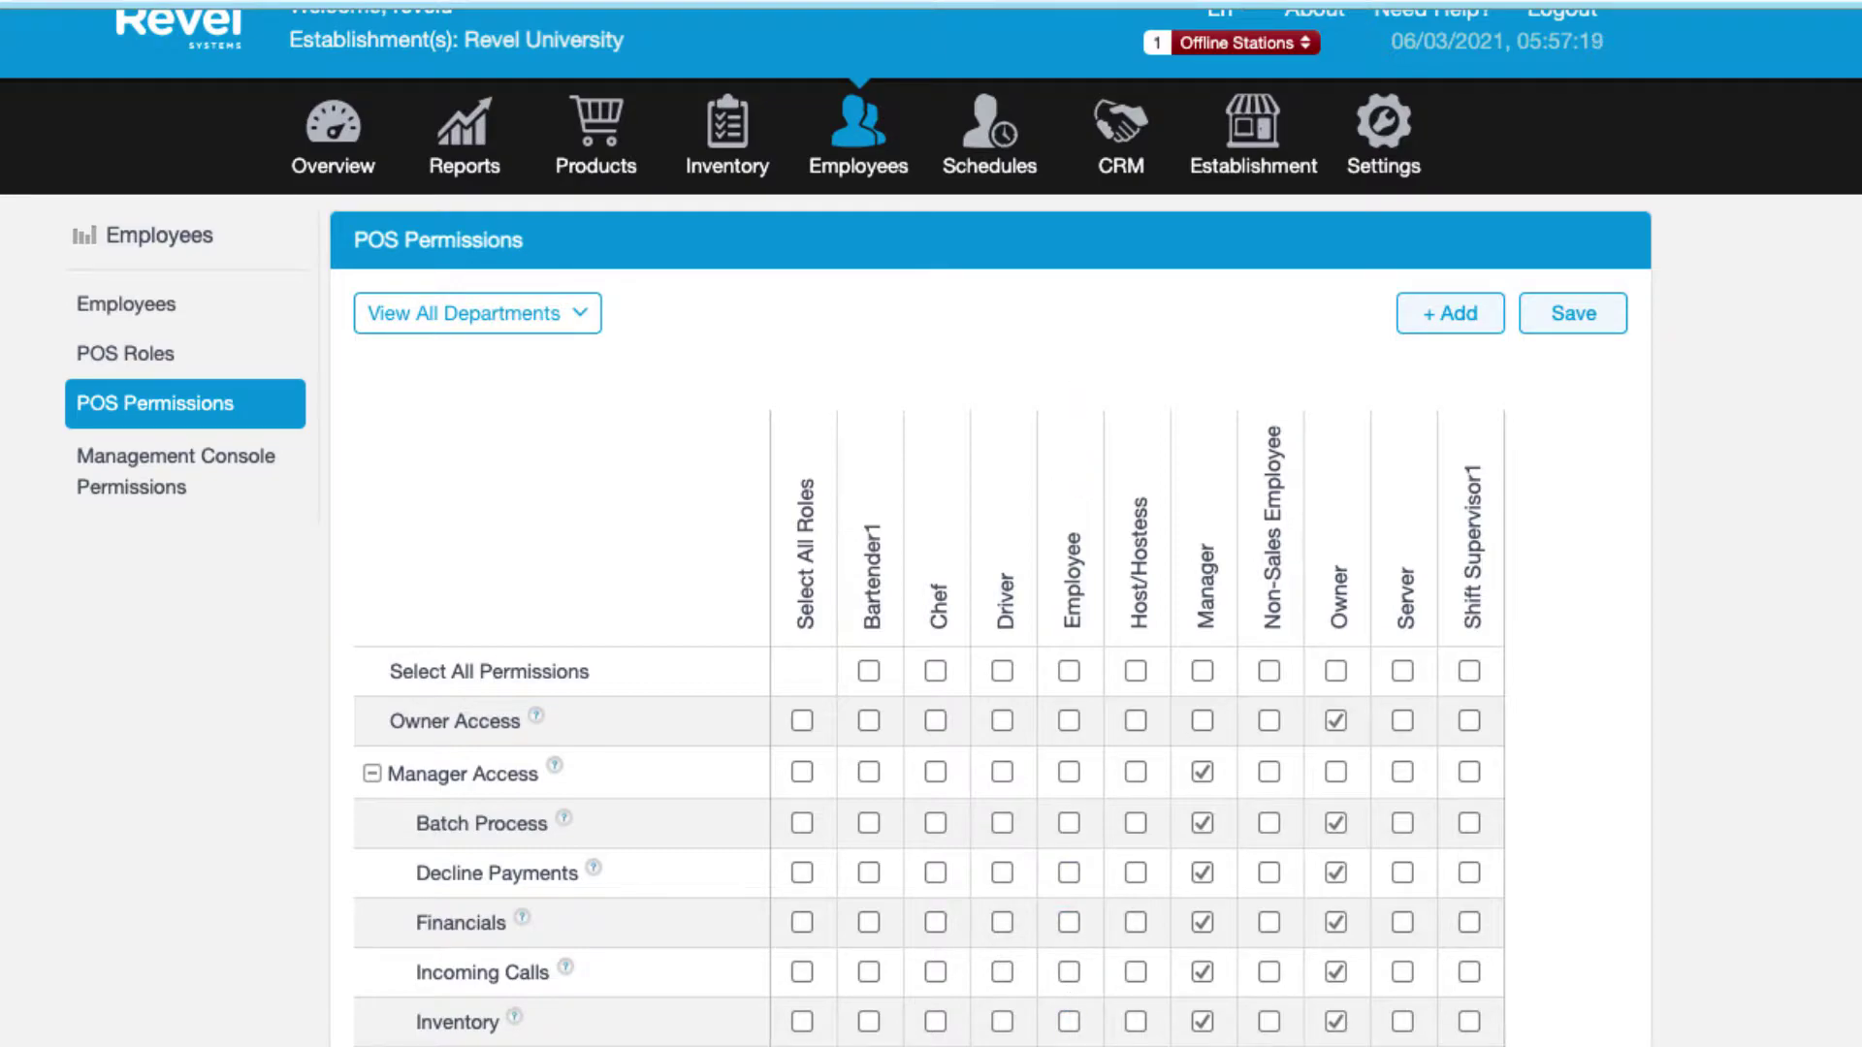
pyautogui.scroll(-10, 931, 582)
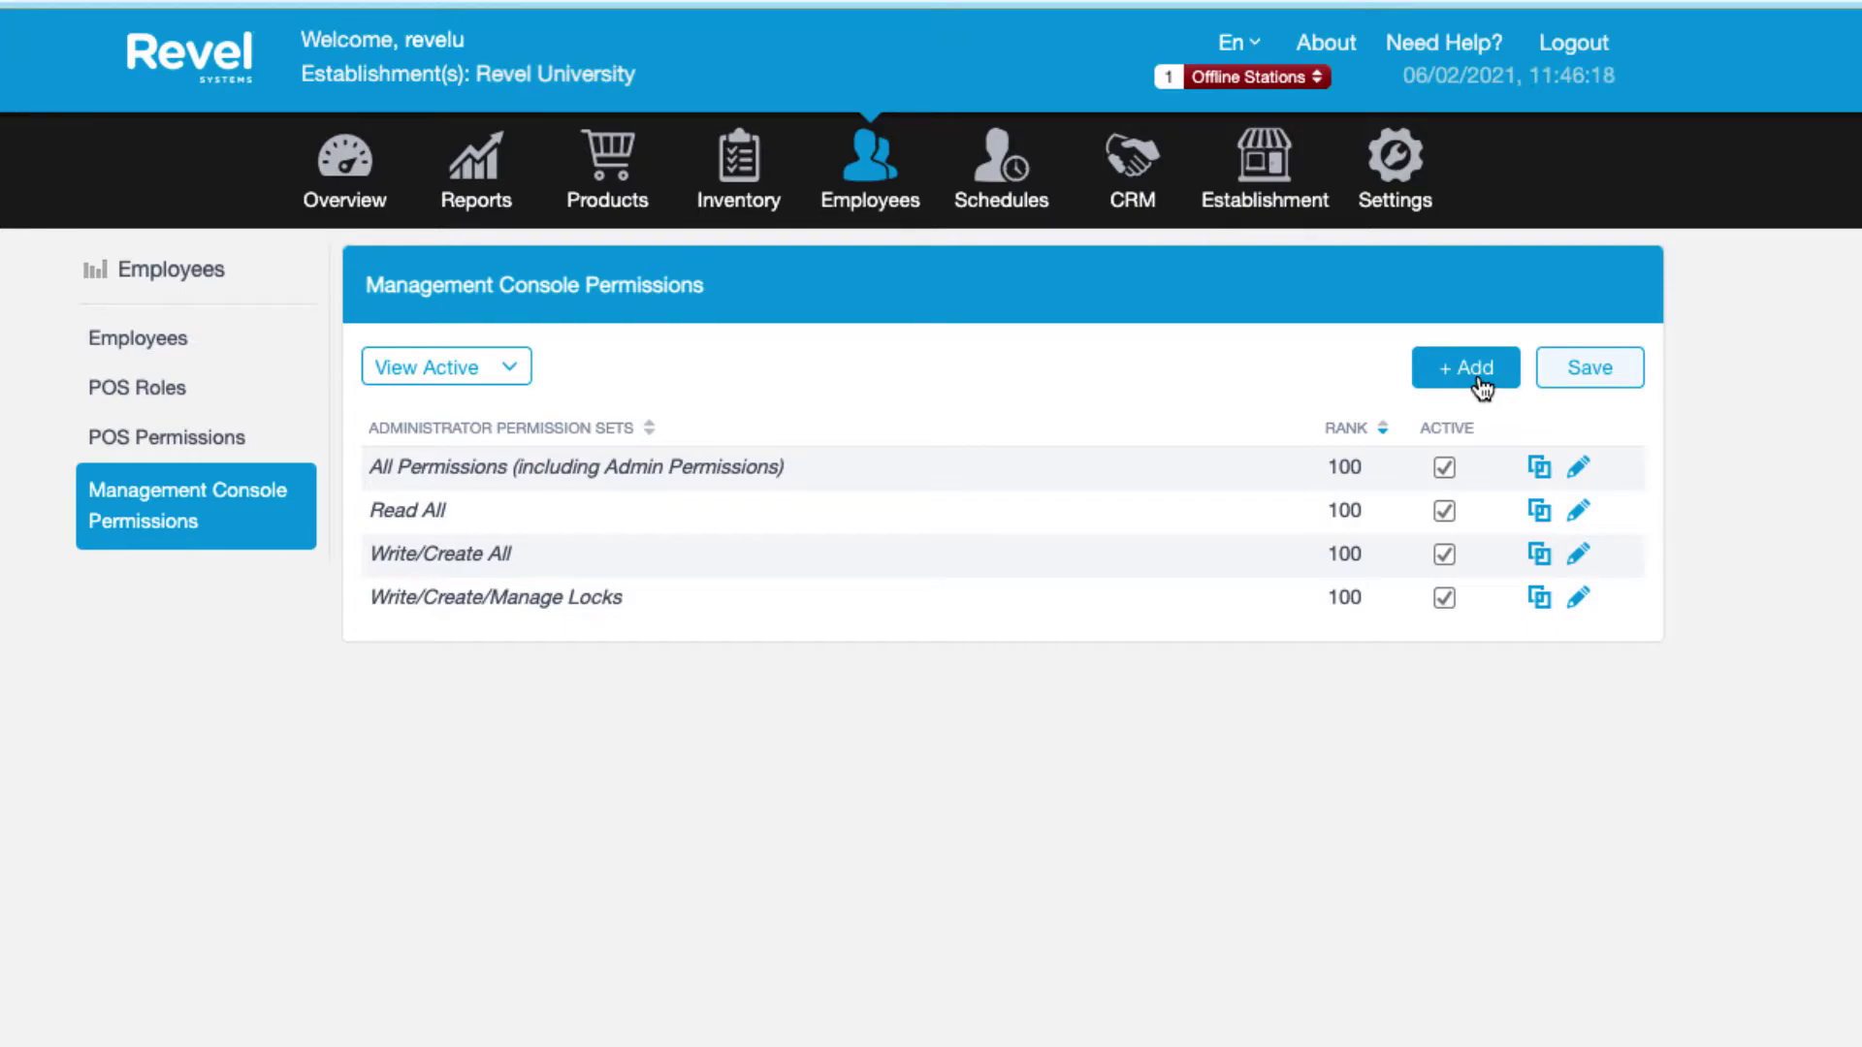
# Start a new administrator permission set from the + Add menu.
pyautogui.click(1479, 381)
pyautogui.click(1430, 461)
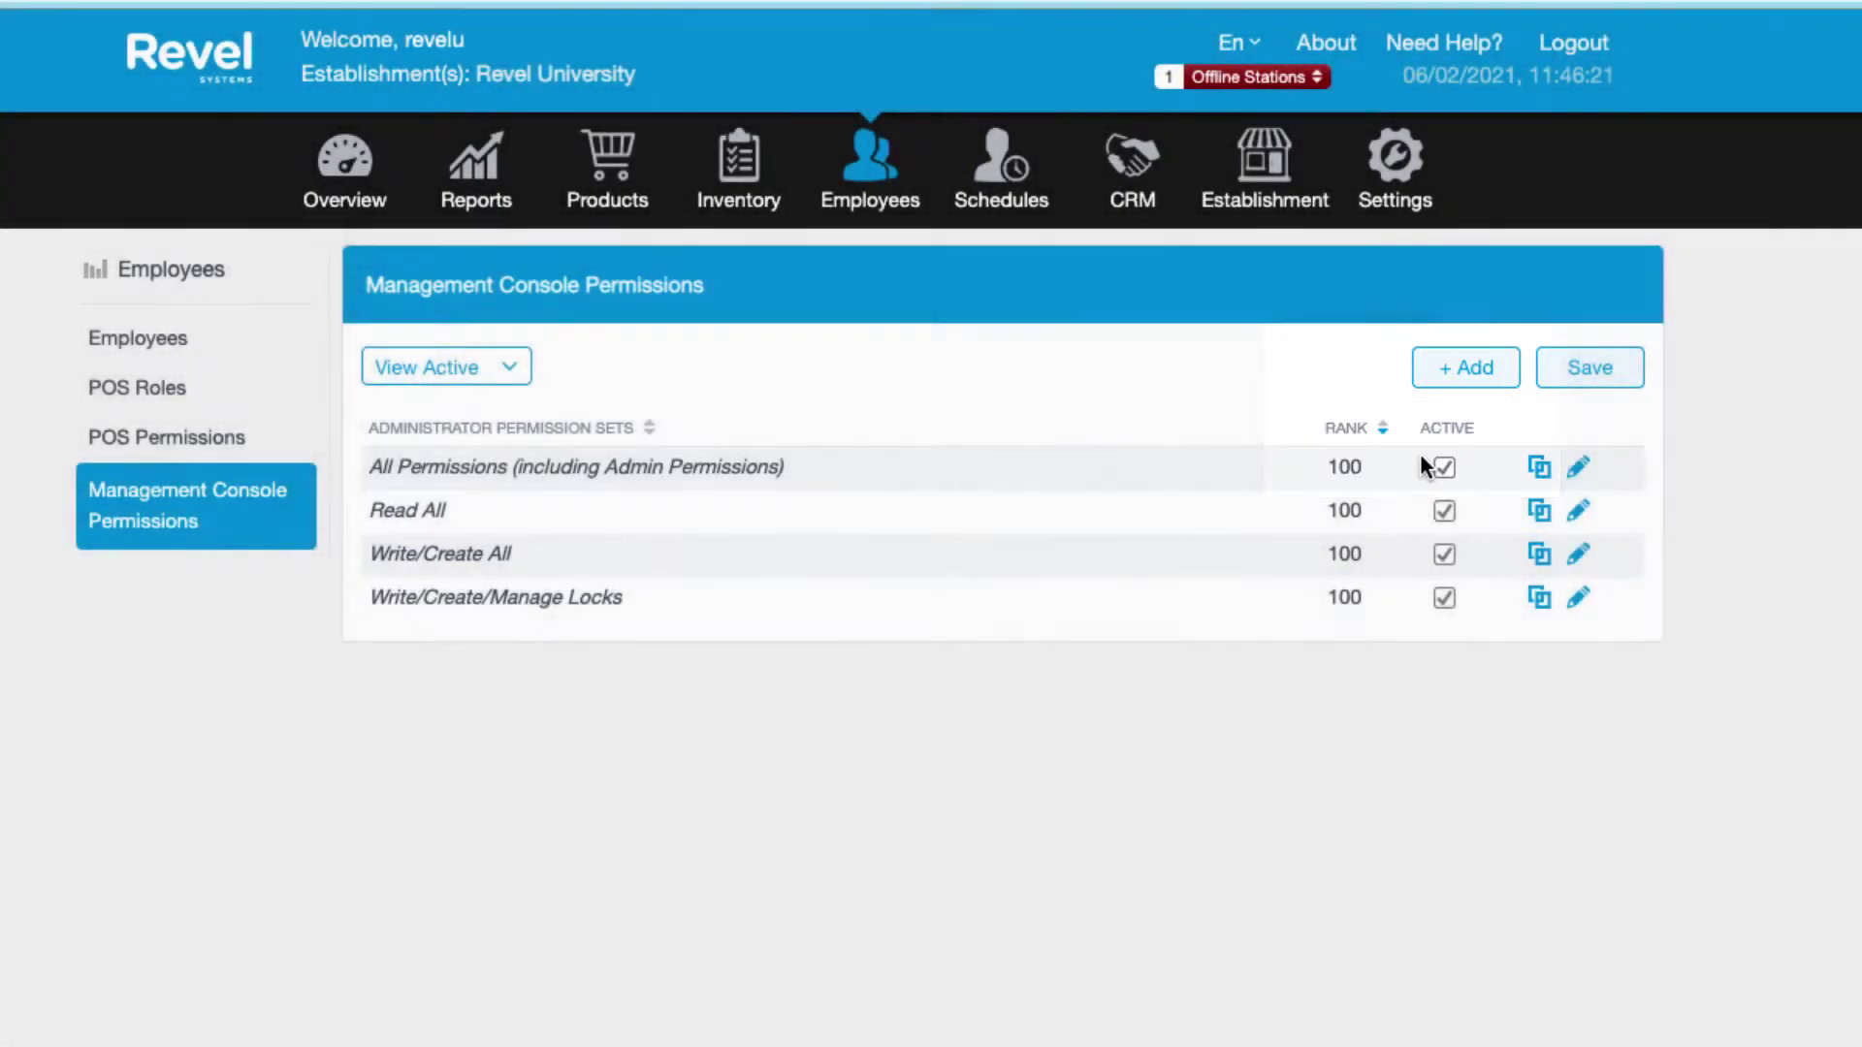
# Name the set Accountant Access and grant read and edit on all Employees permissions.
pyautogui.write('Ac')
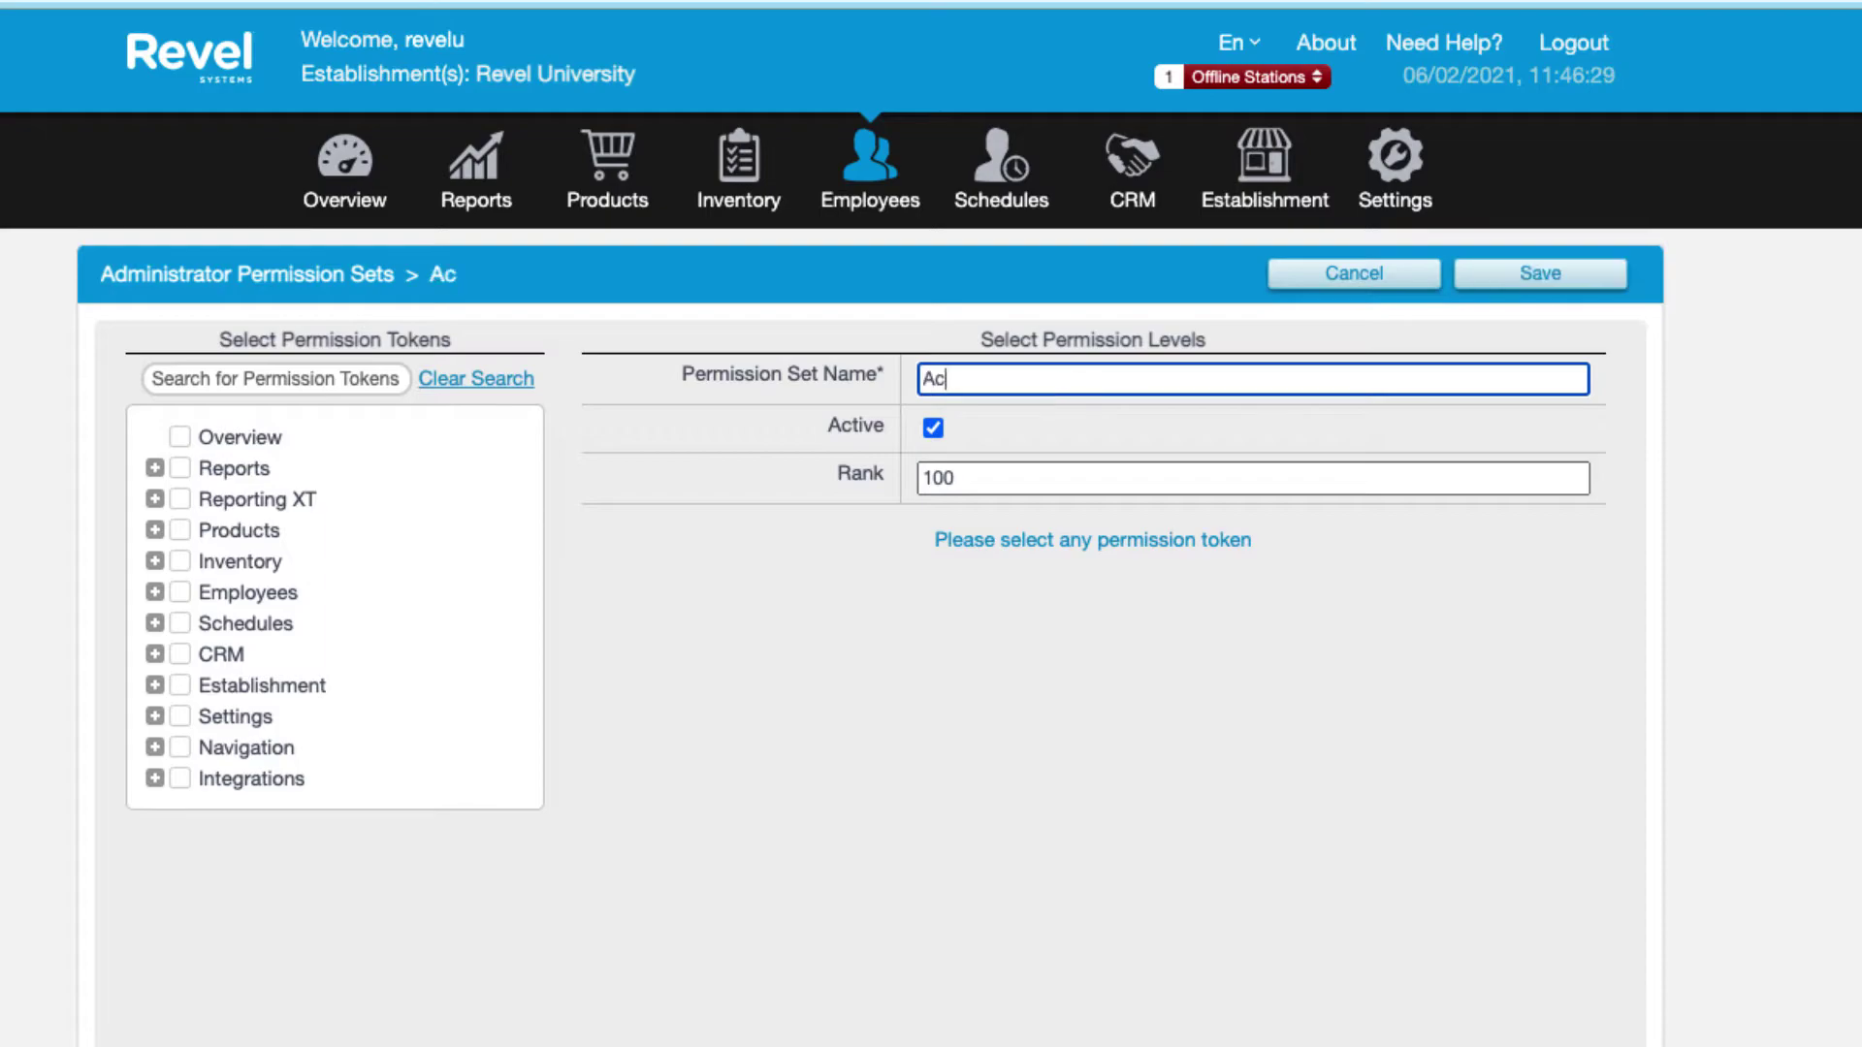
pyautogui.write('countant ')
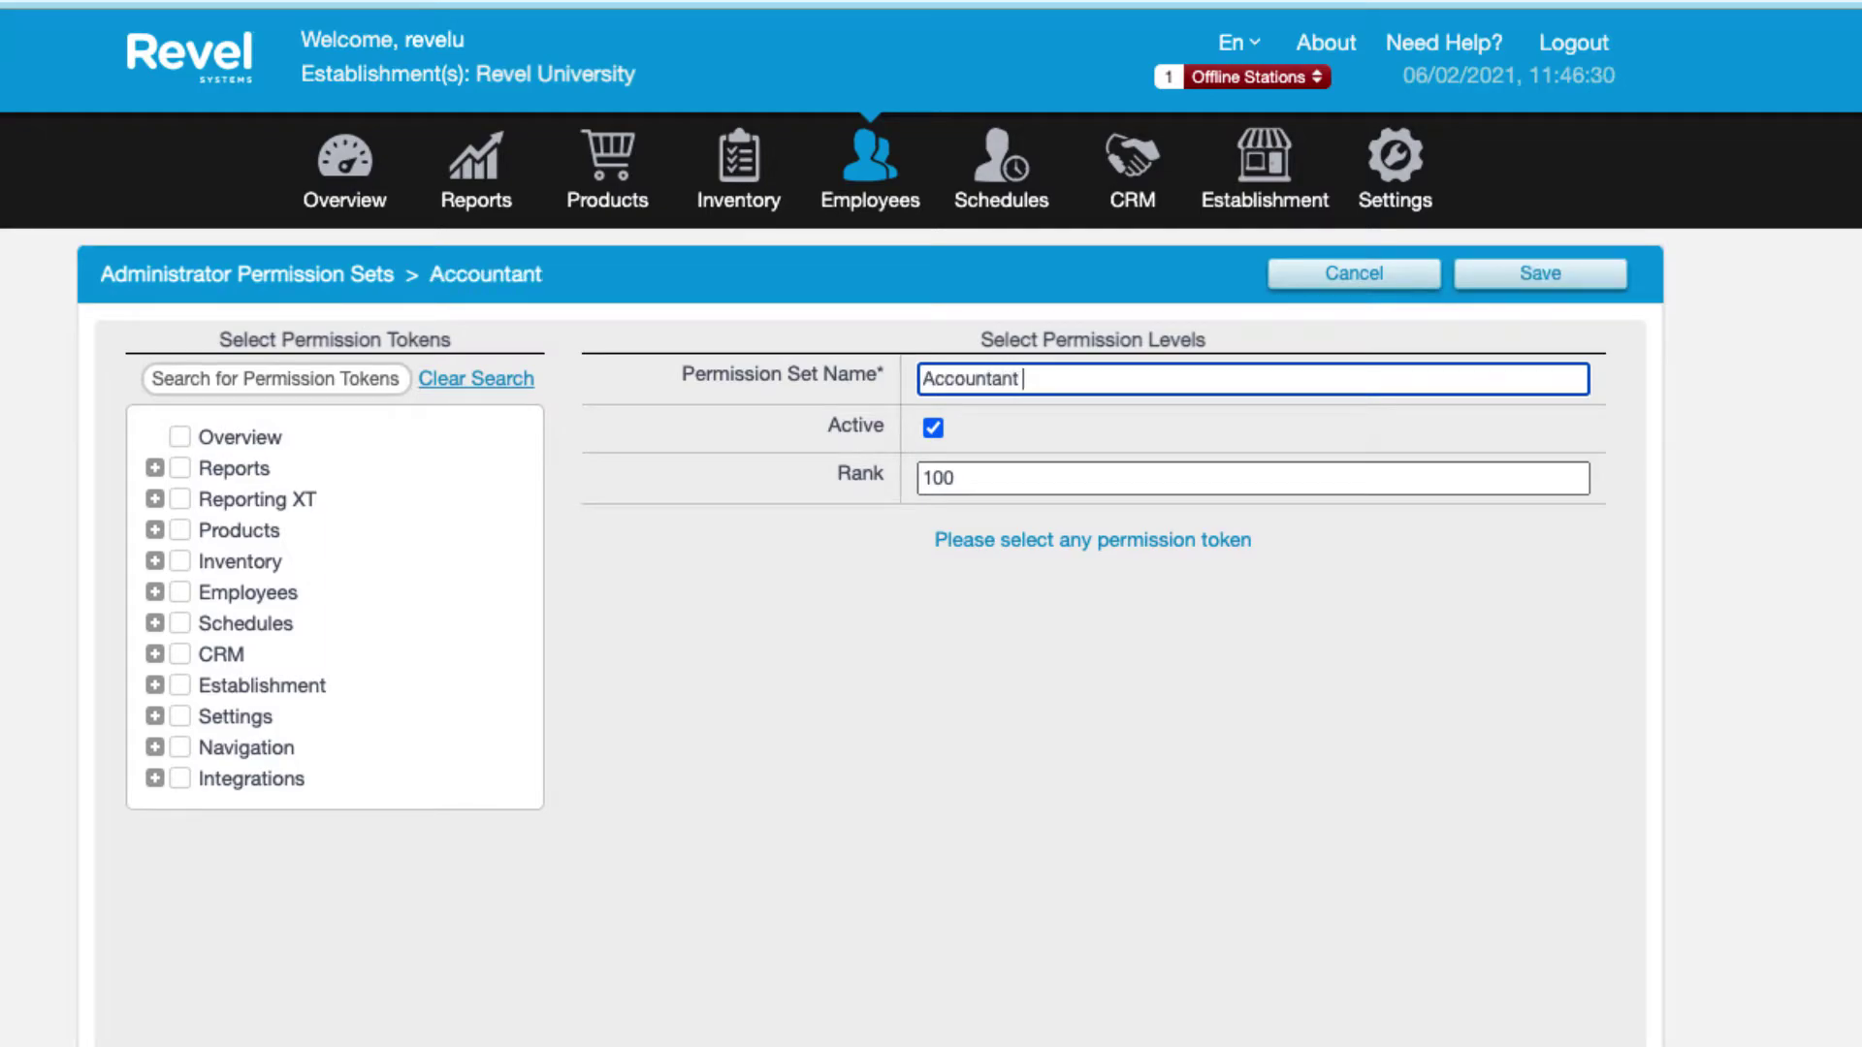
pyautogui.write('Access')
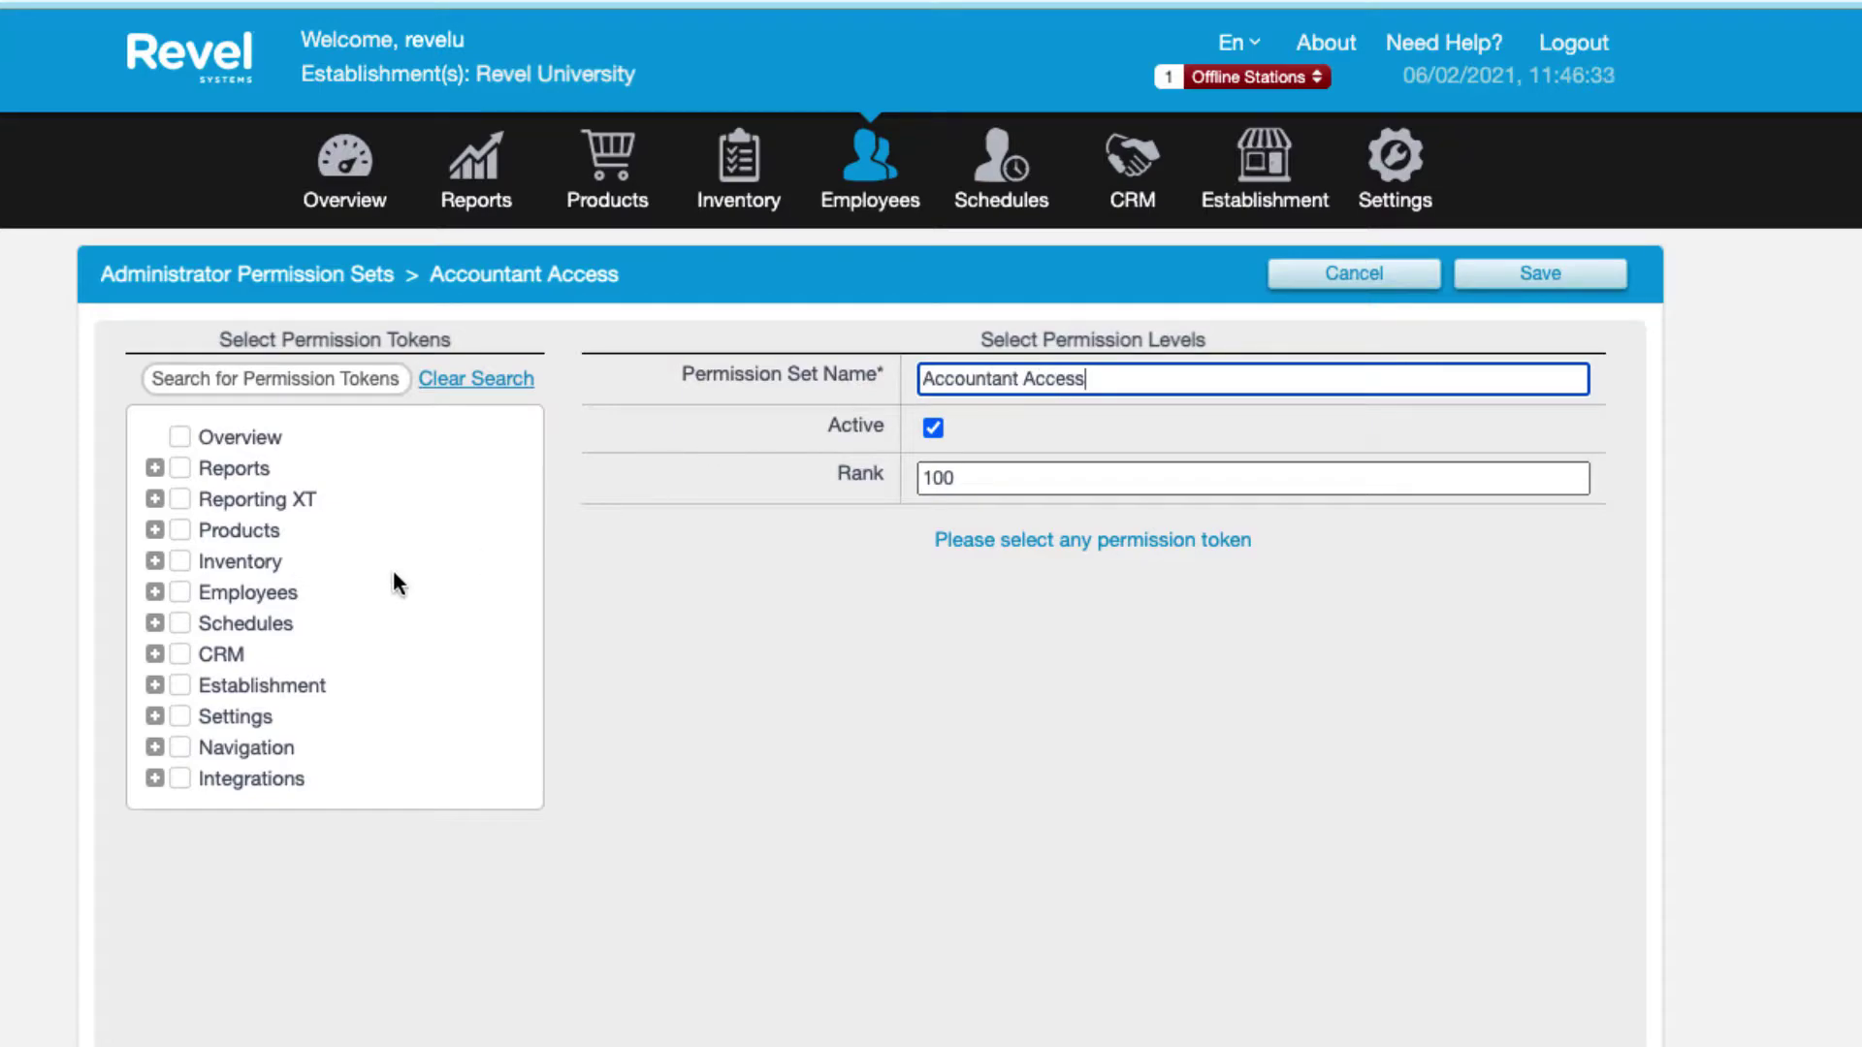
pyautogui.click(181, 592)
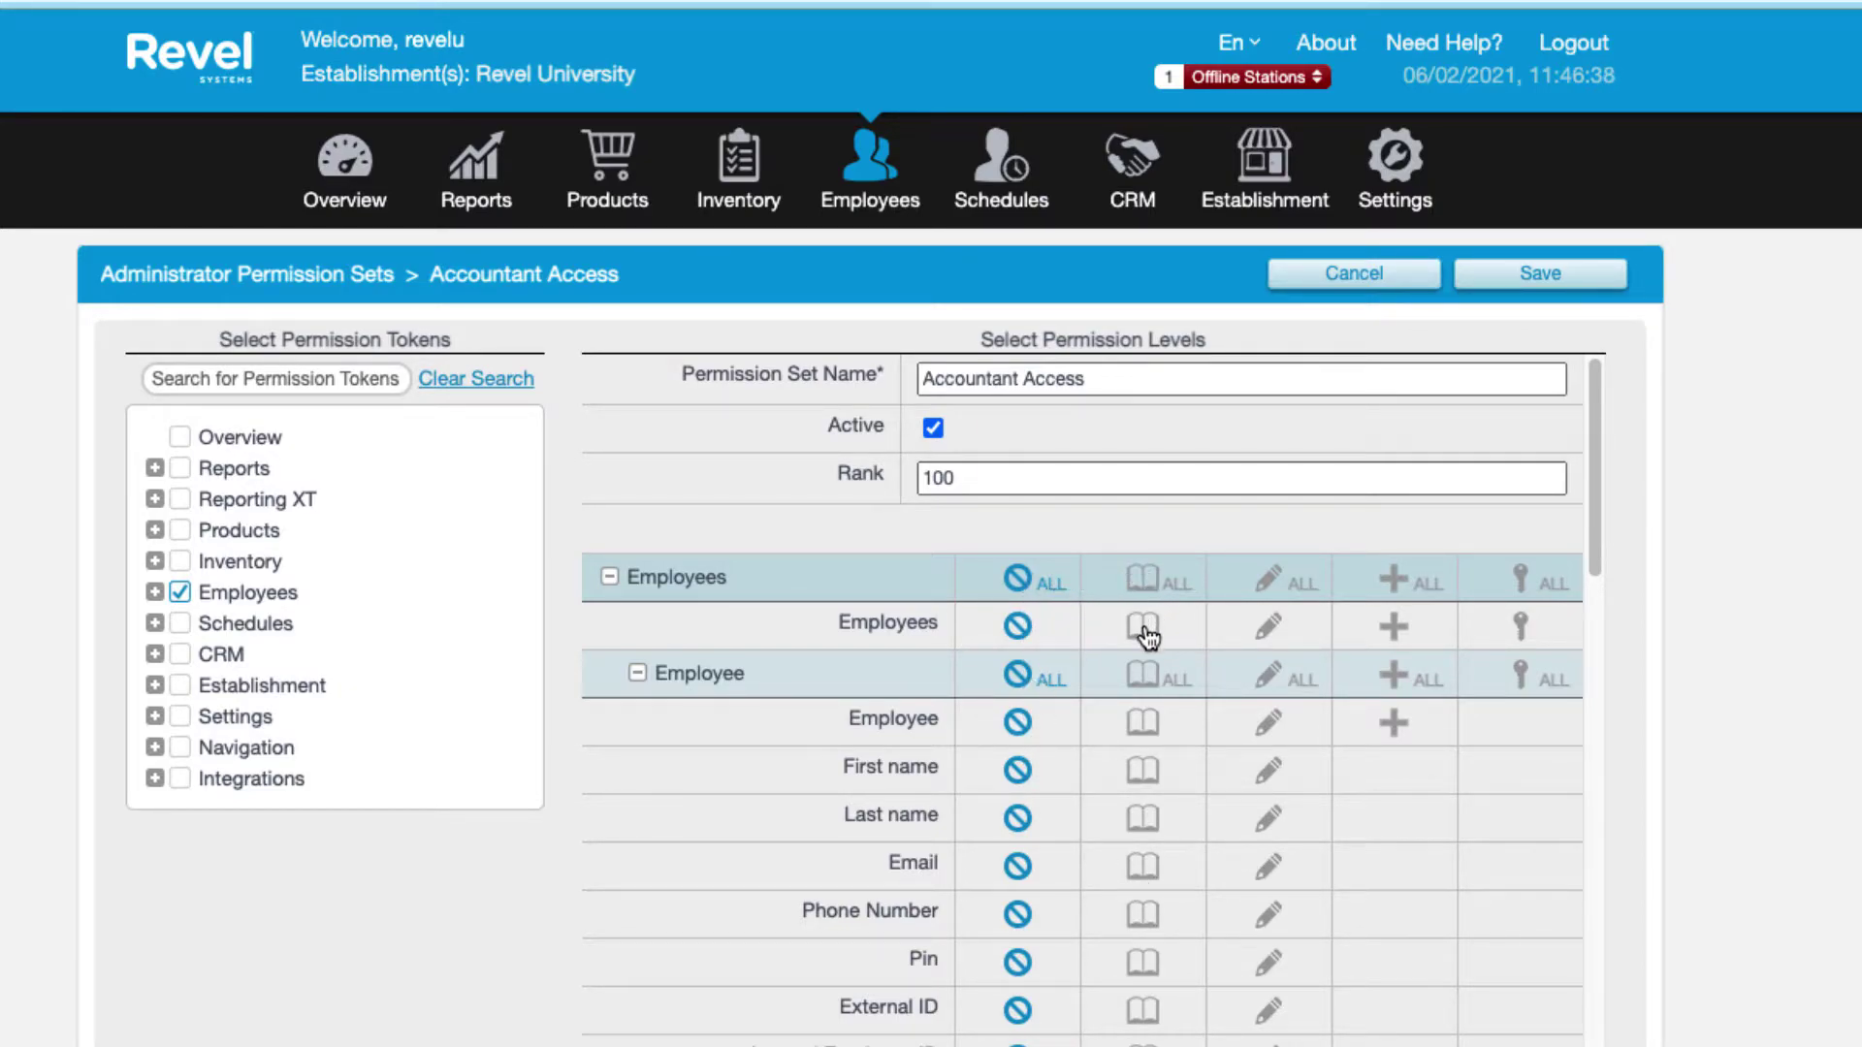
pyautogui.click(1146, 585)
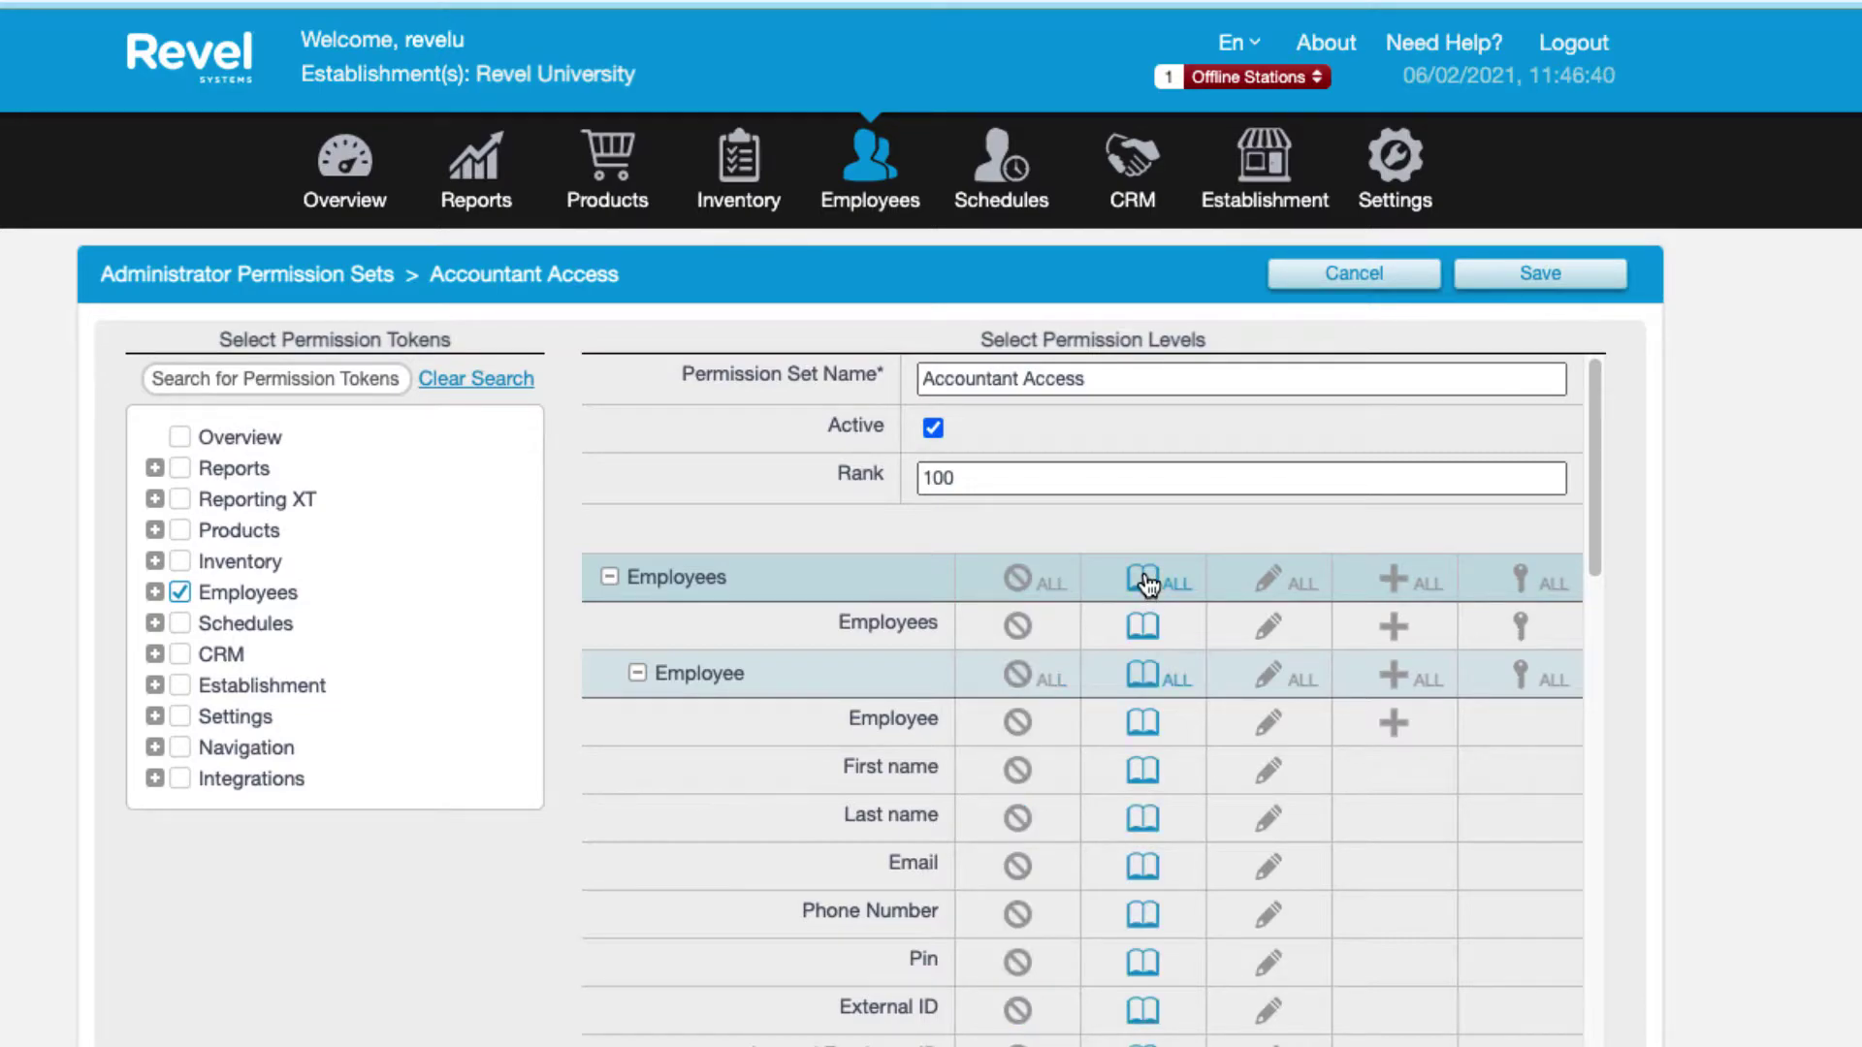
pyautogui.click(1277, 582)
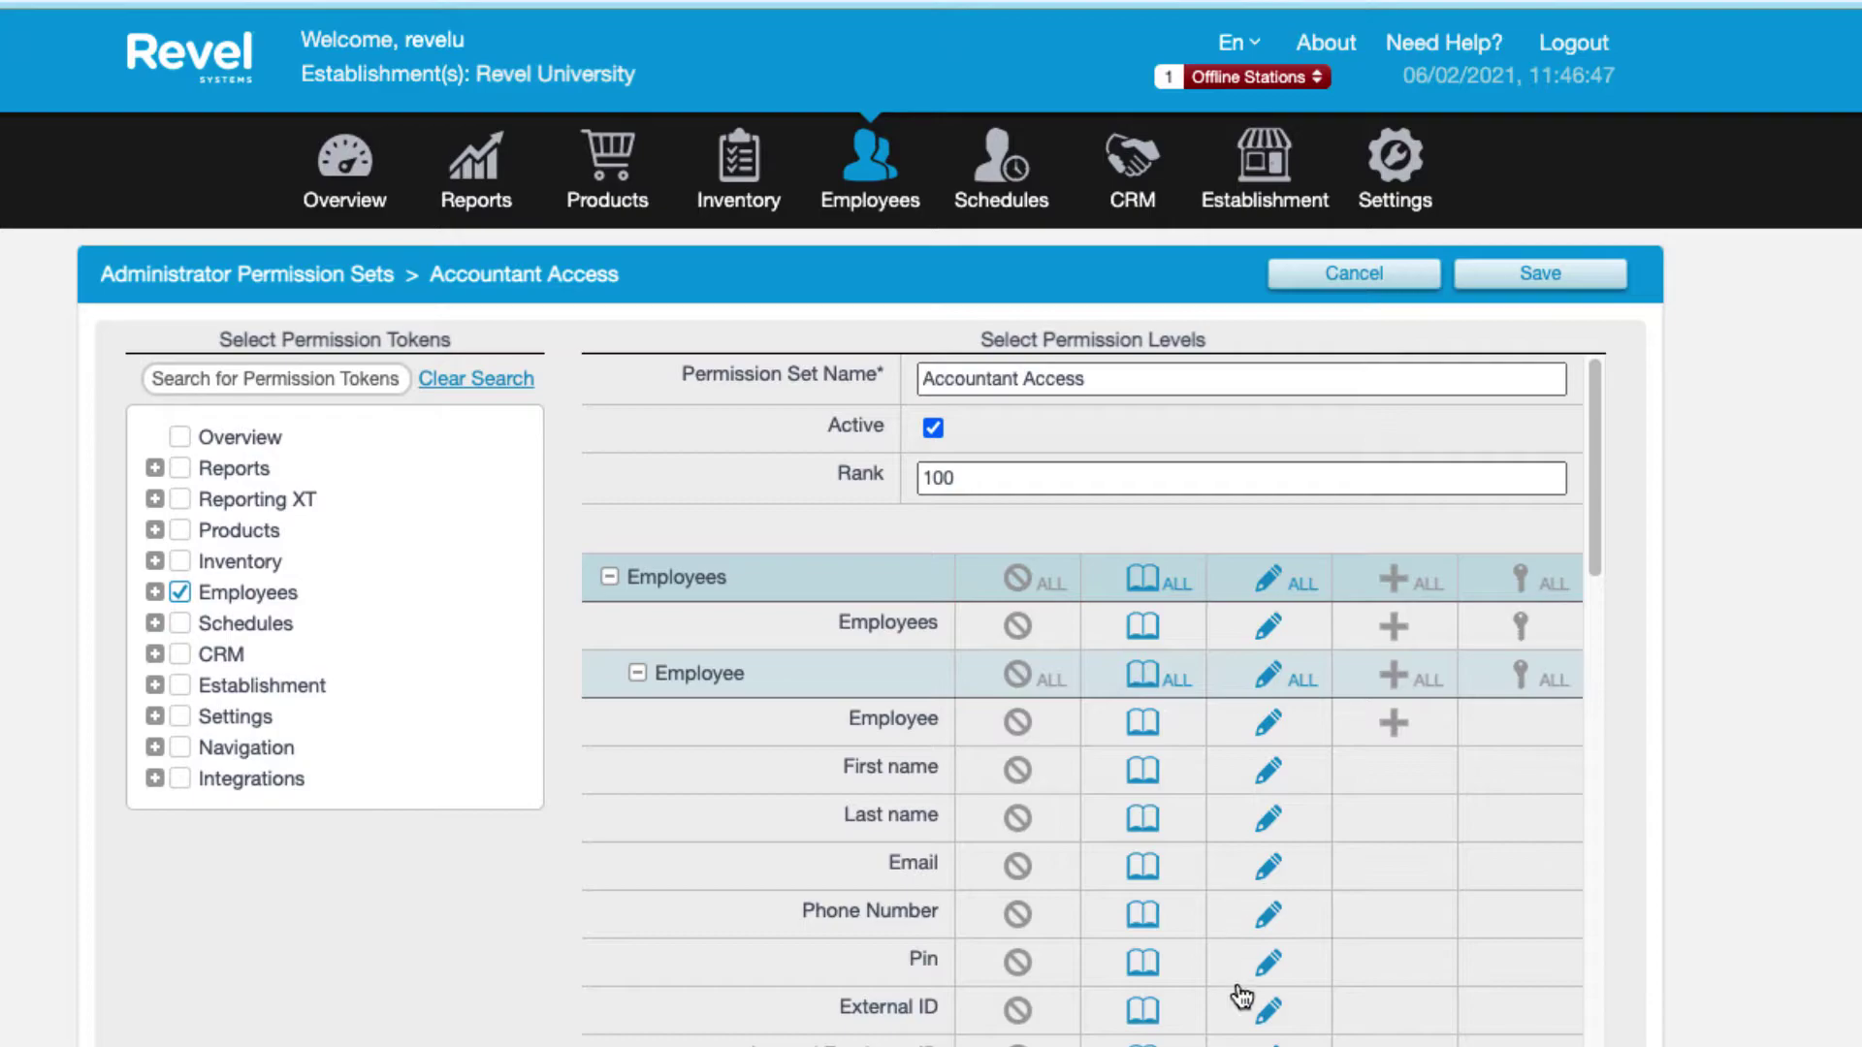
# Set Roles and Wages to no access in the Accountant Access set.
pyautogui.scroll(-2, 1241, 996)
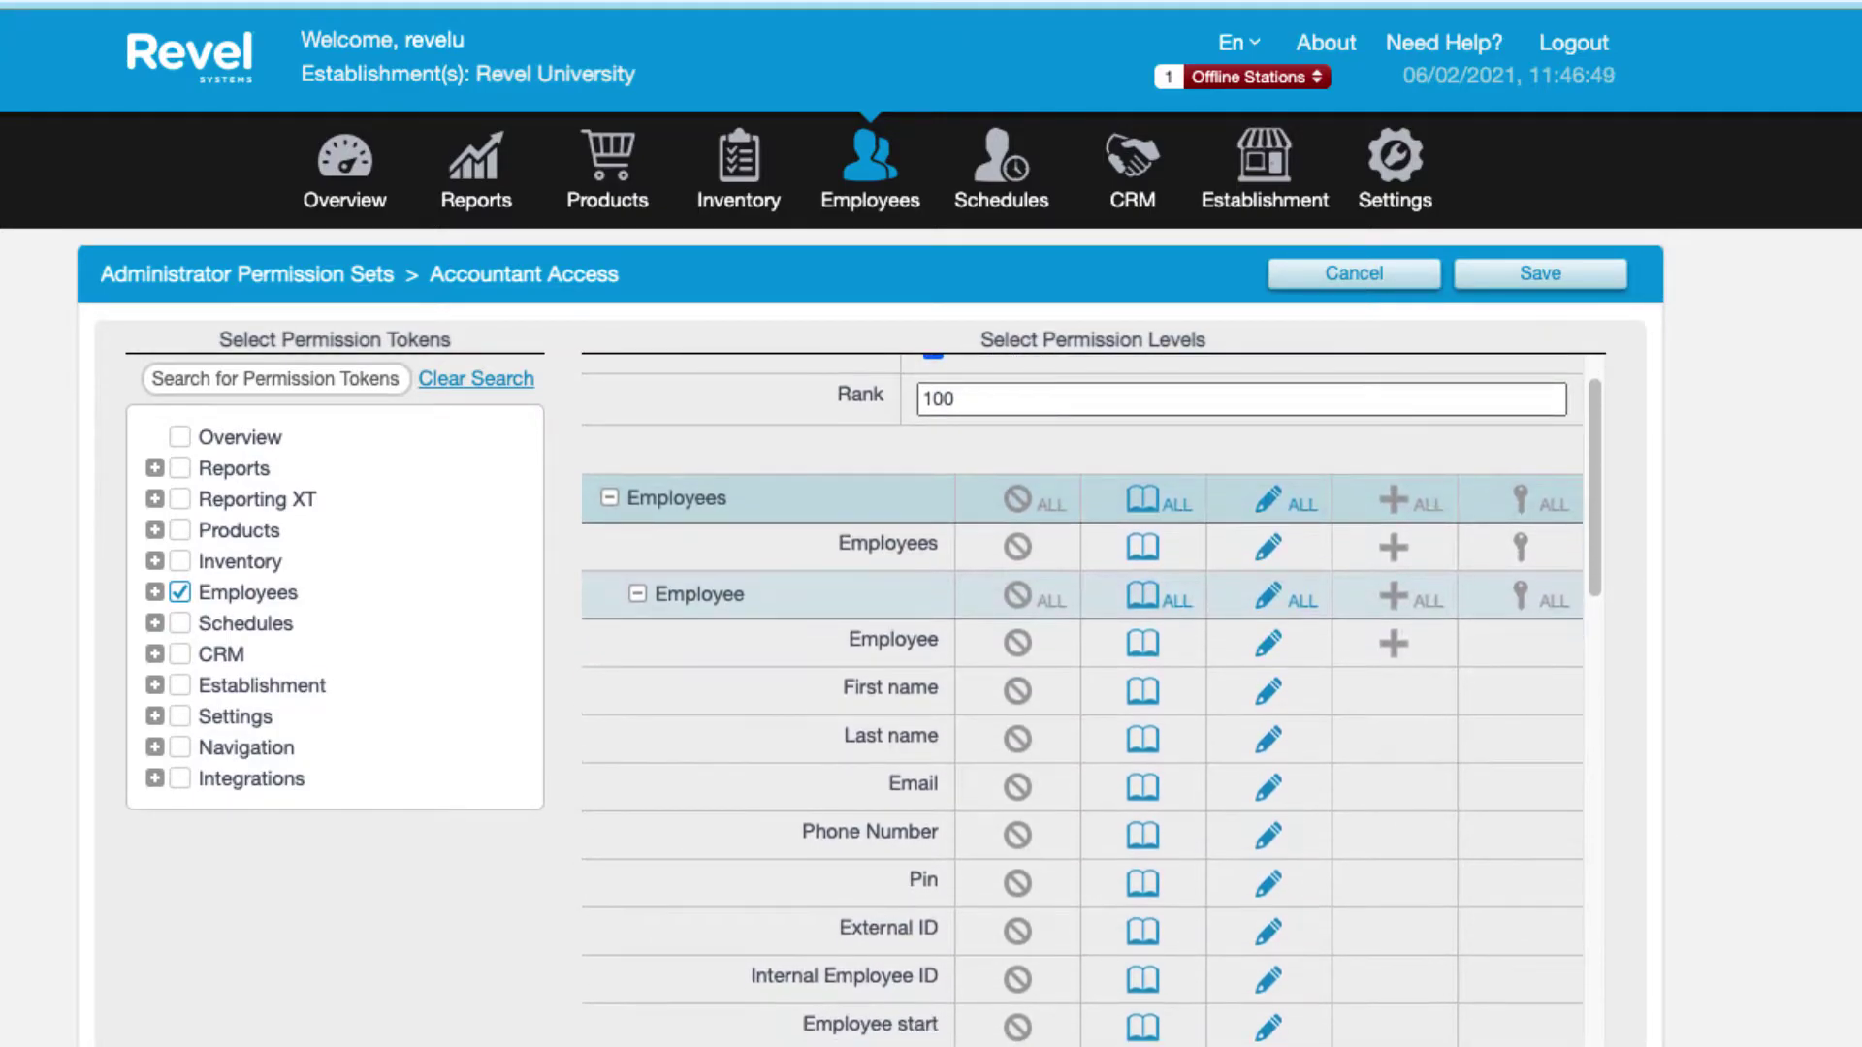
pyautogui.scroll(-10, 1241, 996)
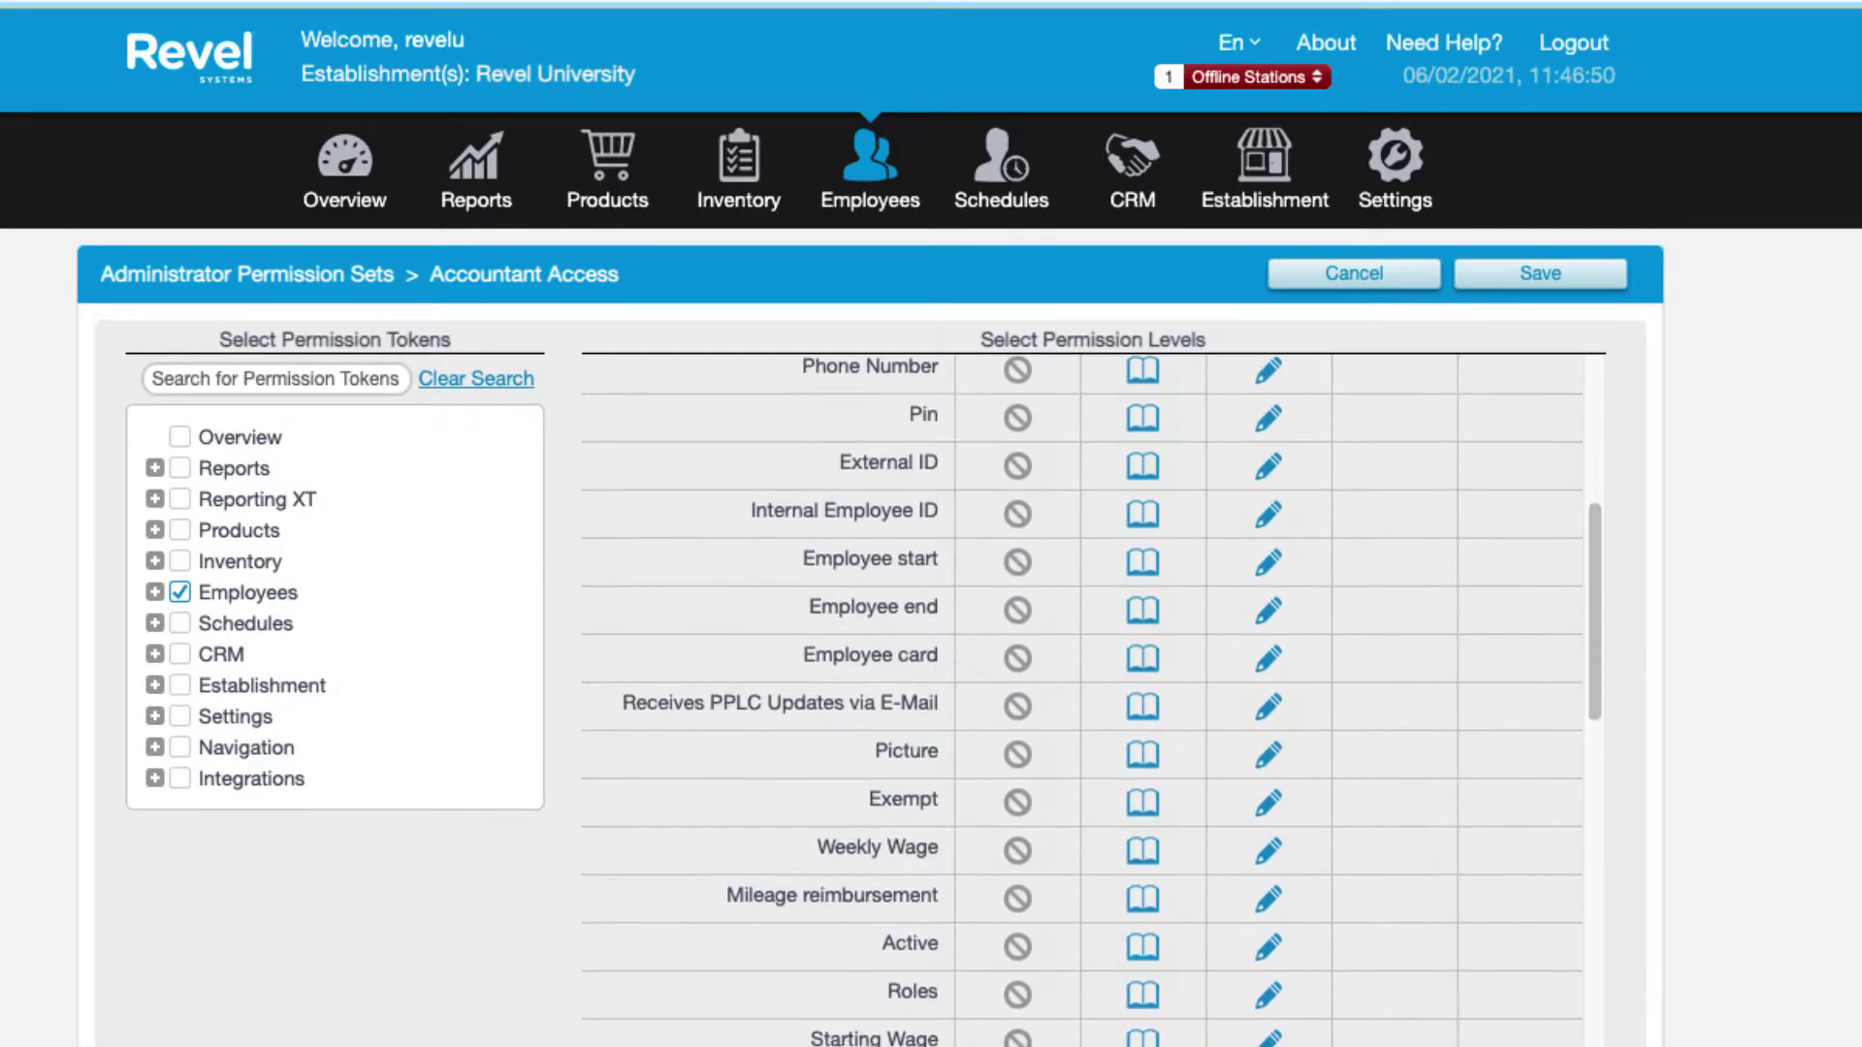
pyautogui.scroll(-2, 1280, 1038)
pyautogui.scroll(7, 1280, 1038)
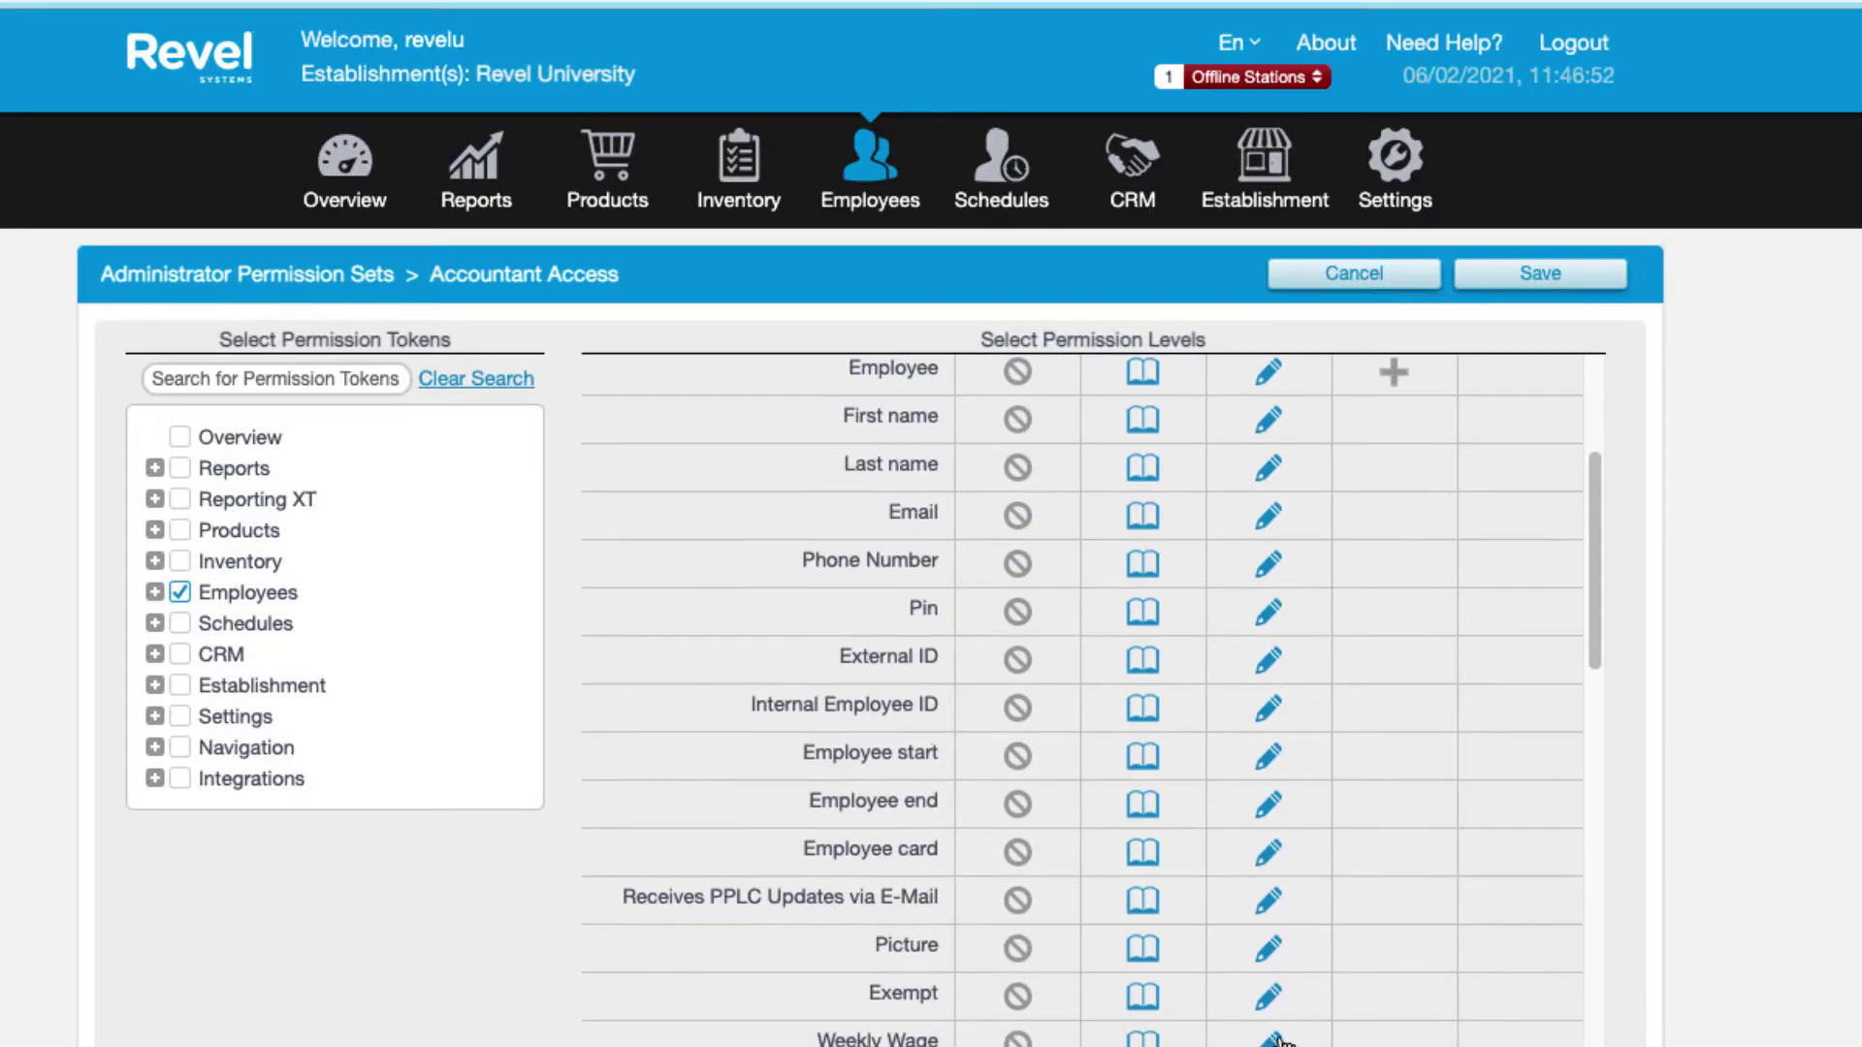
pyautogui.scroll(-15, 1280, 1041)
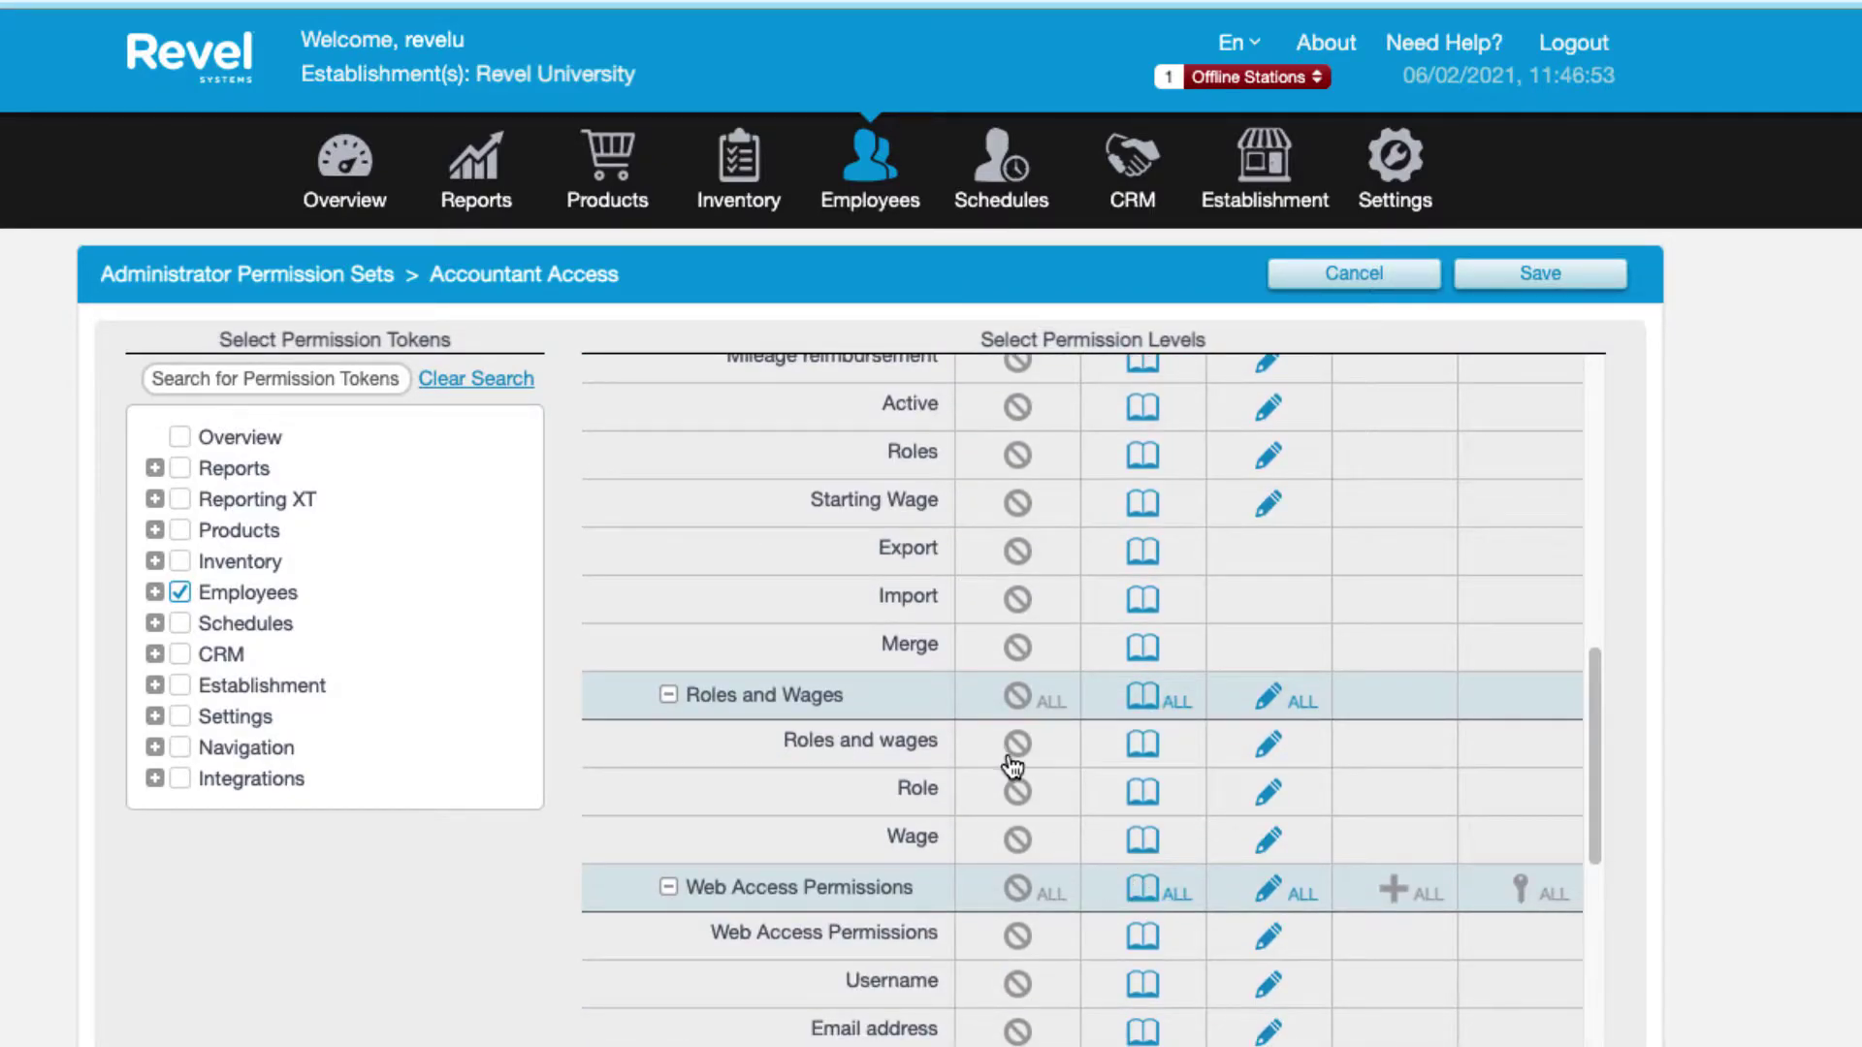
pyautogui.click(1015, 702)
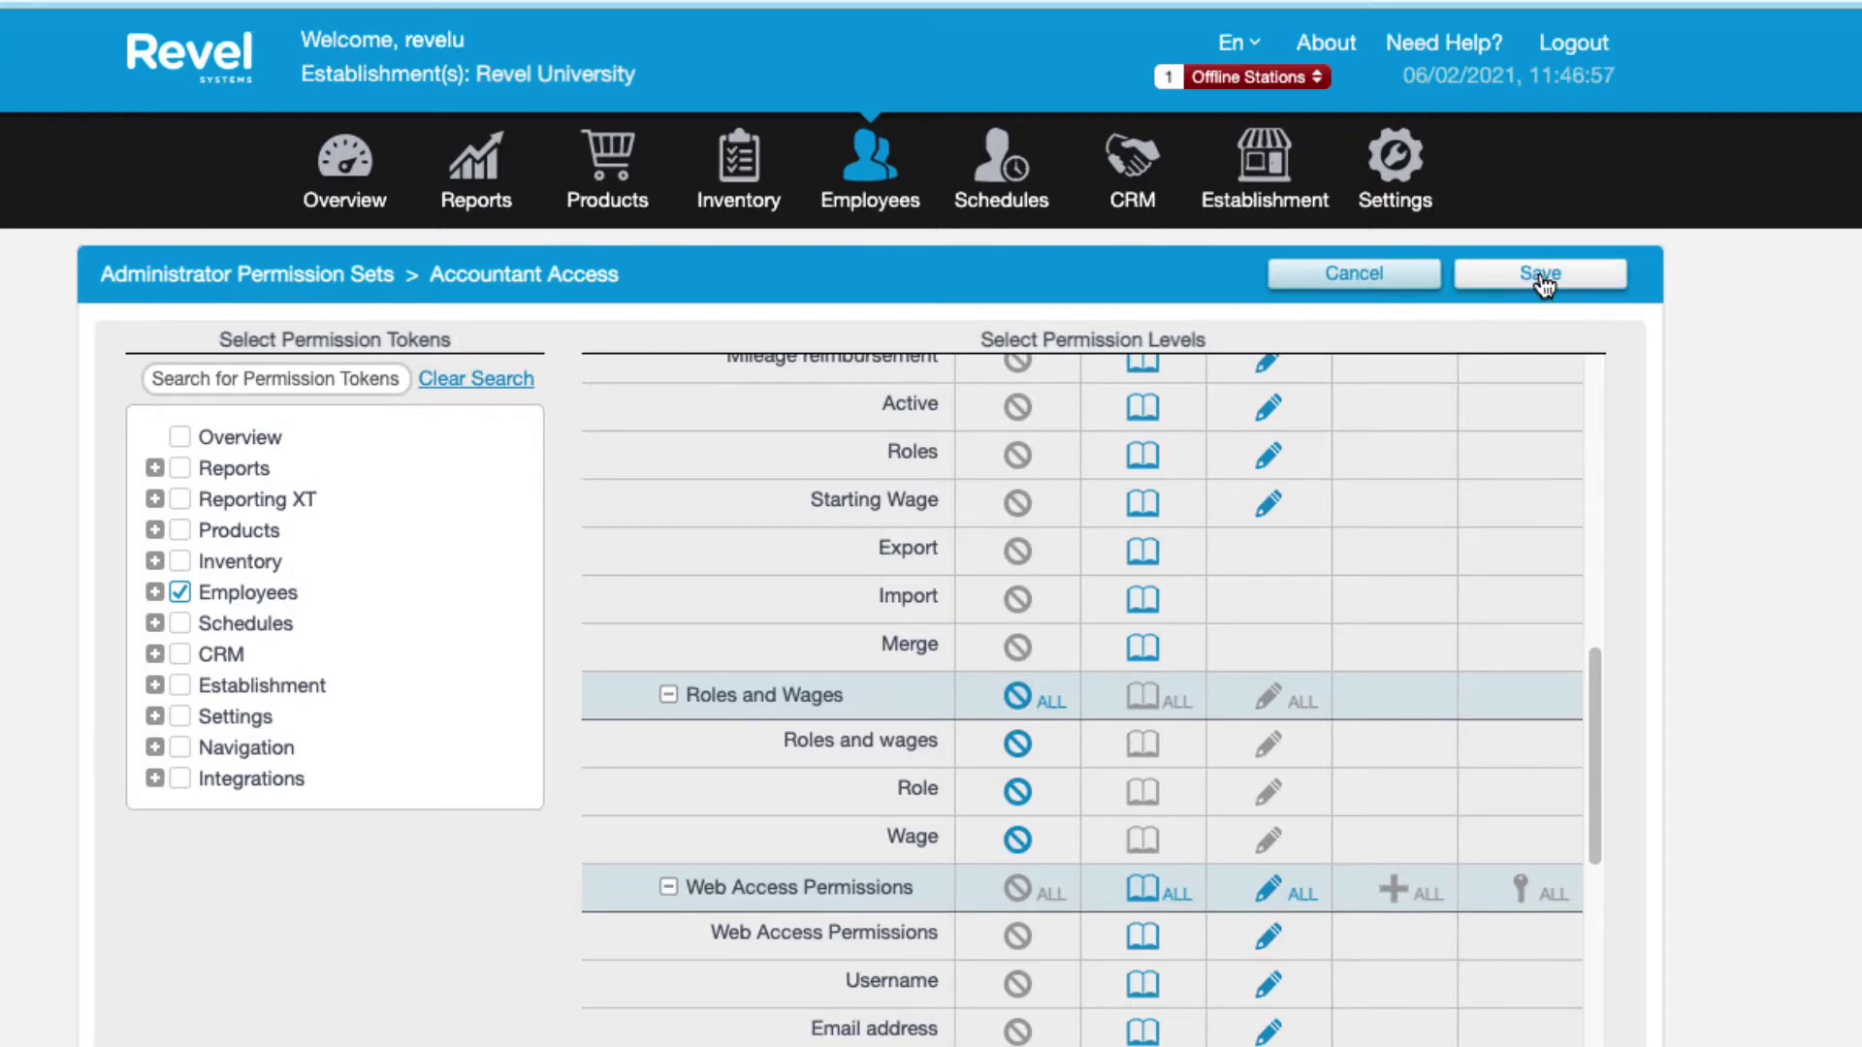
# Save the Accountant Access permission set and return to the Employees list.
pyautogui.moveTo(1596, 683); pyautogui.dragTo(1615, 358)
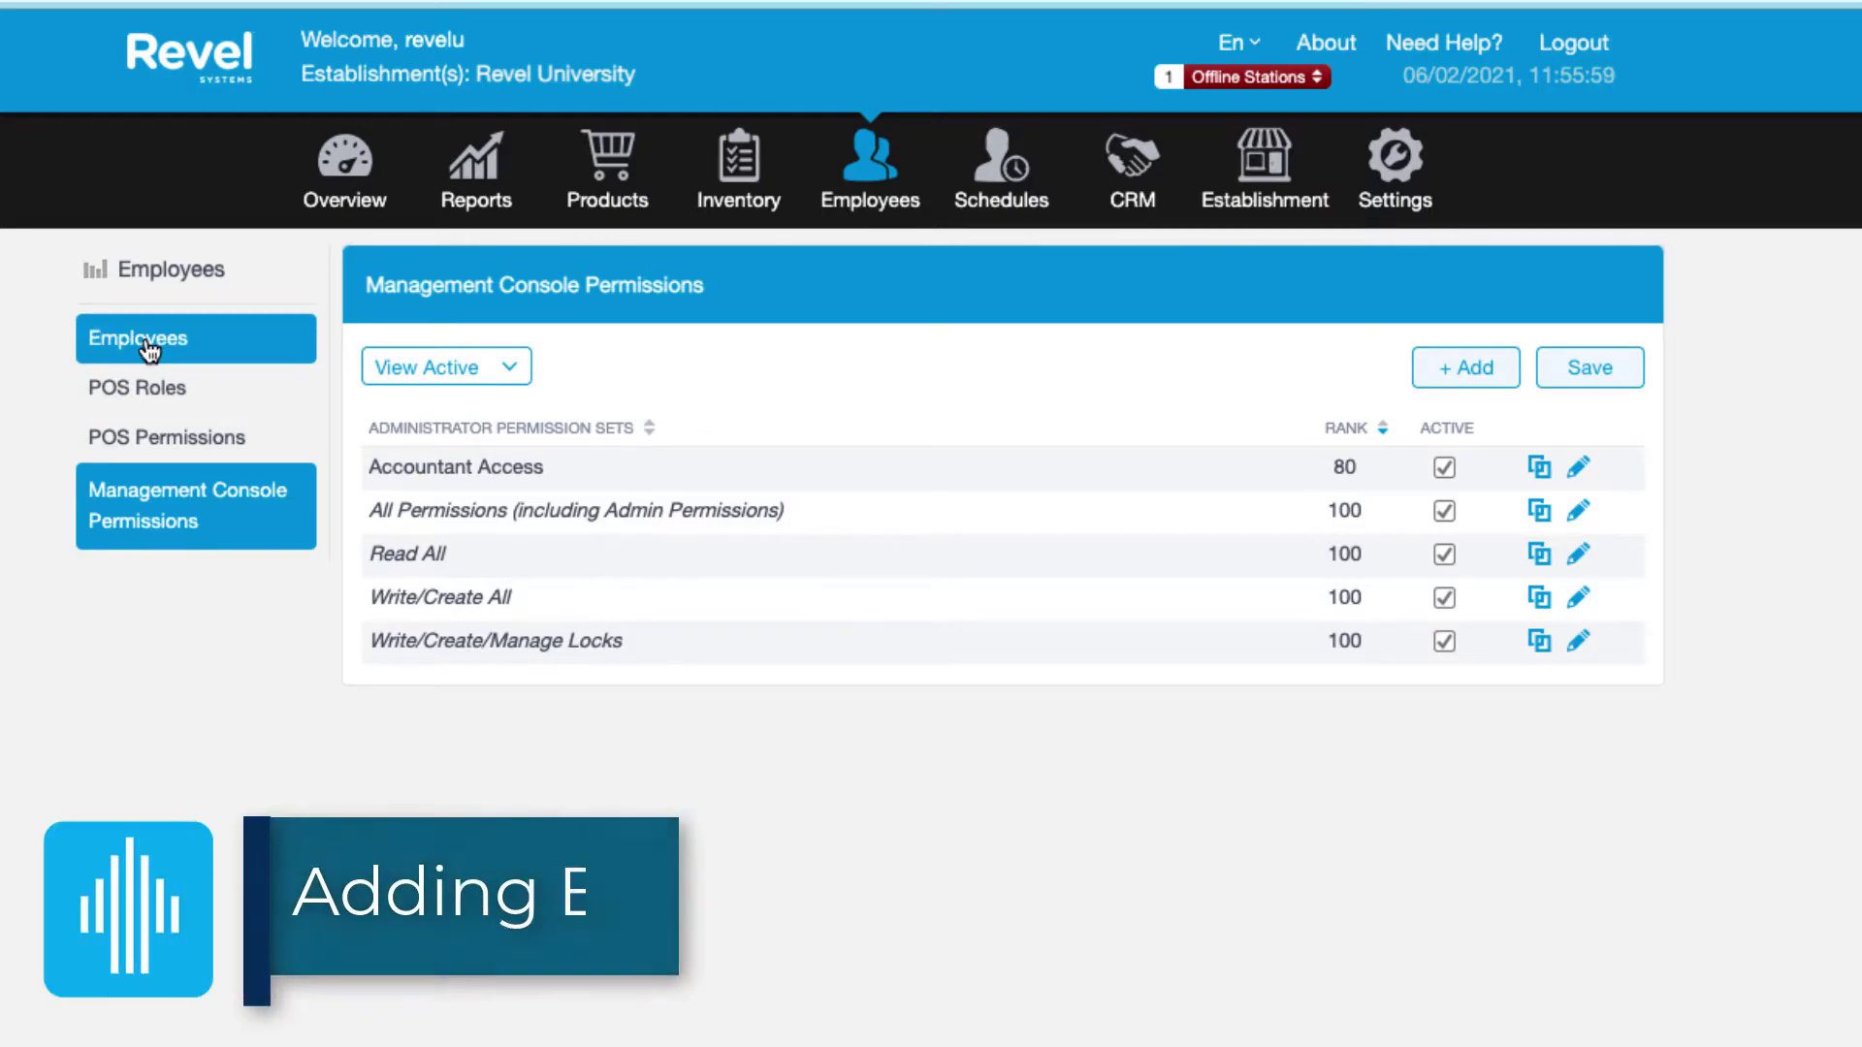
pyautogui.click(212, 351)
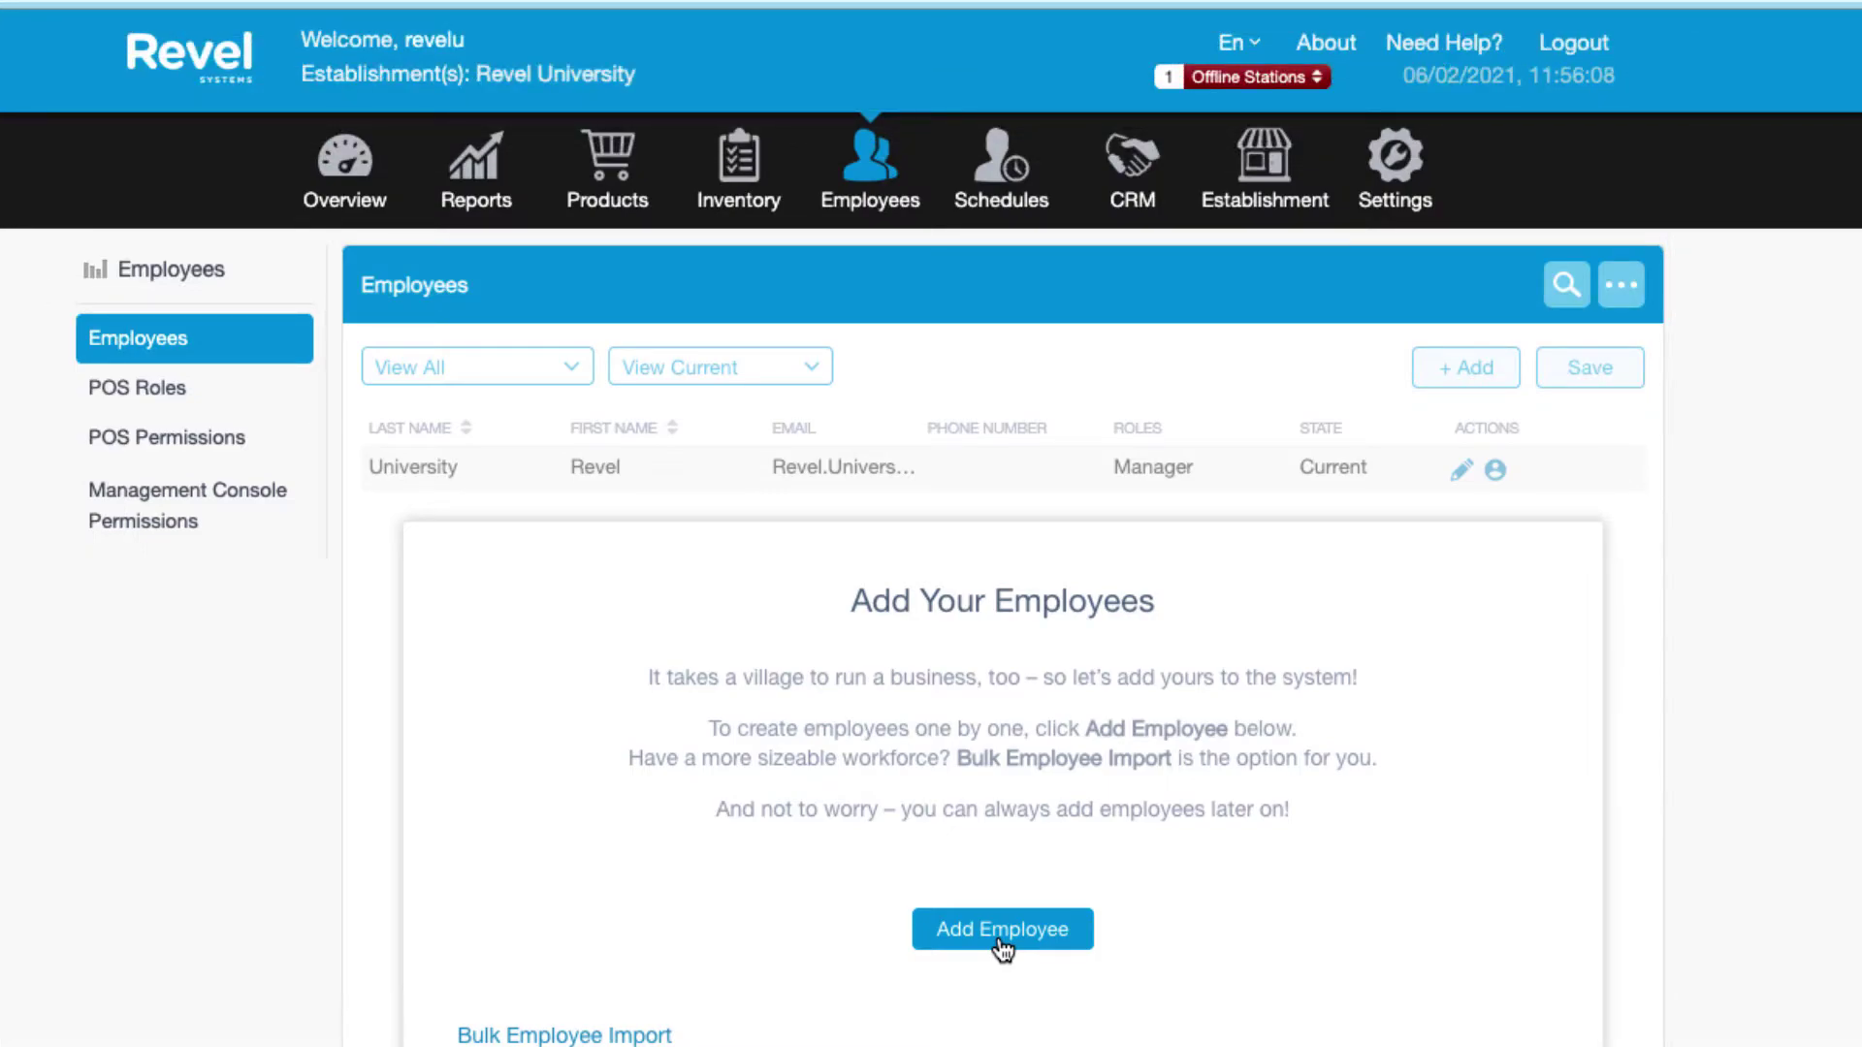
# Start a new employee and enter their first name, last name and e-mail address.
pyautogui.click(1002, 931)
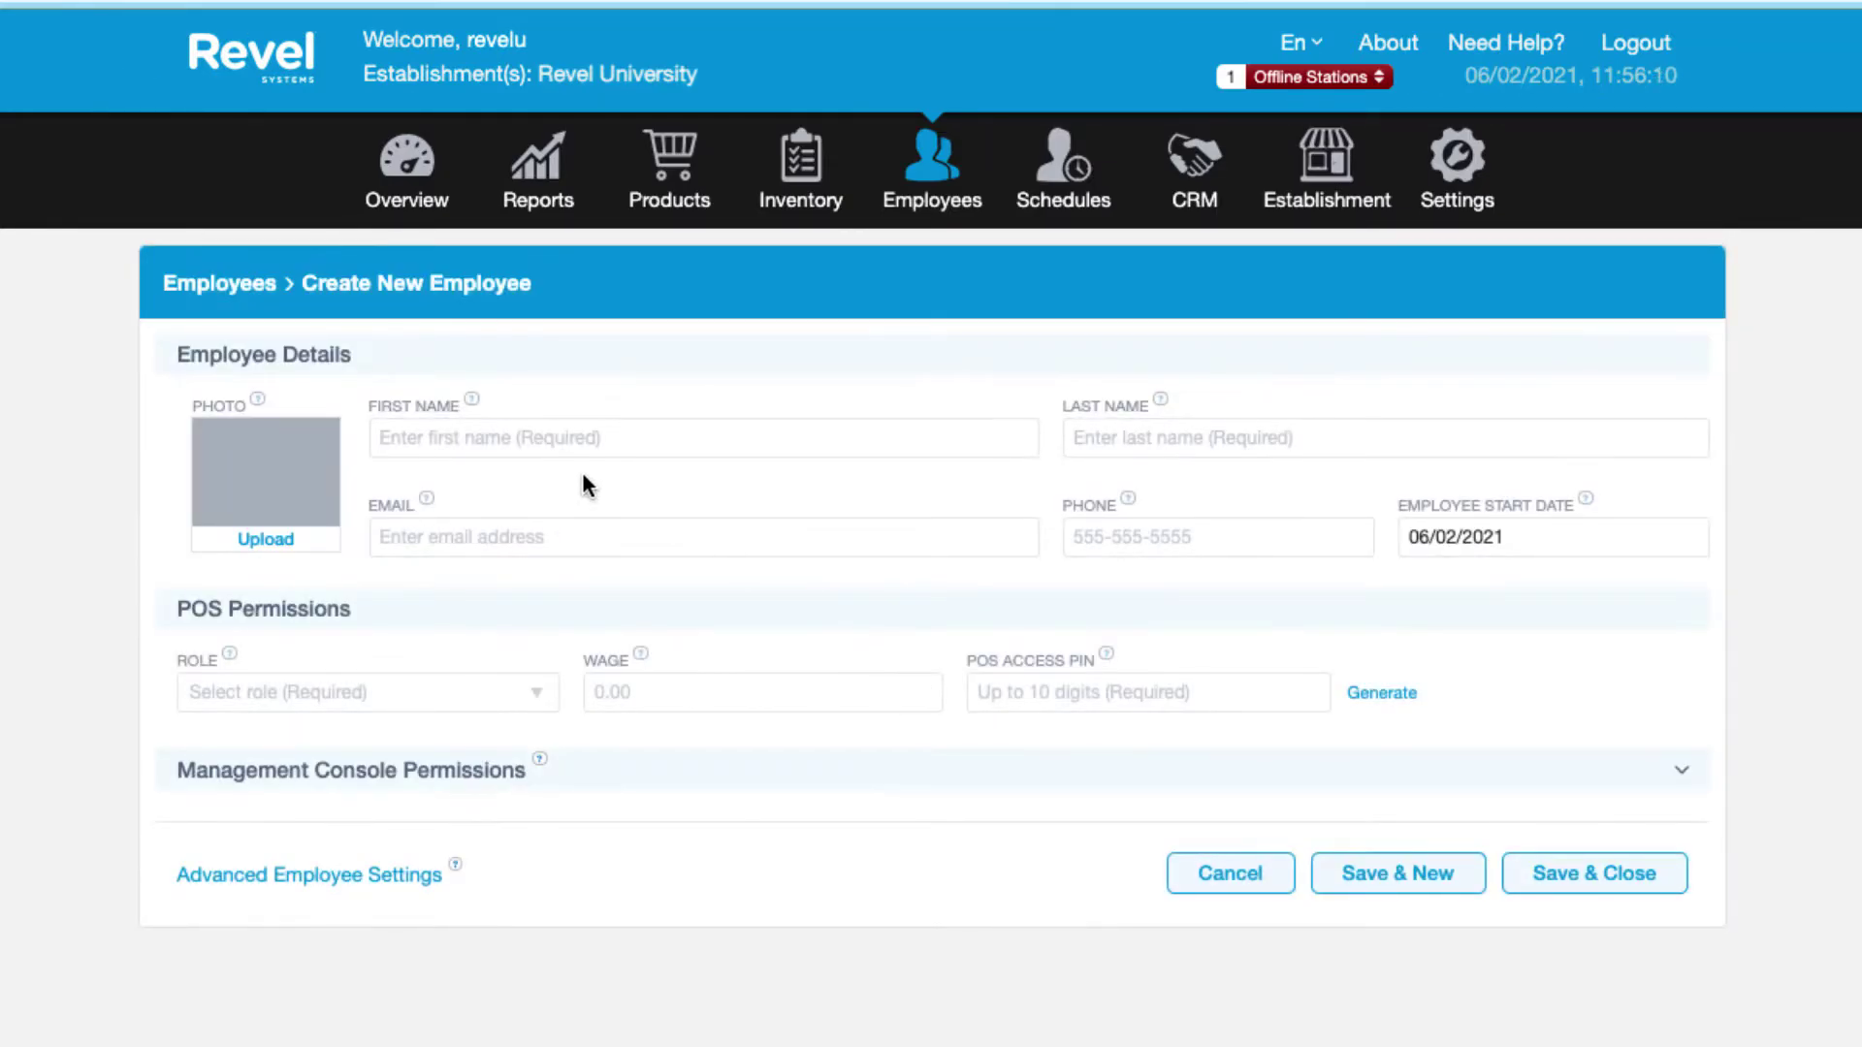
pyautogui.click(509, 442)
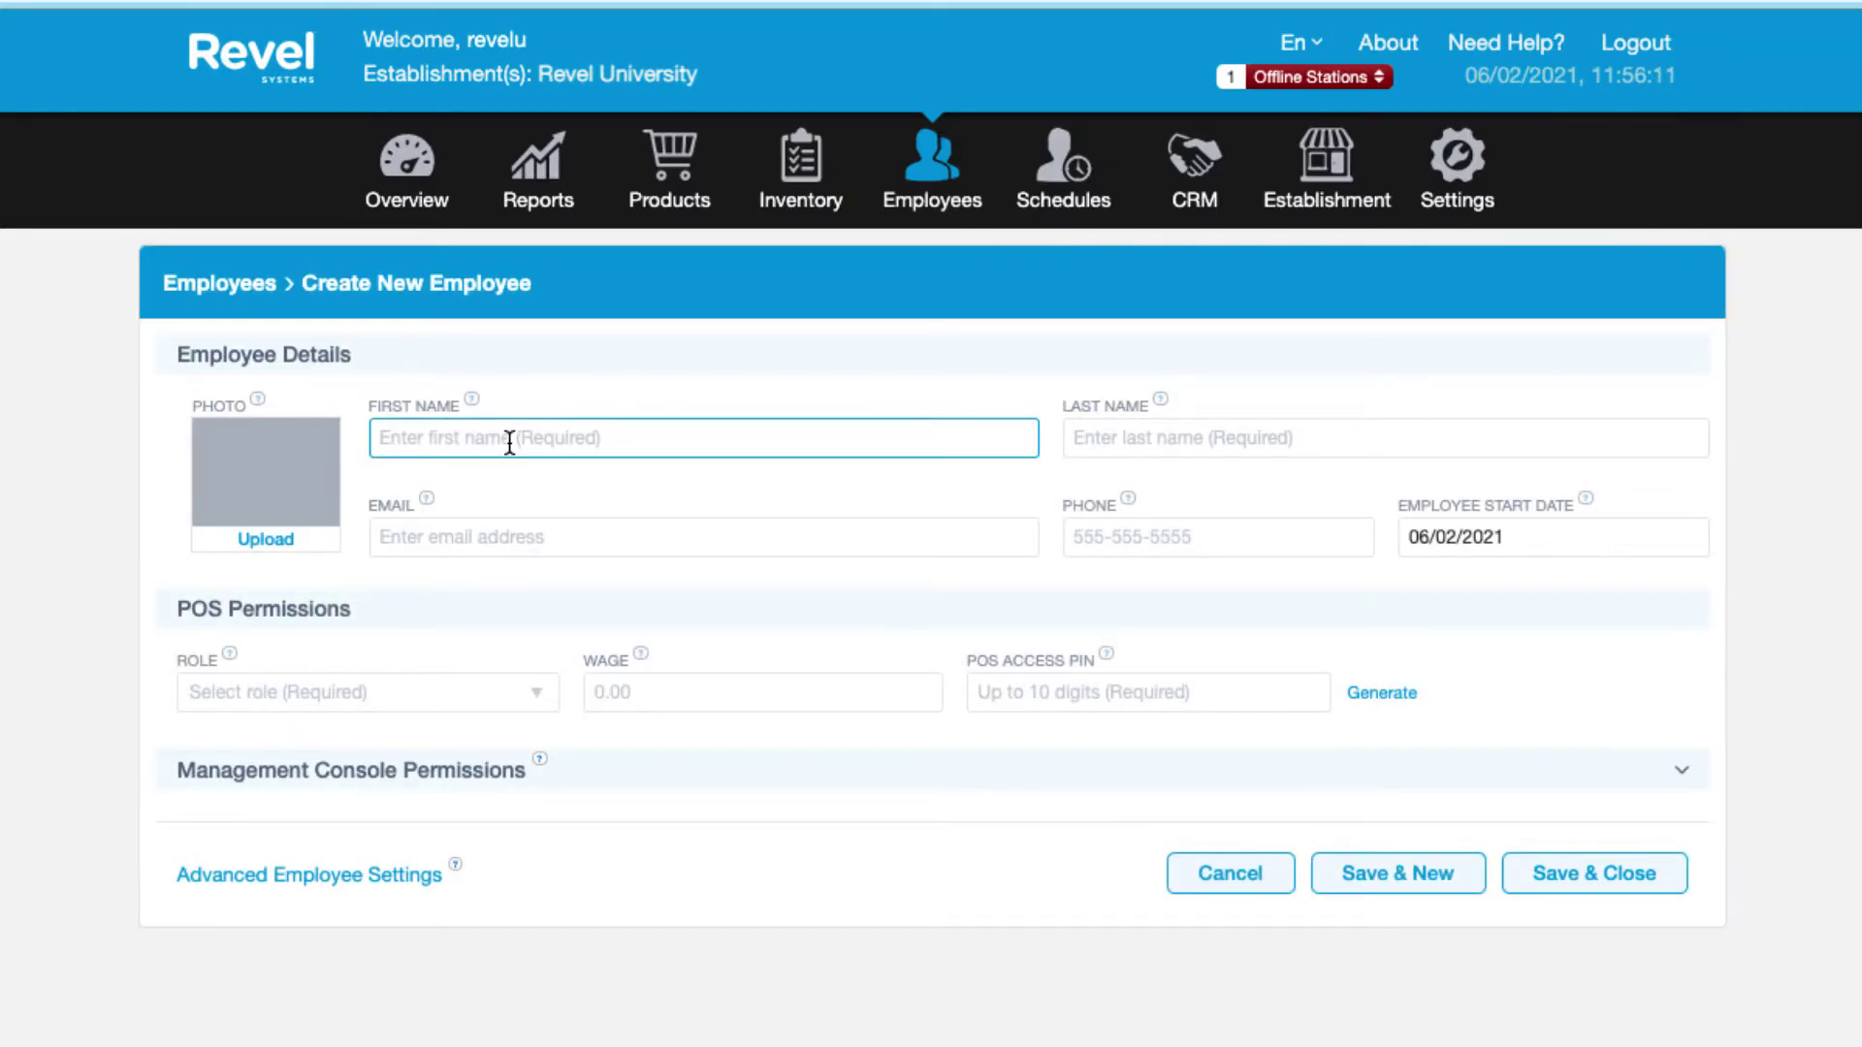
pyautogui.write('Monica')
pyautogui.press('Tab')
pyautogui.write('Gellar')
pyautogui.press('Tab')
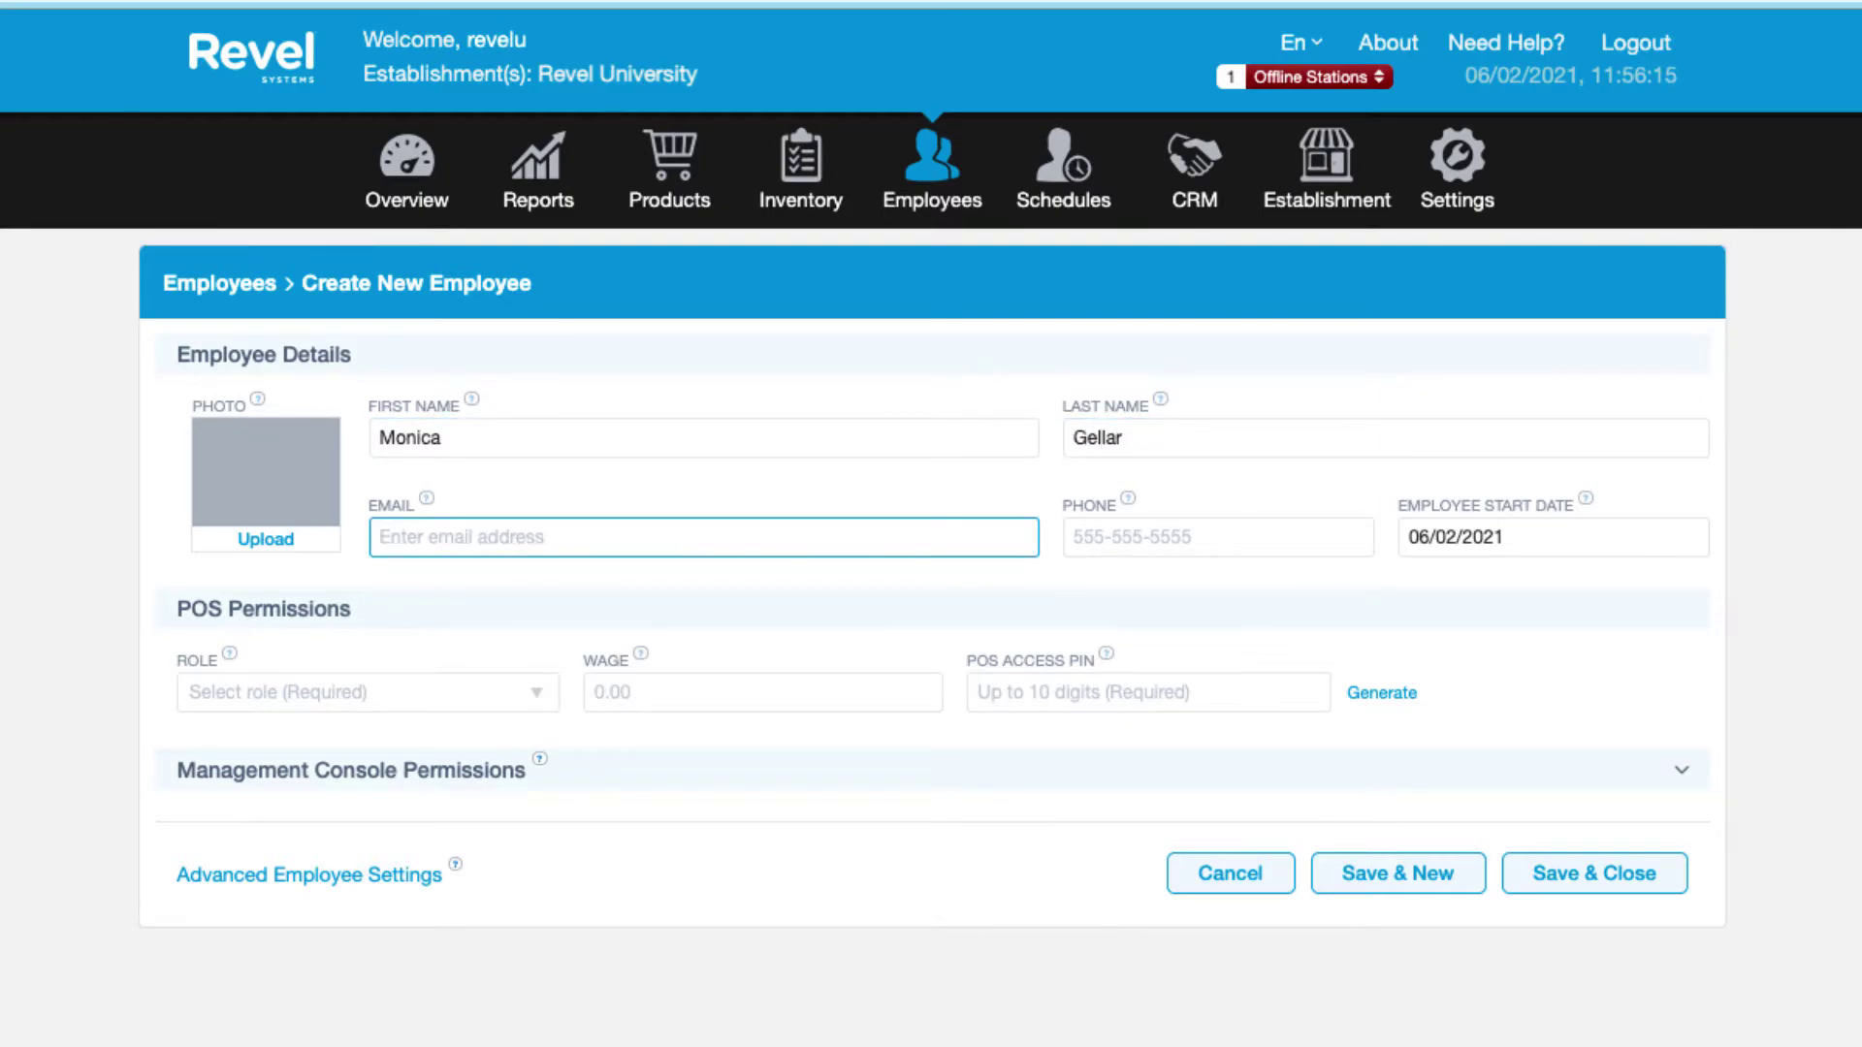
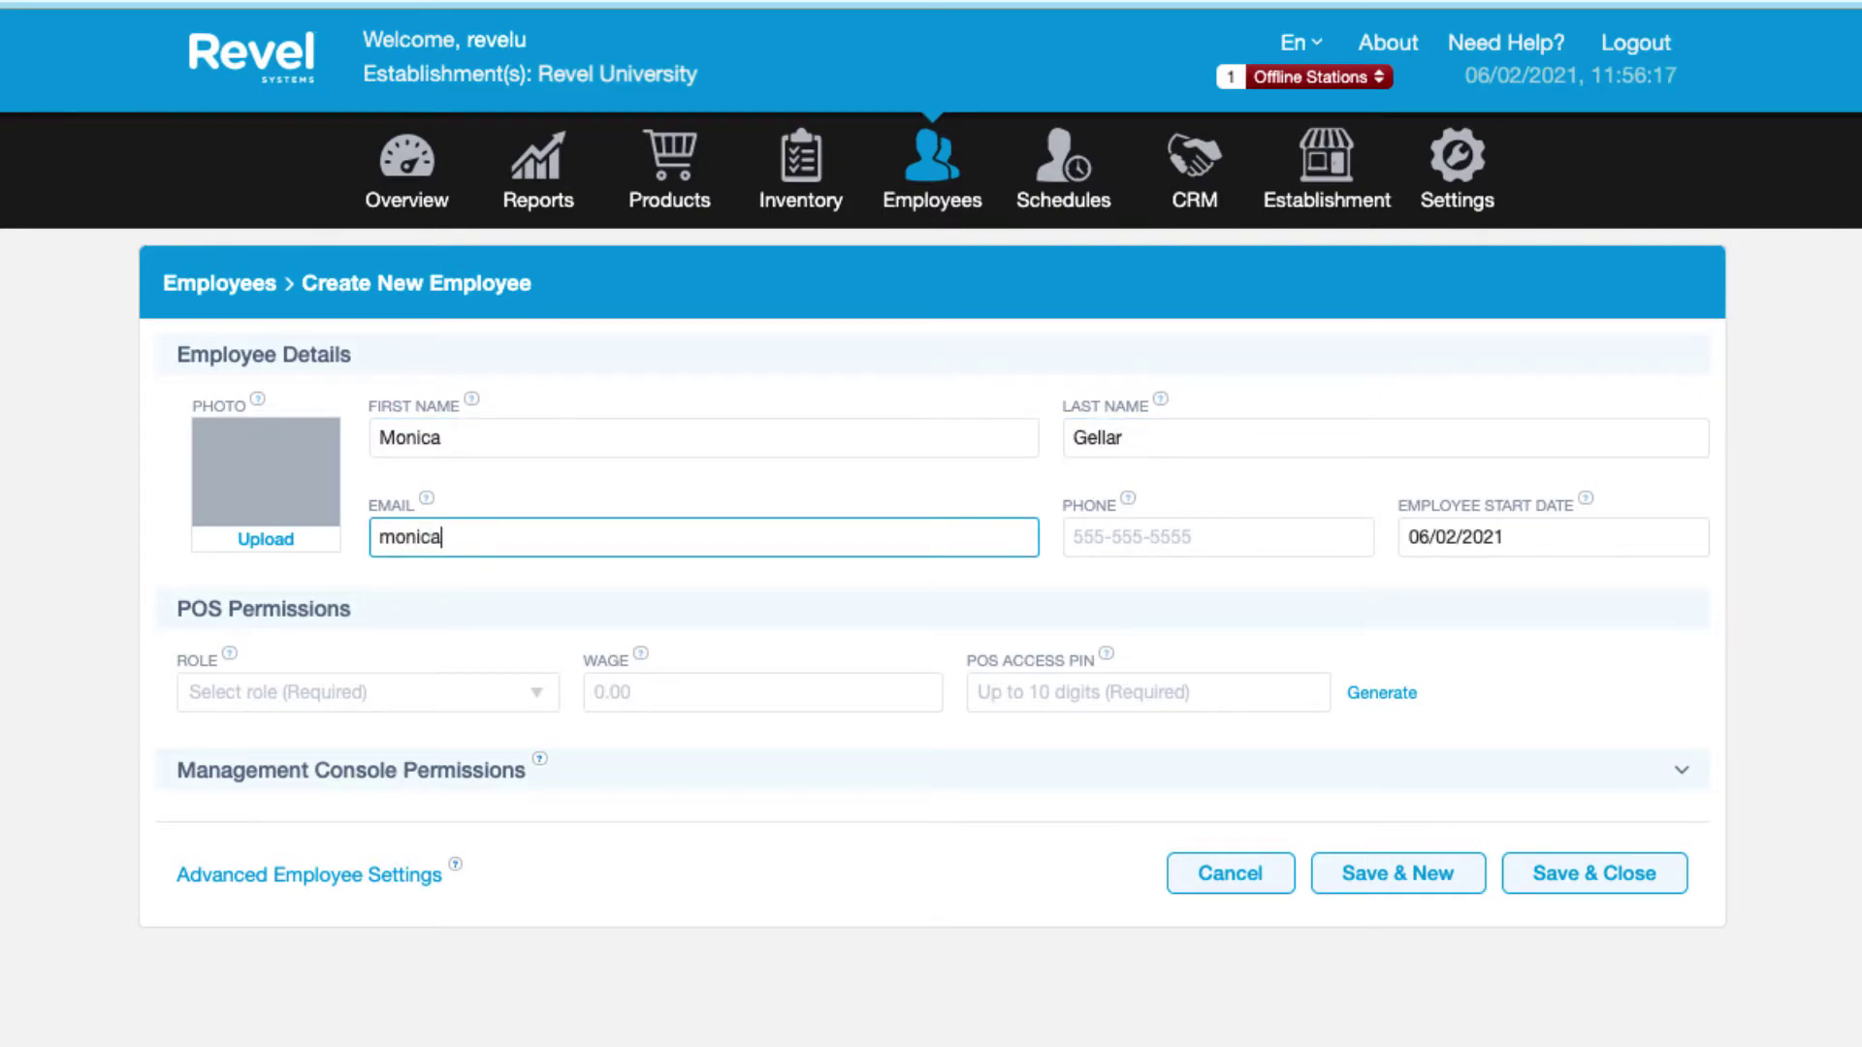
pyautogui.press('Tab')
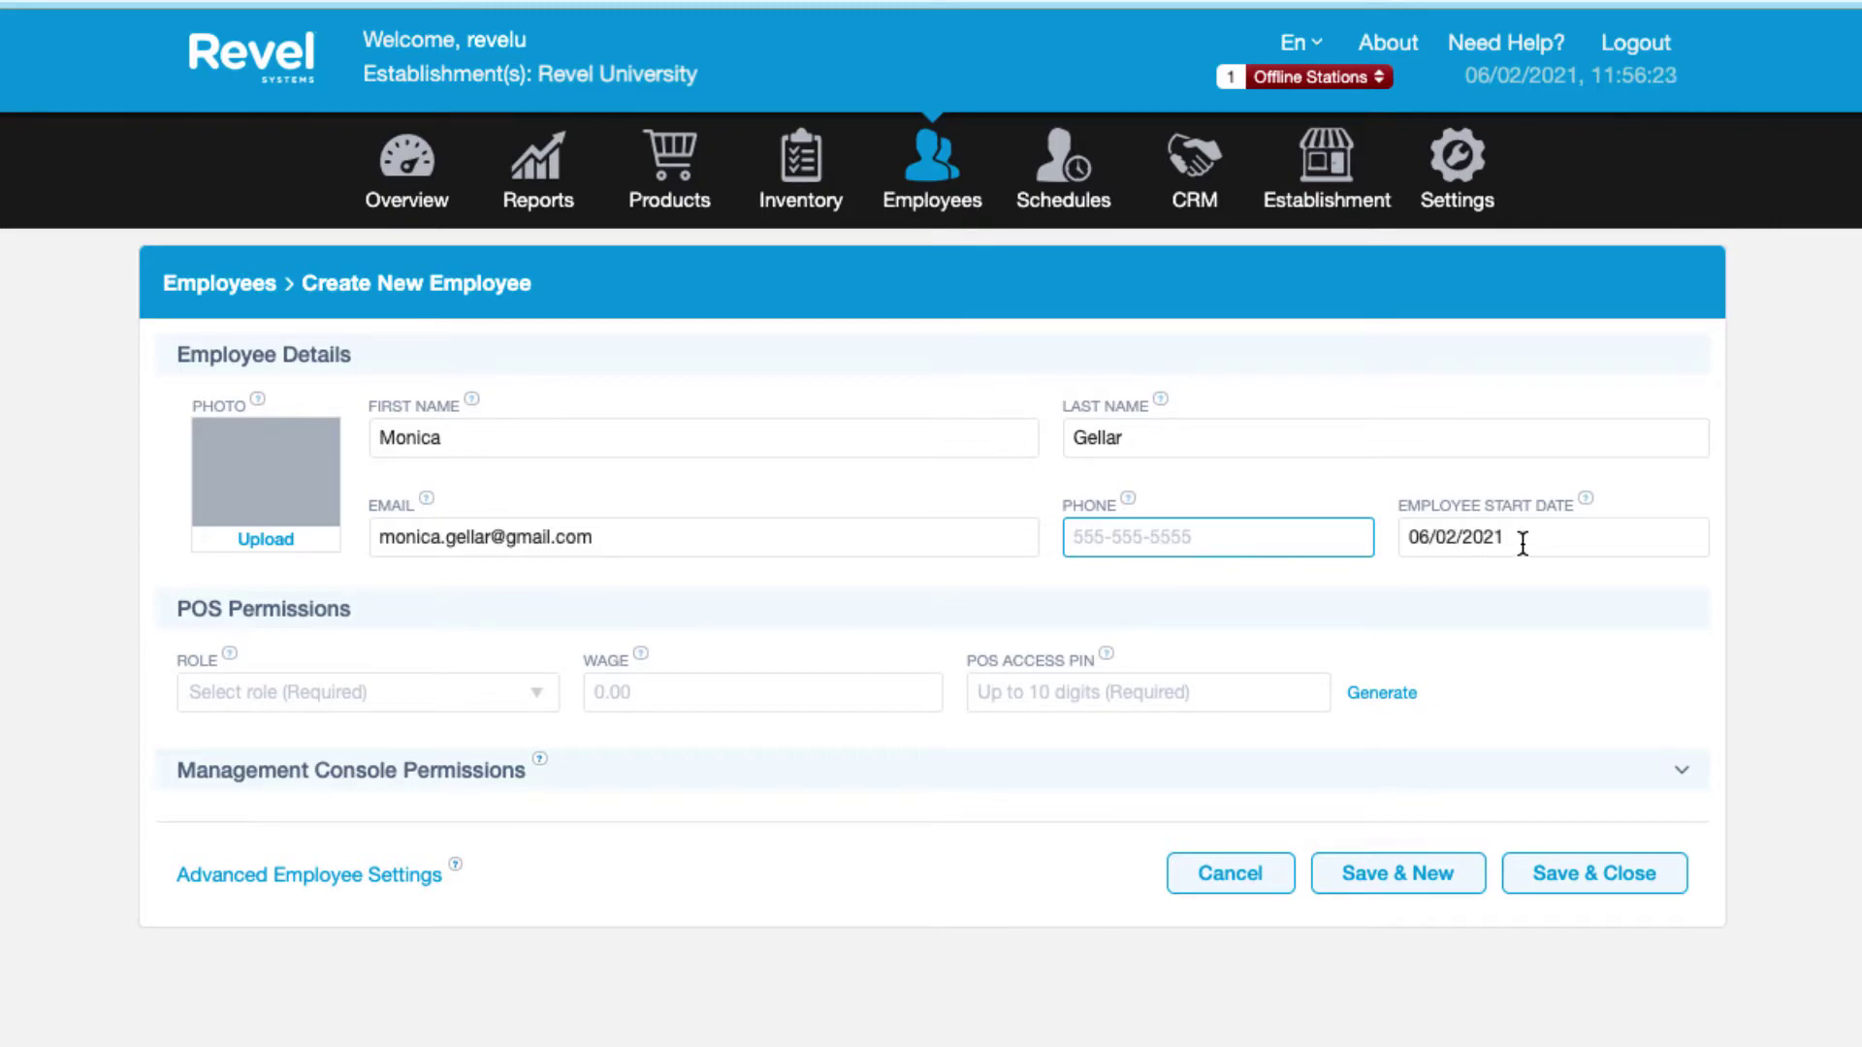
# Assign the Manager role at a 15.00 wage, entering and then clearing a POS PIN.
pyautogui.click(454, 694)
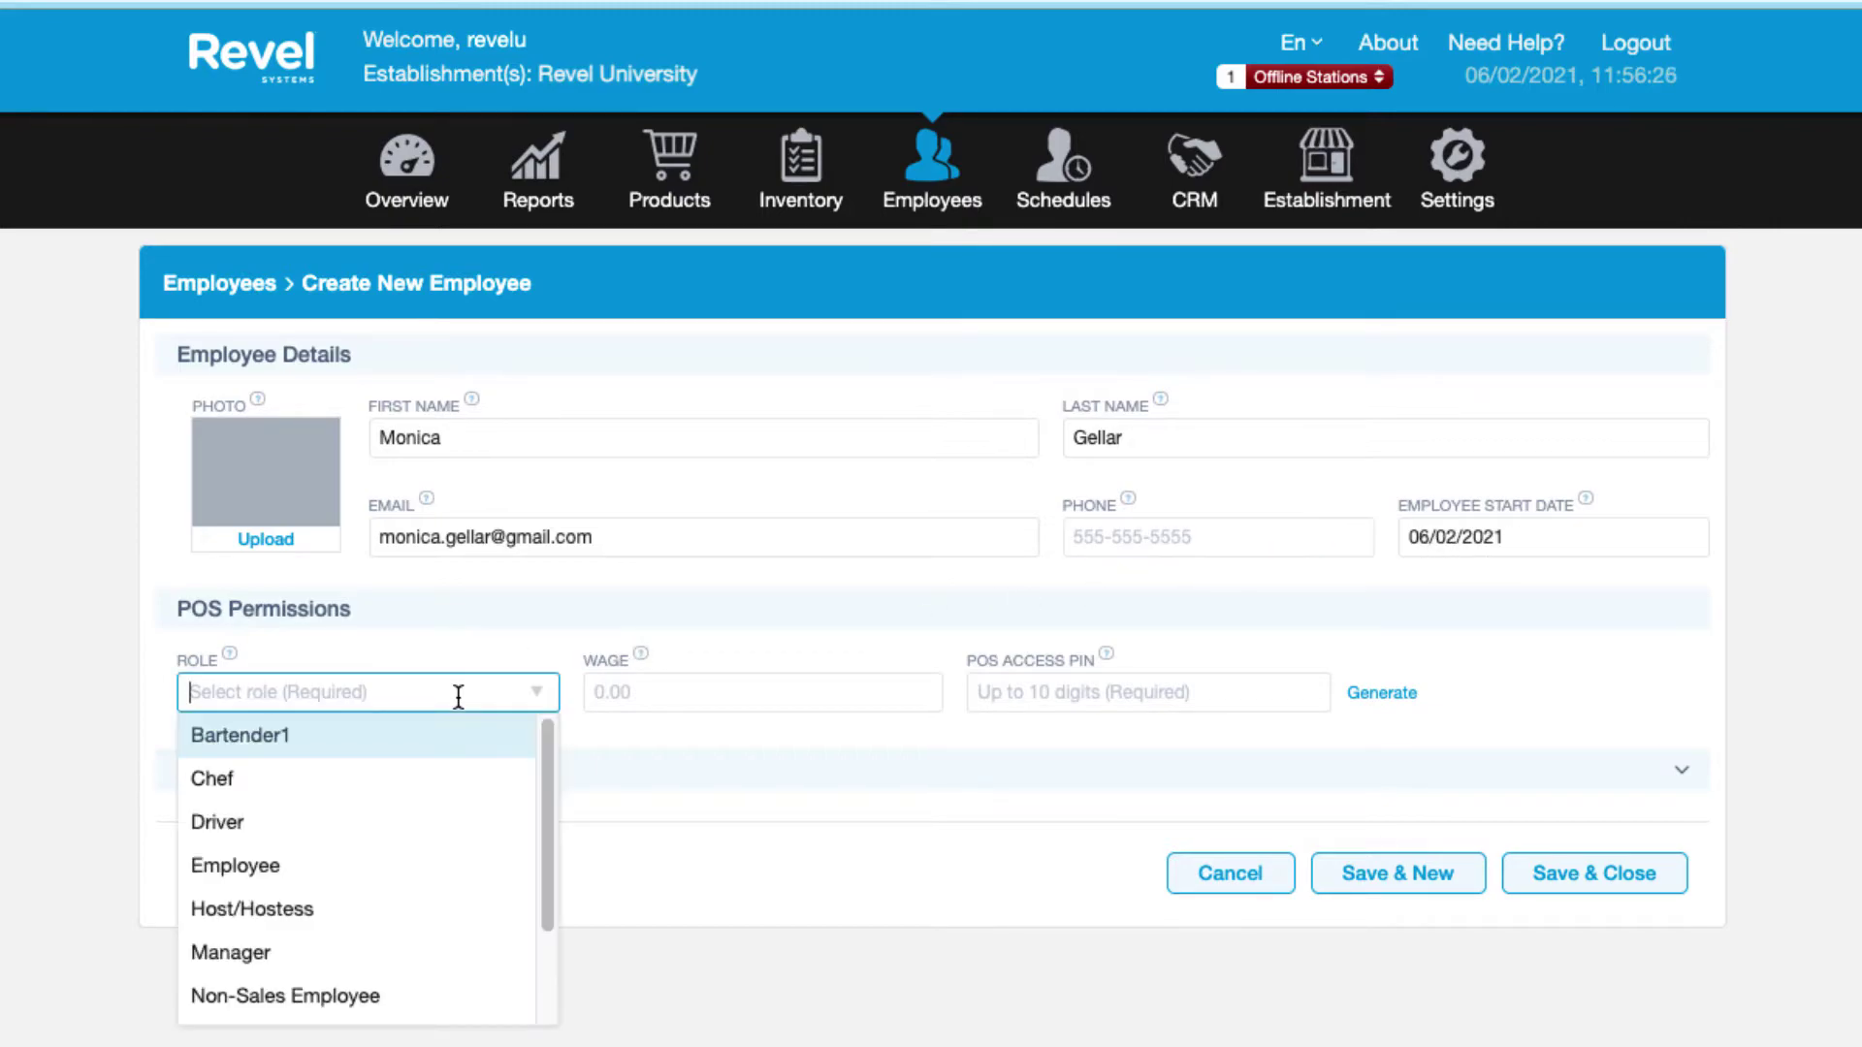
pyautogui.click(318, 948)
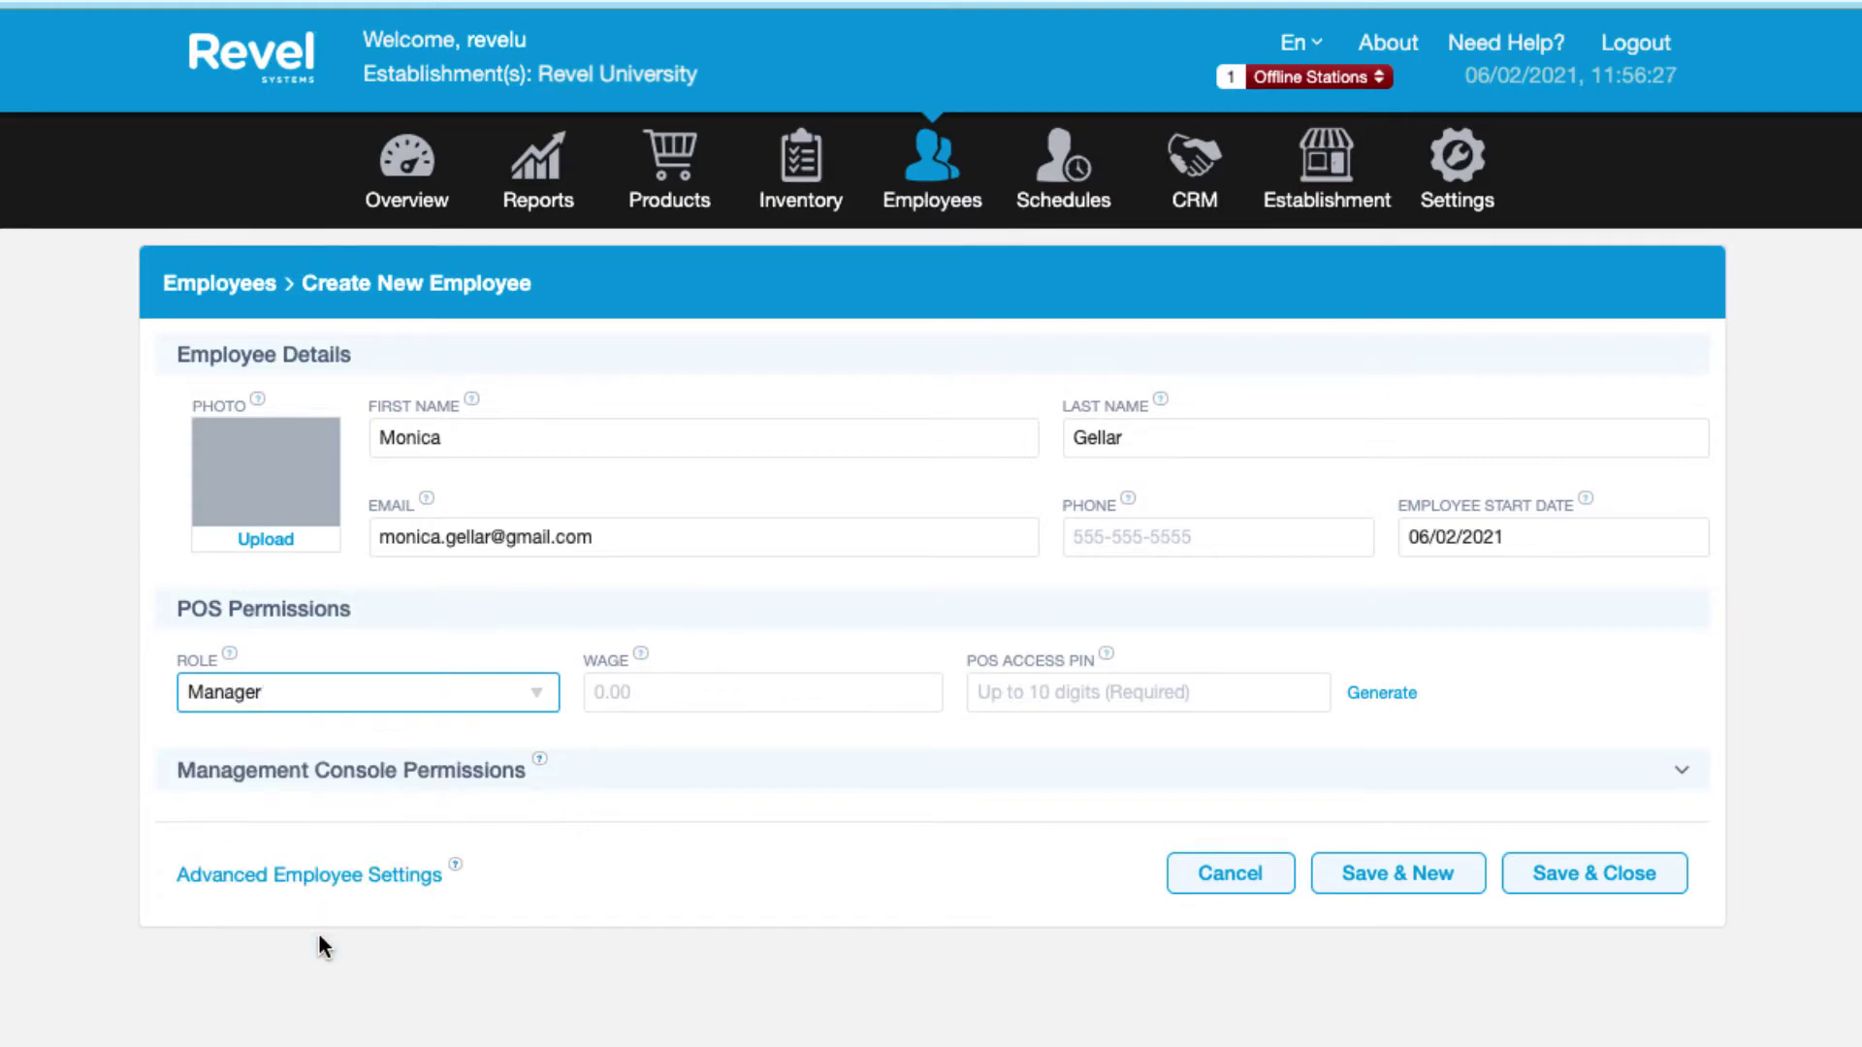
pyautogui.click(827, 688)
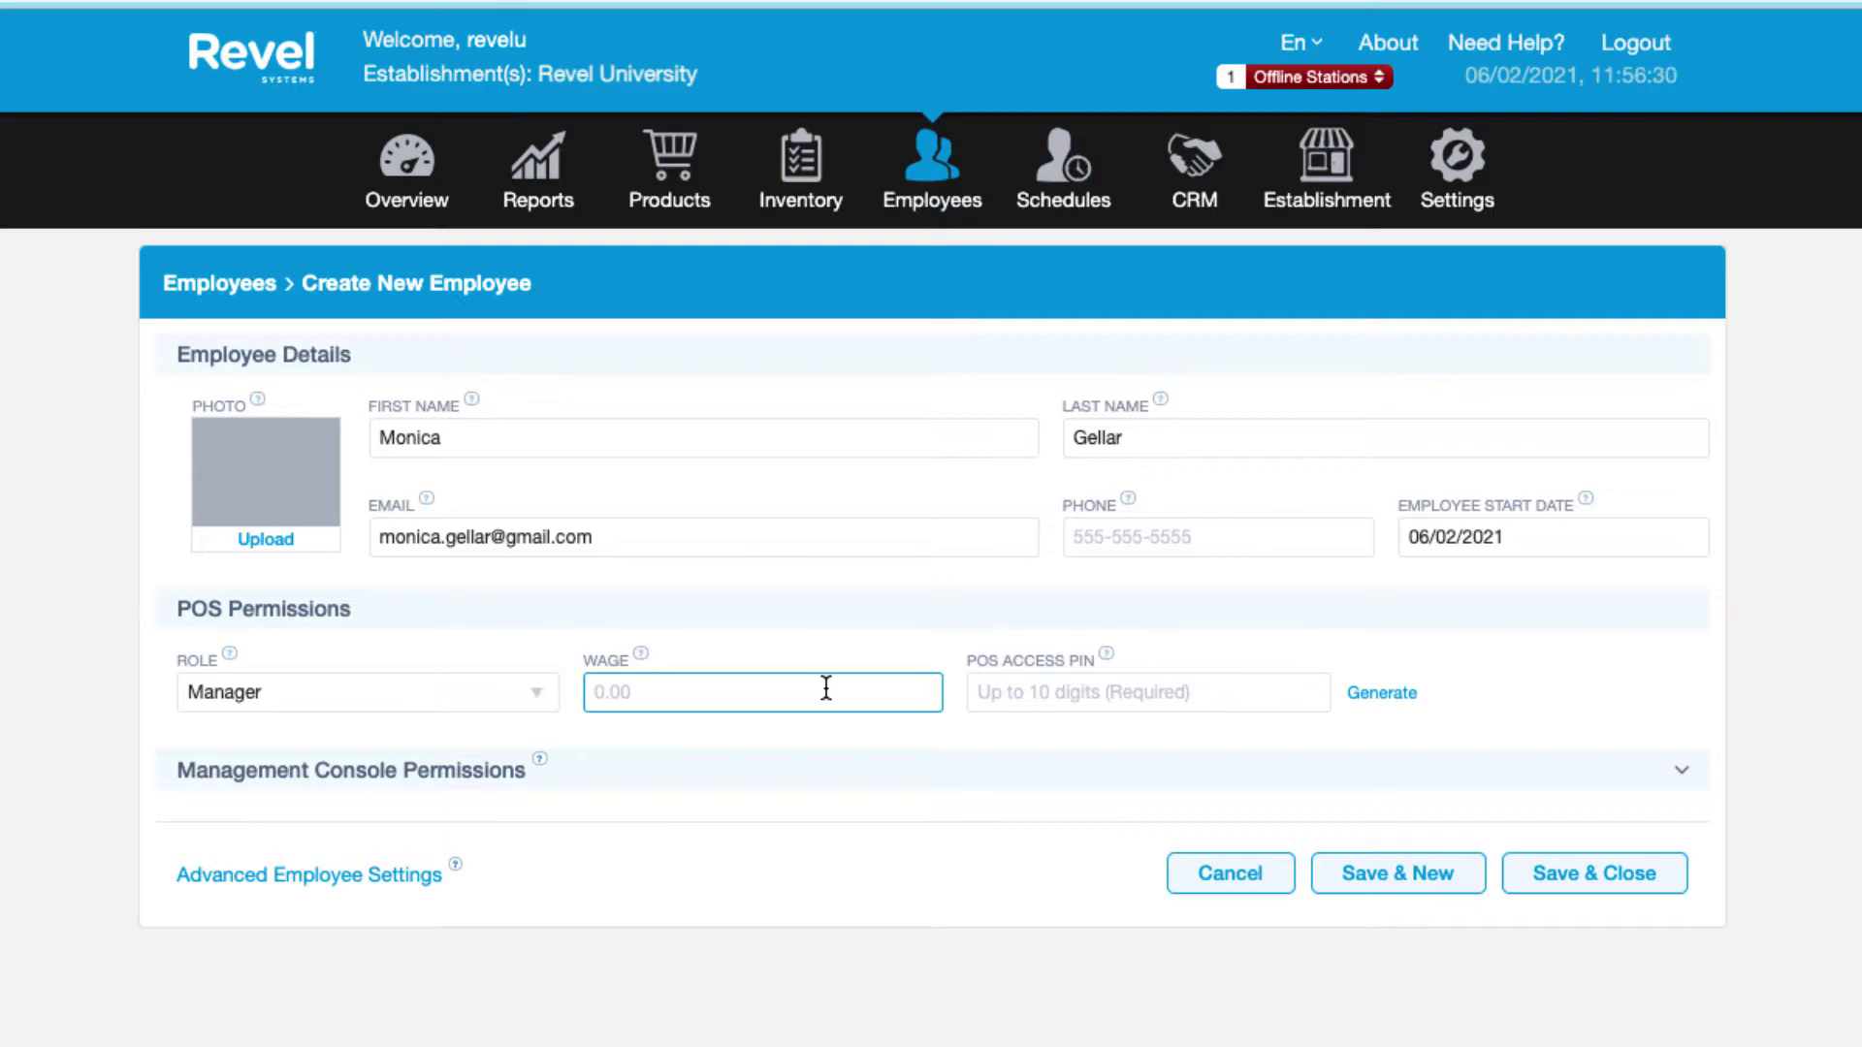
pyautogui.write('15.')
pyautogui.press('Tab')
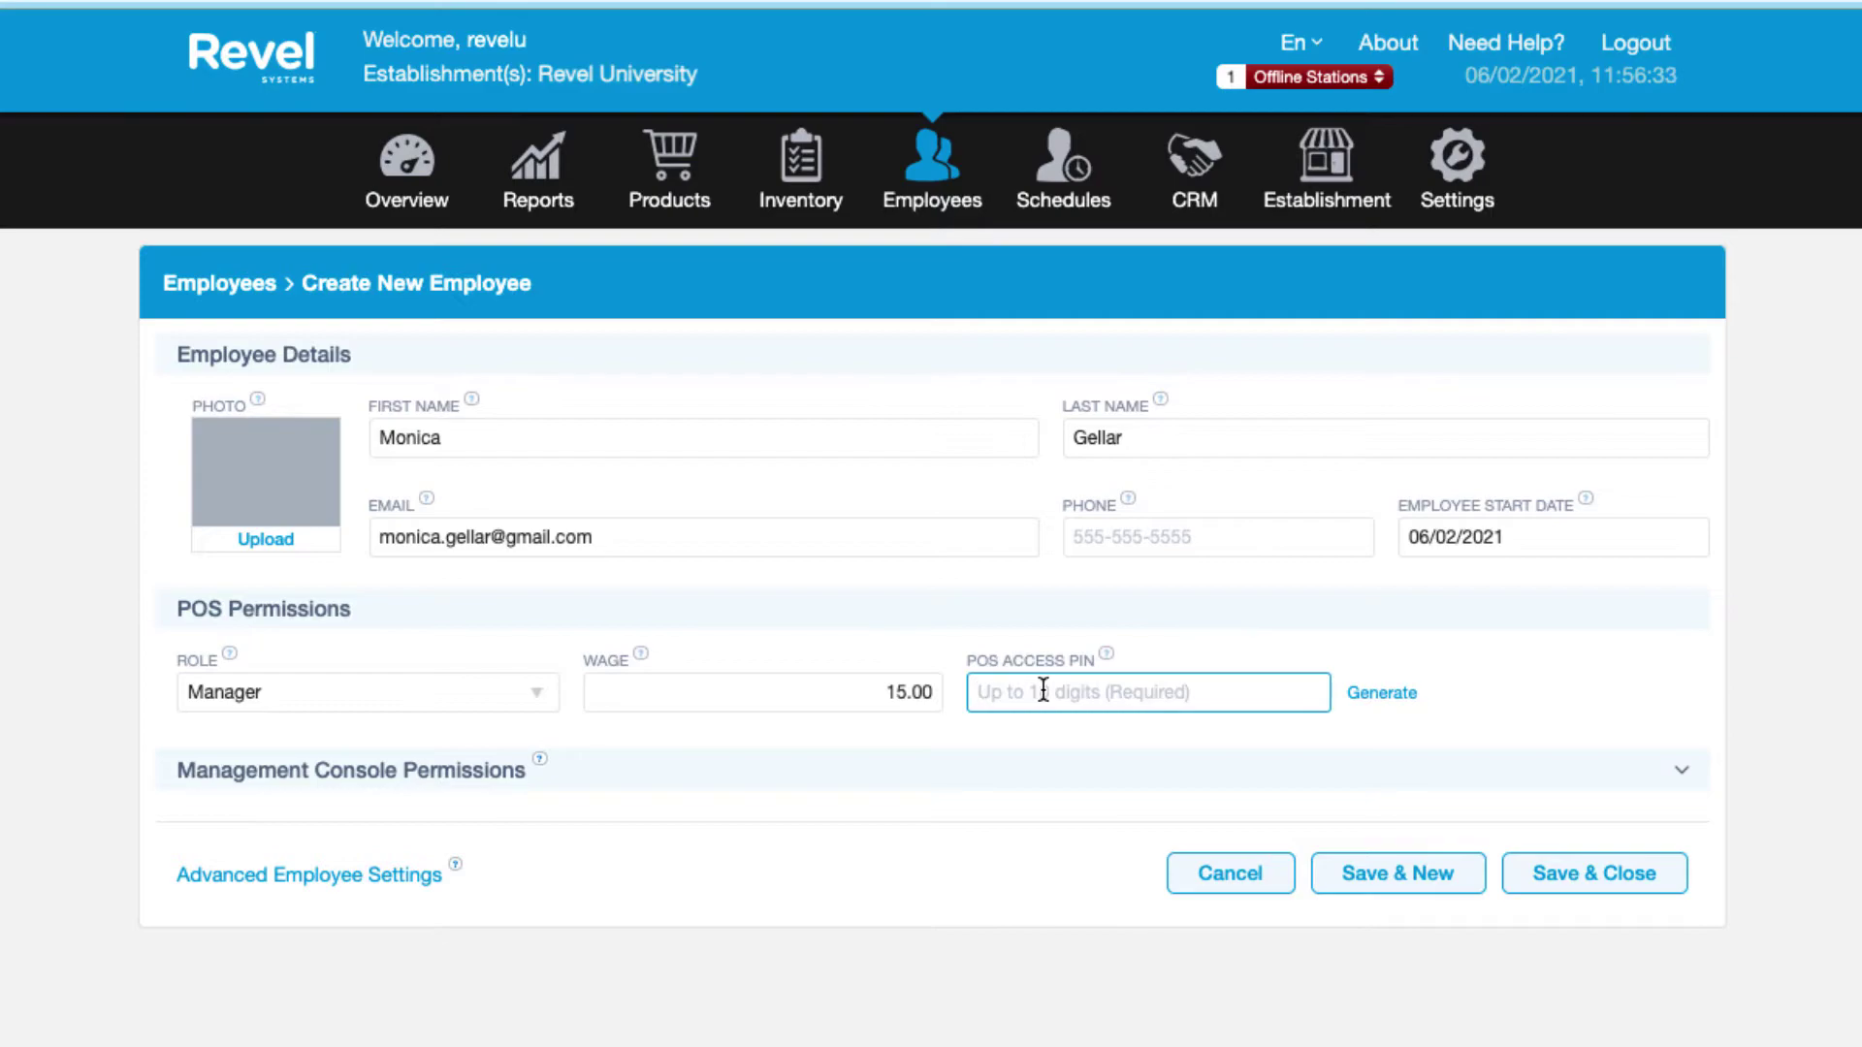
pyautogui.write('123')
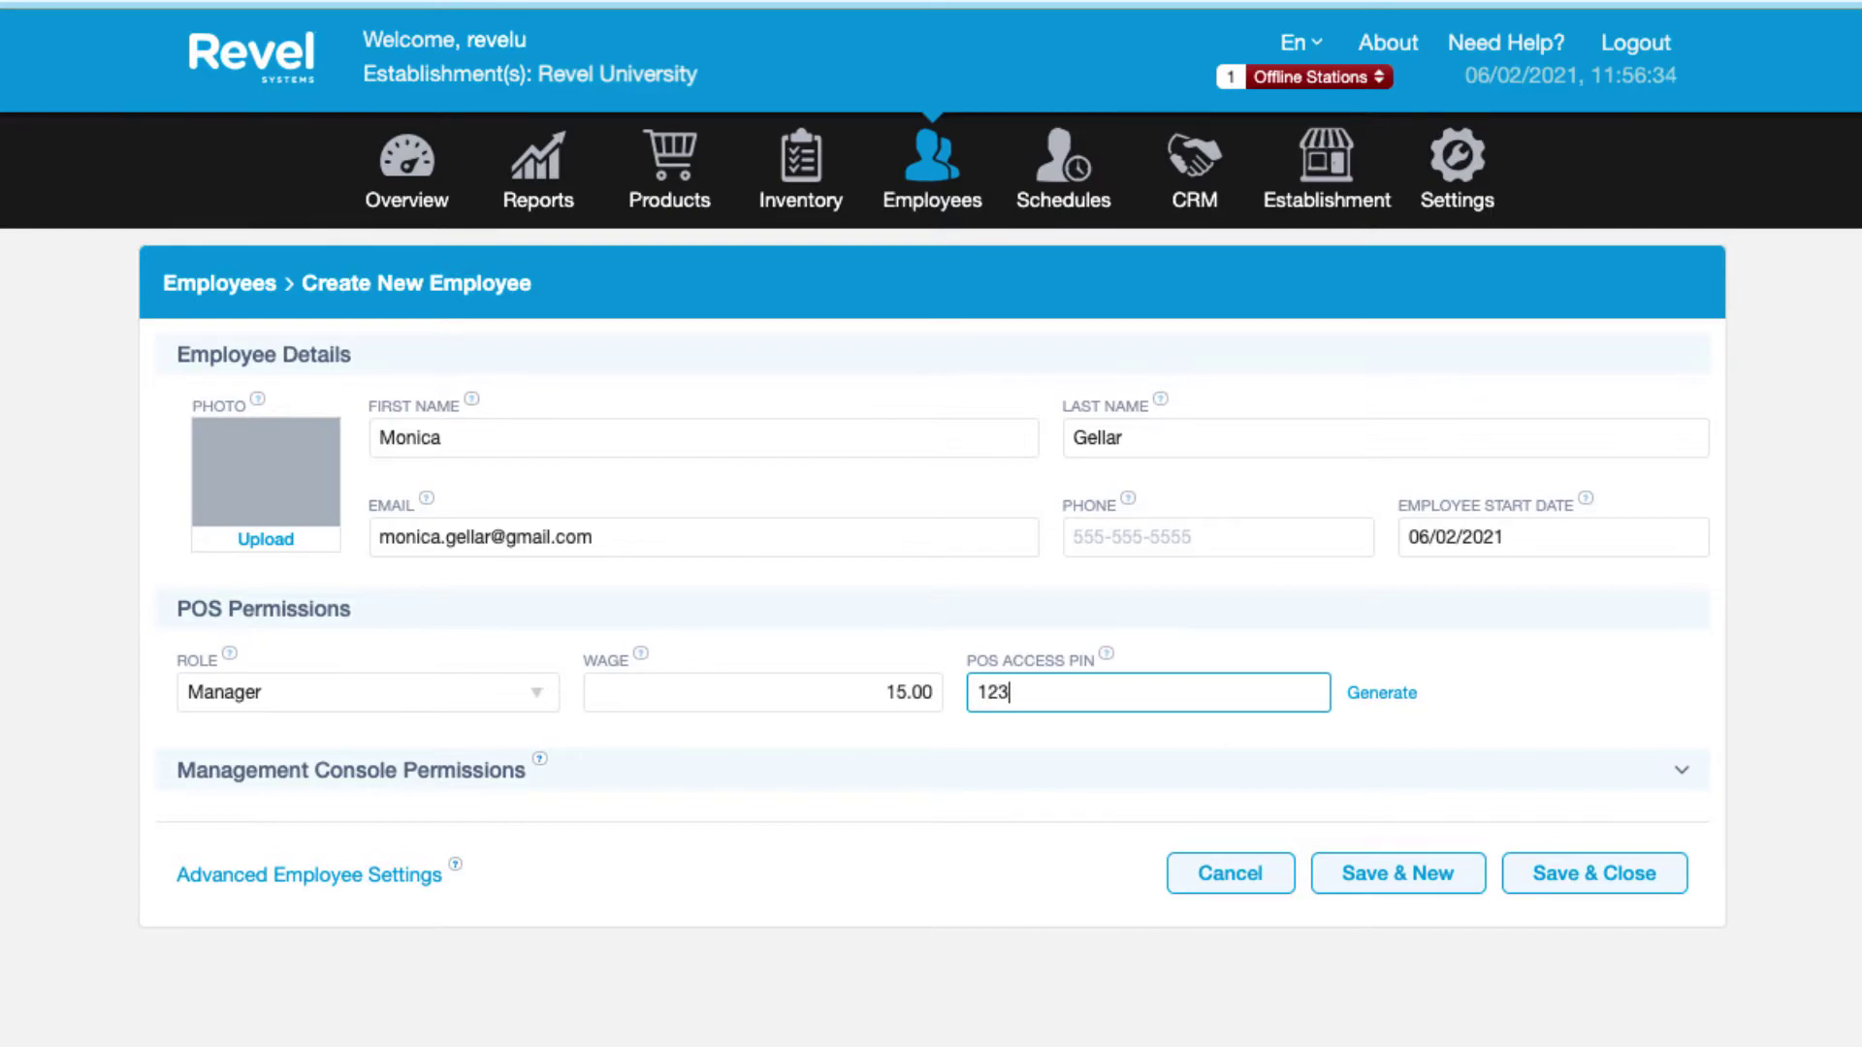
pyautogui.write('456')
pyautogui.doubleClick(1031, 693)
pyautogui.press('BackSpace')
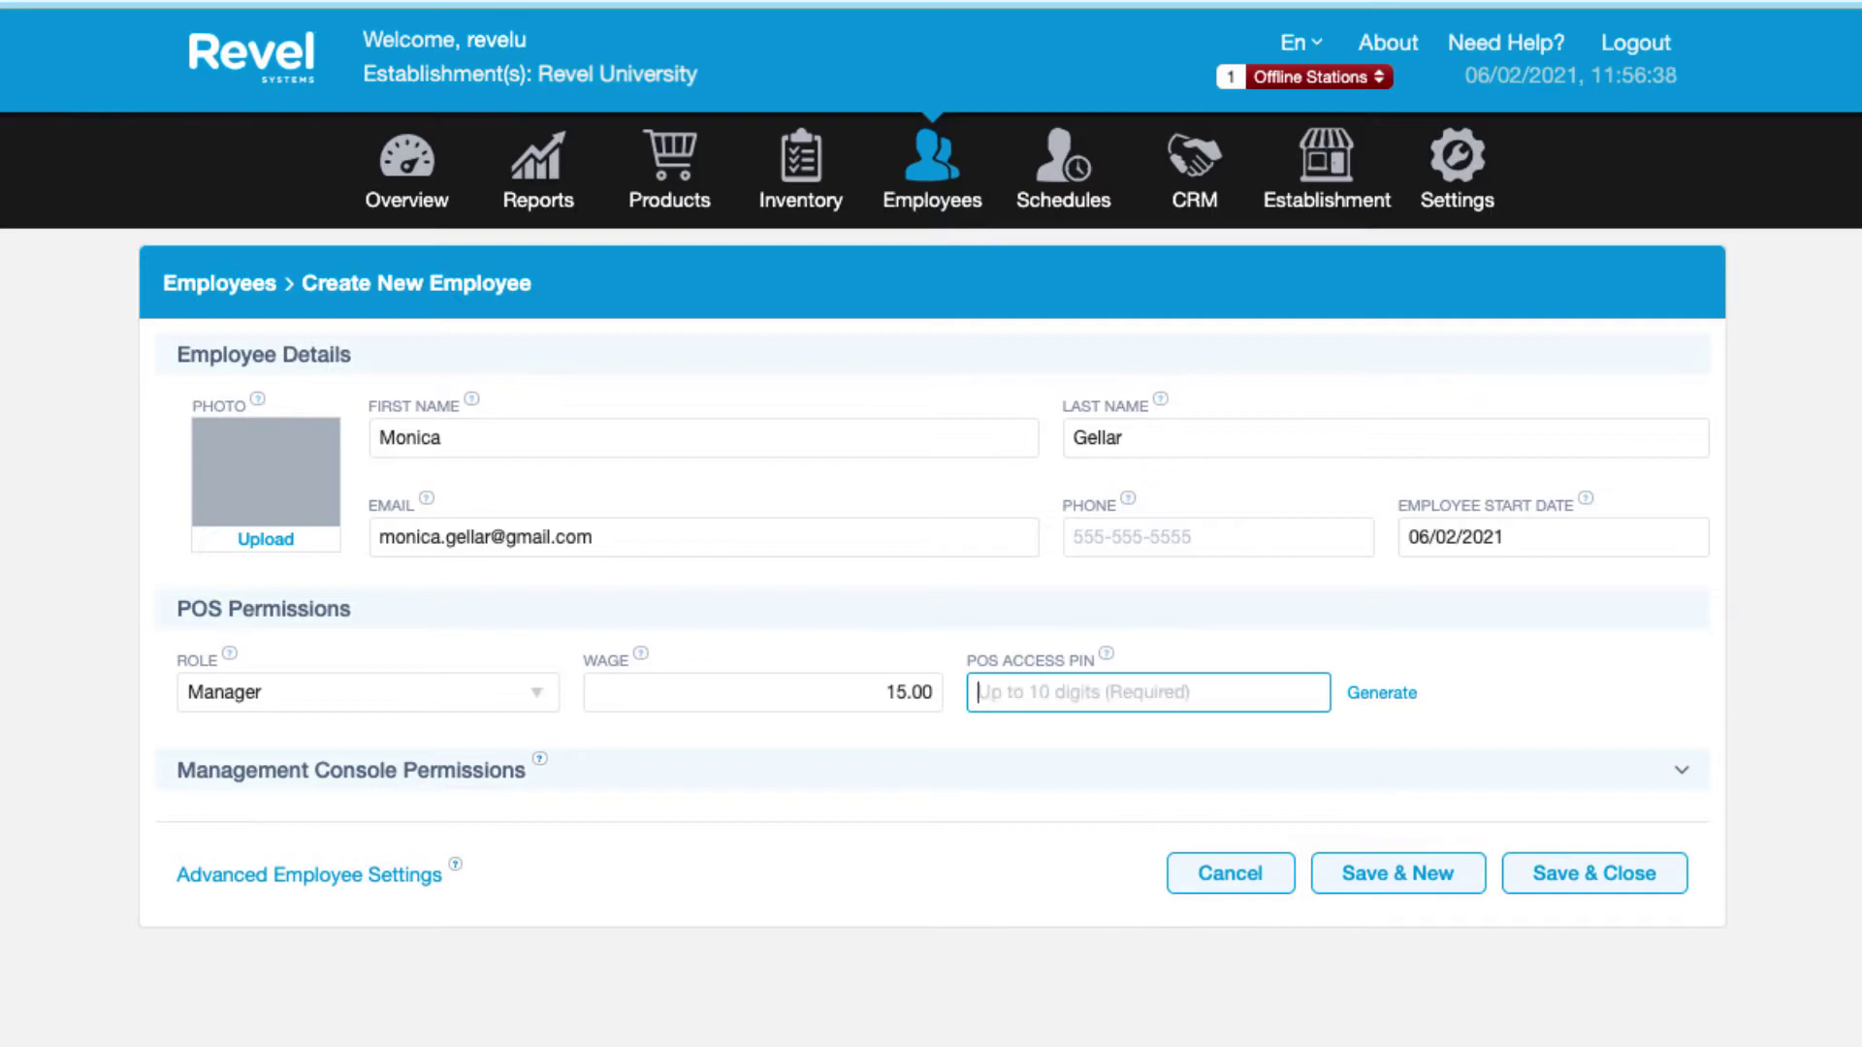
# Generate a POS access PIN automatically and refill the wage as 15.00 from autofill.
pyautogui.click(1381, 702)
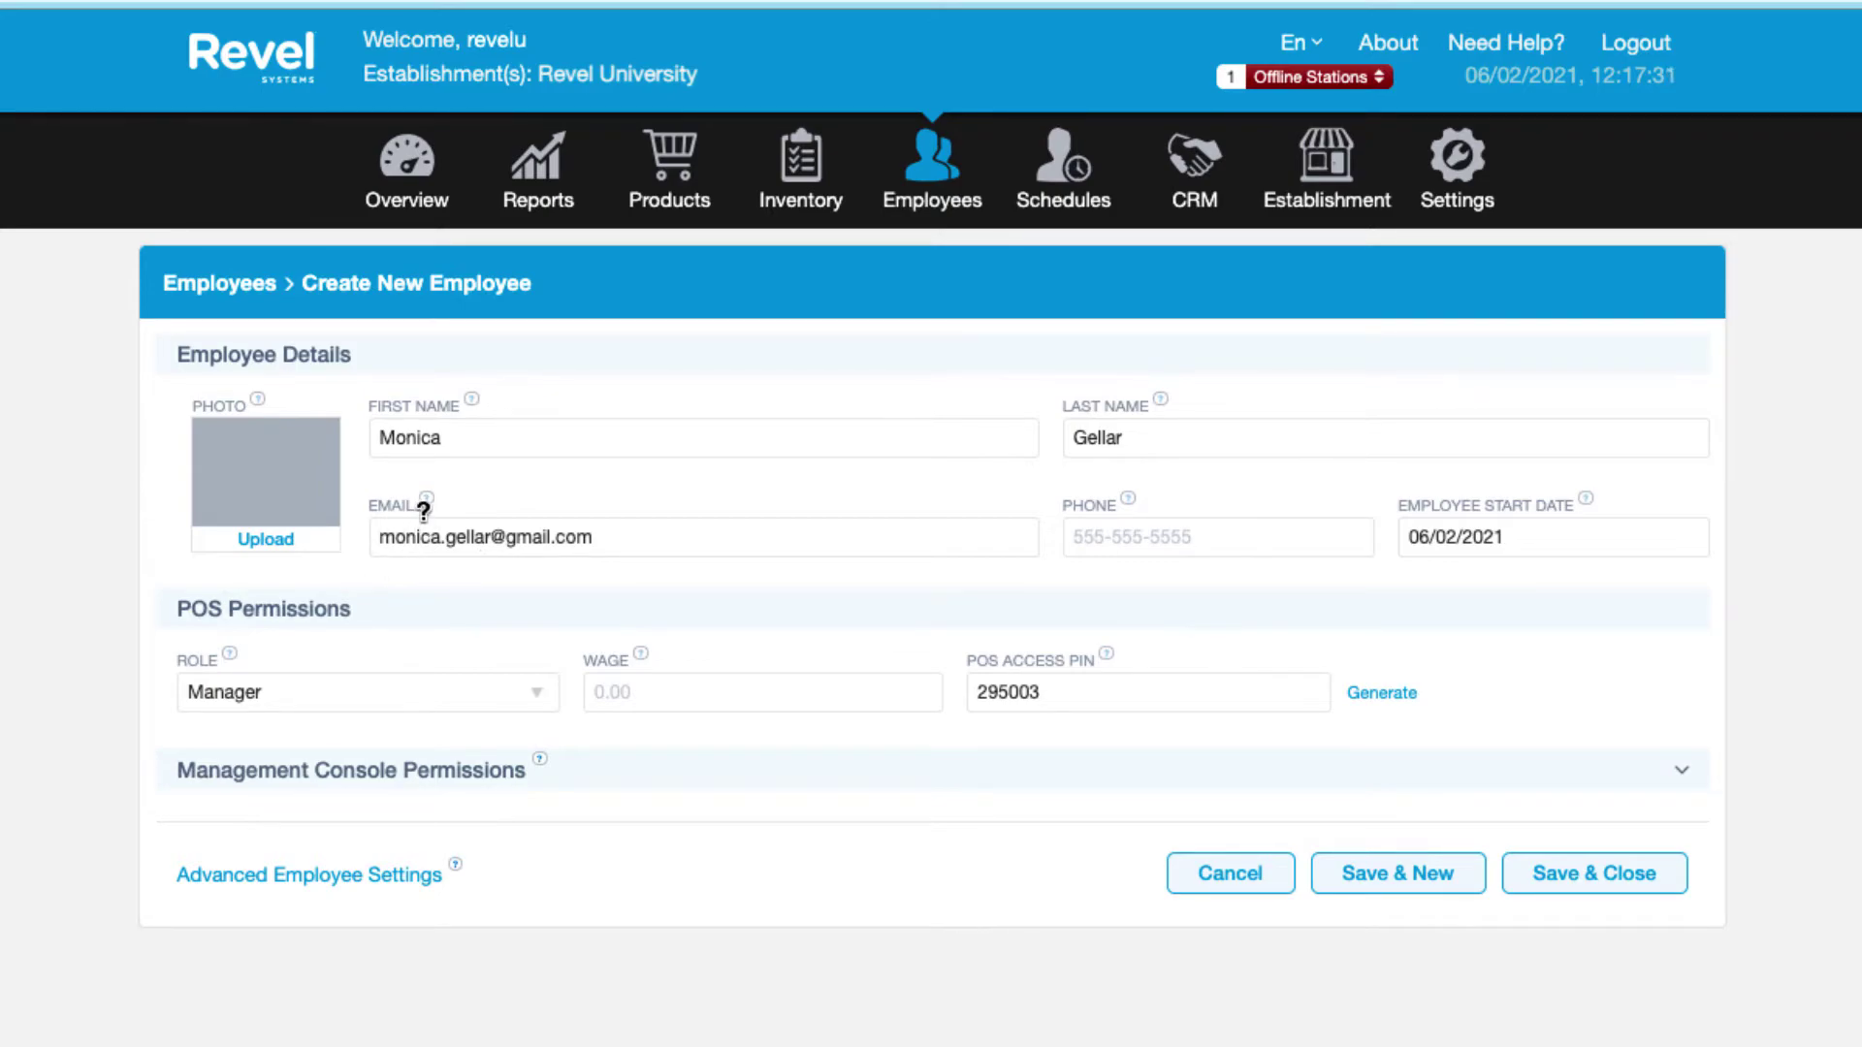
pyautogui.moveTo(427, 502)
pyautogui.click(785, 685)
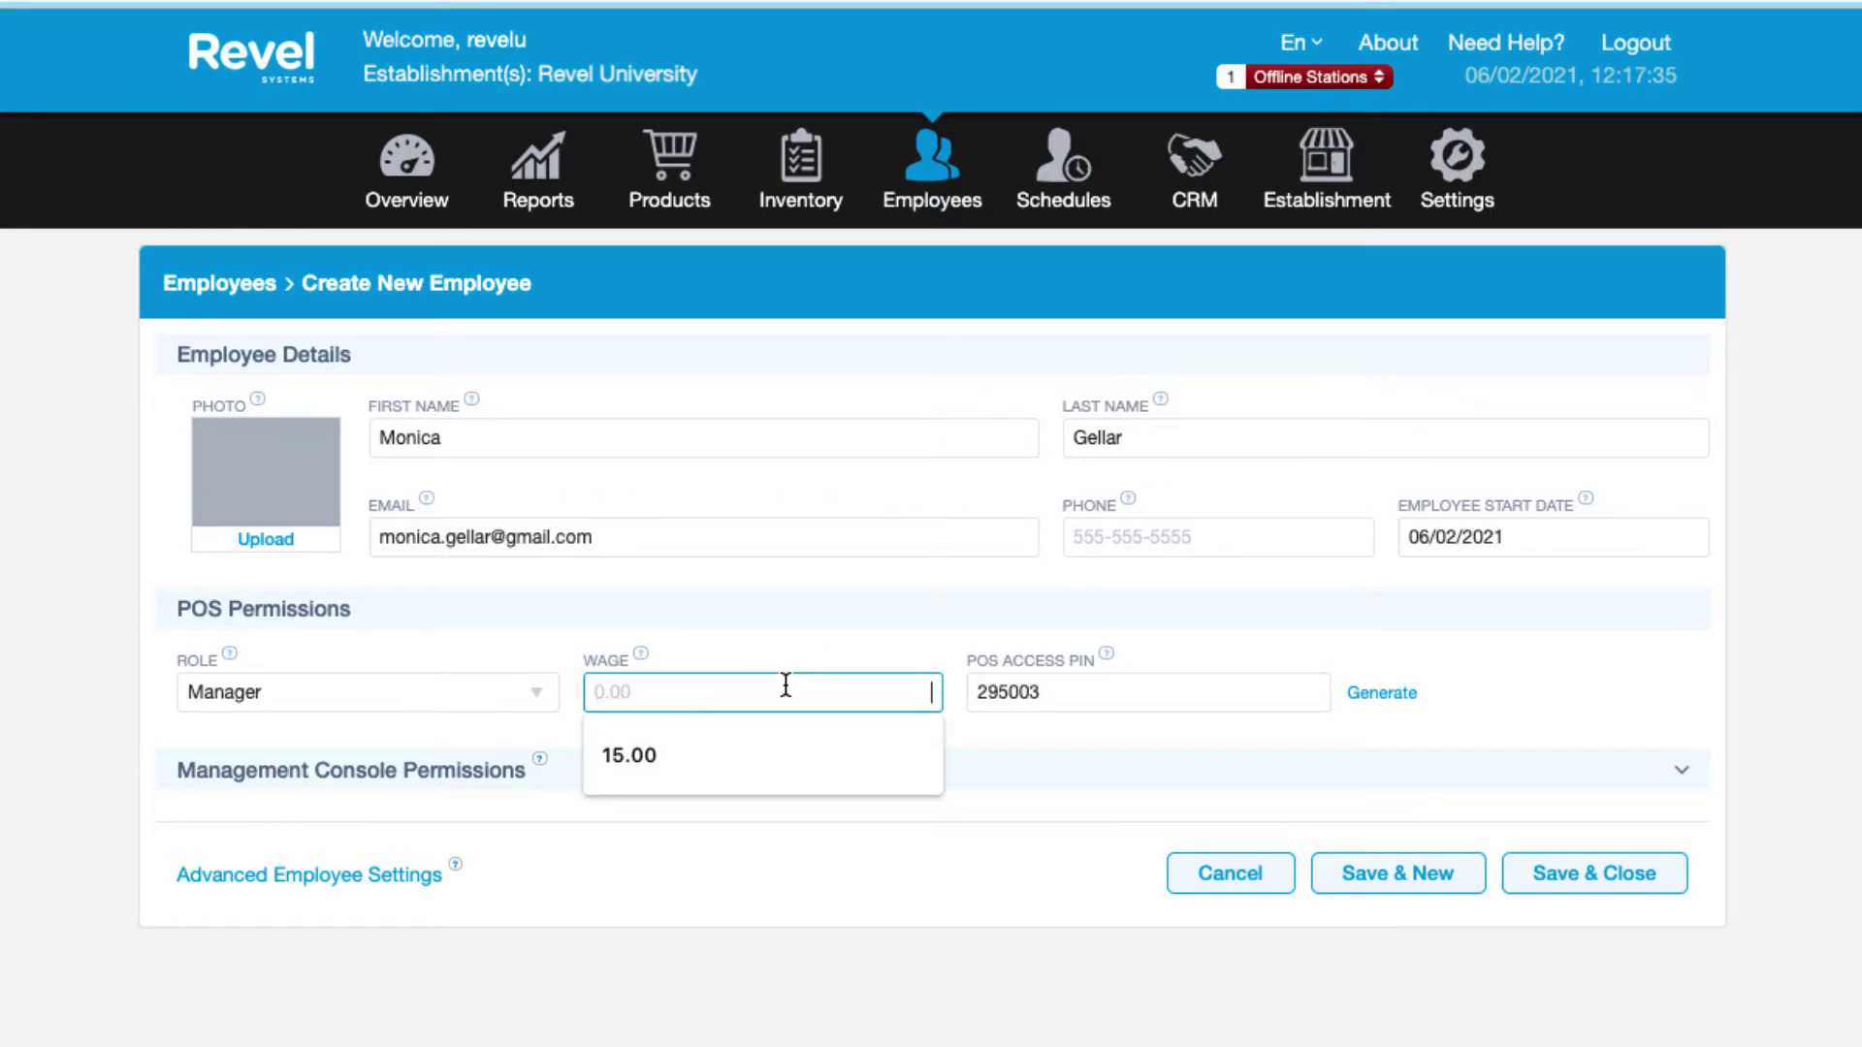
pyautogui.click(715, 768)
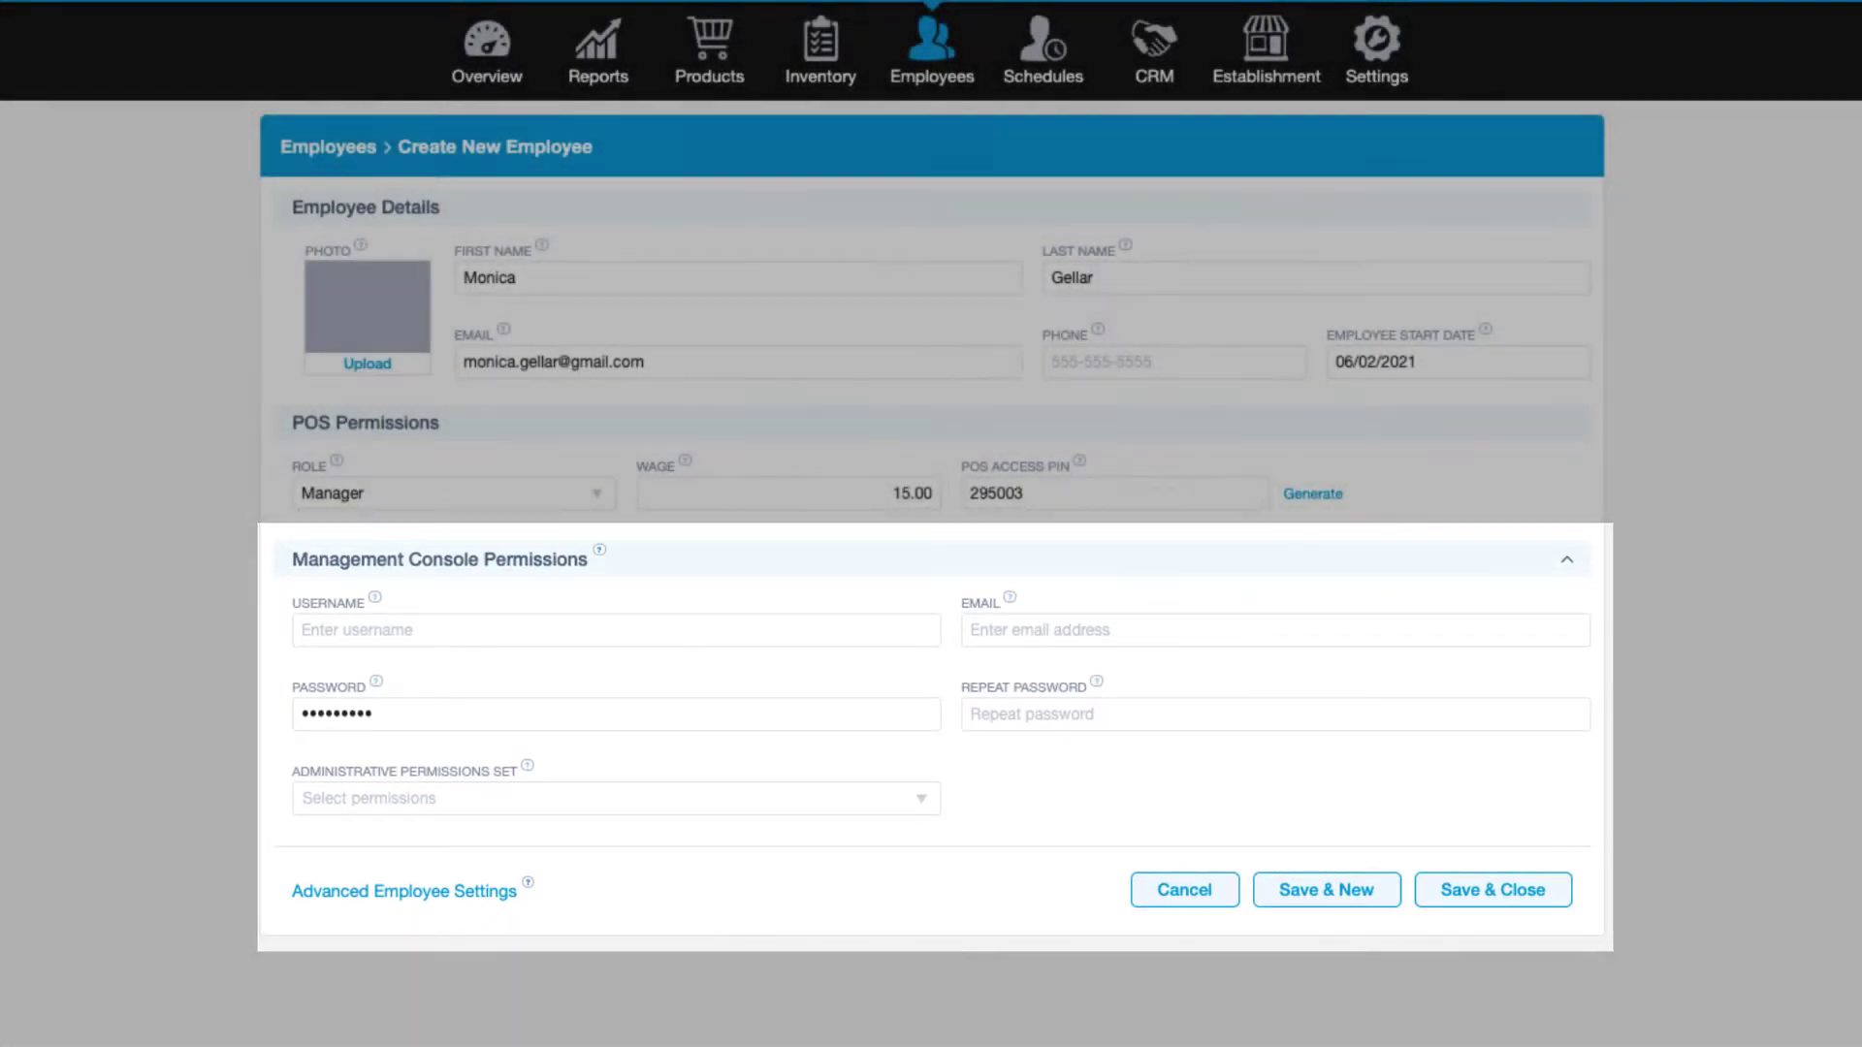
# Enter the console username, the employee's e-mail, and the account password twice.
pyautogui.click(617, 630)
pyautogui.write('m')
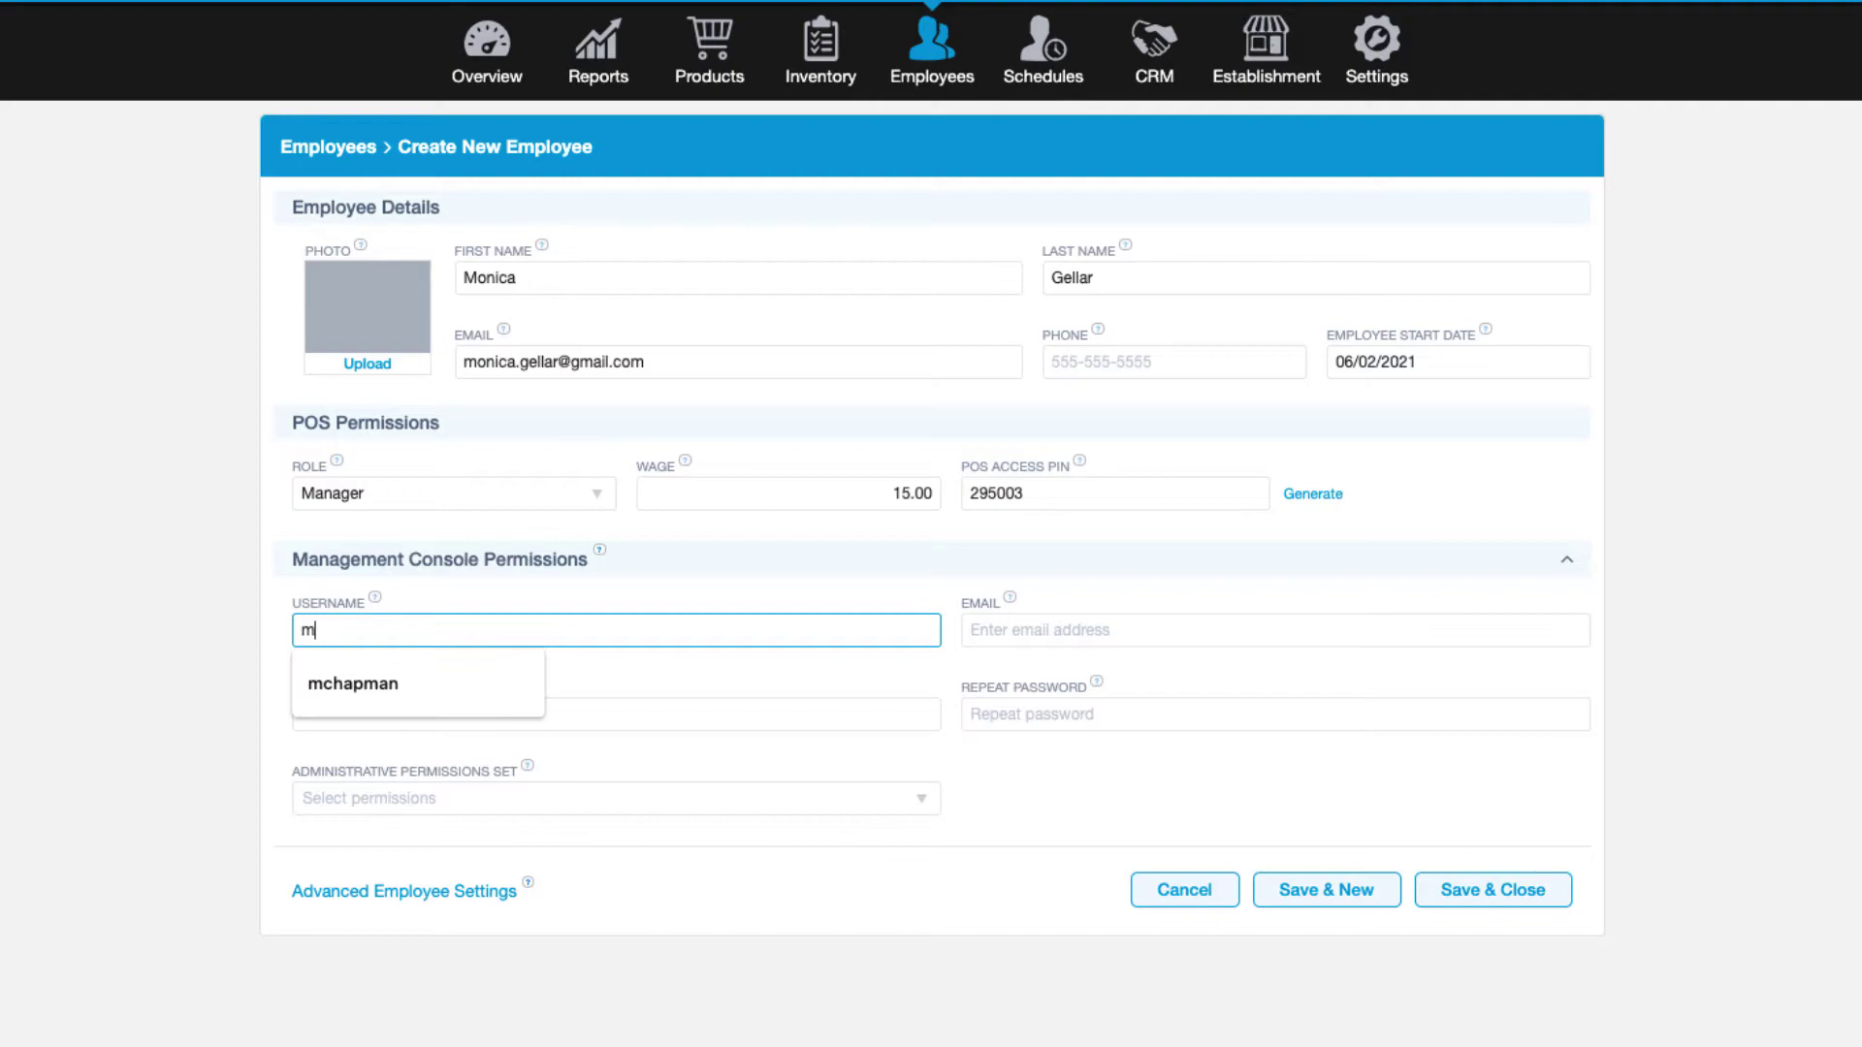
pyautogui.write('on')
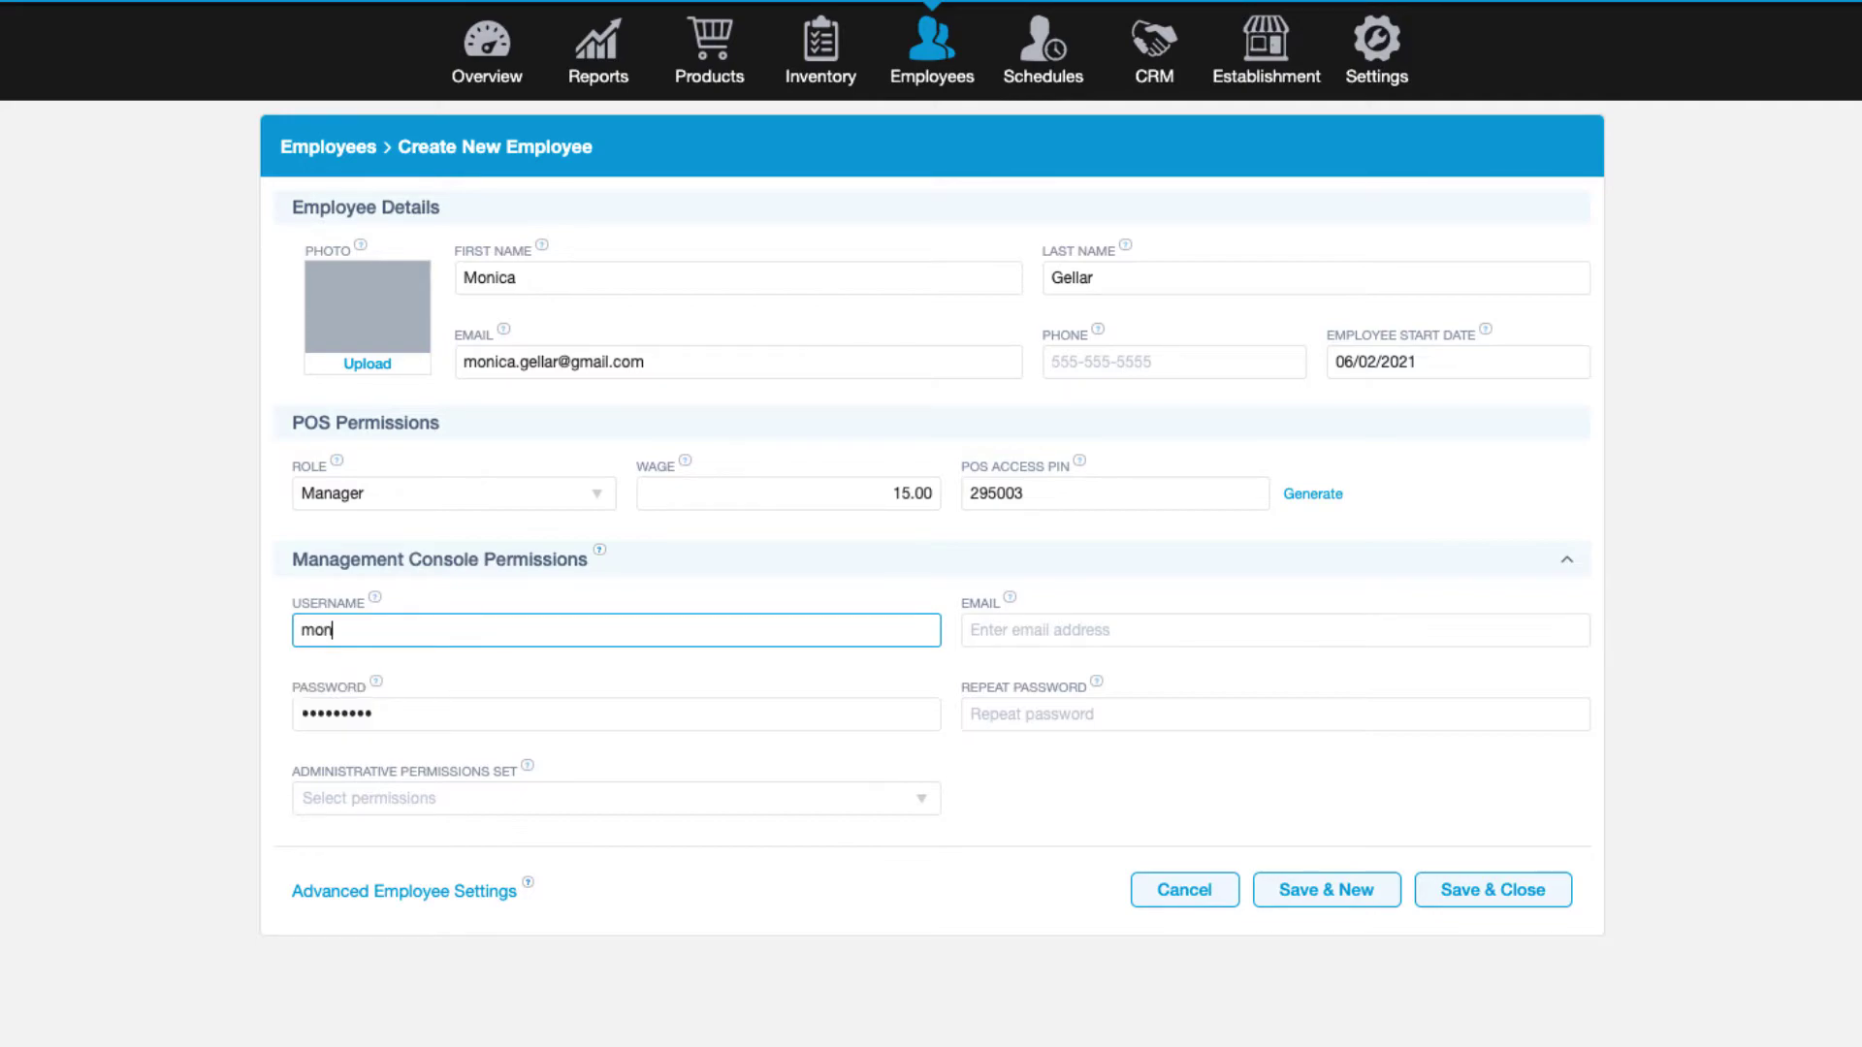
pyautogui.write('nieg')
pyautogui.click(1067, 630)
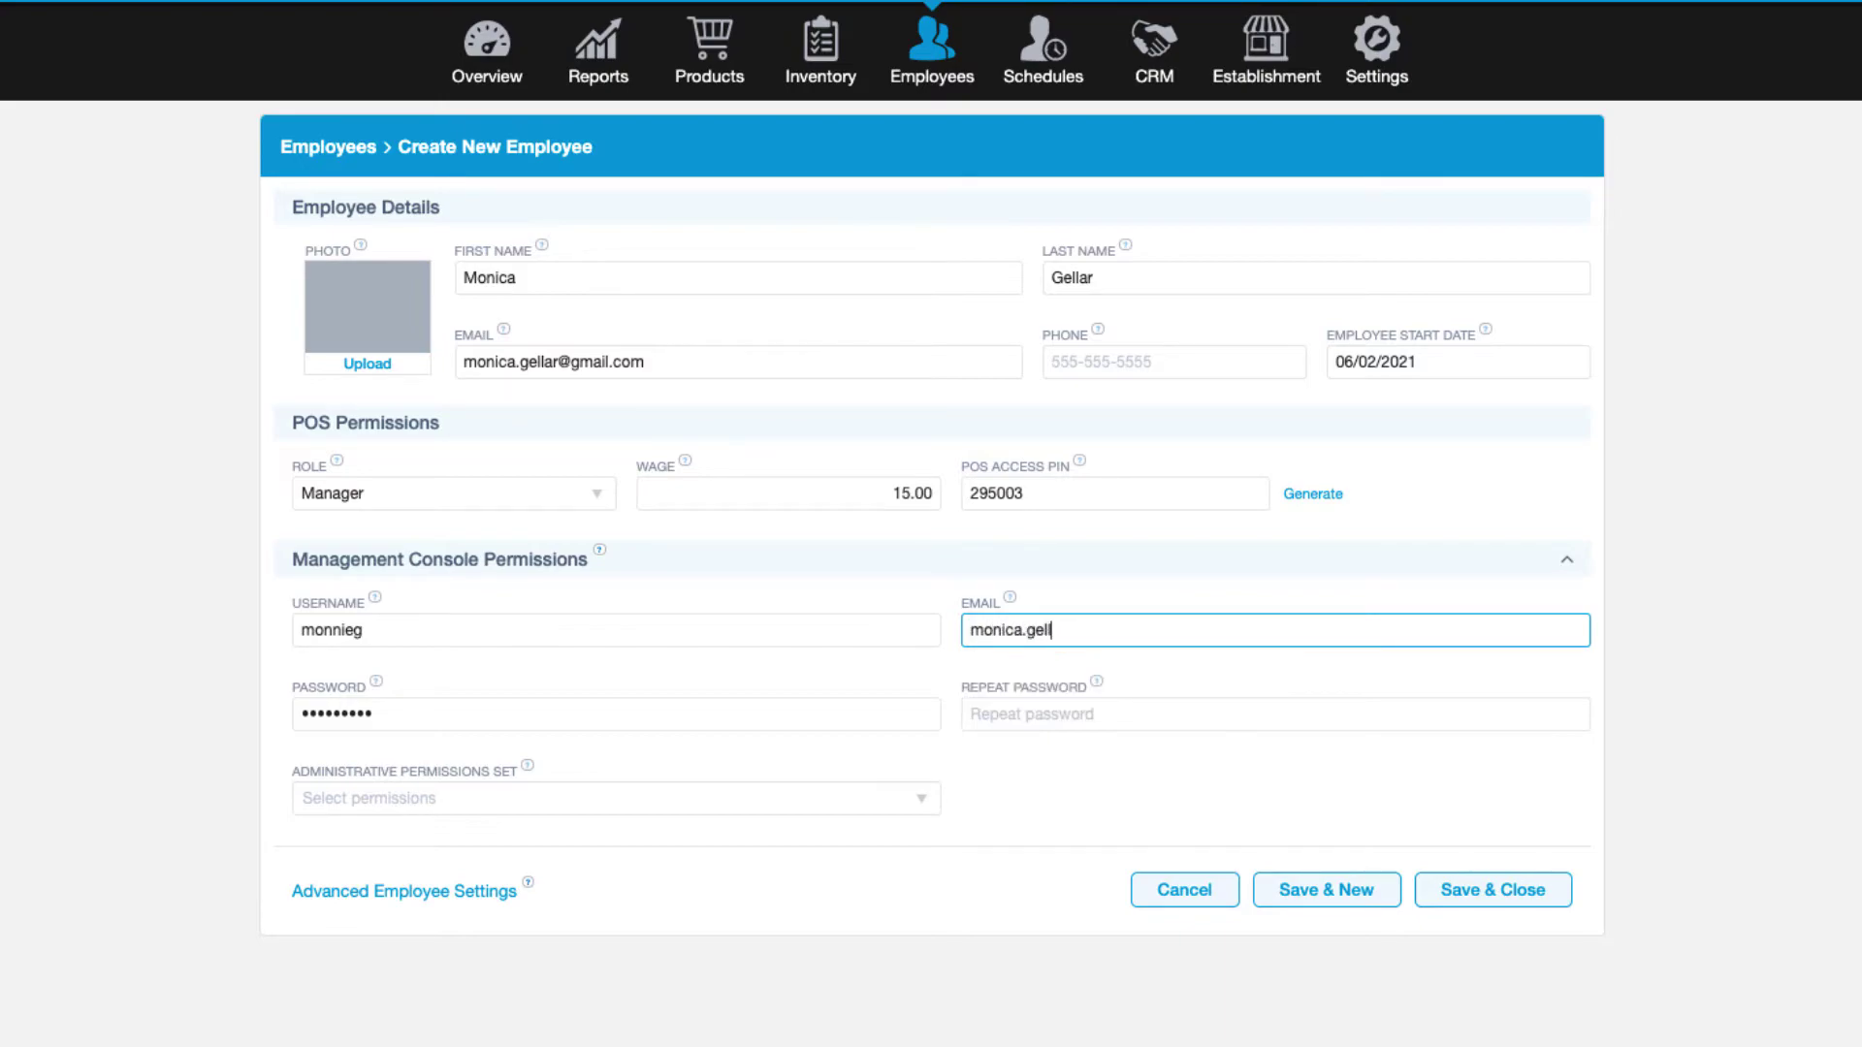
pyautogui.press('Tab')
pyautogui.write('*********')
pyautogui.press('Tab')
pyautogui.write('*********')
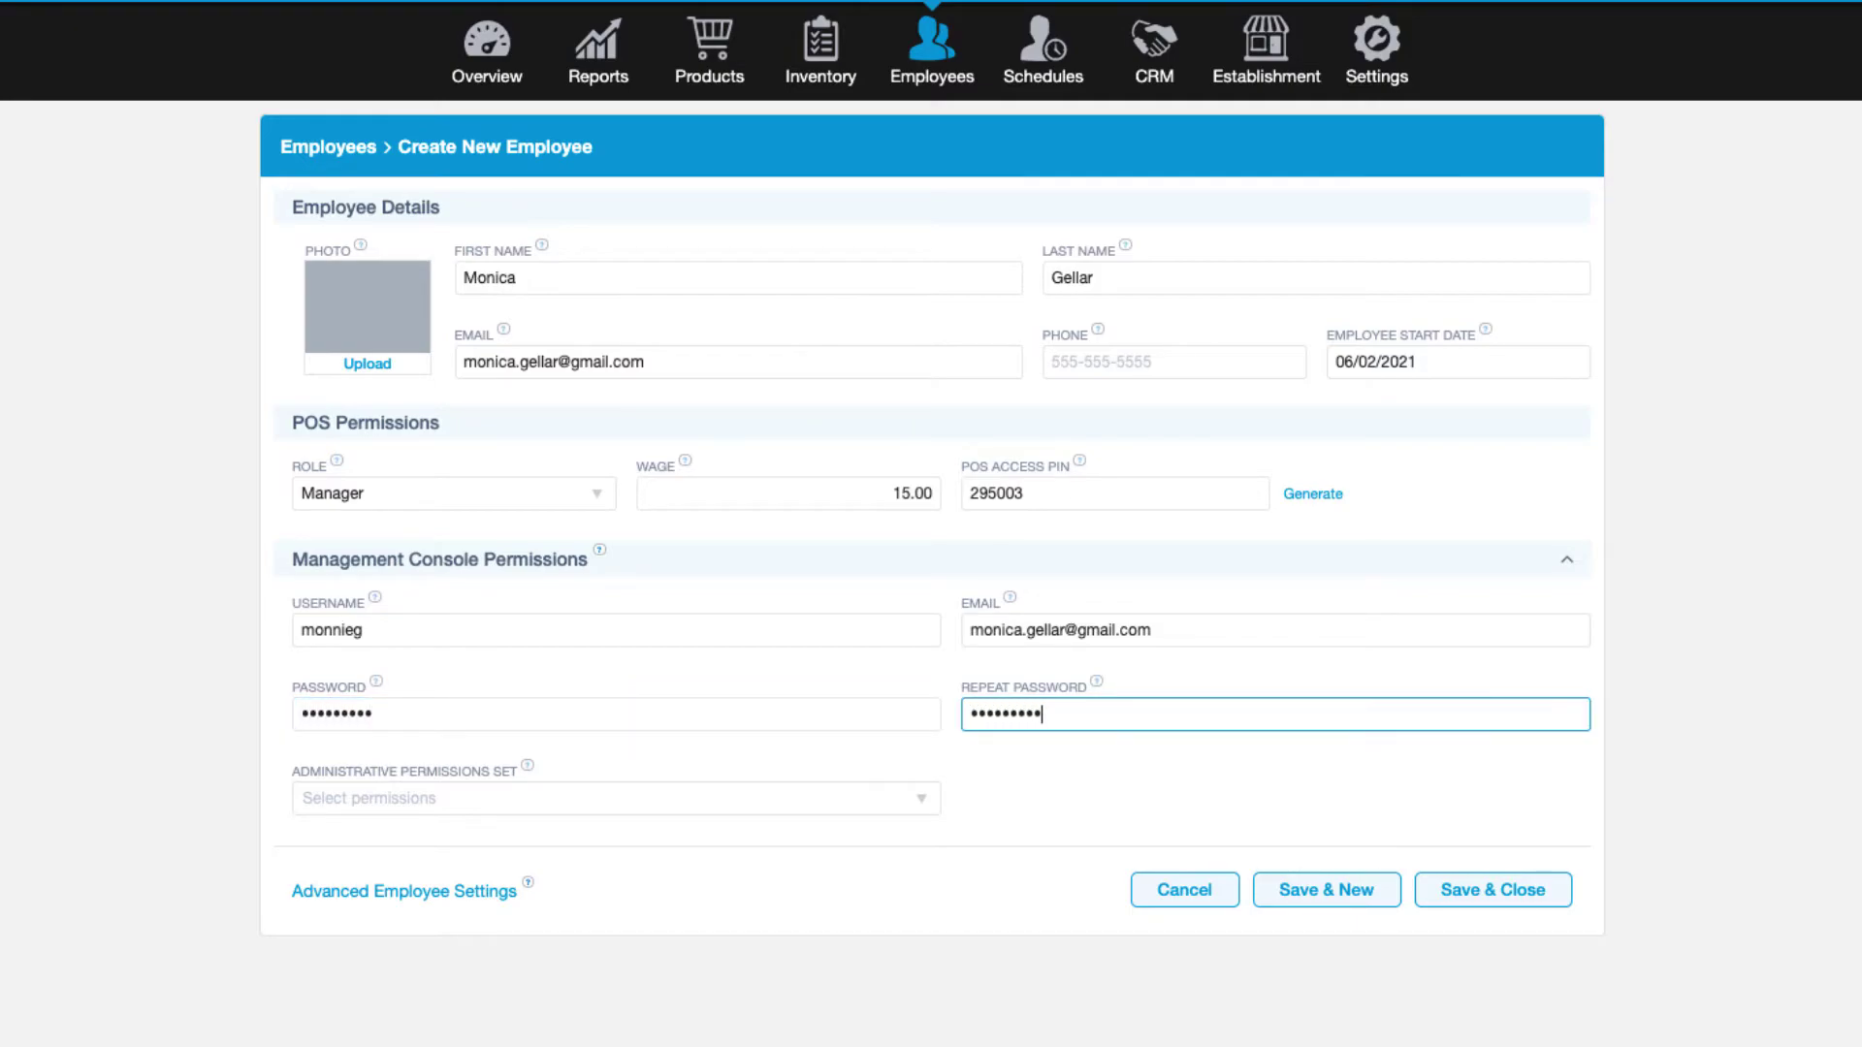
# Choose the Accountant Access permission set and attempt Save & Close.
pyautogui.click(616, 798)
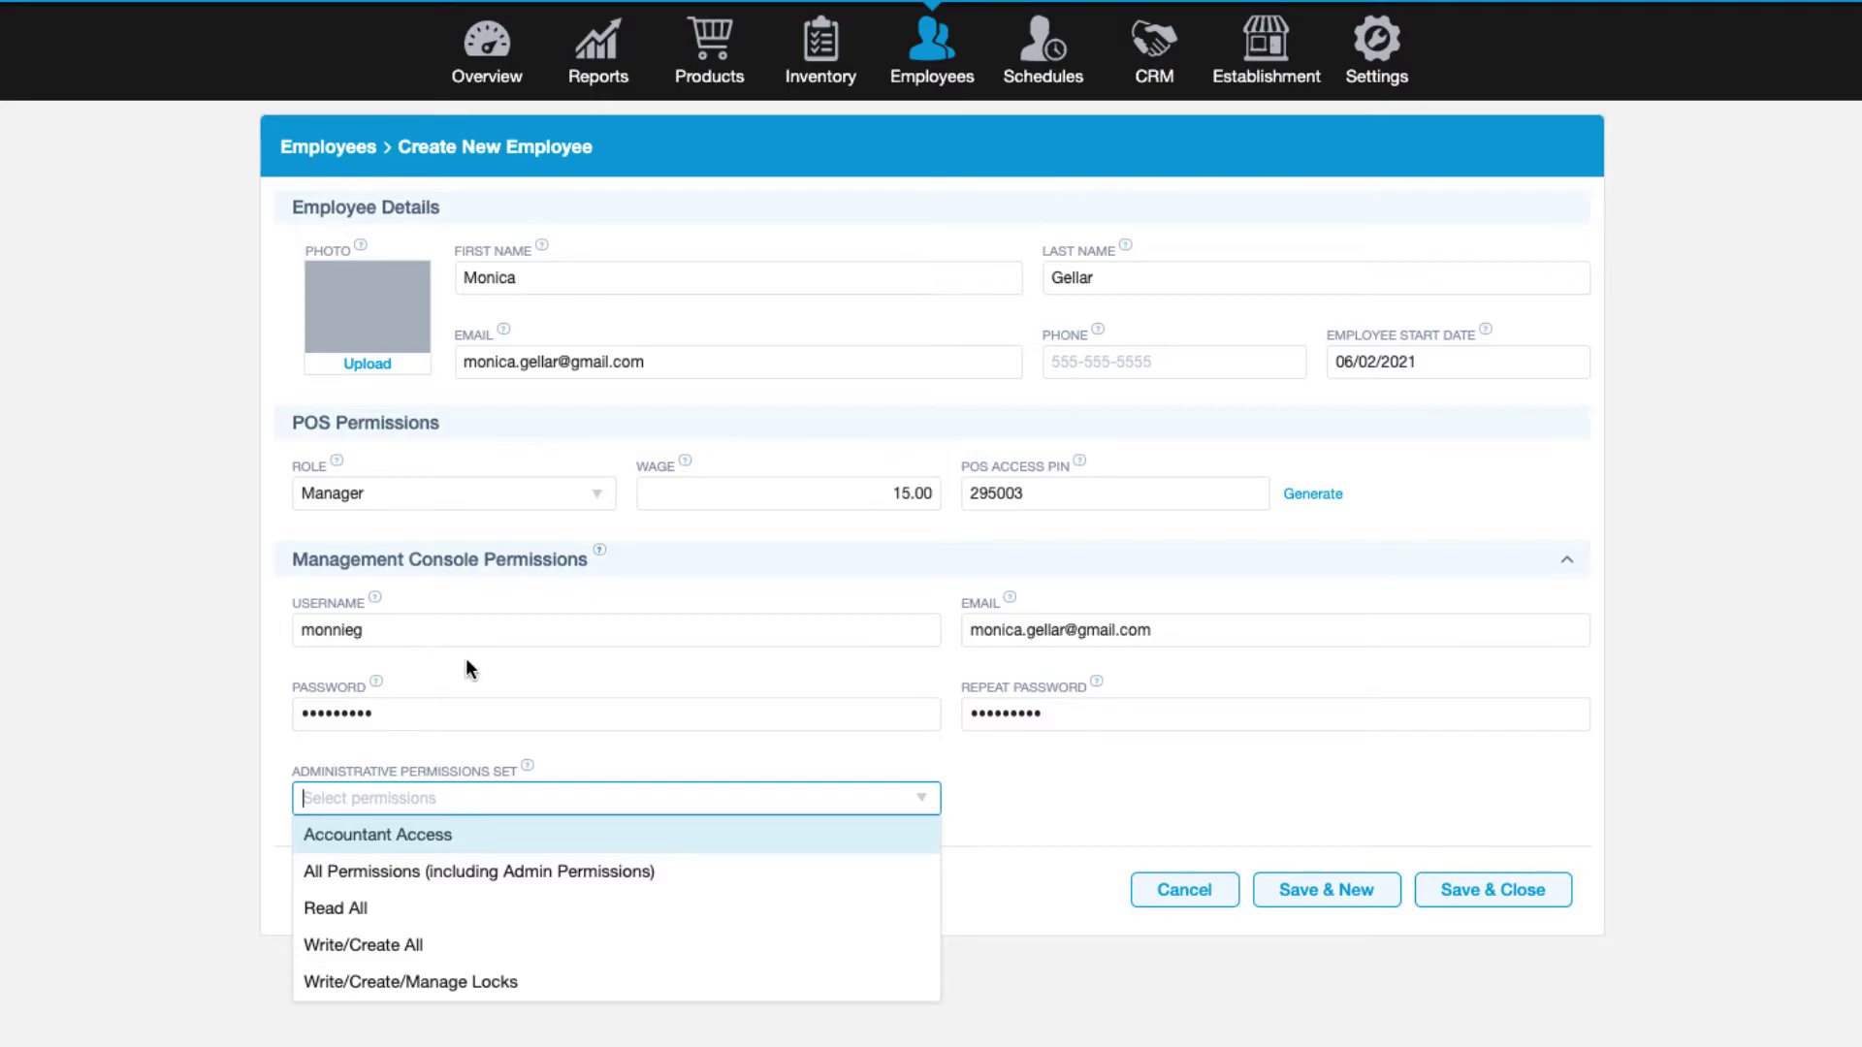
pyautogui.click(479, 837)
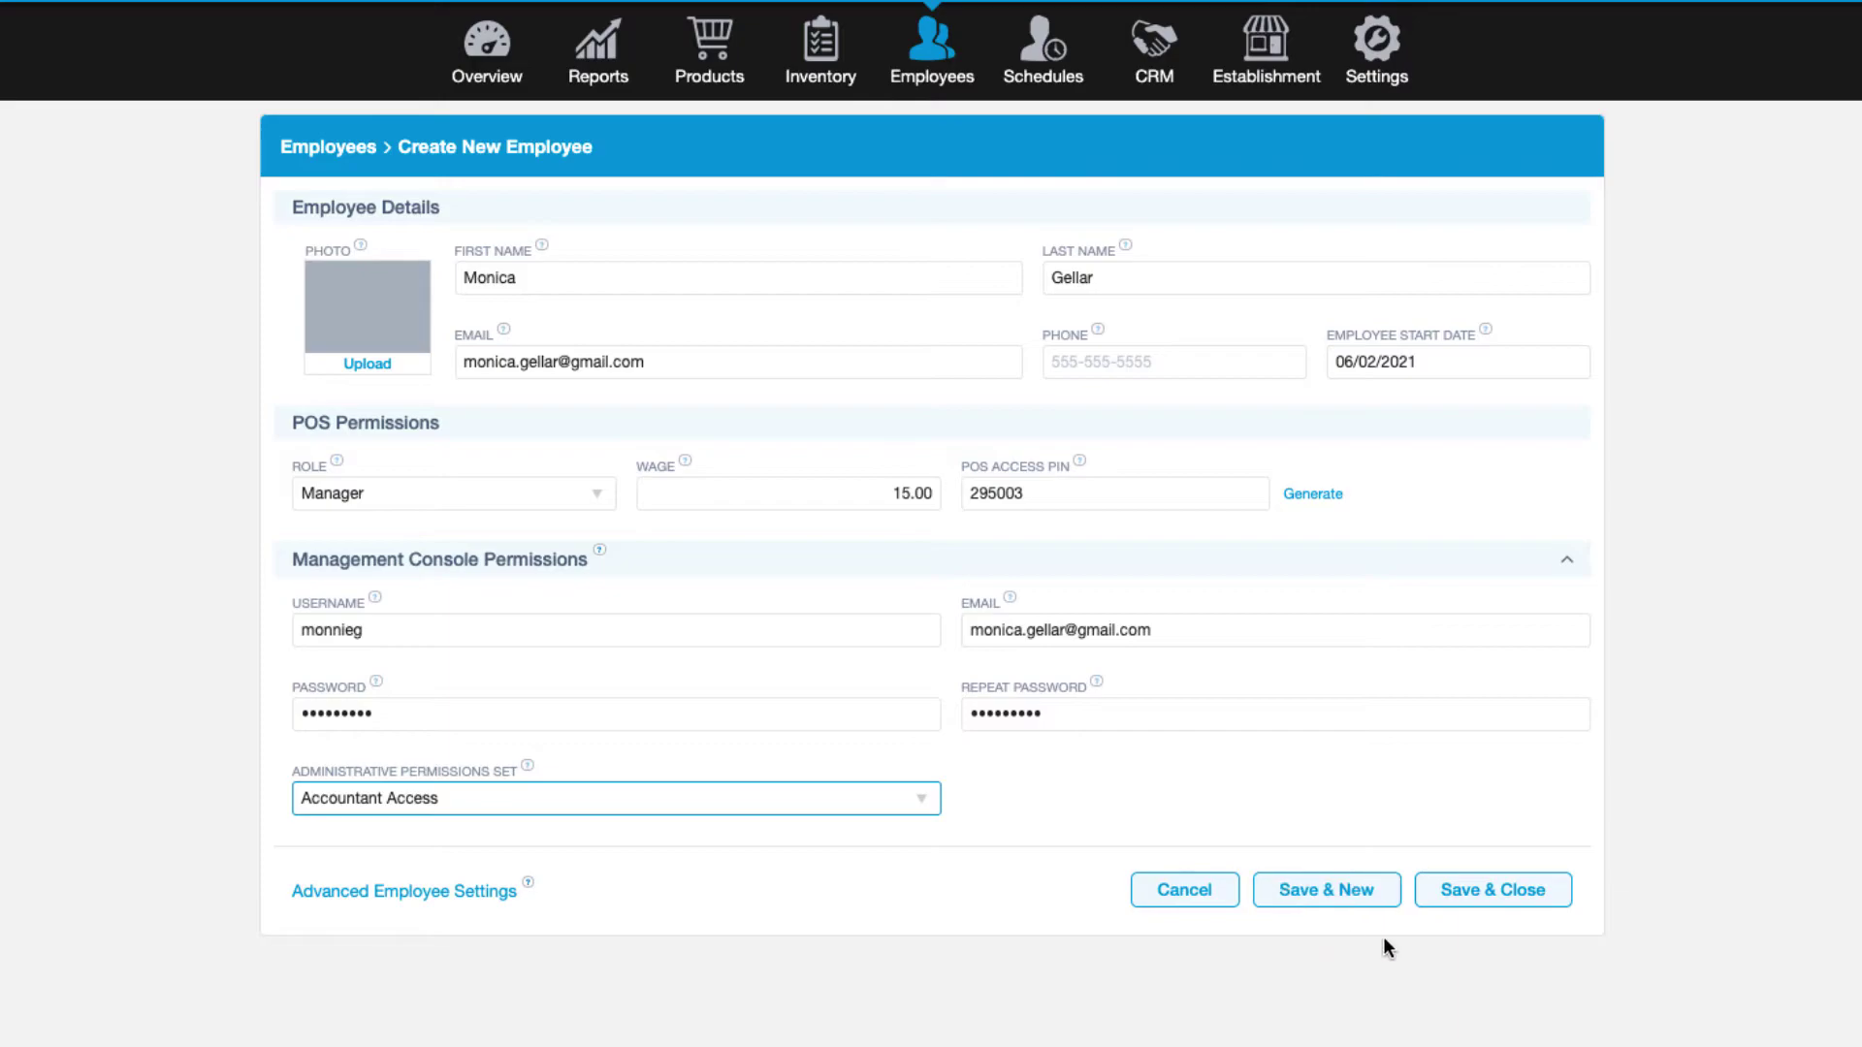
pyautogui.click(1494, 892)
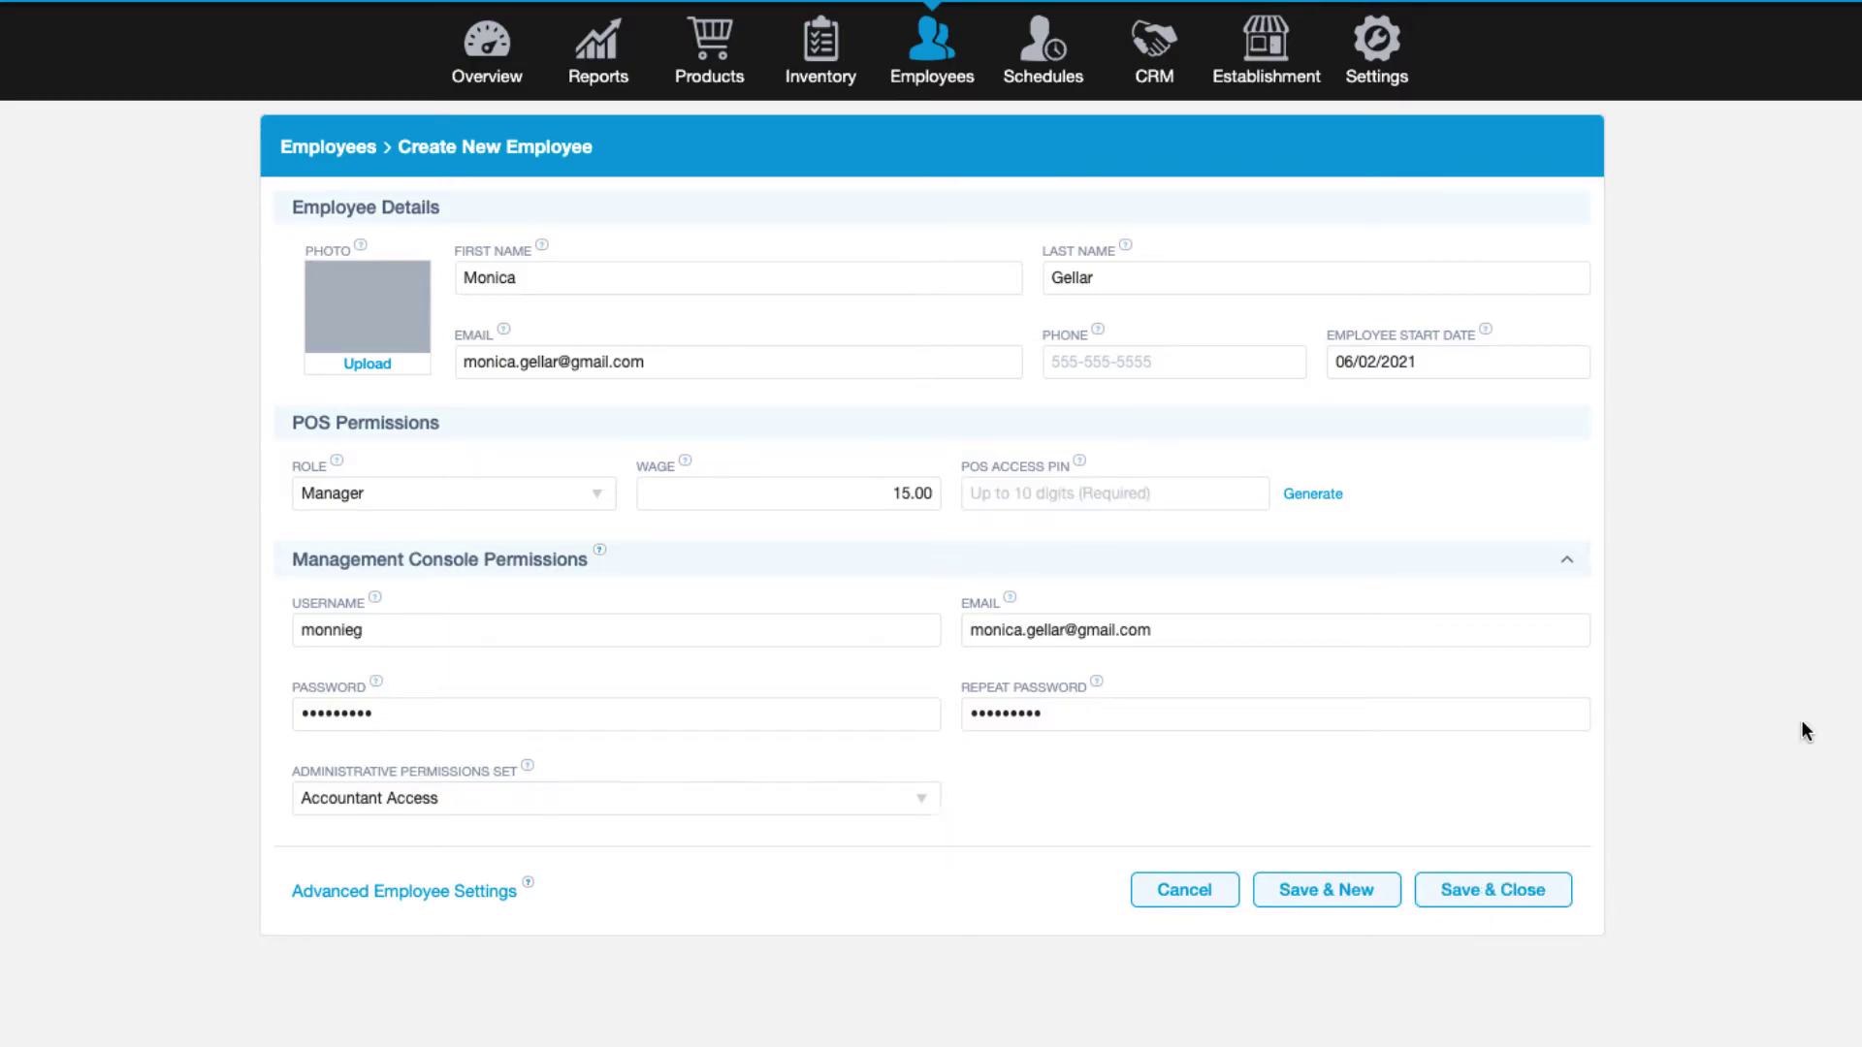
pyautogui.click(1476, 900)
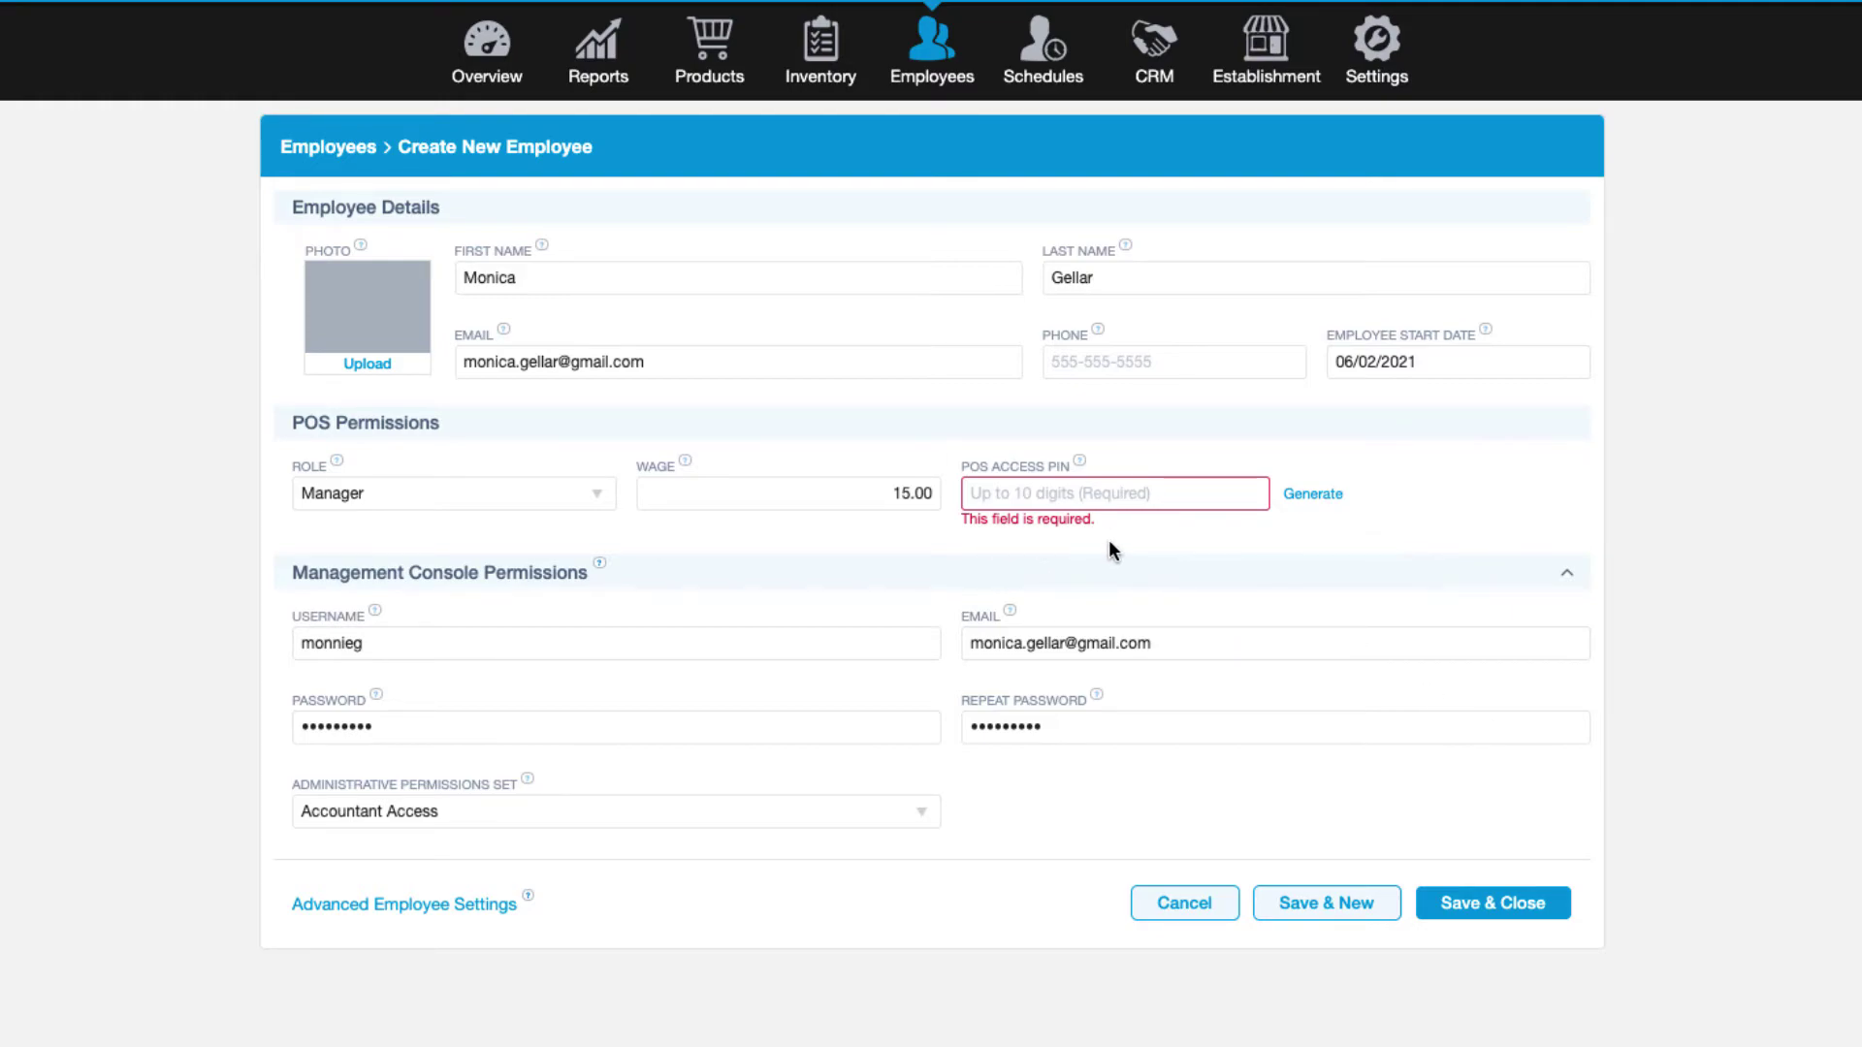
# Generate a fresh POS access PIN and save the employee with Save & Close.
pyautogui.click(1333, 502)
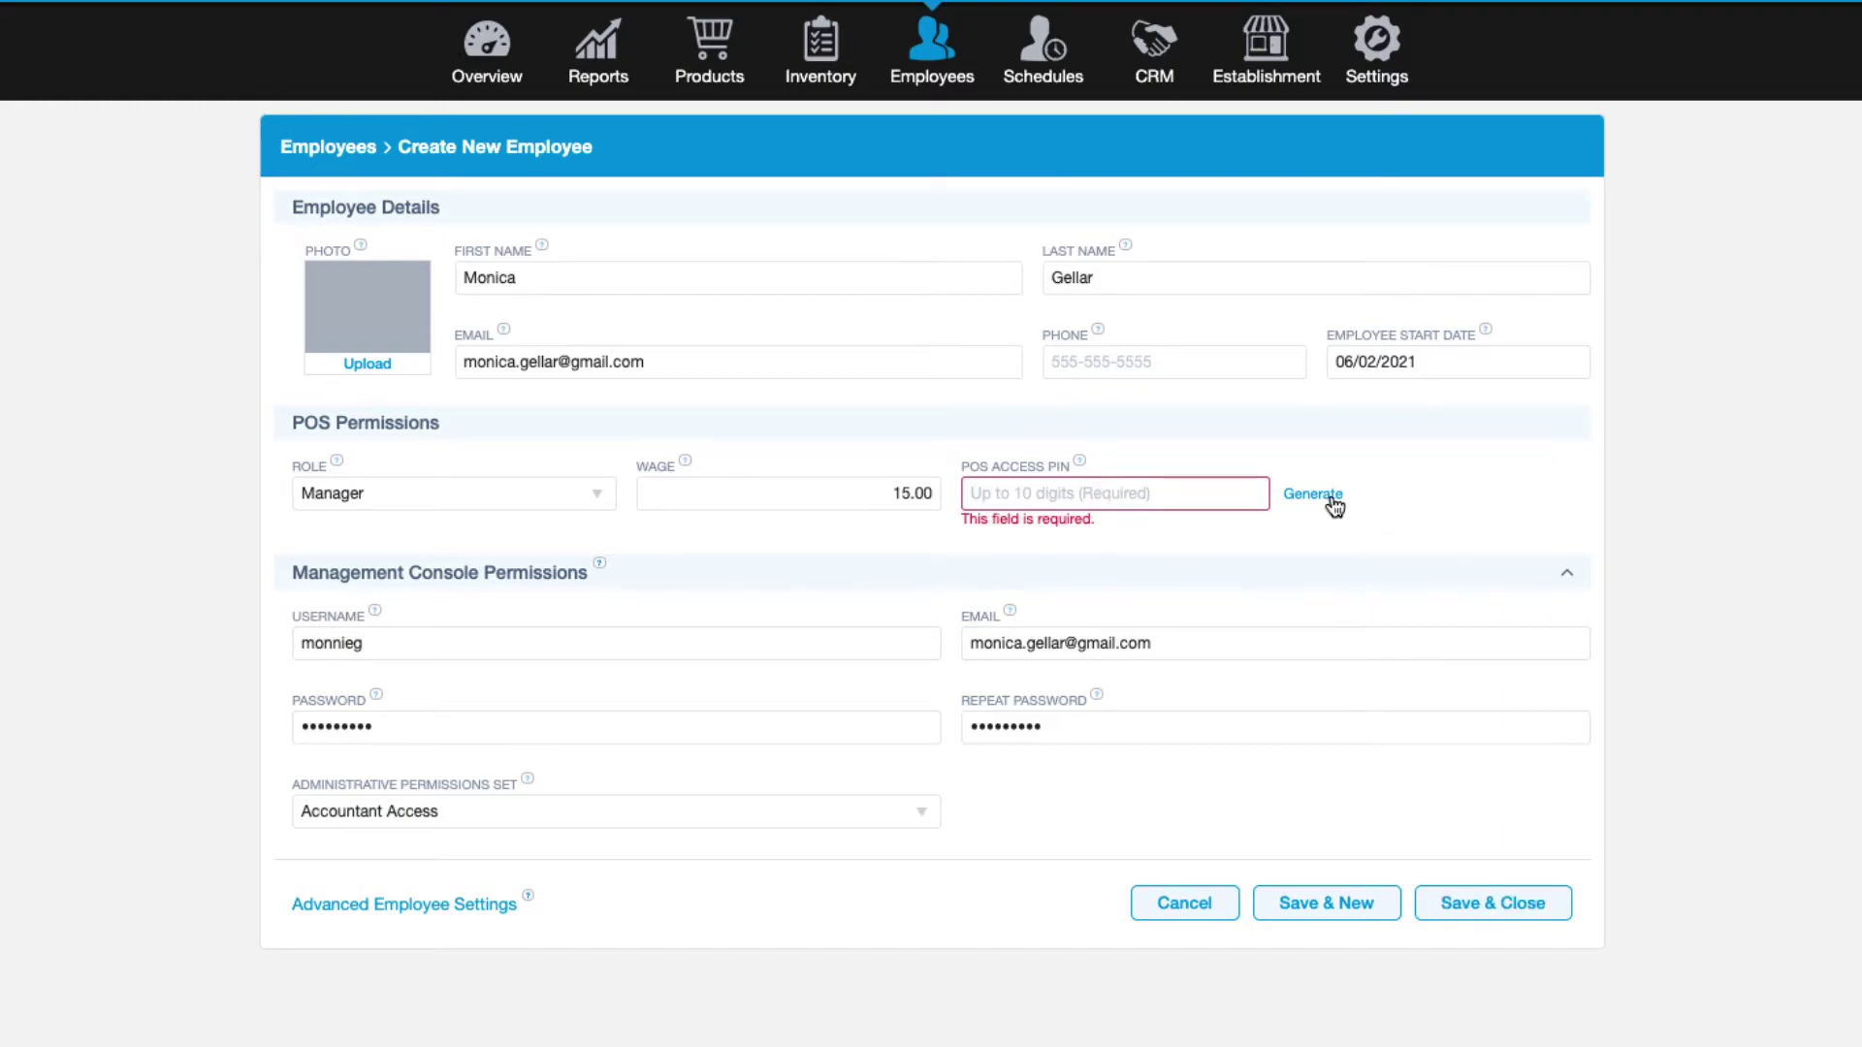
pyautogui.click(1498, 892)
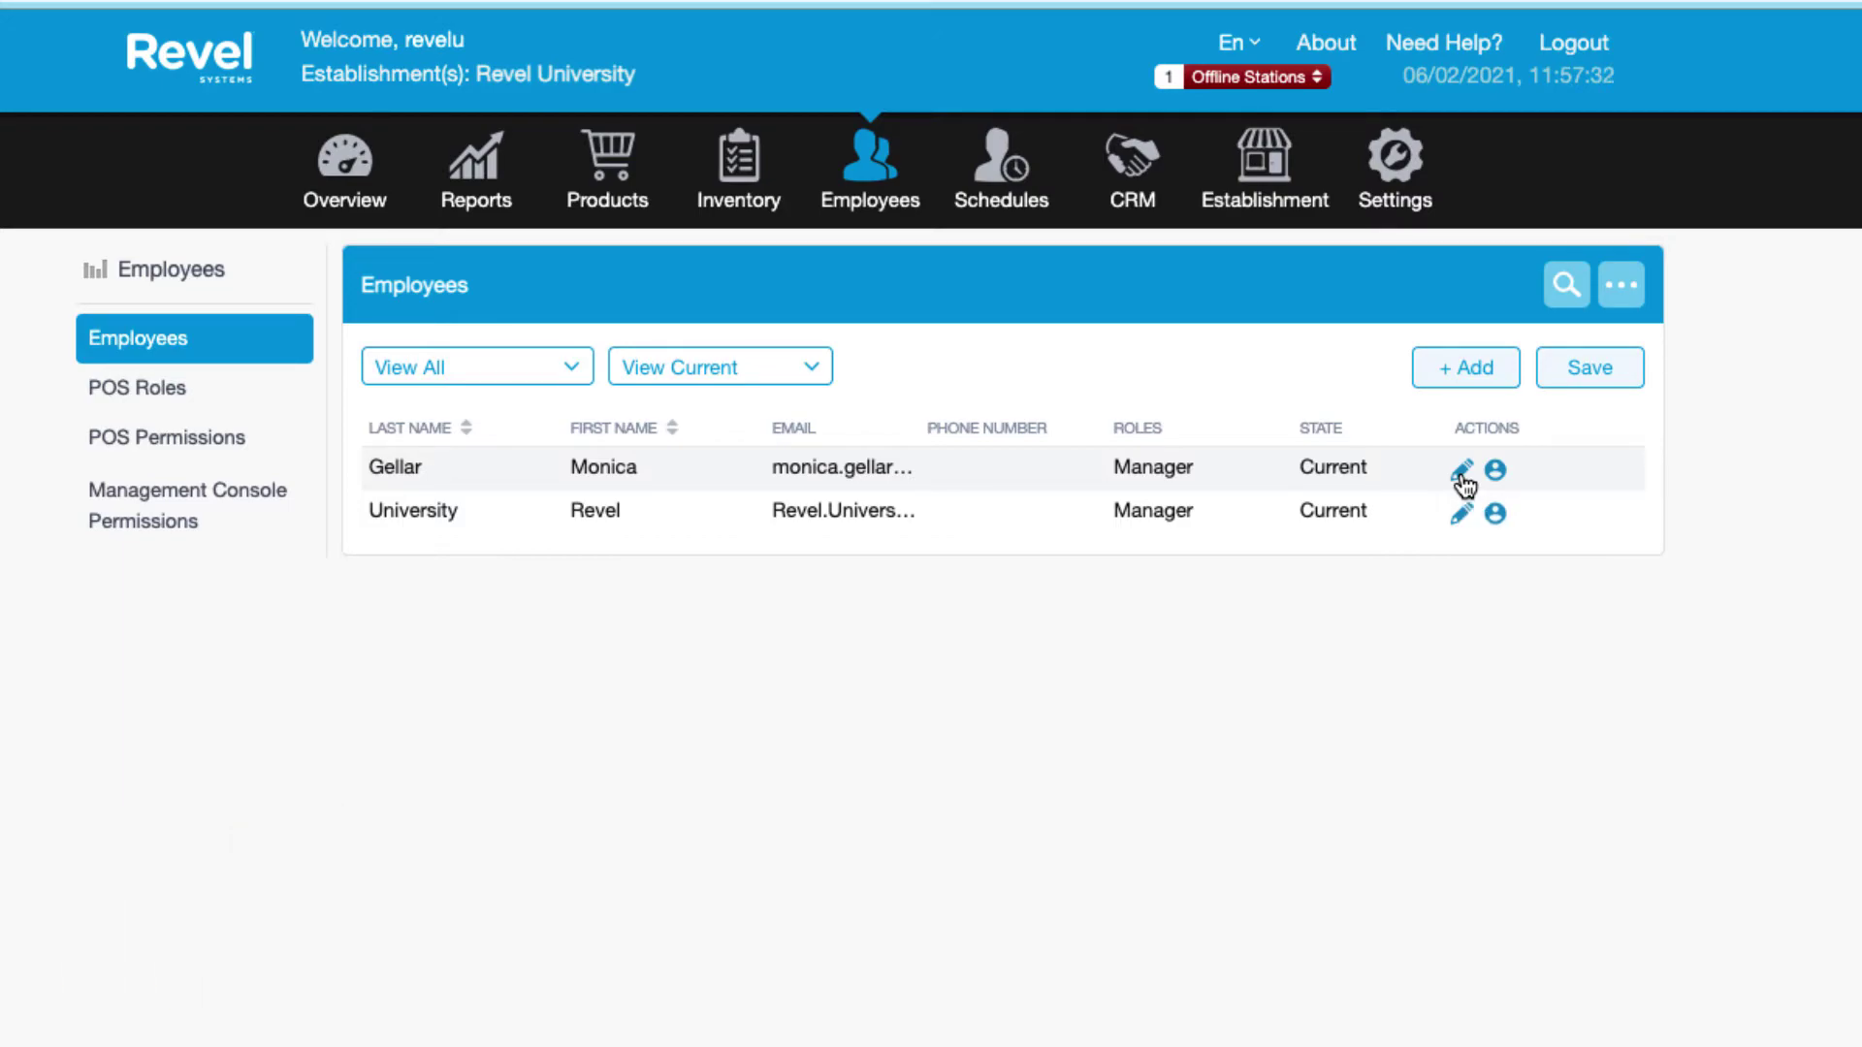
# Edit the employee and add a second role, Bartender1, at an 8.00 wage.
pyautogui.click(1463, 482)
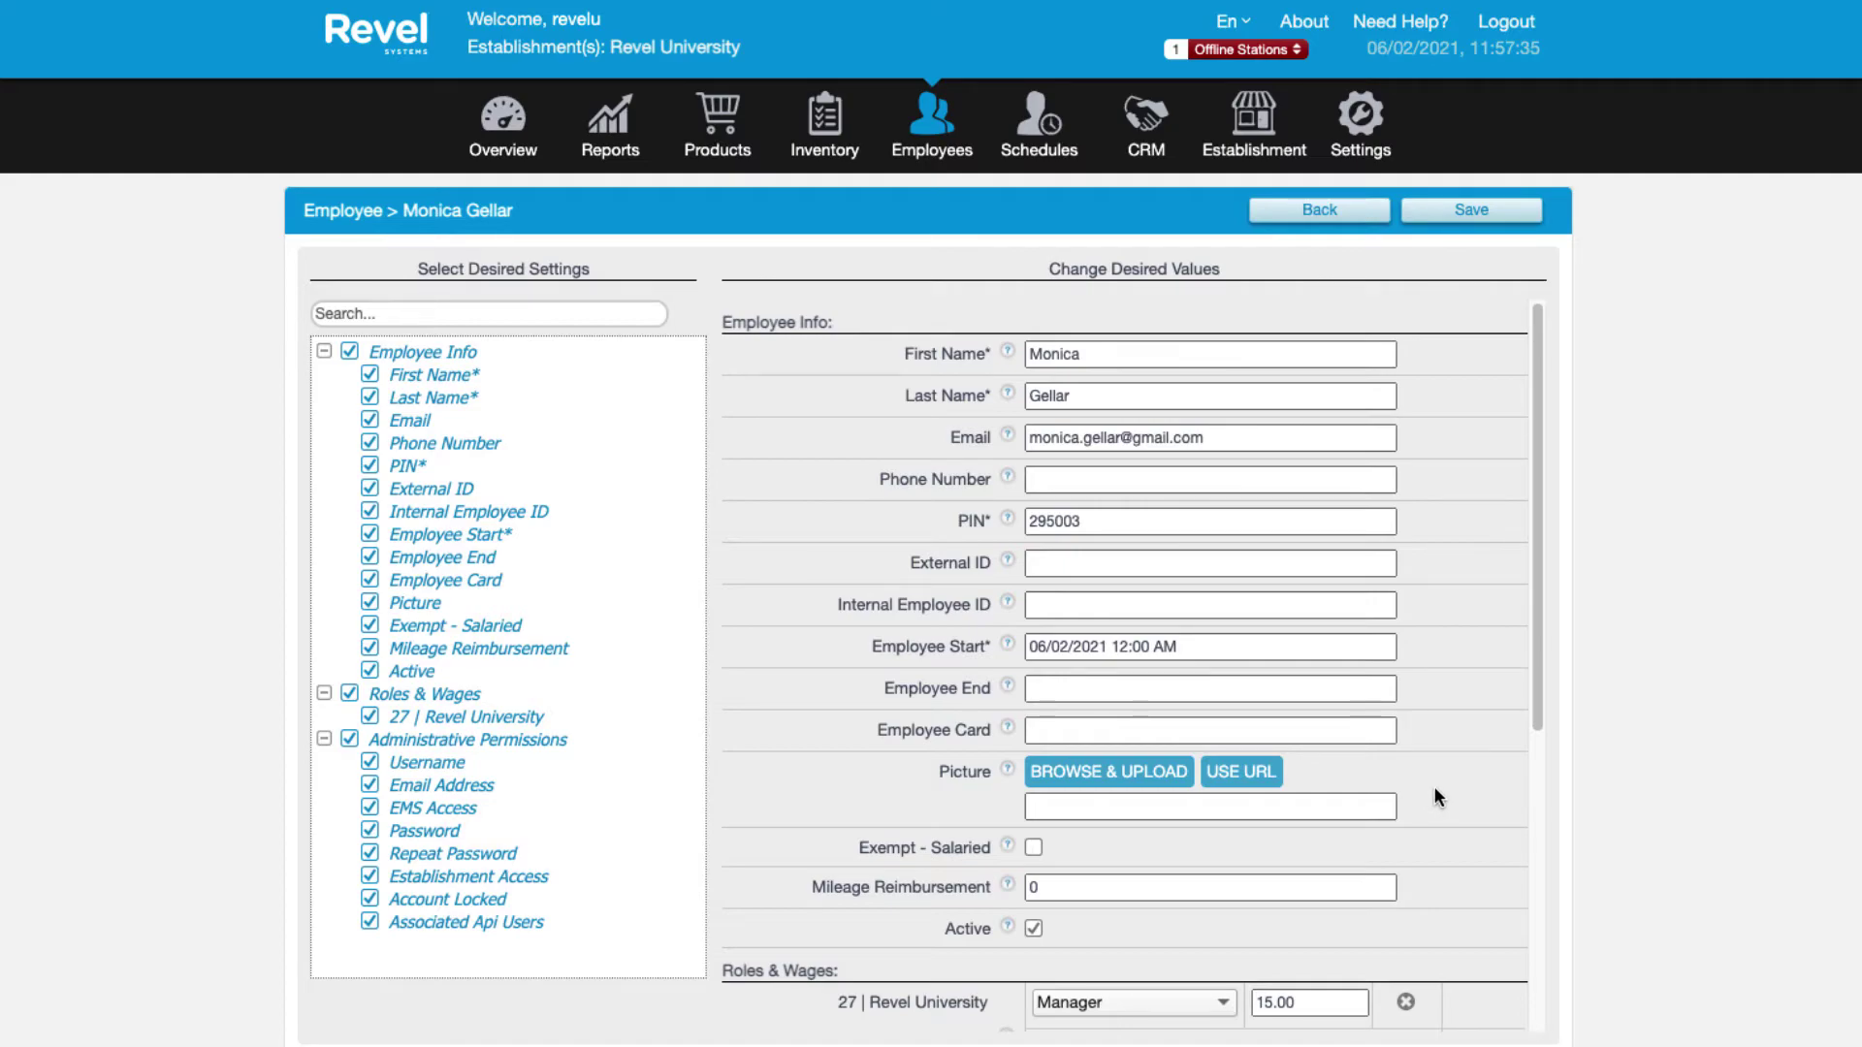
pyautogui.scroll(-1, 1433, 785)
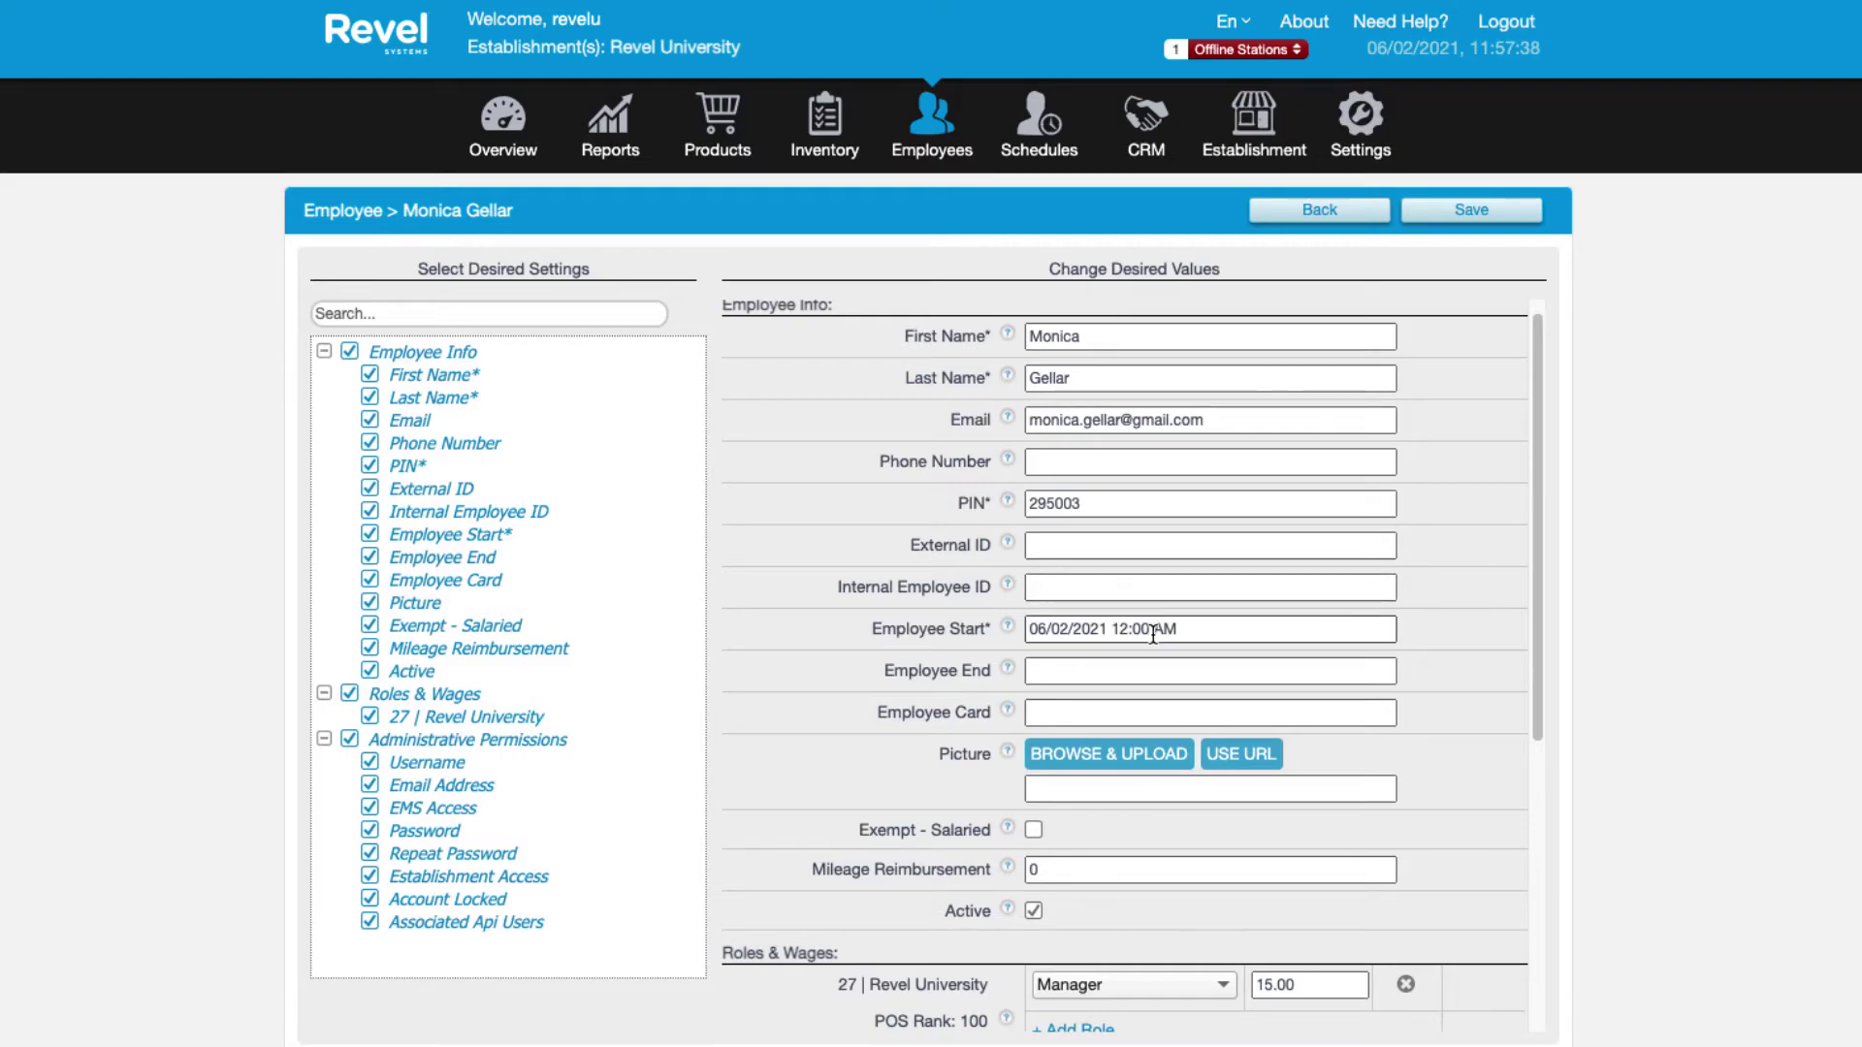
pyautogui.scroll(-1, 1205, 931)
pyautogui.scroll(-5, 1203, 927)
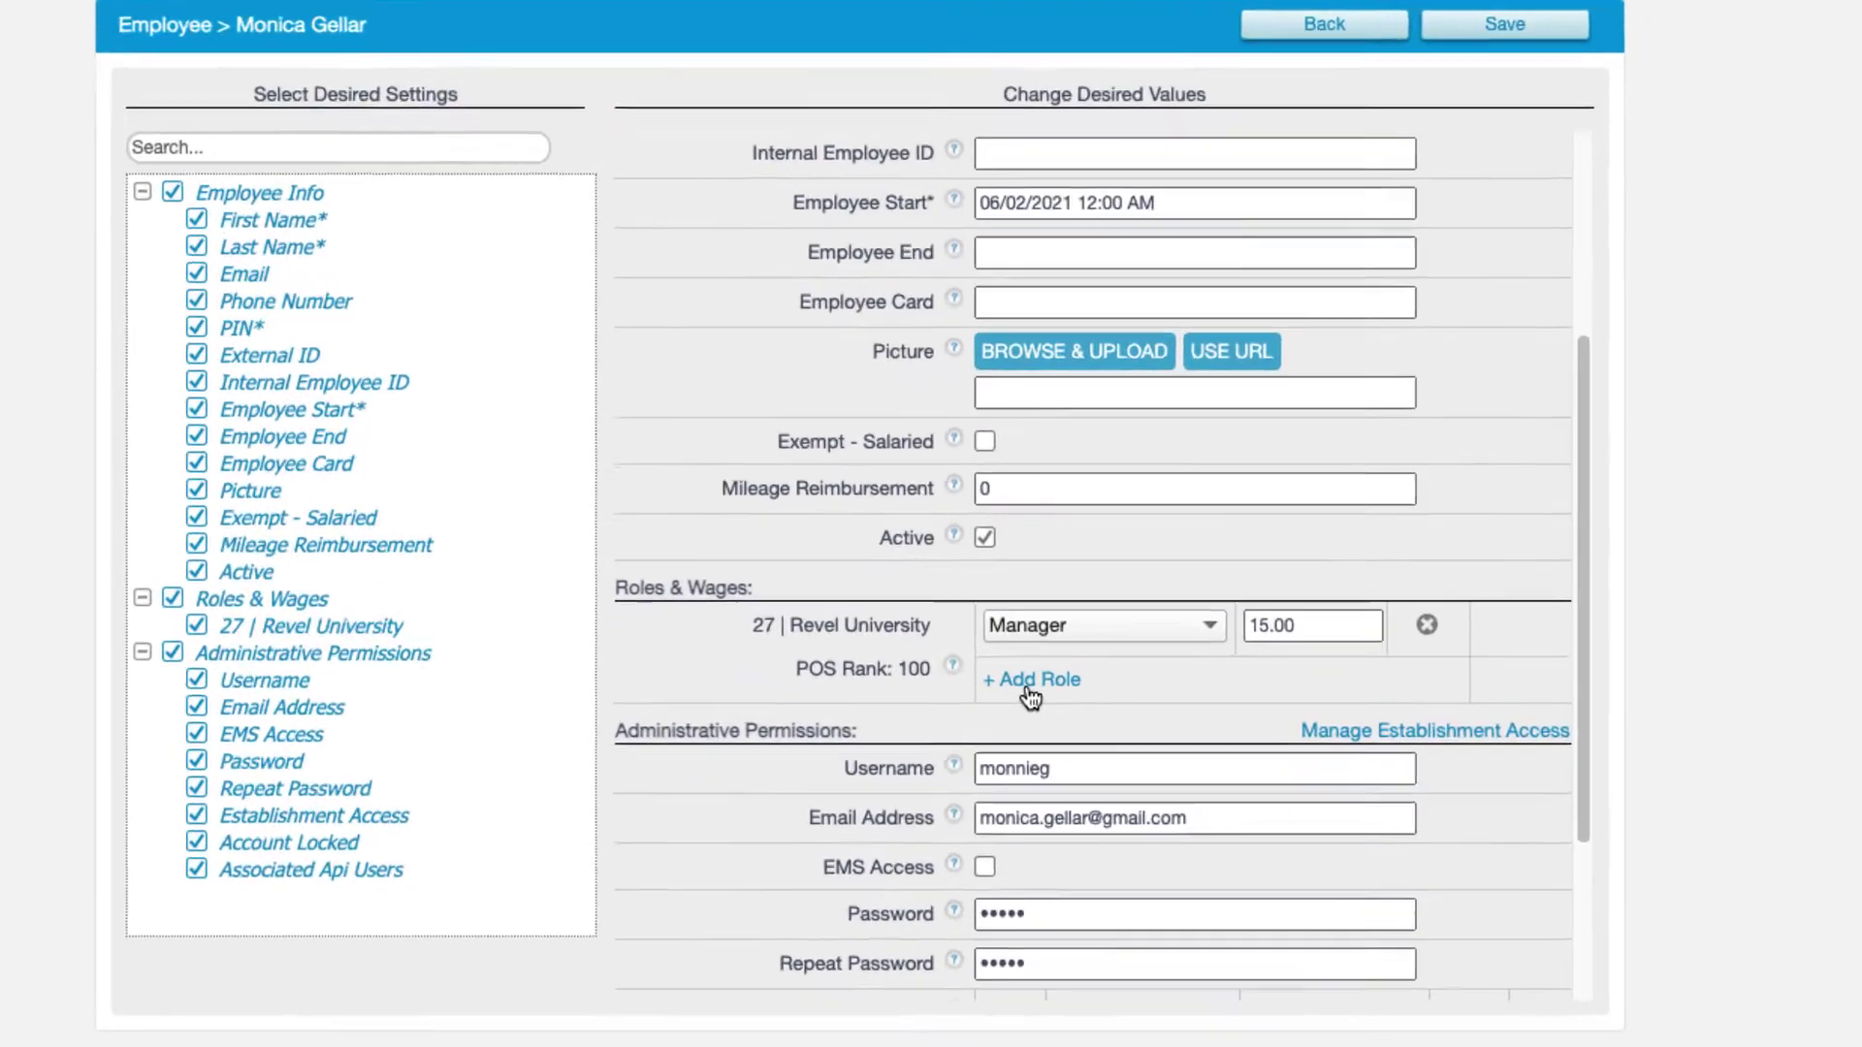
pyautogui.click(1024, 685)
pyautogui.click(1038, 670)
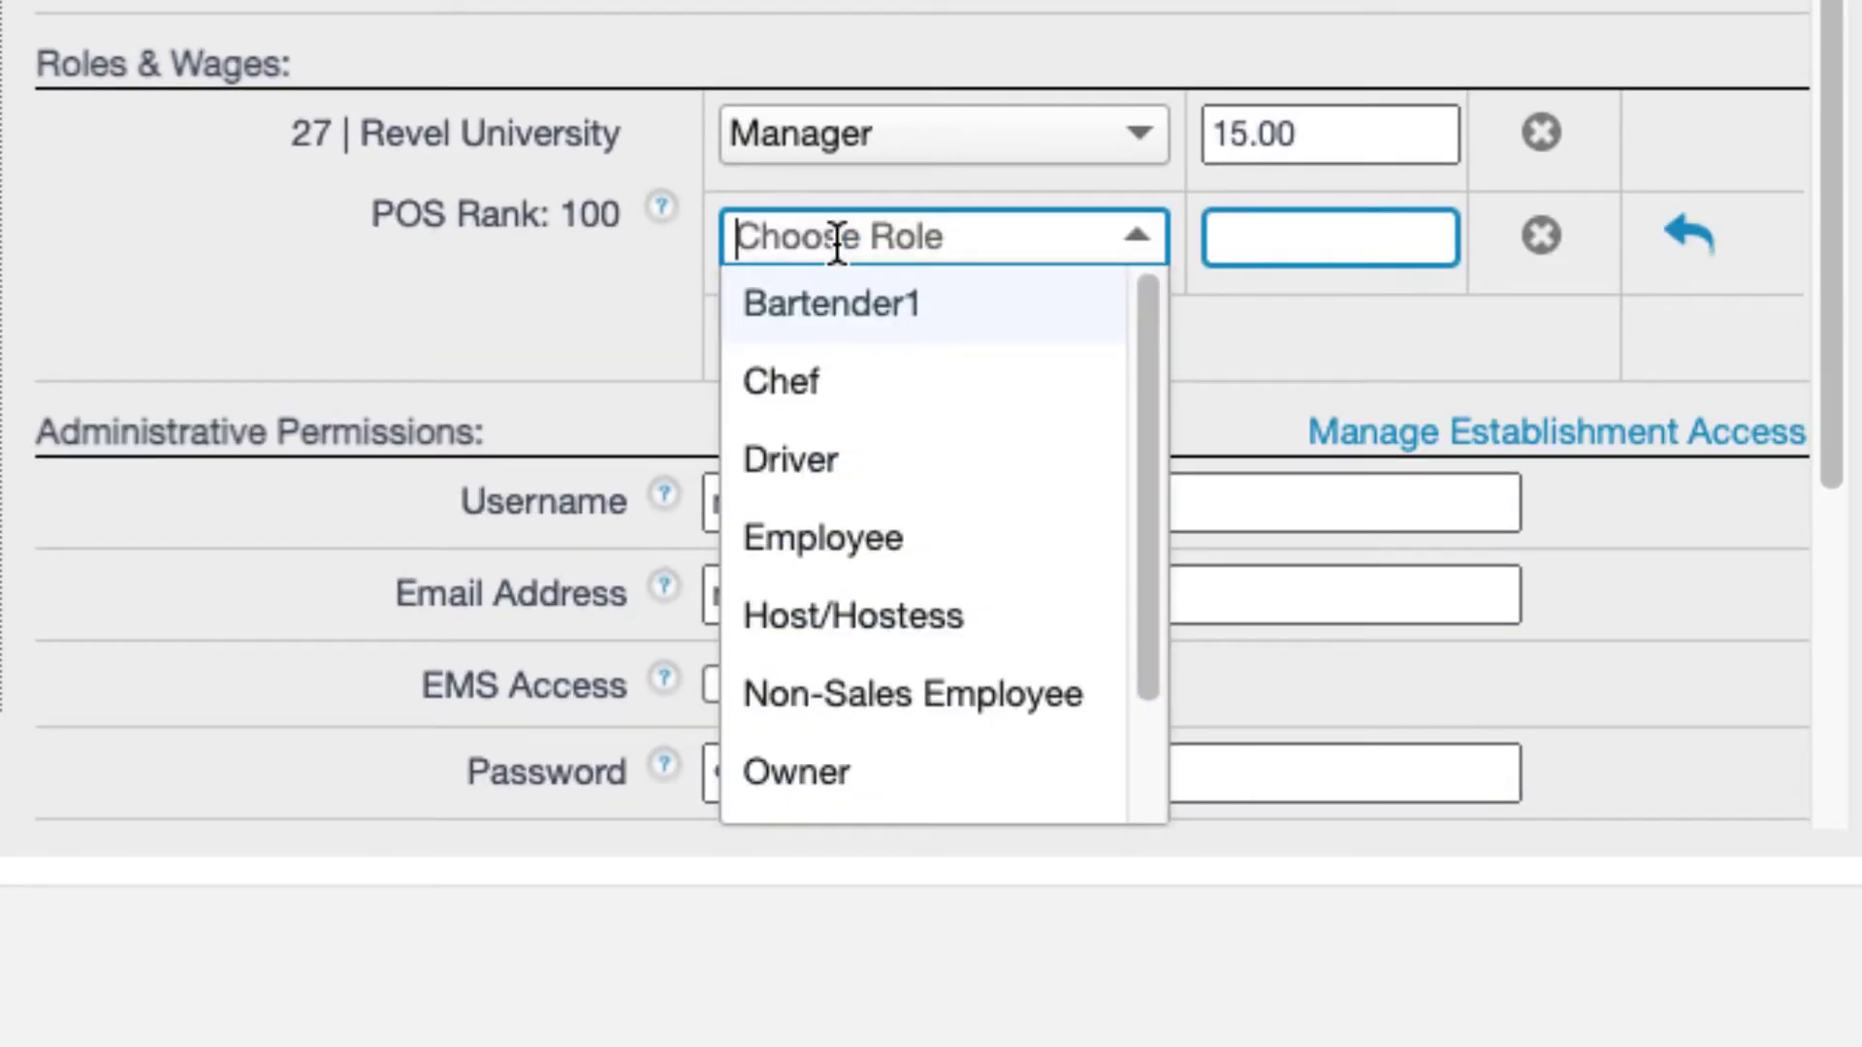
pyautogui.click(846, 346)
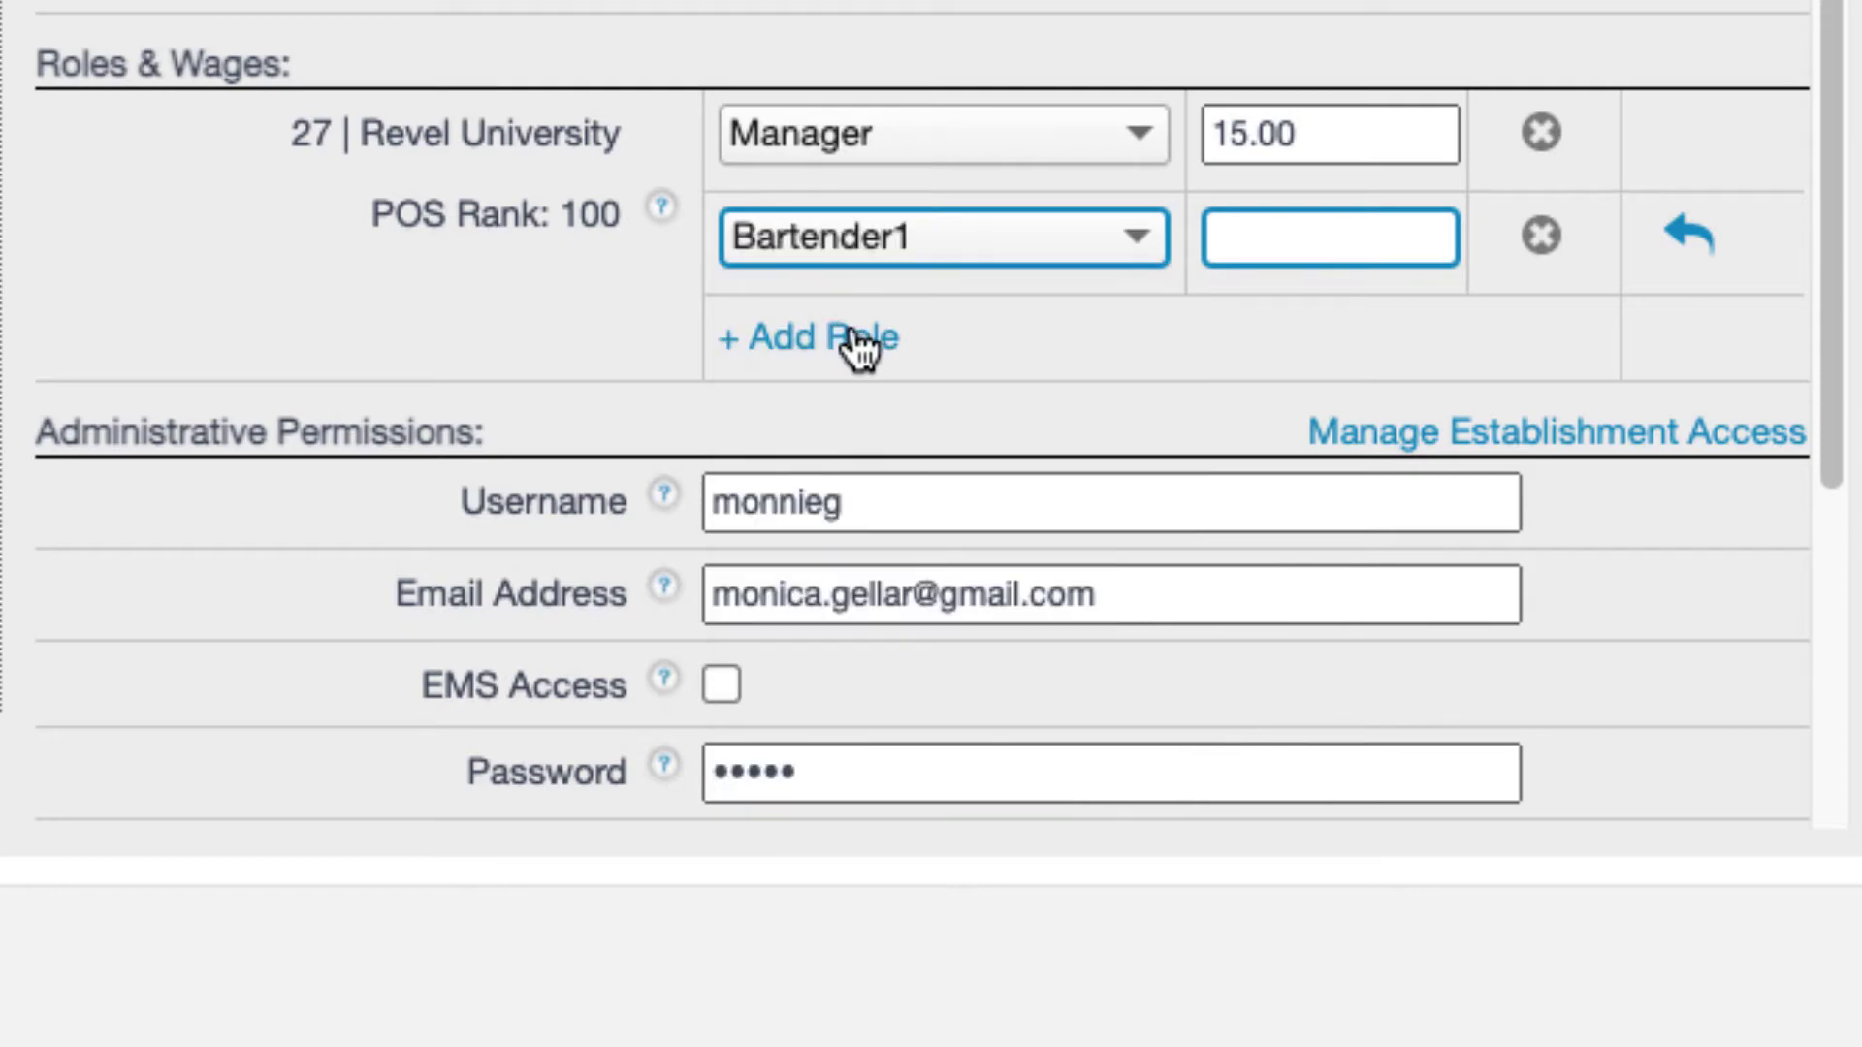
pyautogui.click(1271, 241)
pyautogui.write('8.00')
# Toggle the employee's EMS Access on and then back off.
pyautogui.scroll(-2, 1205, 478)
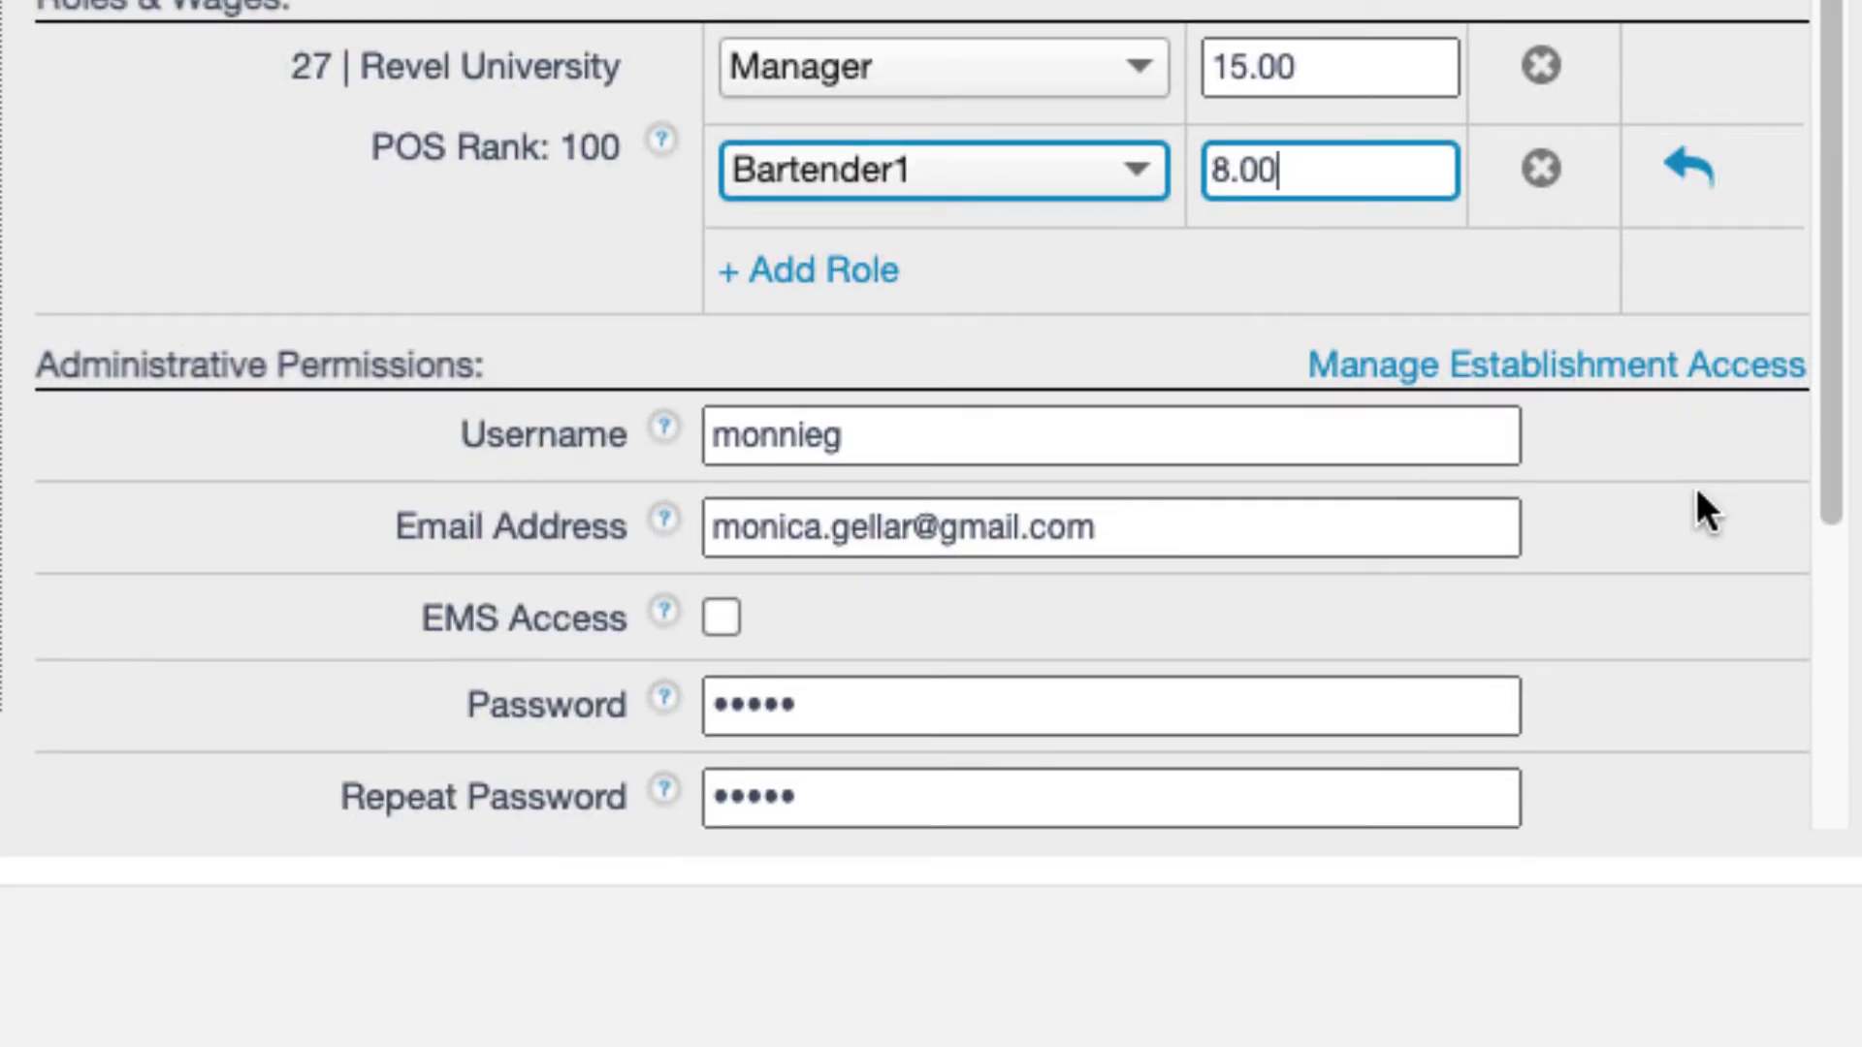
pyautogui.scroll(-1, 1691, 486)
pyautogui.scroll(-2, 1690, 487)
pyautogui.scroll(-1, 1690, 488)
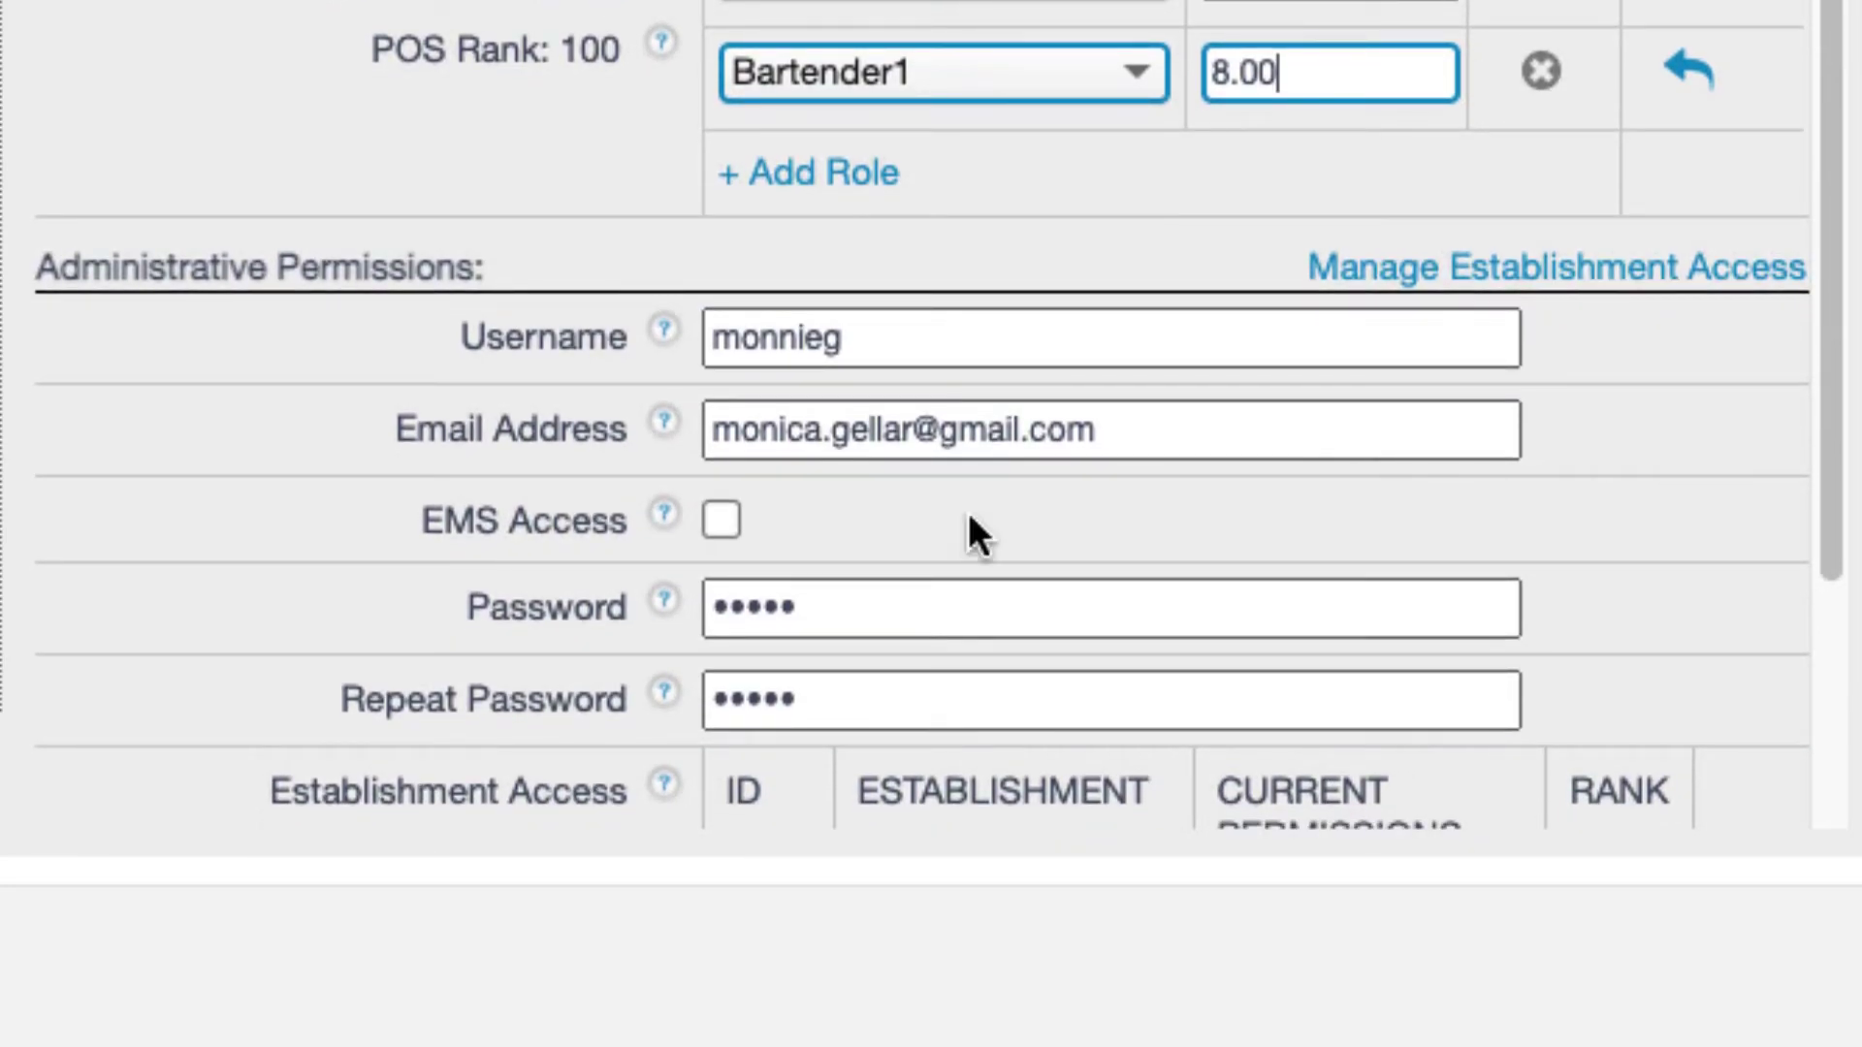
pyautogui.click(724, 522)
pyautogui.click(721, 530)
pyautogui.click(725, 543)
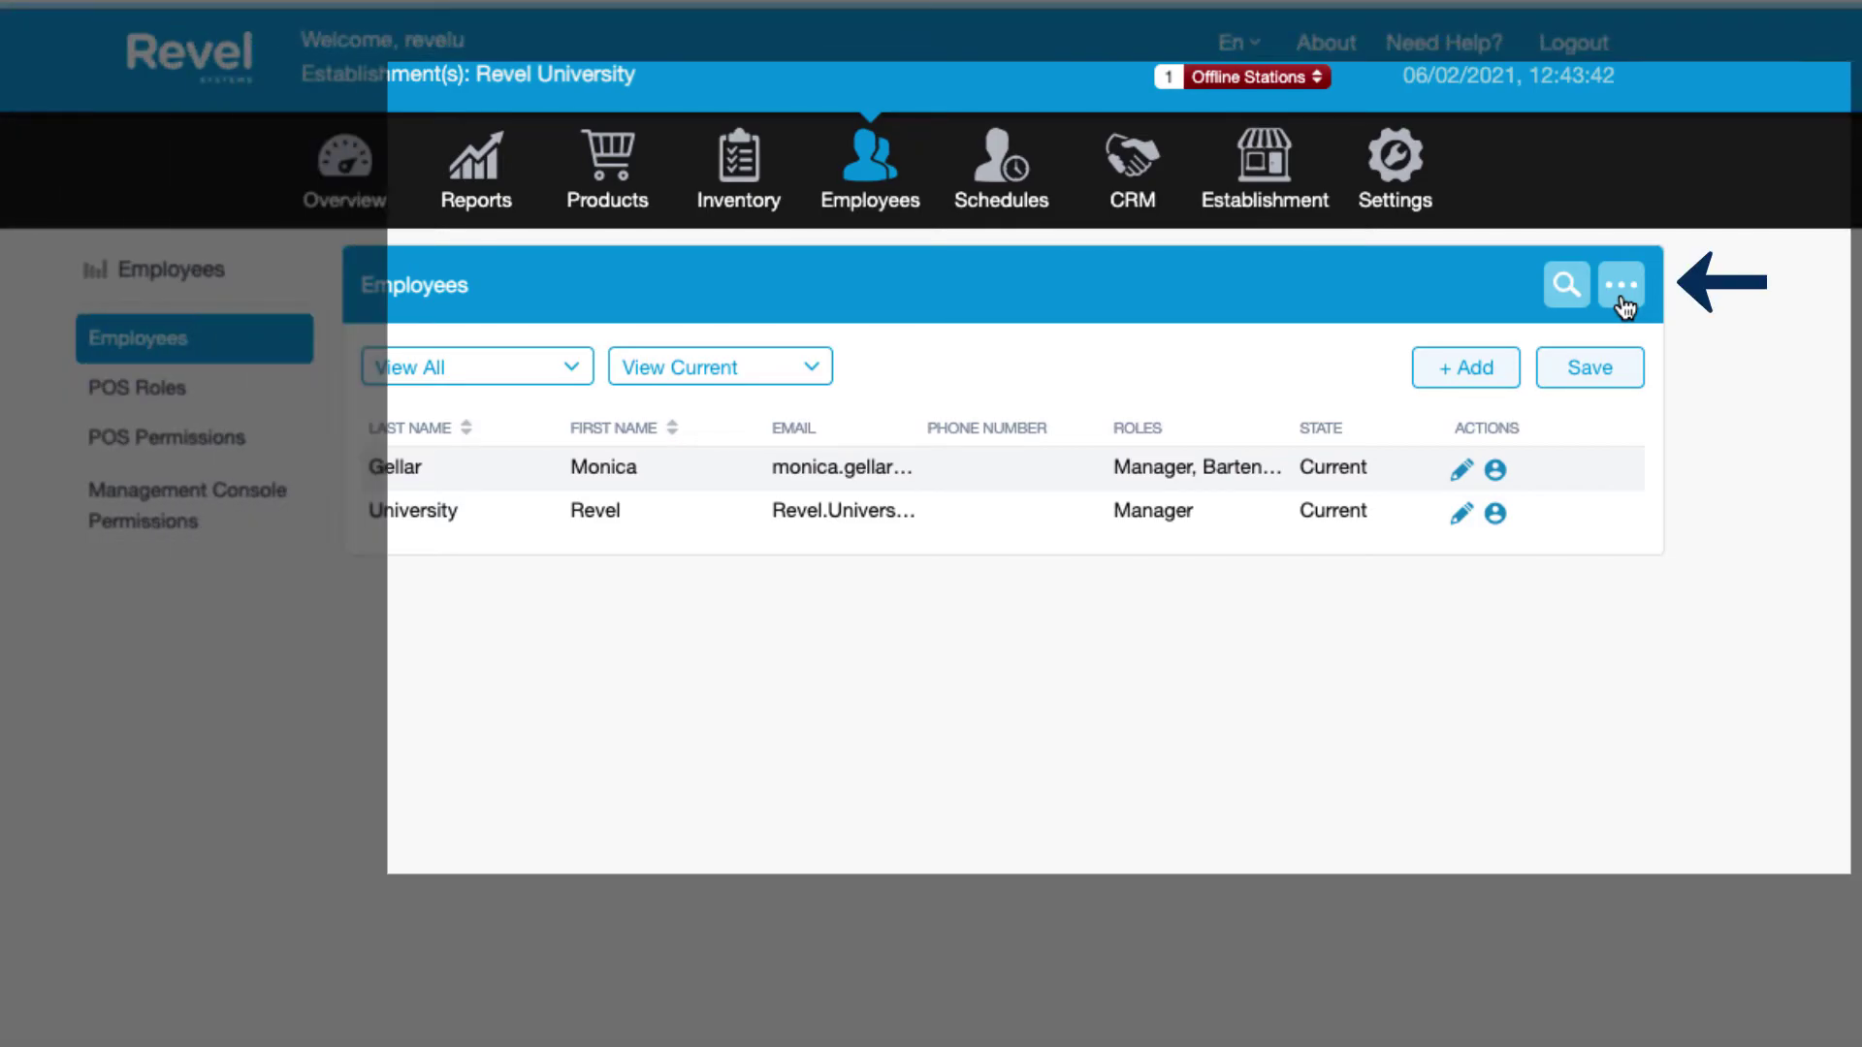
# Open Export / Import Employees and set an Advanced export of Current employees.
pyautogui.click(1622, 301)
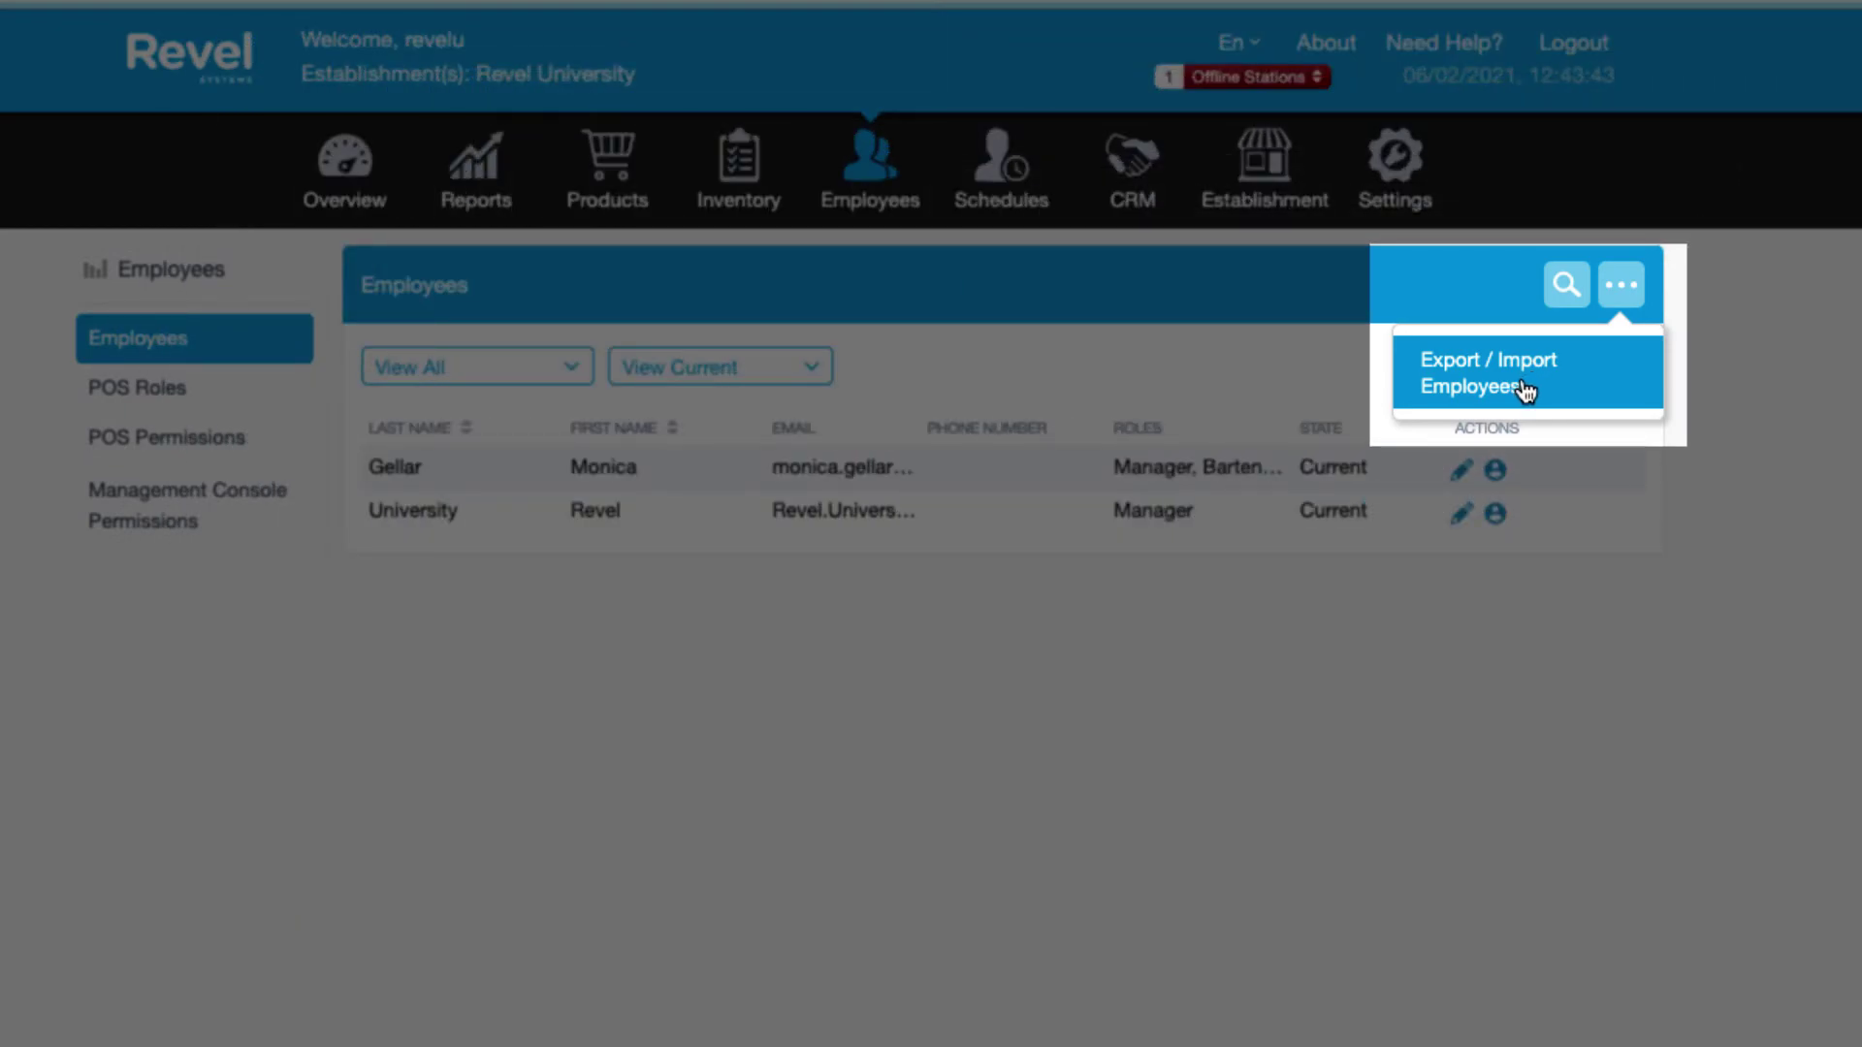
pyautogui.click(1554, 391)
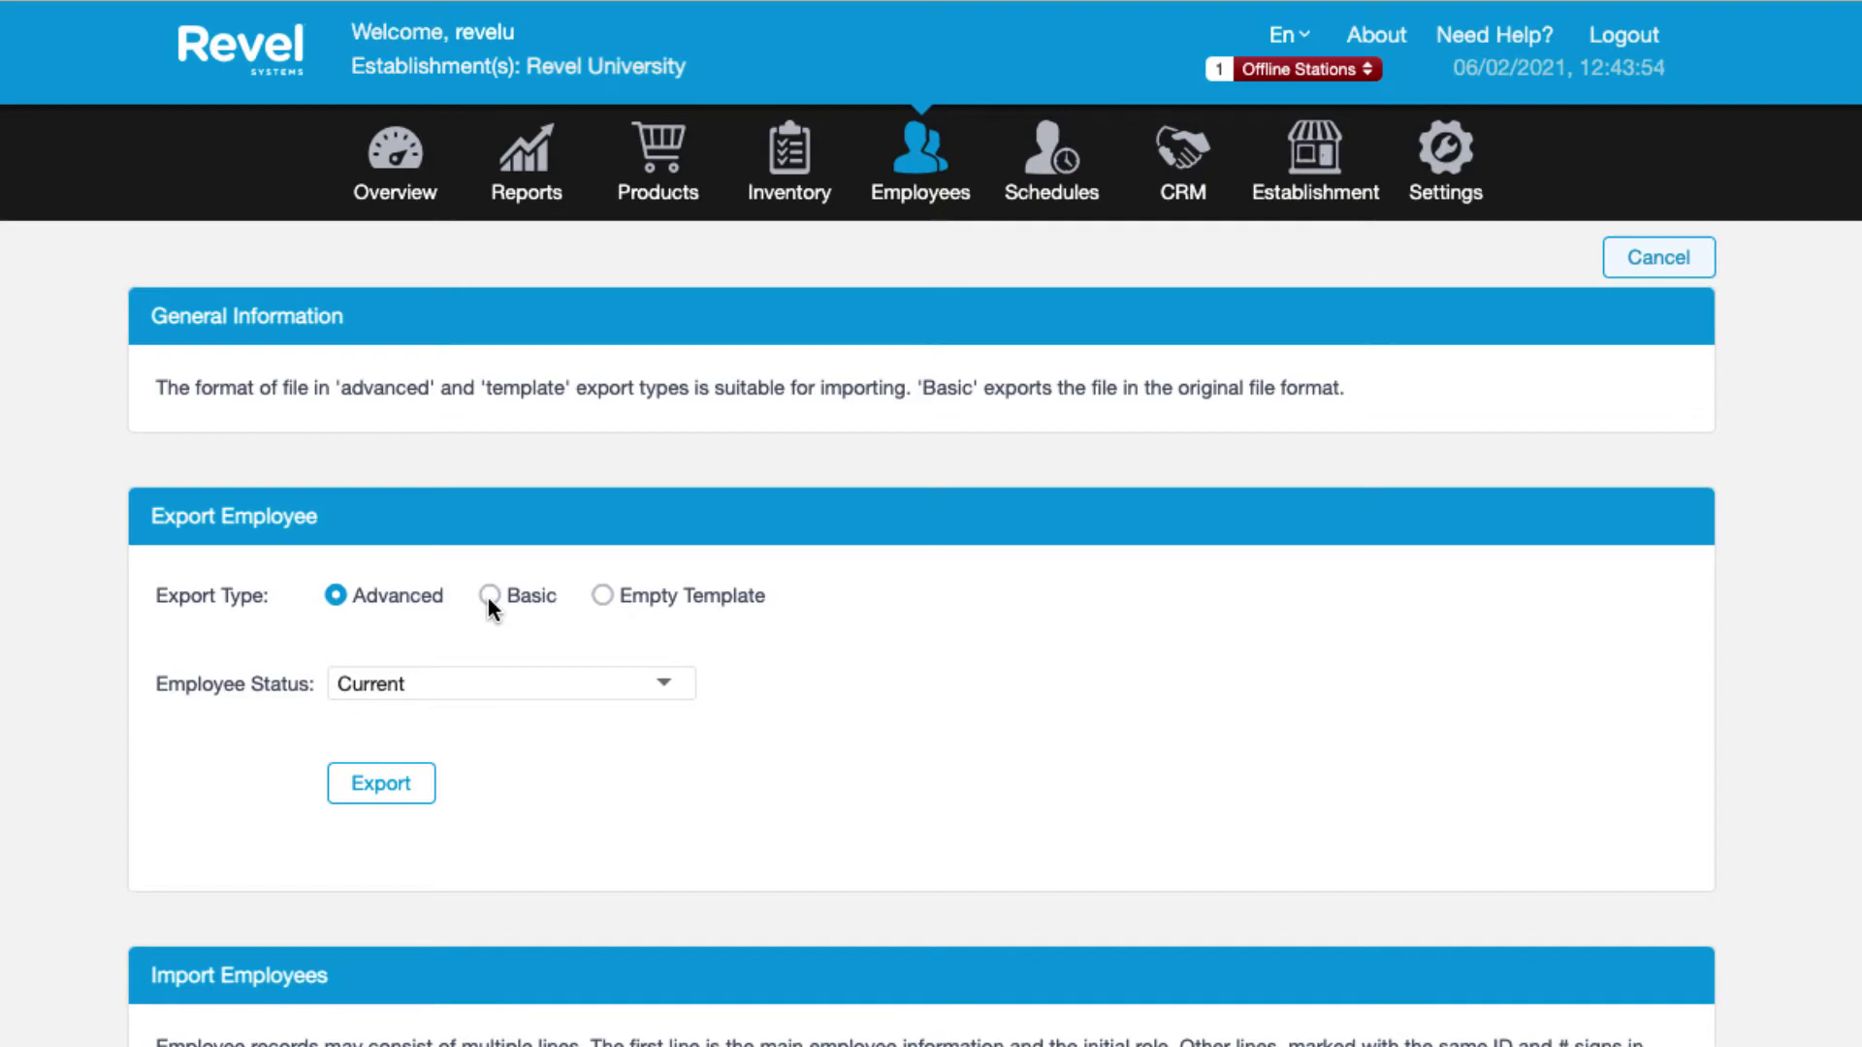
pyautogui.click(490, 595)
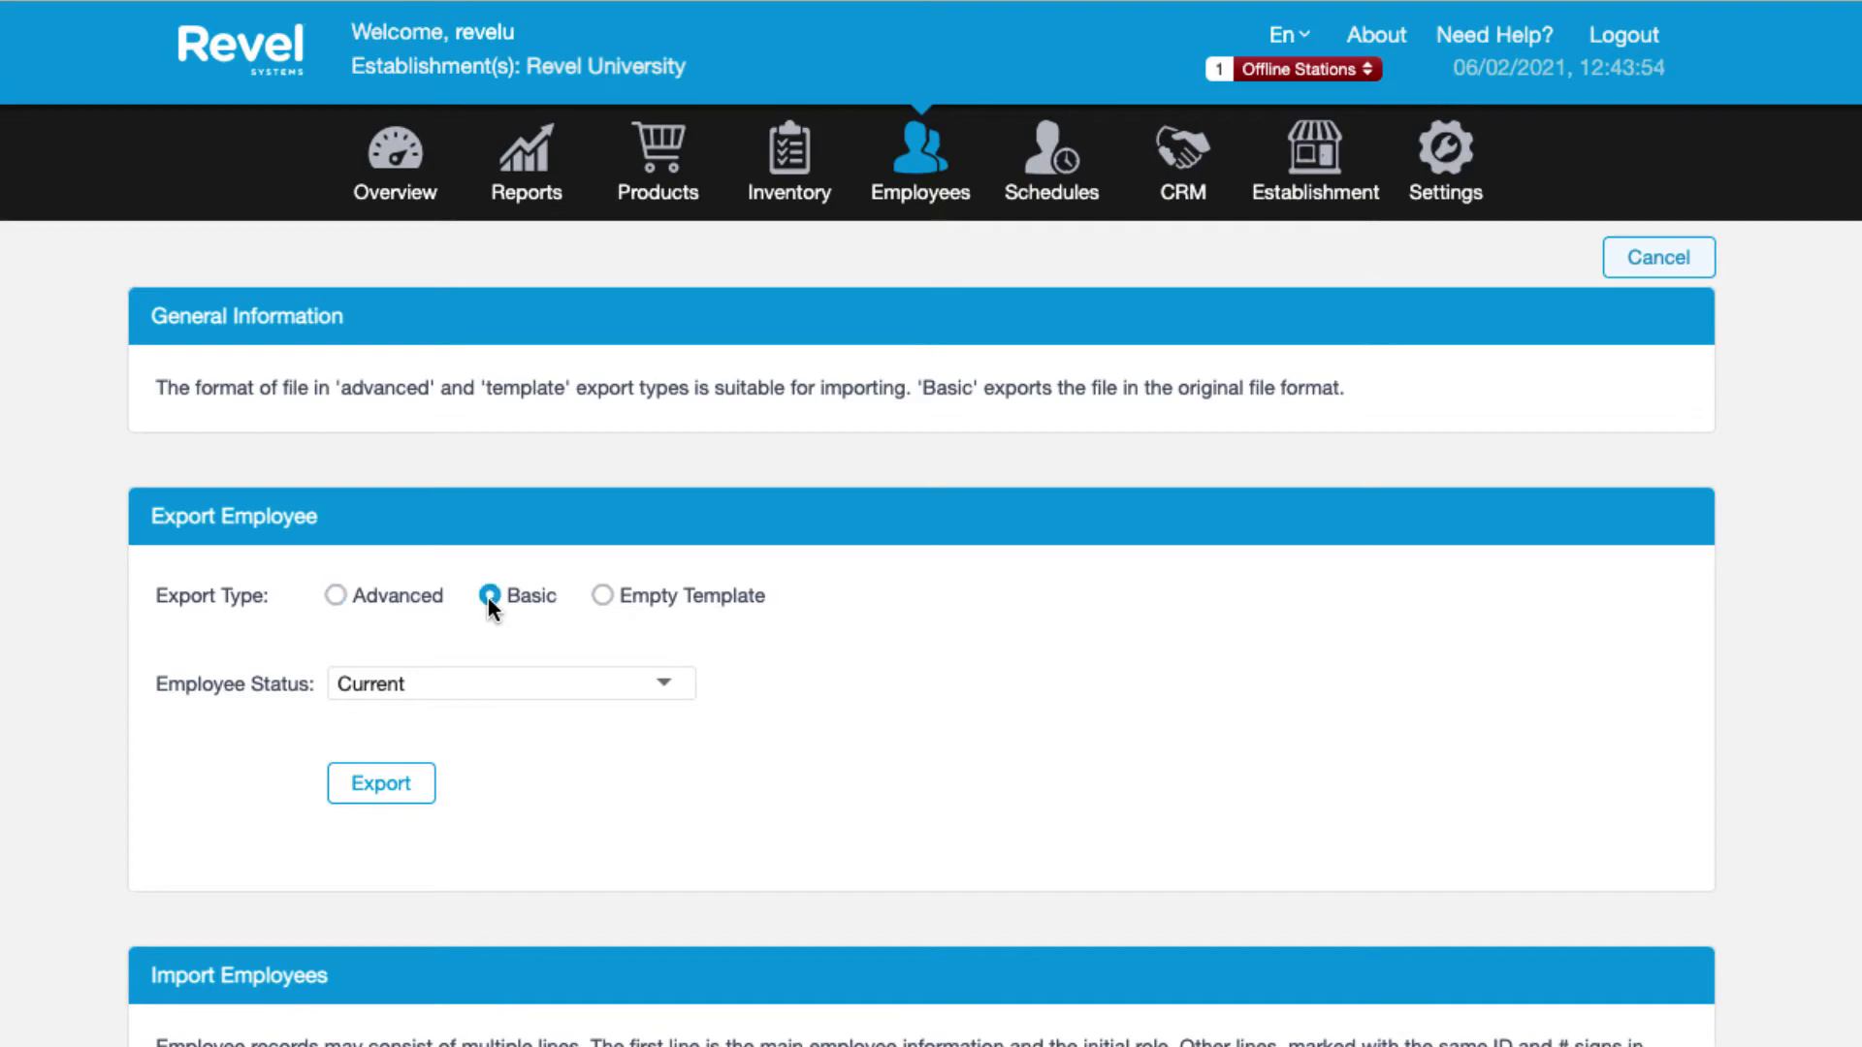
pyautogui.click(600, 596)
pyautogui.click(336, 595)
pyautogui.click(470, 684)
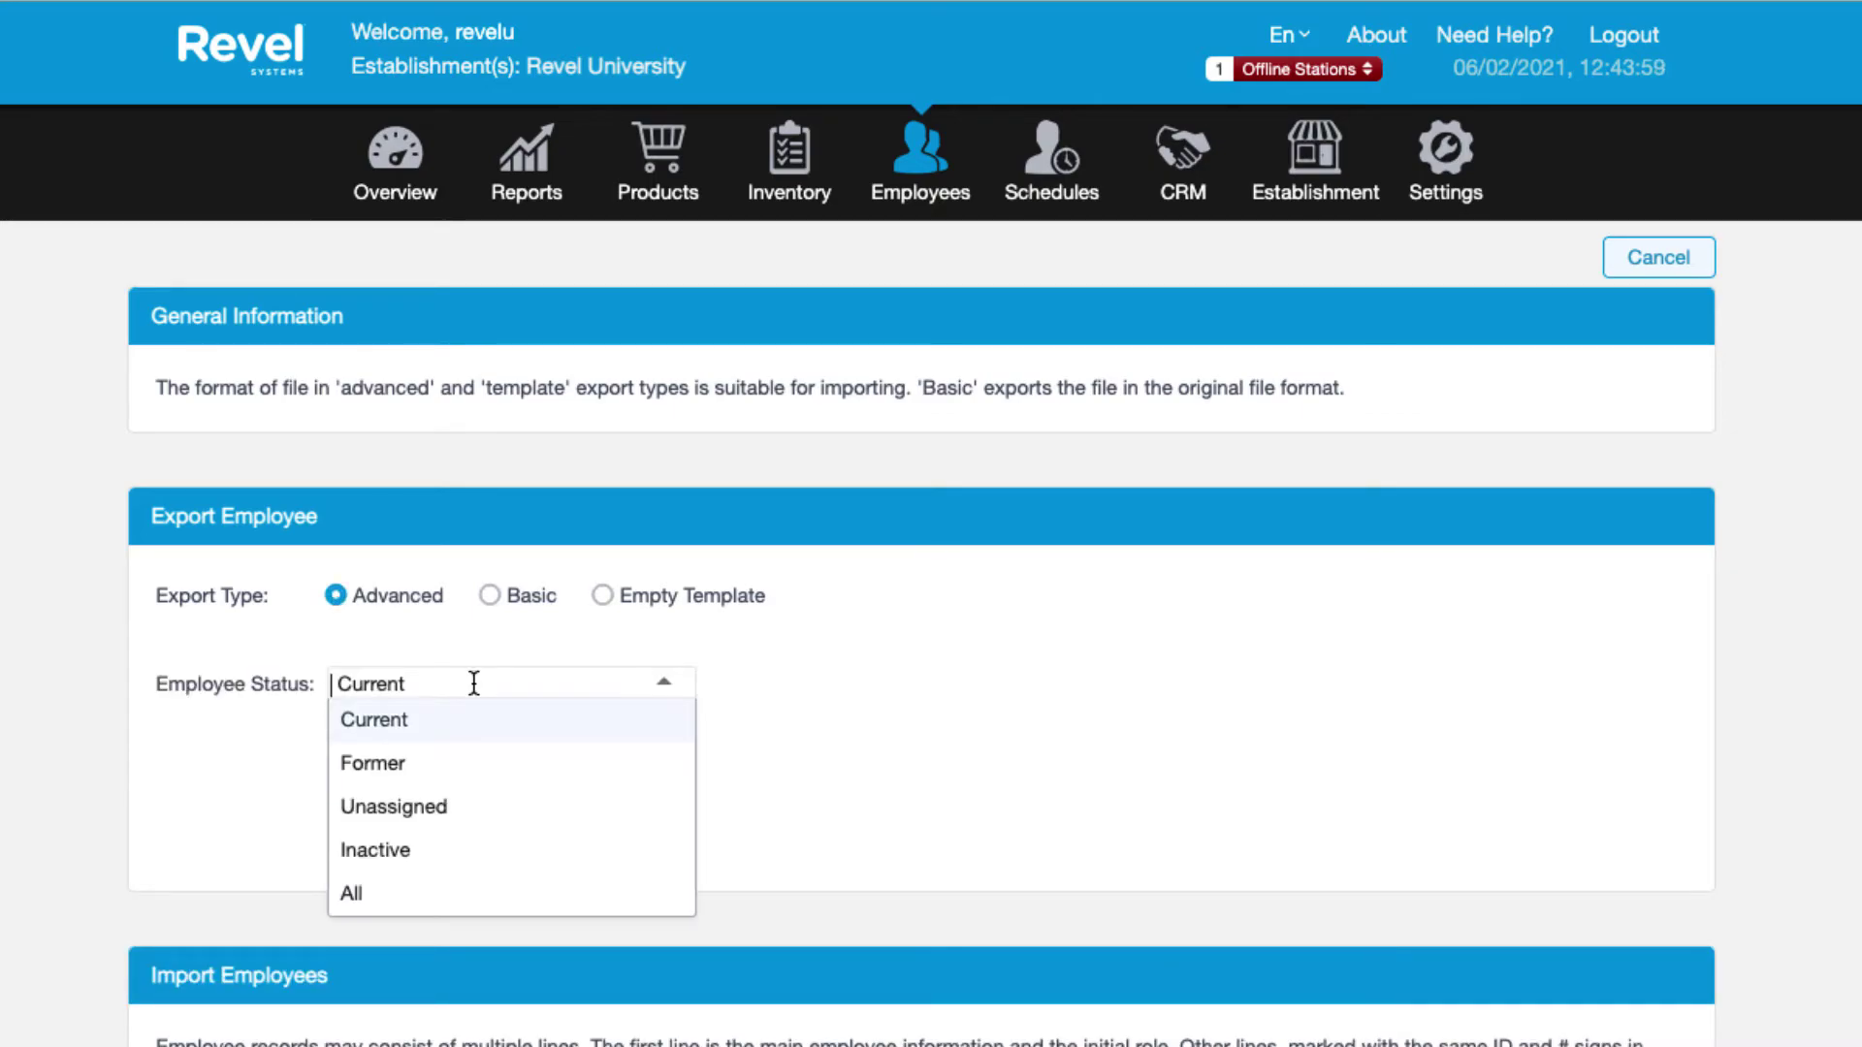
pyautogui.click(466, 718)
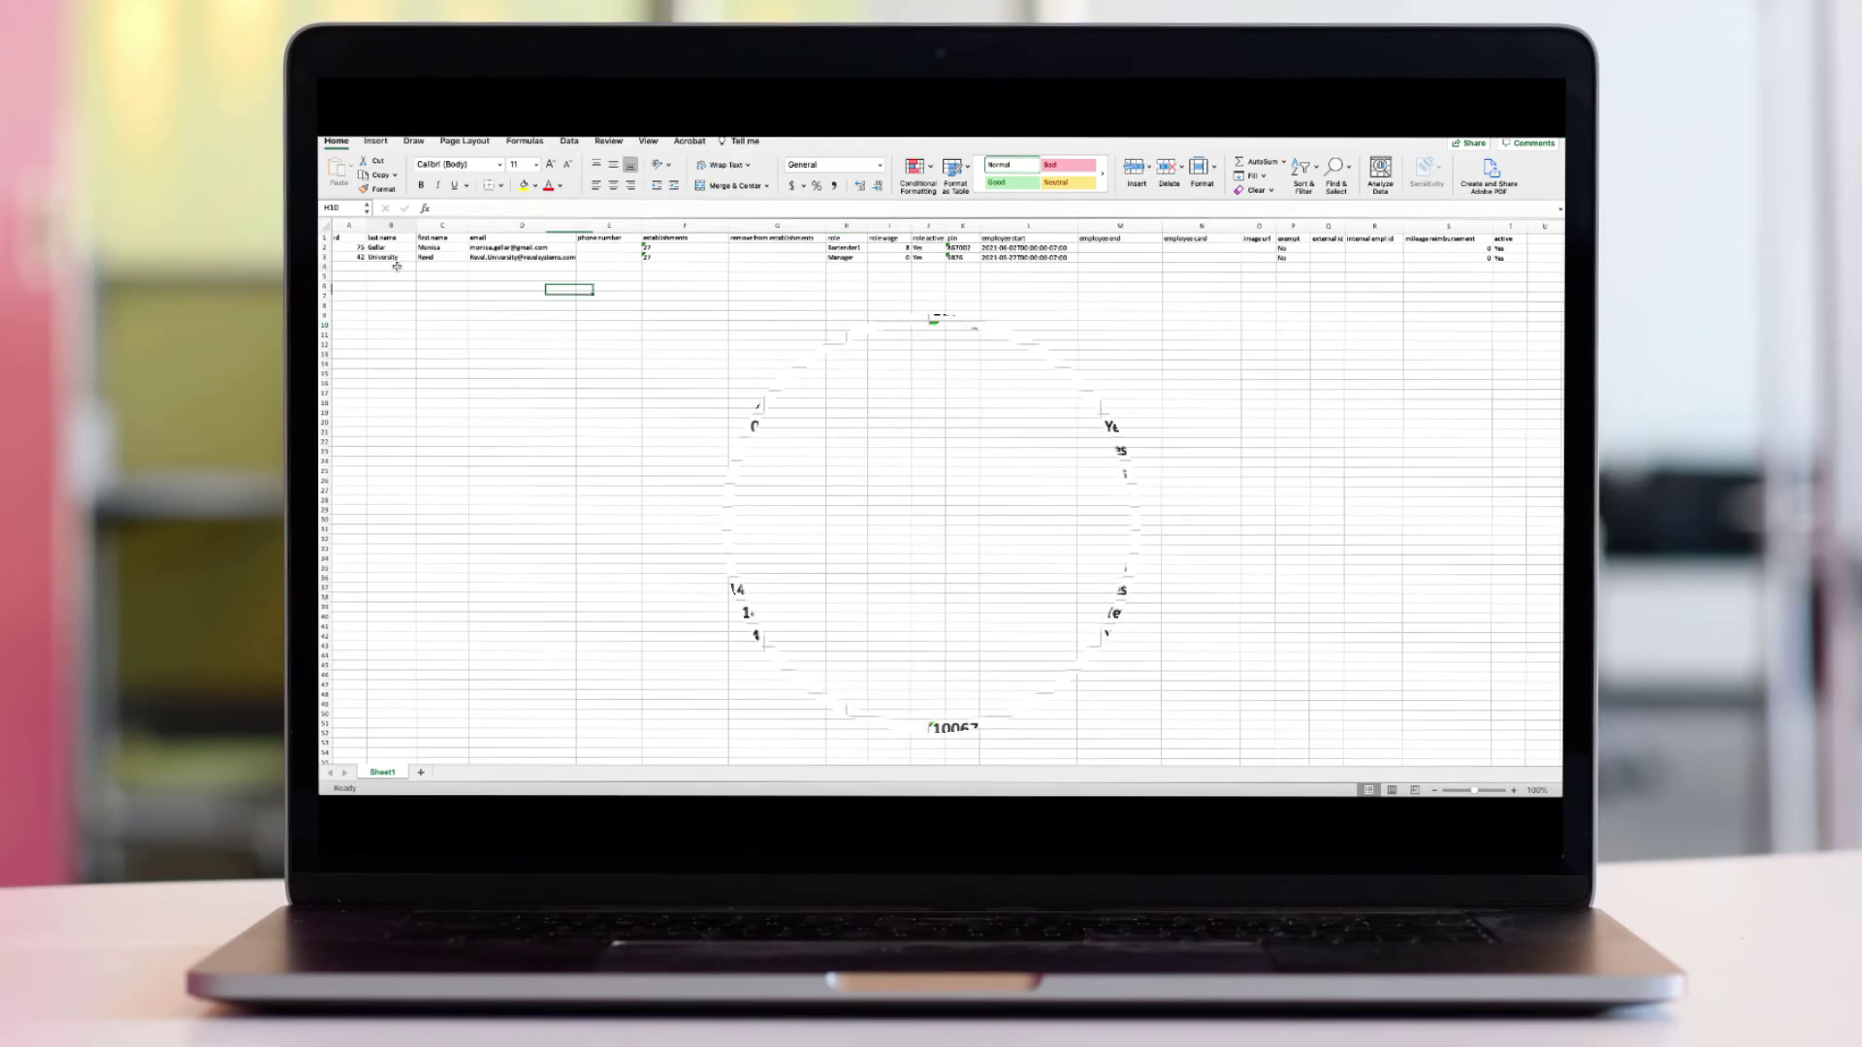
# Fill row 4 with a Chef at establishment 27, wage 12, Yes and a PIN, copying date, exempt No and active Yes down.
pyautogui.click(396, 265)
pyautogui.write('Gellar')
pyautogui.press('Tab')
pyautogui.write('Ross')
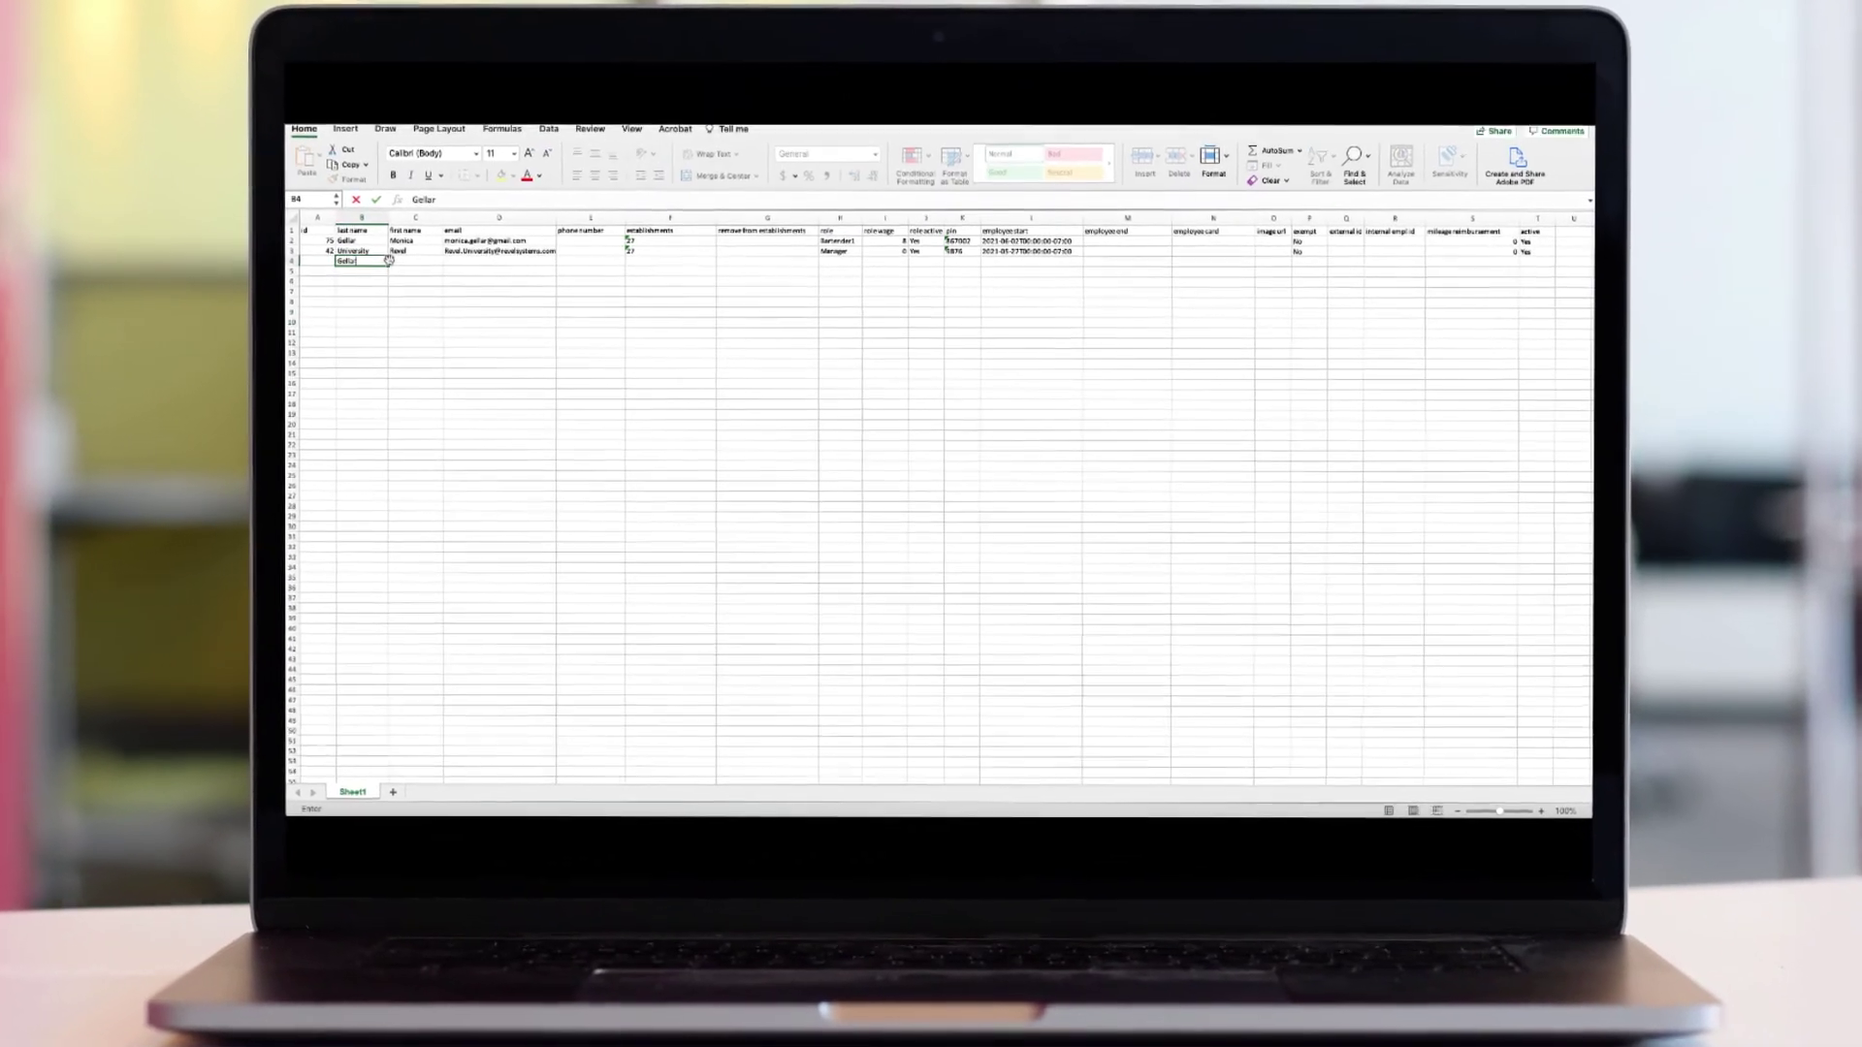
pyautogui.press('Tab')
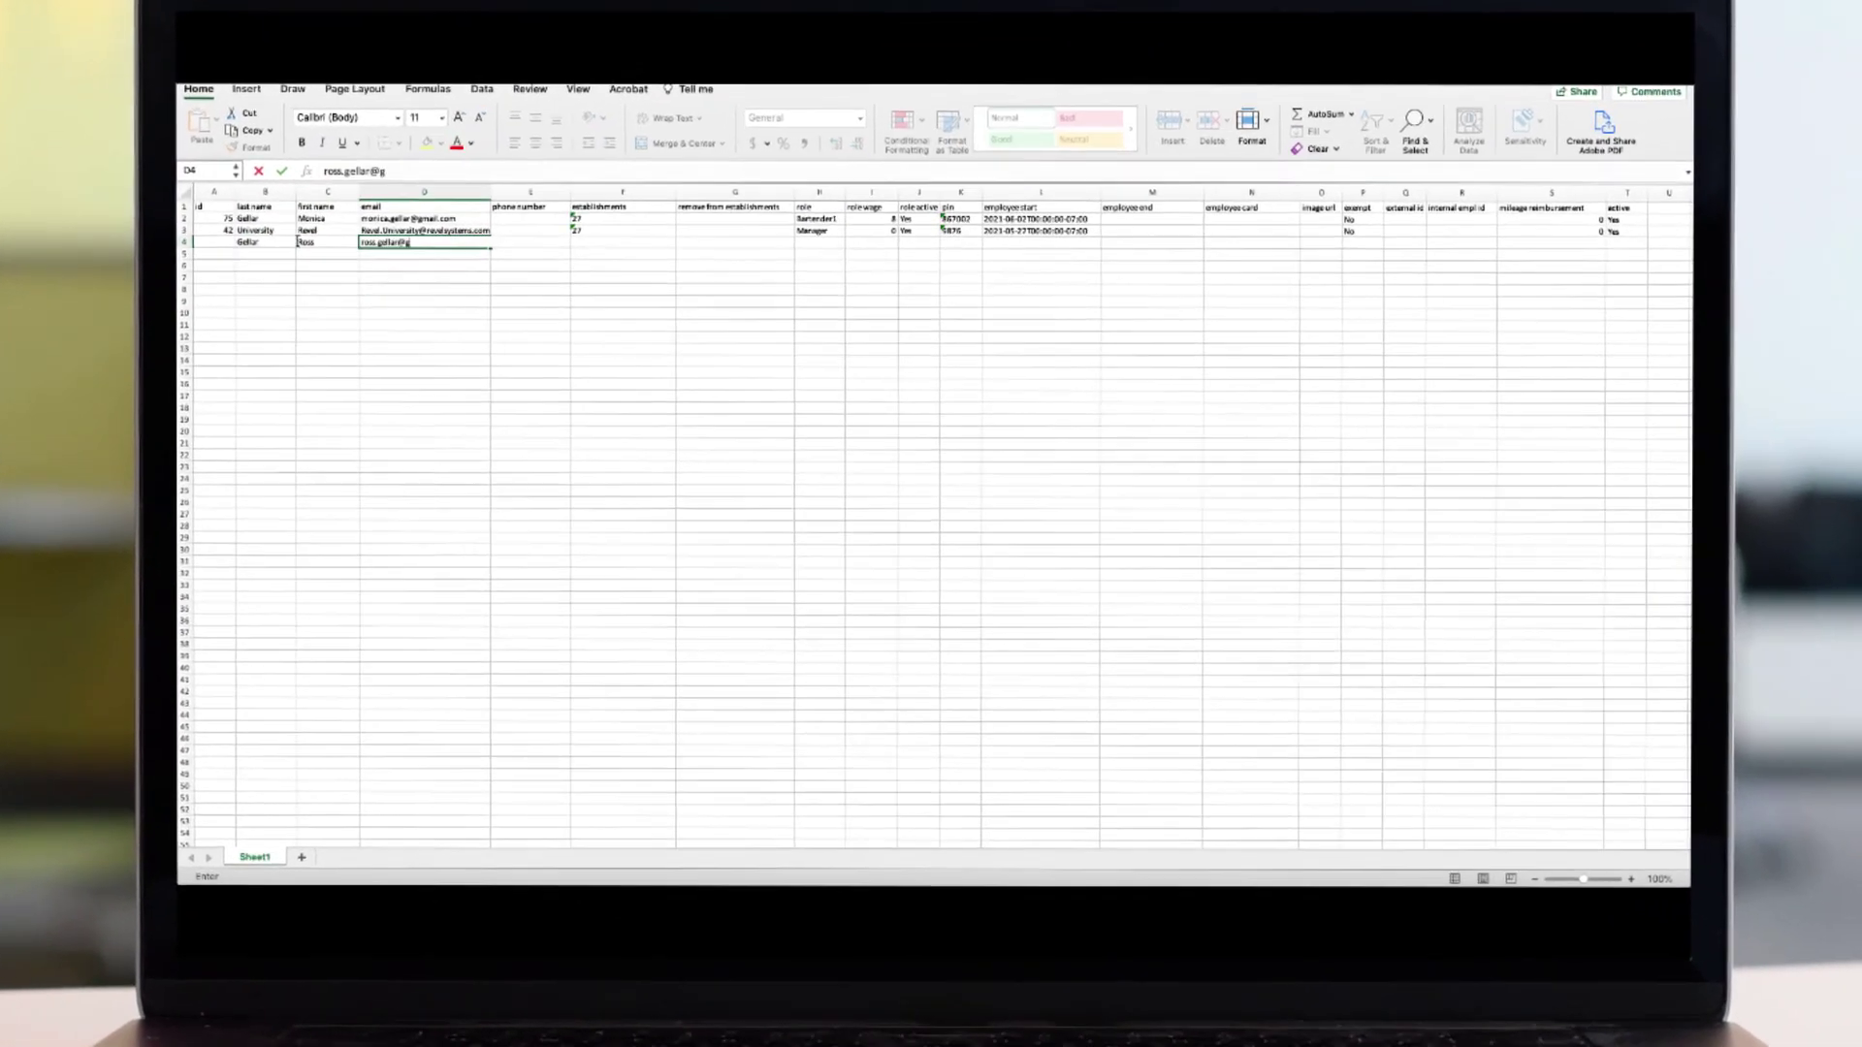
pyautogui.press('Tab')
pyautogui.press('Tab')
pyautogui.write('27')
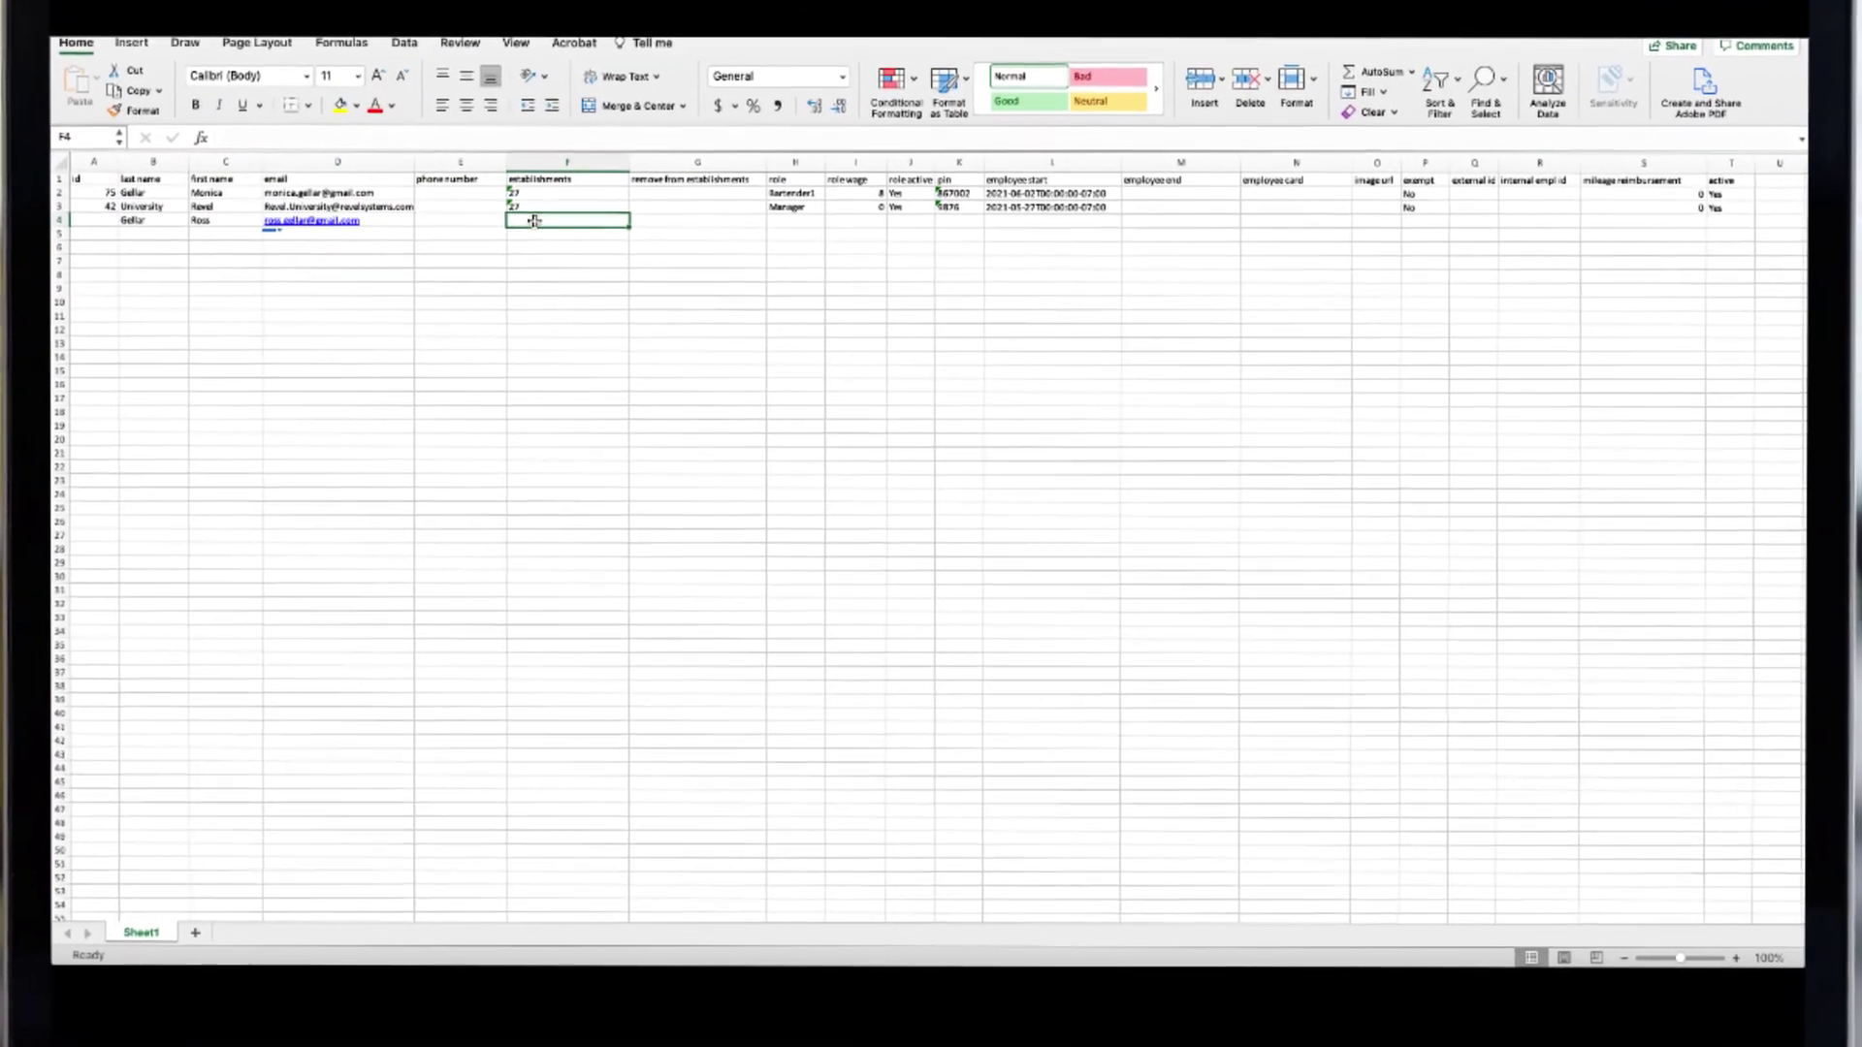
pyautogui.press('Tab')
pyautogui.click(823, 242)
pyautogui.write('Chef')
pyautogui.press('Tab')
pyautogui.write('12')
pyautogui.press('Tab')
pyautogui.write('Yes')
pyautogui.press('Tab')
pyautogui.write('1234')
pyautogui.moveTo(1134, 199); pyautogui.dragTo(1132, 210)
pyautogui.click(1454, 191)
pyautogui.moveTo(1482, 199); pyautogui.dragTo(1484, 215)
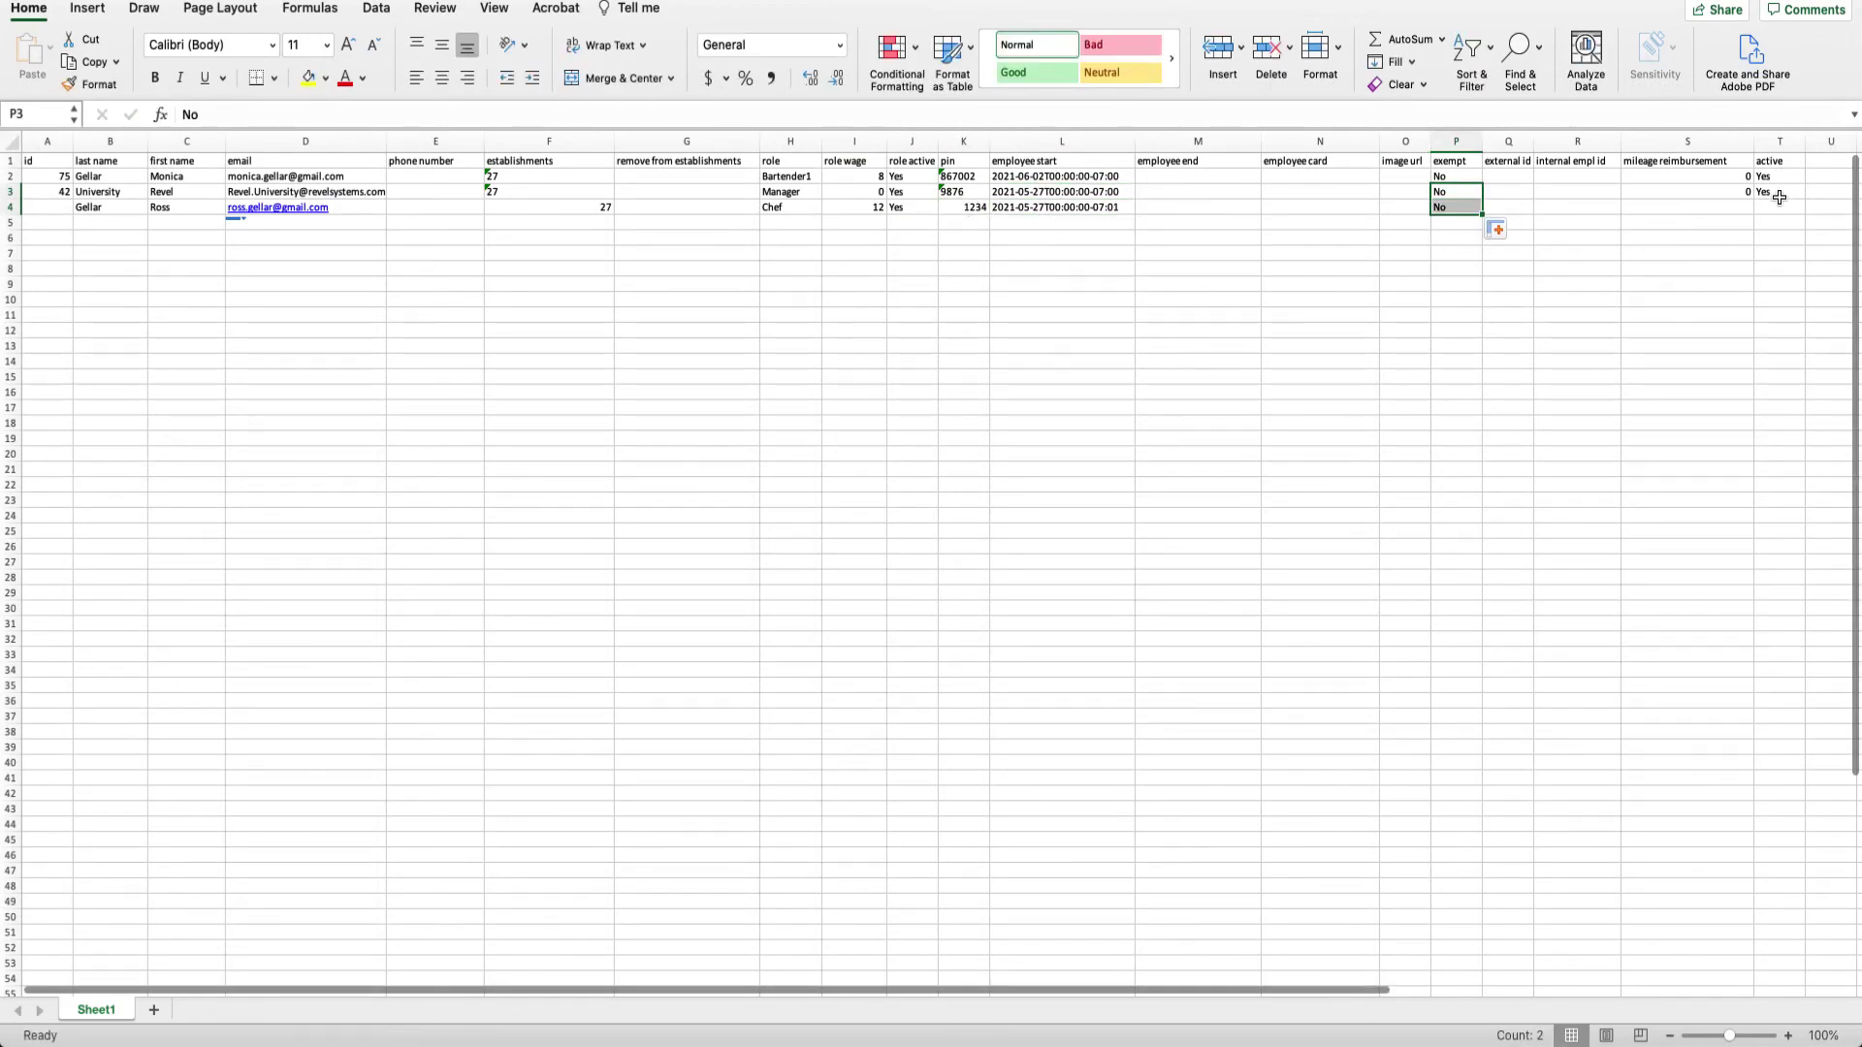
pyautogui.click(1779, 191)
pyautogui.moveTo(1806, 199); pyautogui.dragTo(1806, 215)
# Fill row 5 with a Host at establishment 27, wage 10, Yes and a PIN, copying the remaining columns down.
pyautogui.click(106, 222)
pyautogui.write('Bing')
pyautogui.press('Tab')
pyautogui.write('Chandler')
pyautogui.press('Tab')
pyautogui.press('Tab')
pyautogui.press('Tab')
pyautogui.write('27')
pyautogui.press('Tab')
pyautogui.press('Tab')
pyautogui.write('Host')
# Fill row 6 with an Entertainment employee at establishment 27, wage 15, Yes, copying PIN, date and status columns down.
pyautogui.press('Tab')
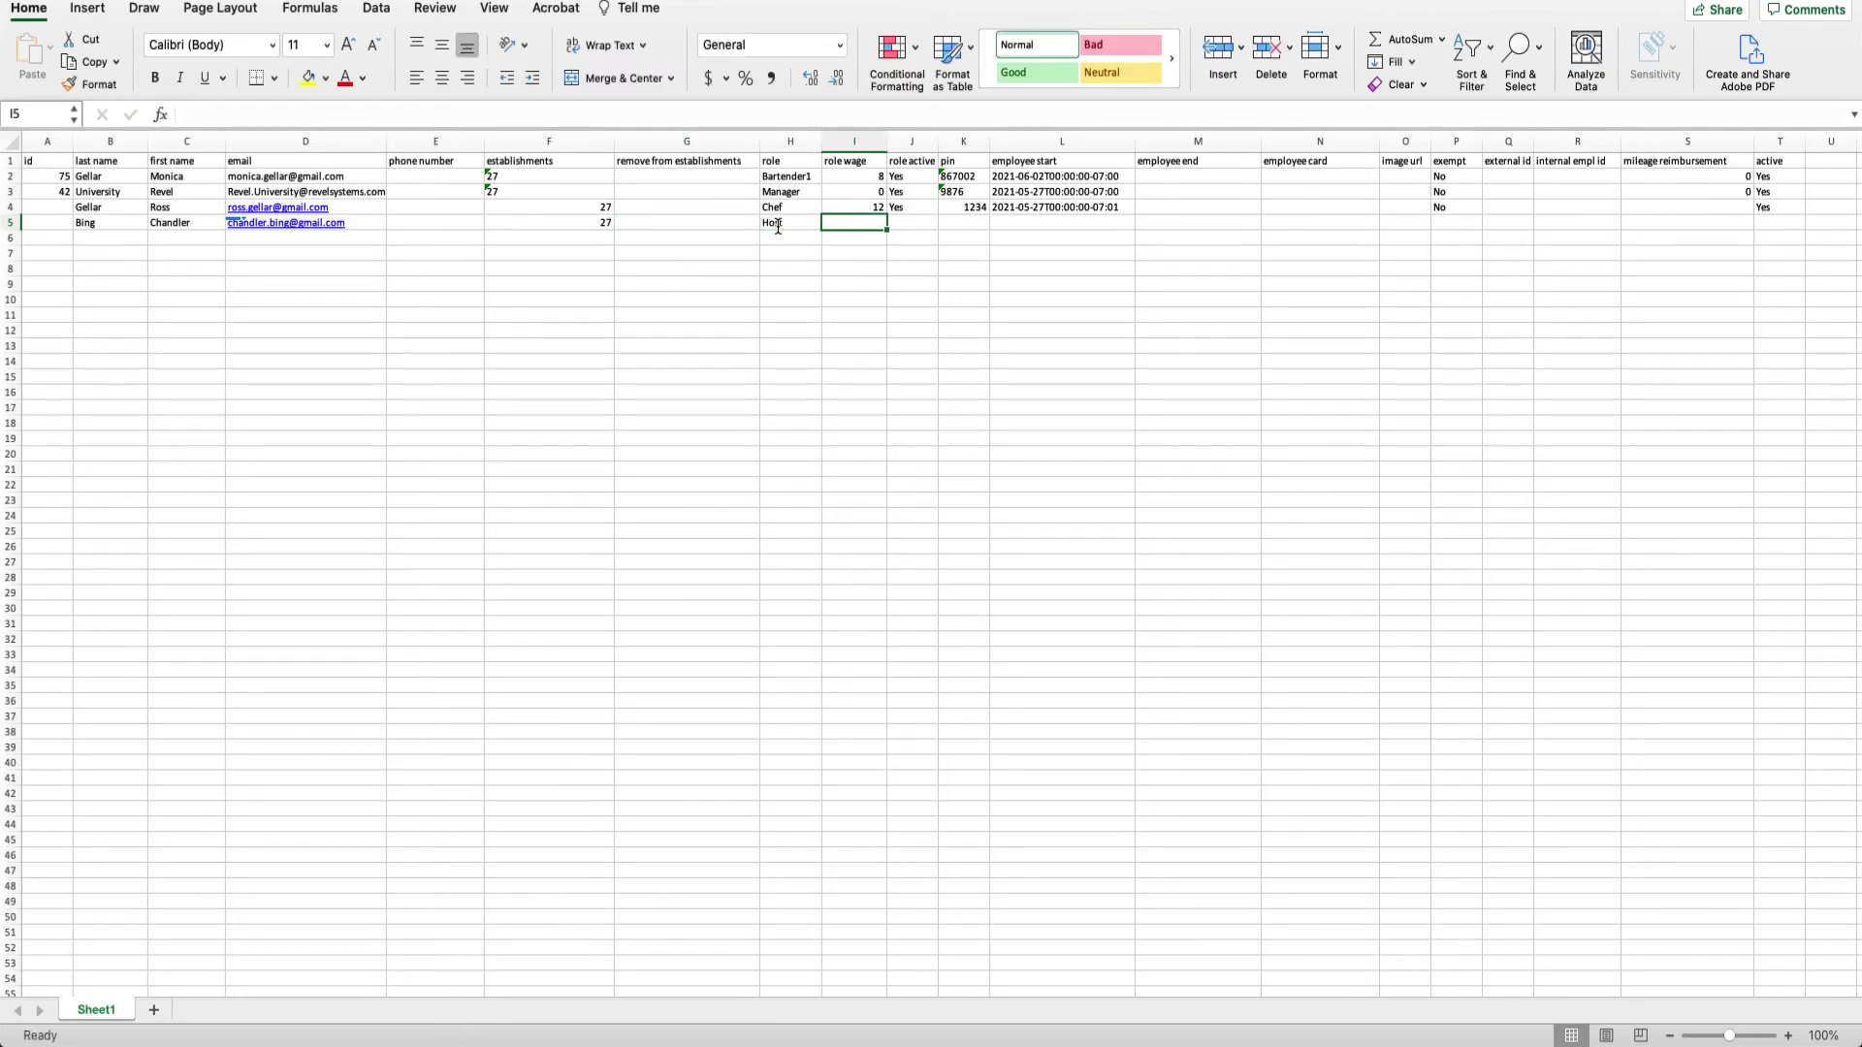
pyautogui.write('10')
pyautogui.press('Tab')
pyautogui.write('Yes')
pyautogui.press('Tab')
pyautogui.write('2345')
pyautogui.click(1062, 207)
pyautogui.moveTo(1132, 215); pyautogui.dragTo(1133, 225)
pyautogui.moveTo(1806, 214); pyautogui.dragTo(1805, 225)
pyautogui.click(142, 242)
pyautogui.write('Buffet')
pyautogui.press('Tab')
pyautogui.write('Phoebe')
pyautogui.press('Tab')
pyautogui.press('Tab')
pyautogui.press('Tab')
pyautogui.write('27')
pyautogui.press('Tab')
pyautogui.press('Tab')
pyautogui.write('Entertainment')
pyautogui.press('Tab')
pyautogui.write('15')
pyautogui.press('Tab')
pyautogui.write('Yes')
pyautogui.moveTo(964, 207); pyautogui.dragTo(1062, 222)
pyautogui.moveTo(1134, 230); pyautogui.dragTo(1134, 245)
pyautogui.moveTo(1454, 222); pyautogui.dragTo(1817, 258)
# Fill row 7 with a Waitress at establishment 27, wage 2.13, Yes and a PIN.
pyautogui.click(107, 253)
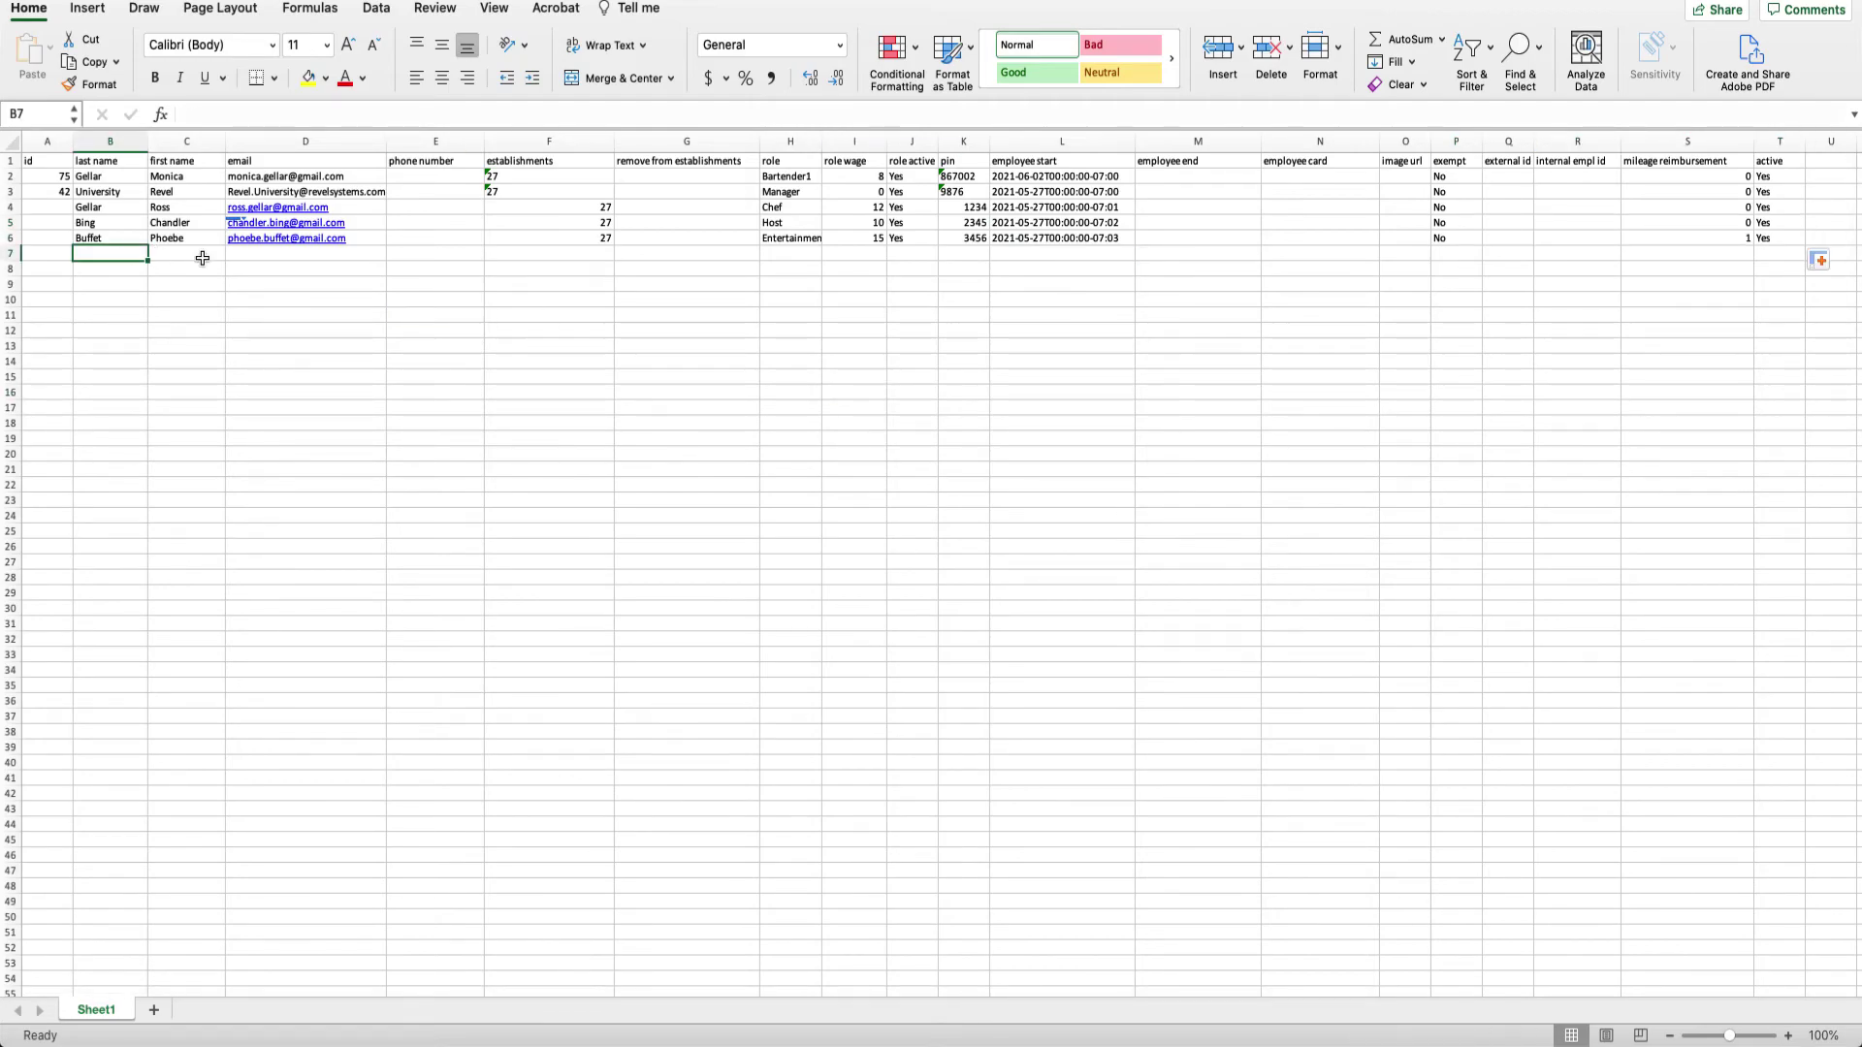
pyautogui.write('Green')
pyautogui.press('Tab')
pyautogui.write('Rachel')
pyautogui.press('Tab')
pyautogui.press('Tab')
pyautogui.press('Tab')
pyautogui.write('27')
pyautogui.press('Tab')
pyautogui.press('Tab')
pyautogui.write('Waitress/B')
pyautogui.press('BackSpace')
pyautogui.press('BackSpace')
pyautogui.press('Tab')
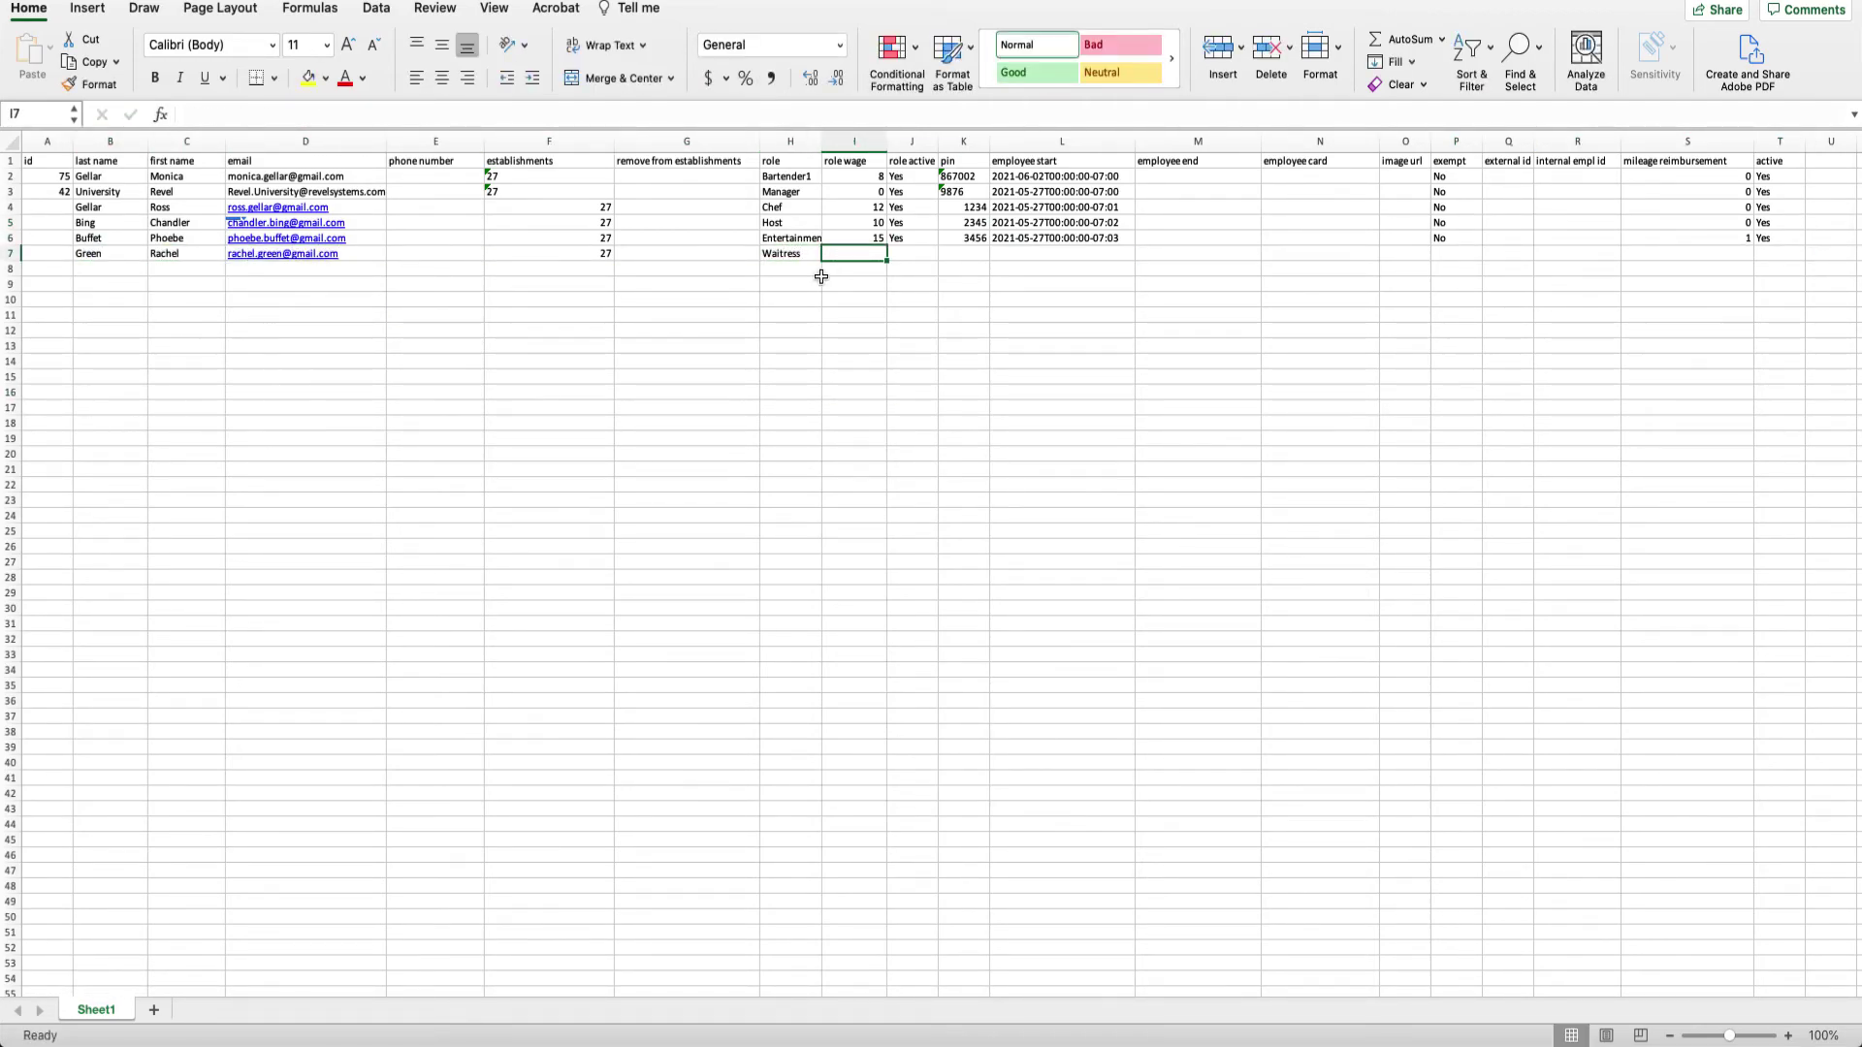
pyautogui.write('2.13')
pyautogui.press('Tab')
pyautogui.write('Yes')
pyautogui.press('Tab')
pyautogui.write('4567')
pyautogui.press('Tab')
pyautogui.moveTo(1062, 237); pyautogui.dragTo(1807, 246)
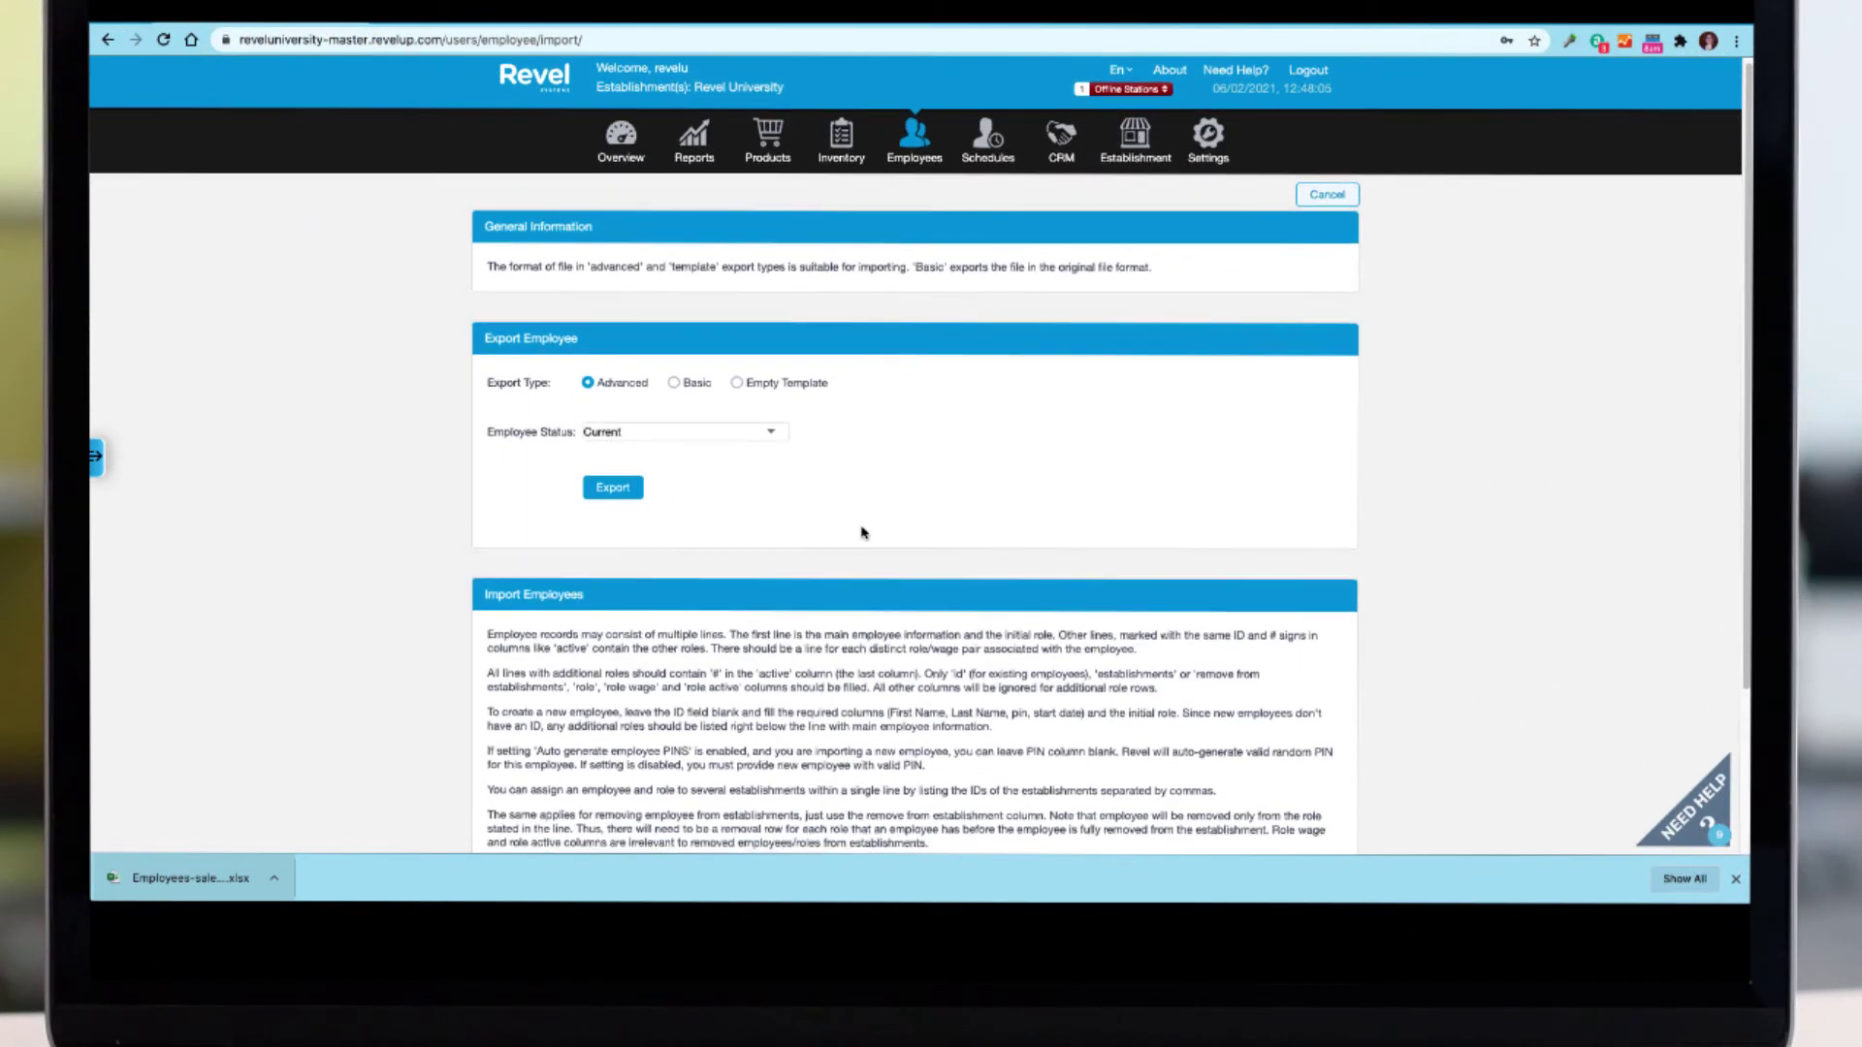
# Choose the edited employees .xlsx from Downloads and import it.
pyautogui.scroll(-2, 866, 524)
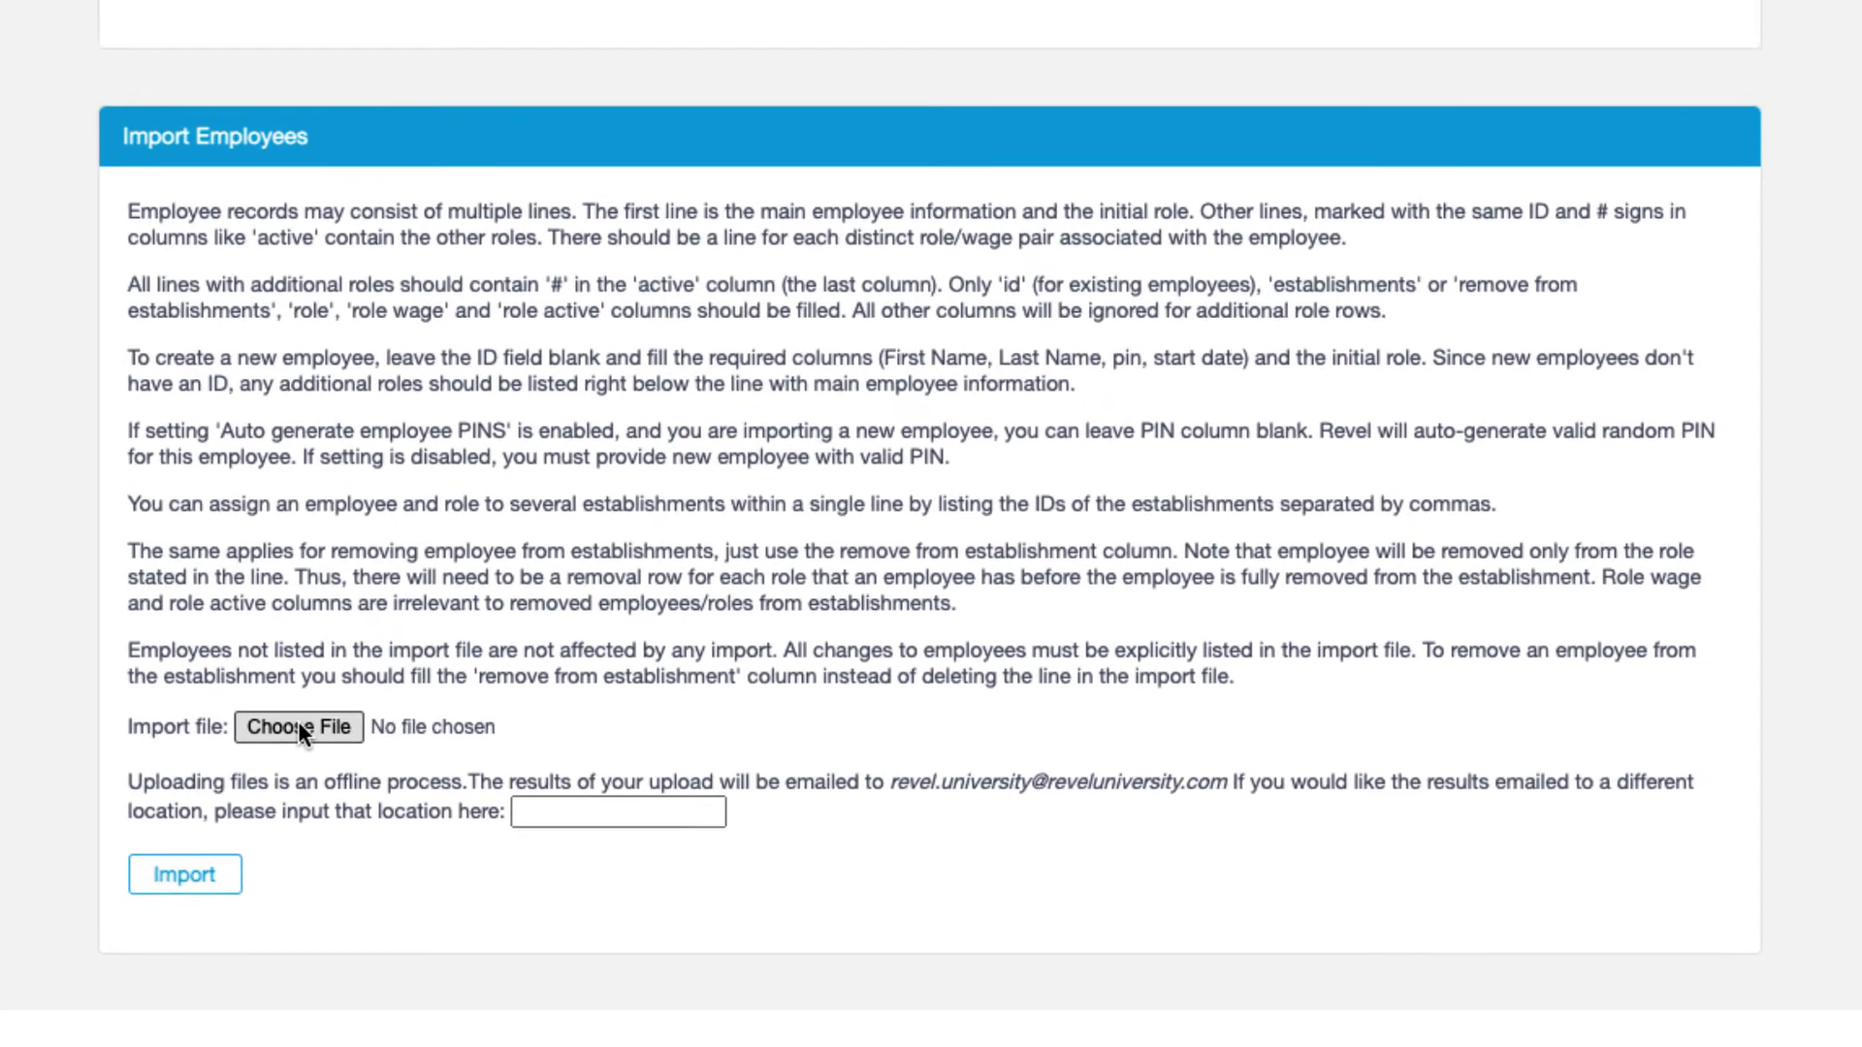
pyautogui.click(242, 702)
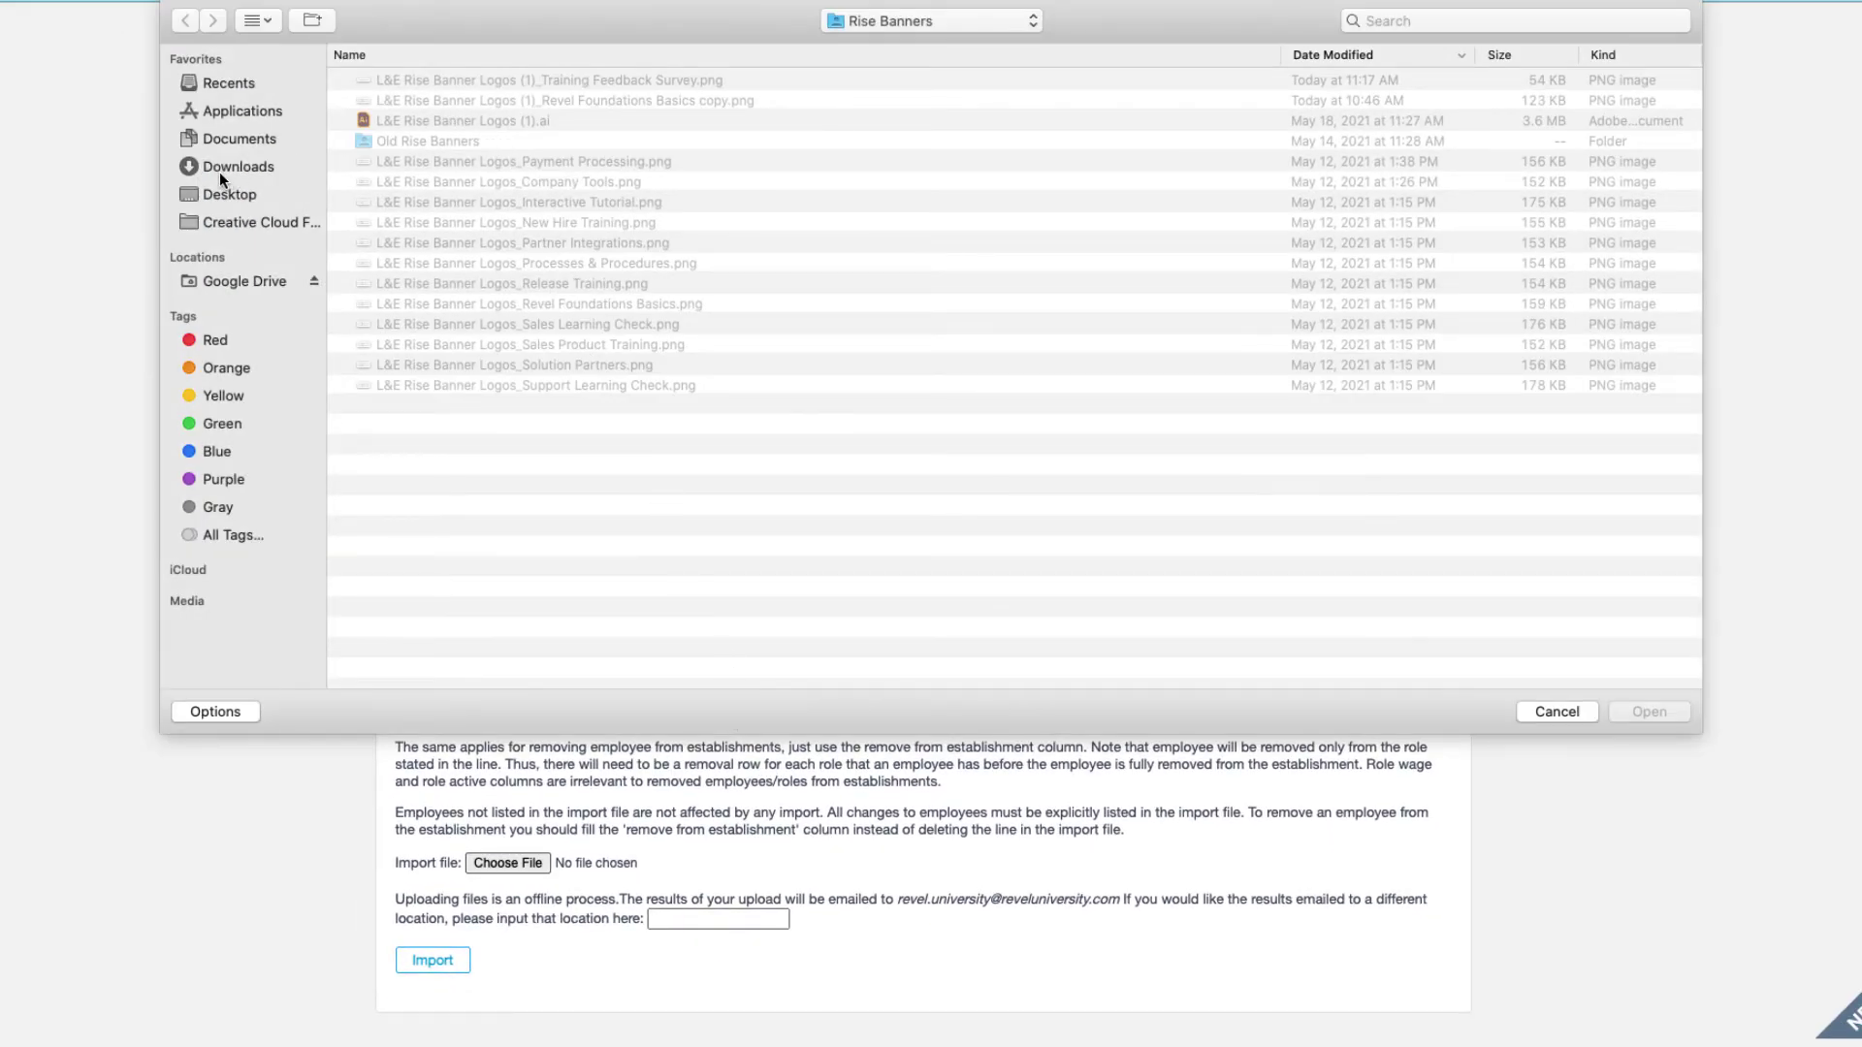
pyautogui.click(220, 166)
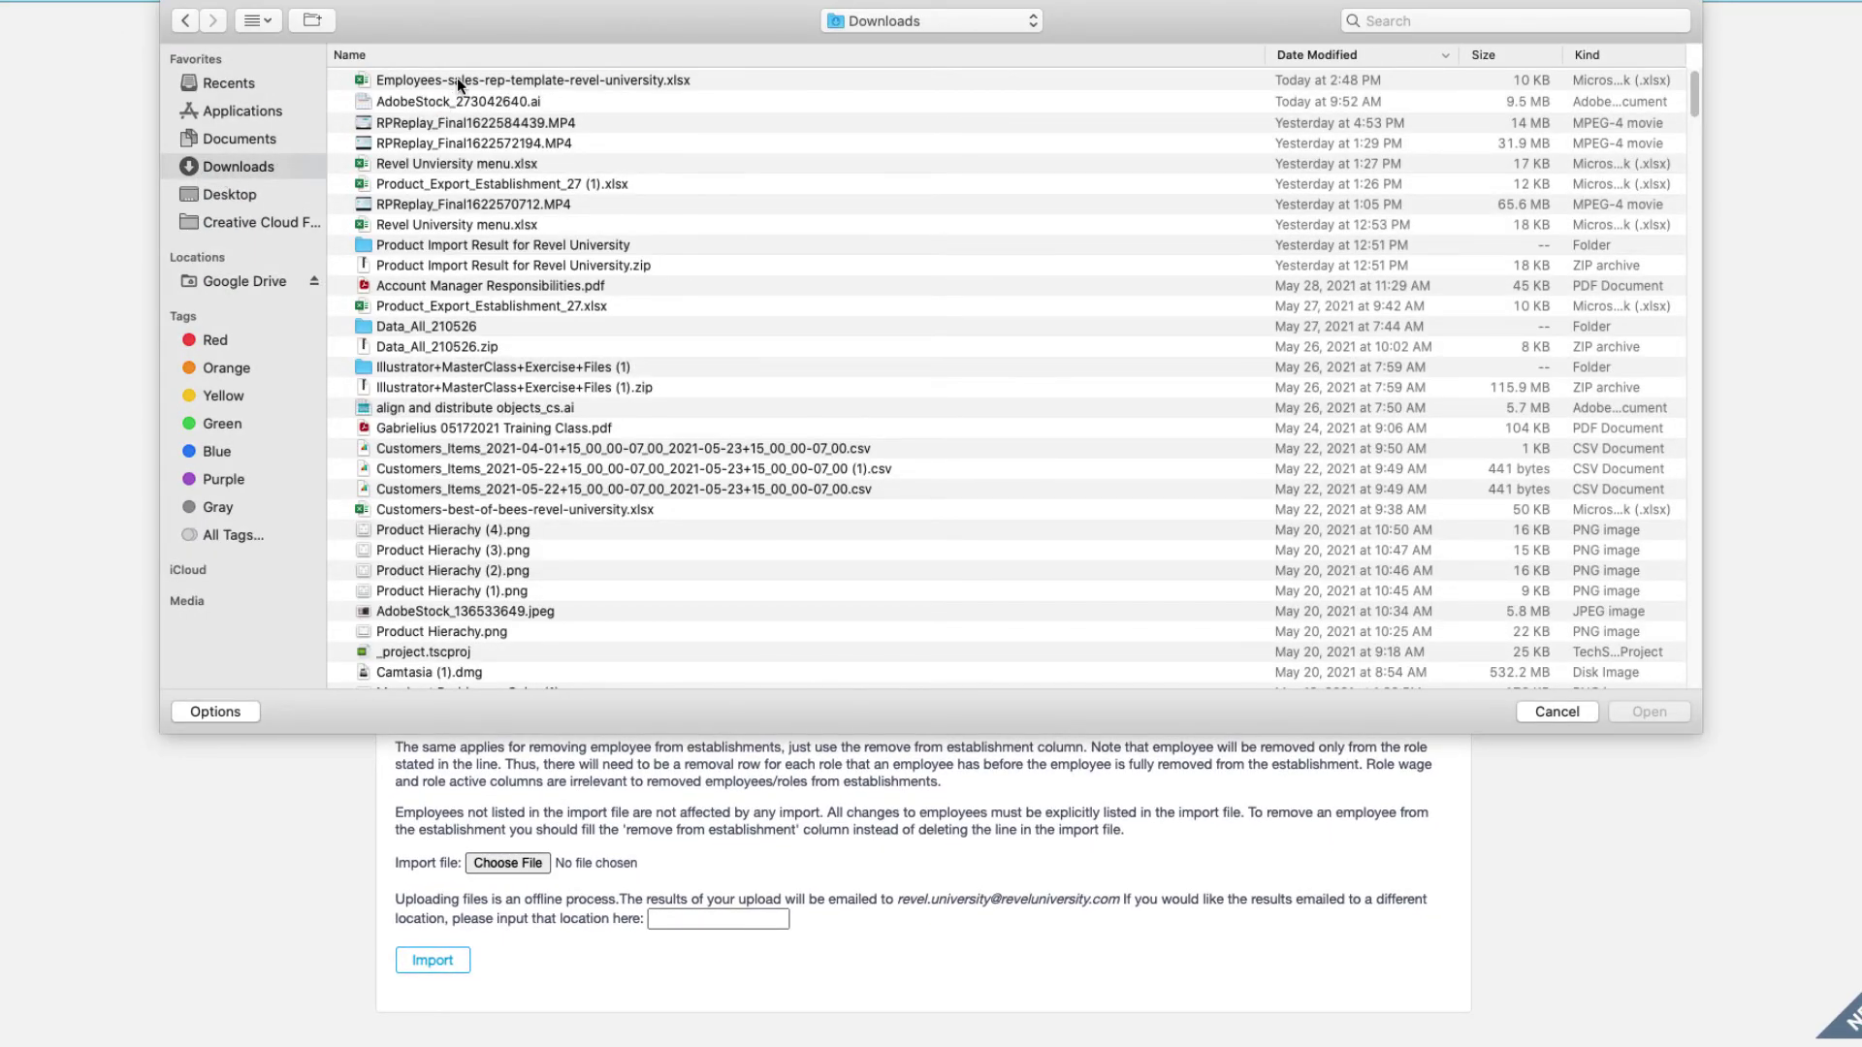
pyautogui.doubleClick(457, 80)
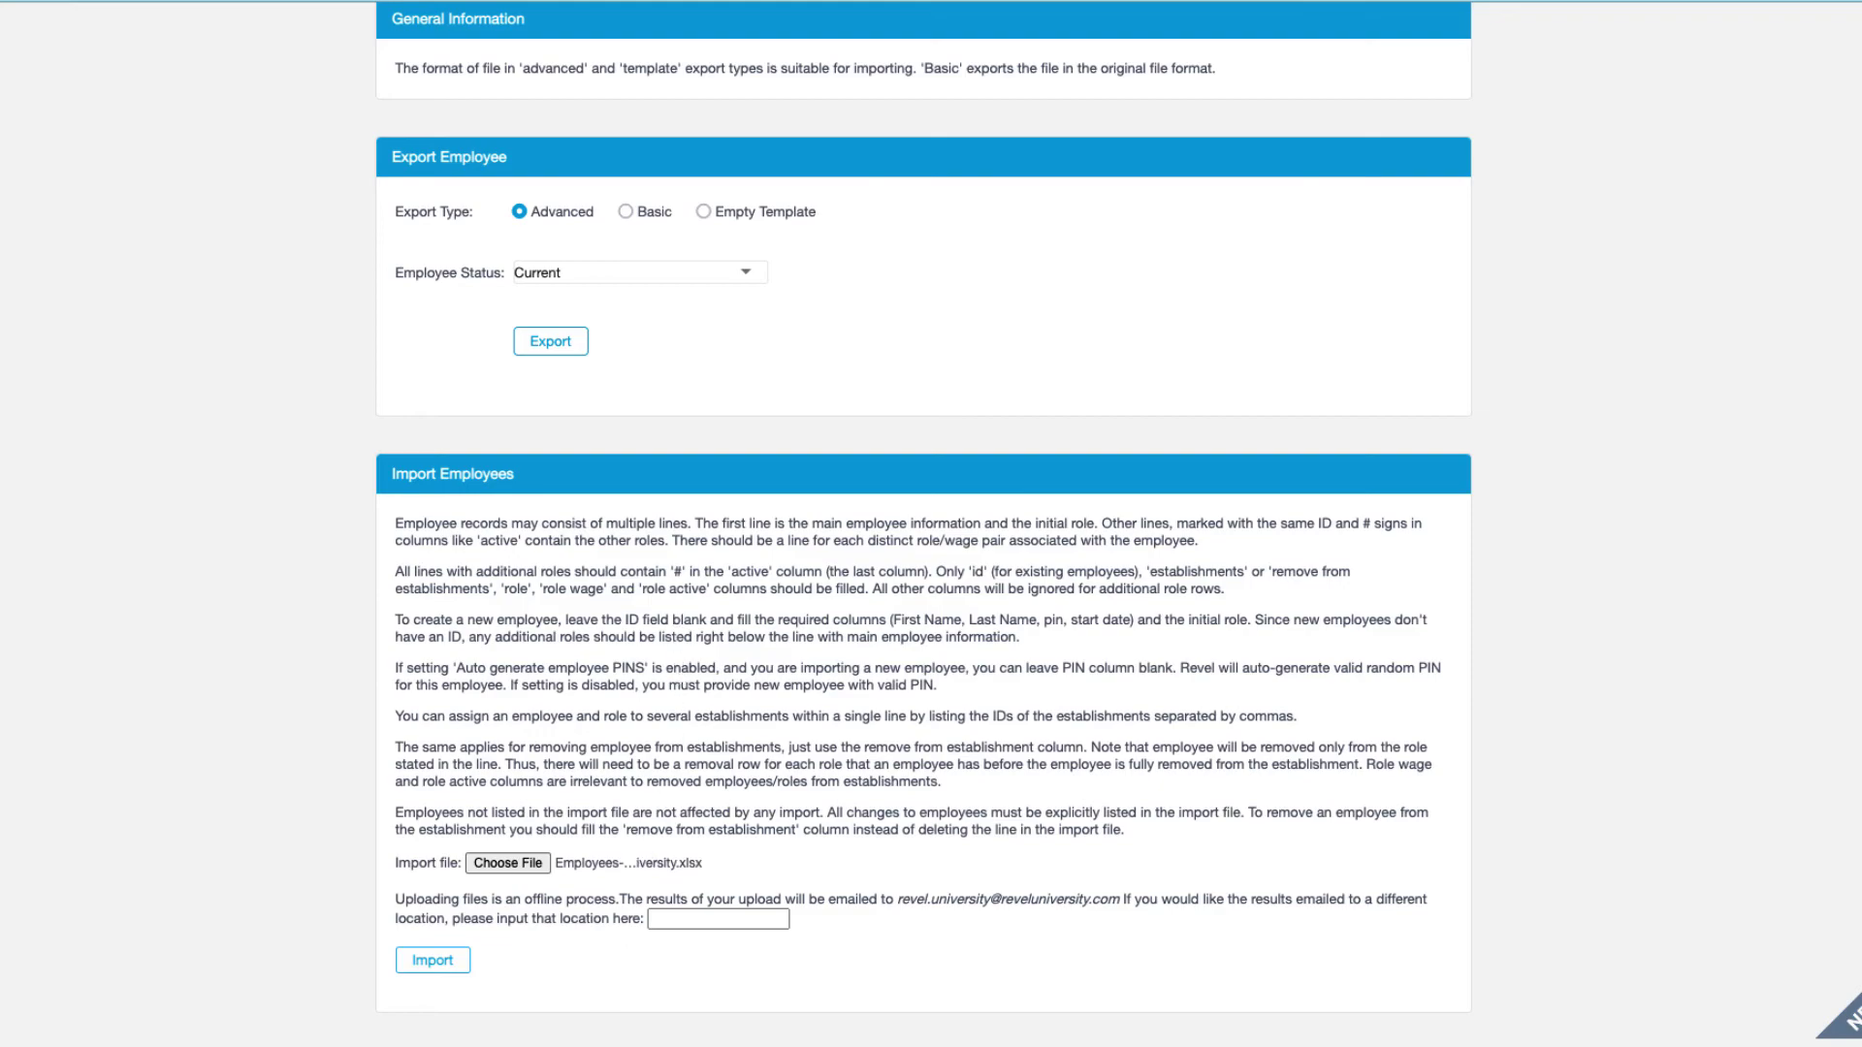
pyautogui.click(428, 971)
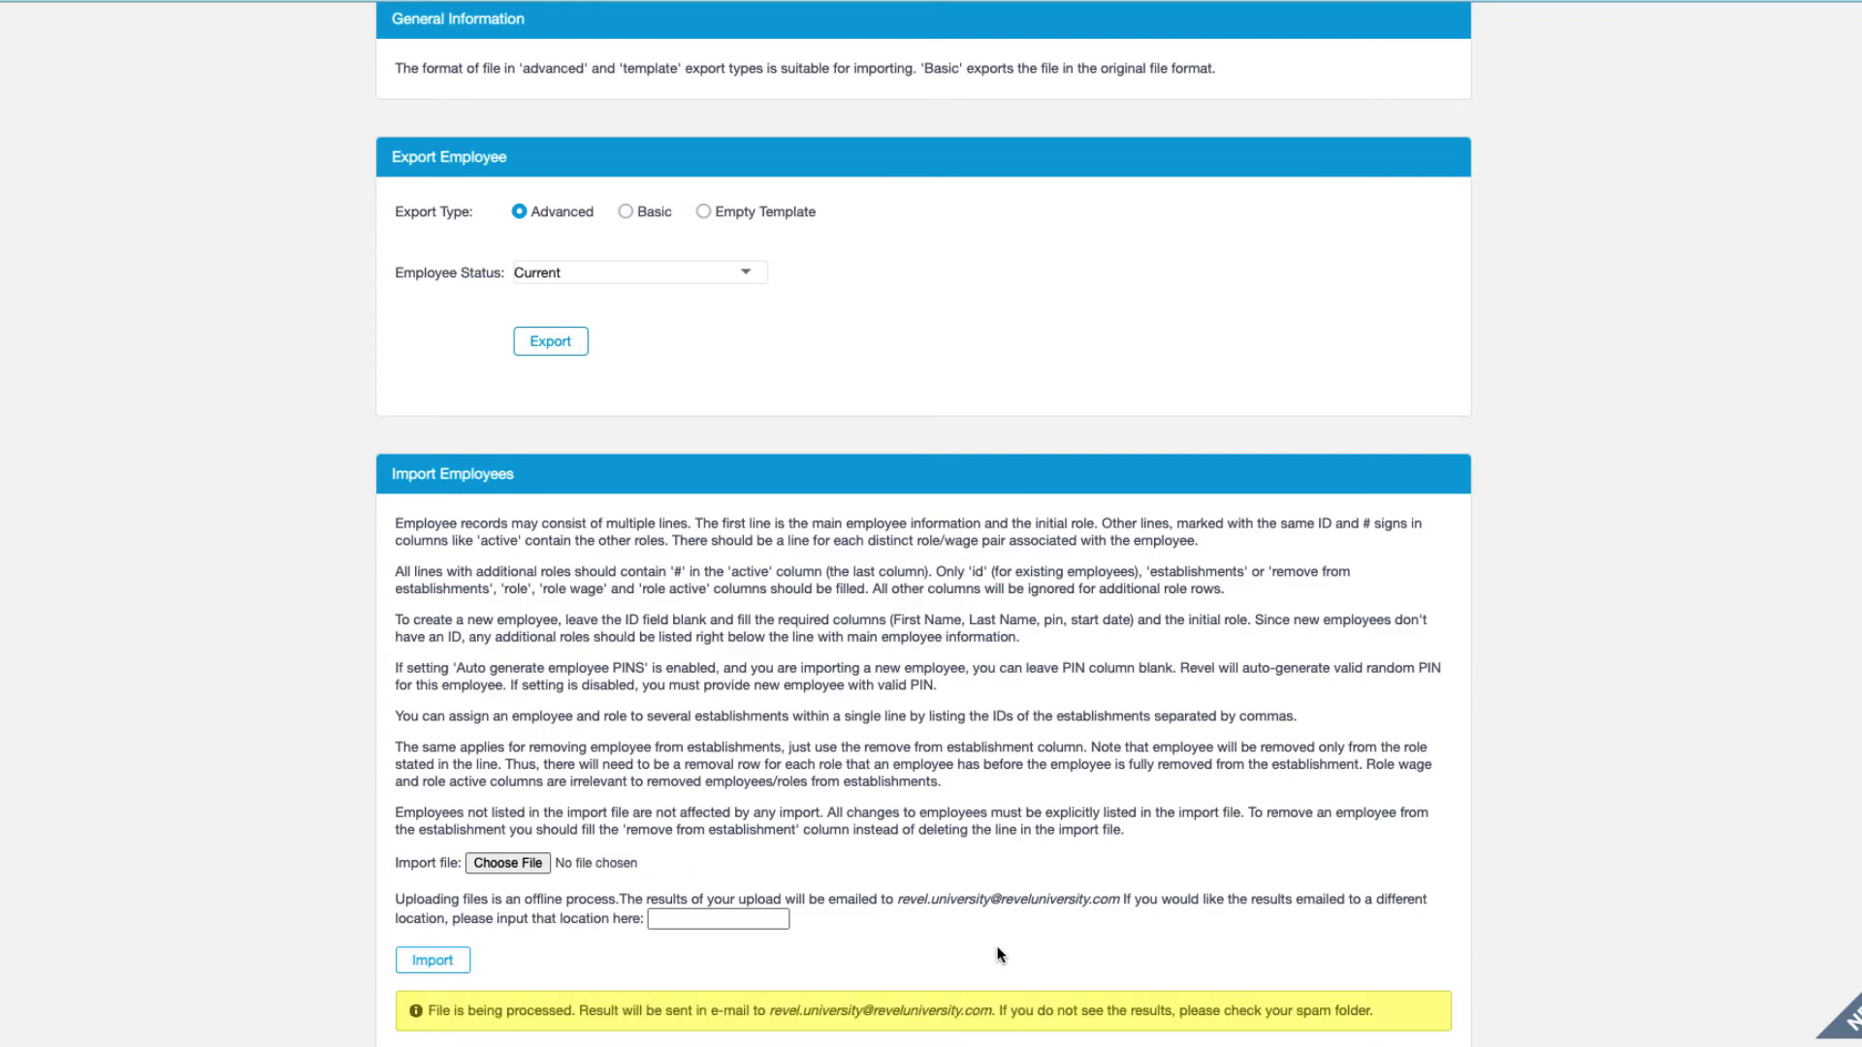
pyautogui.scroll(-1, 1001, 944)
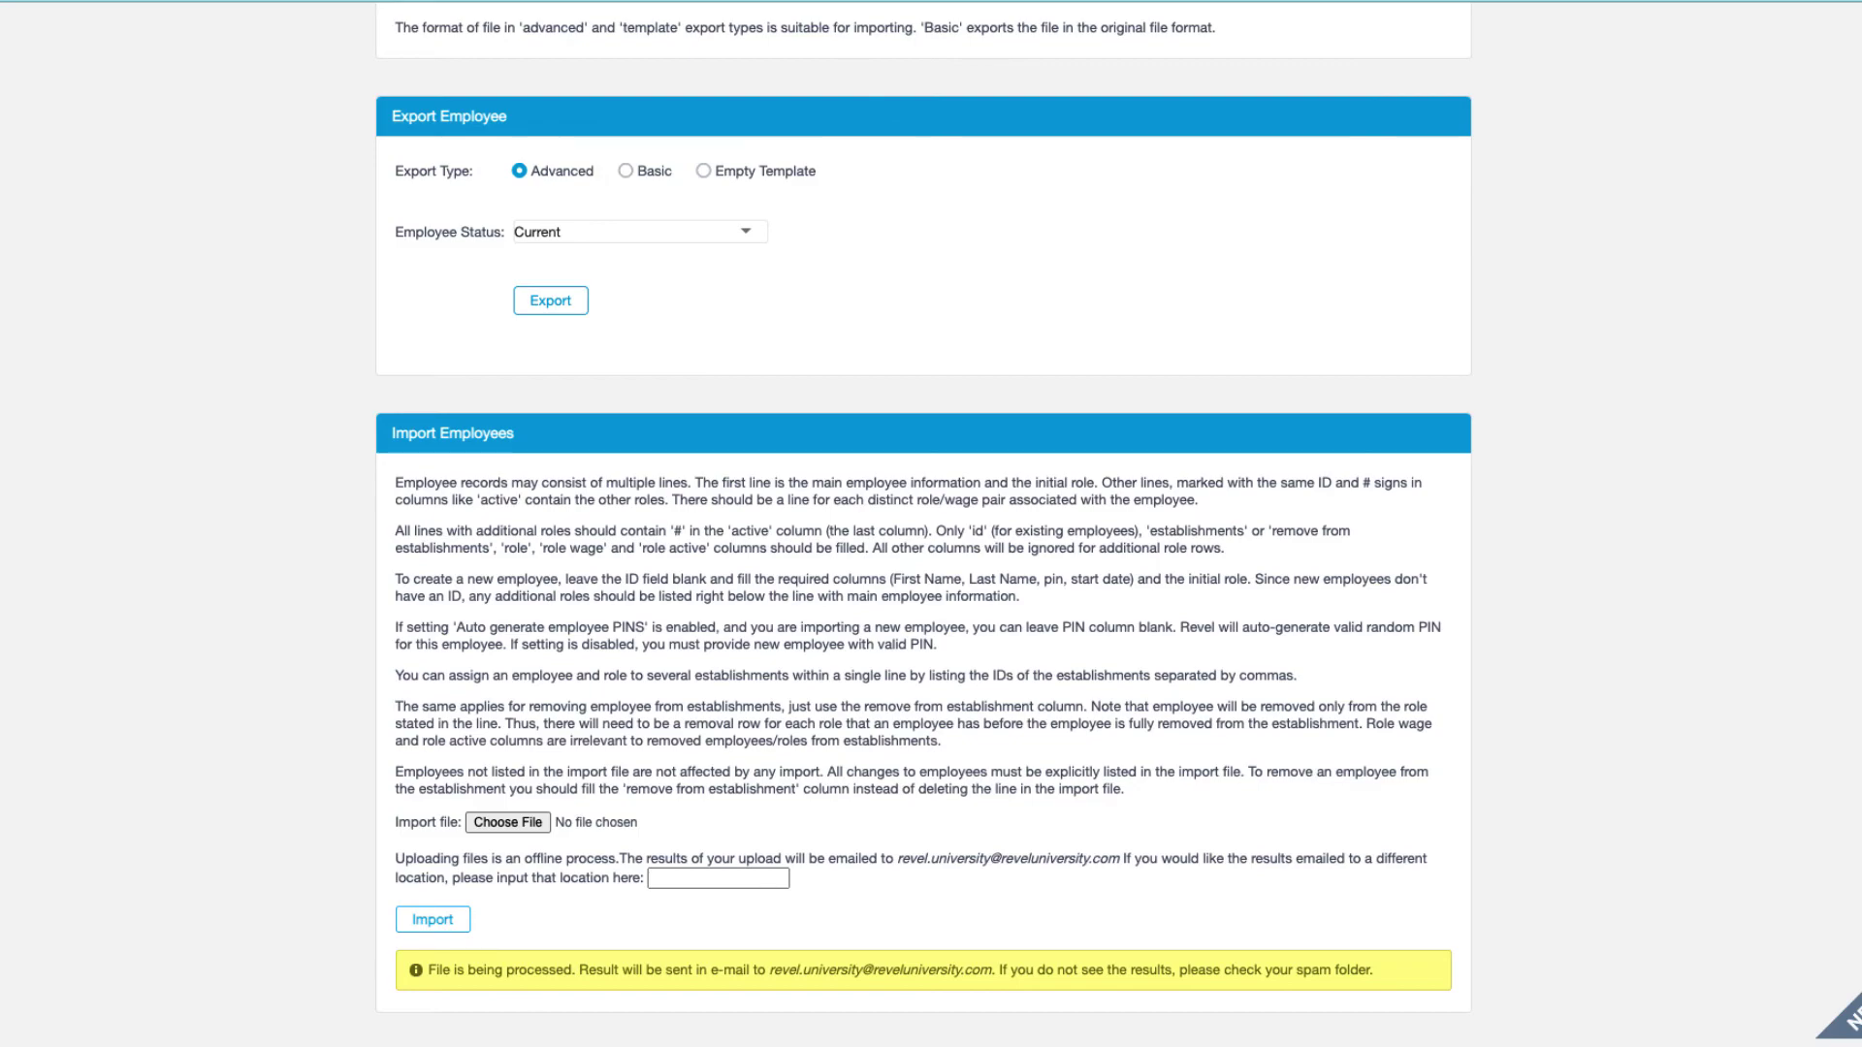
pyautogui.scroll(3, 1015, 212)
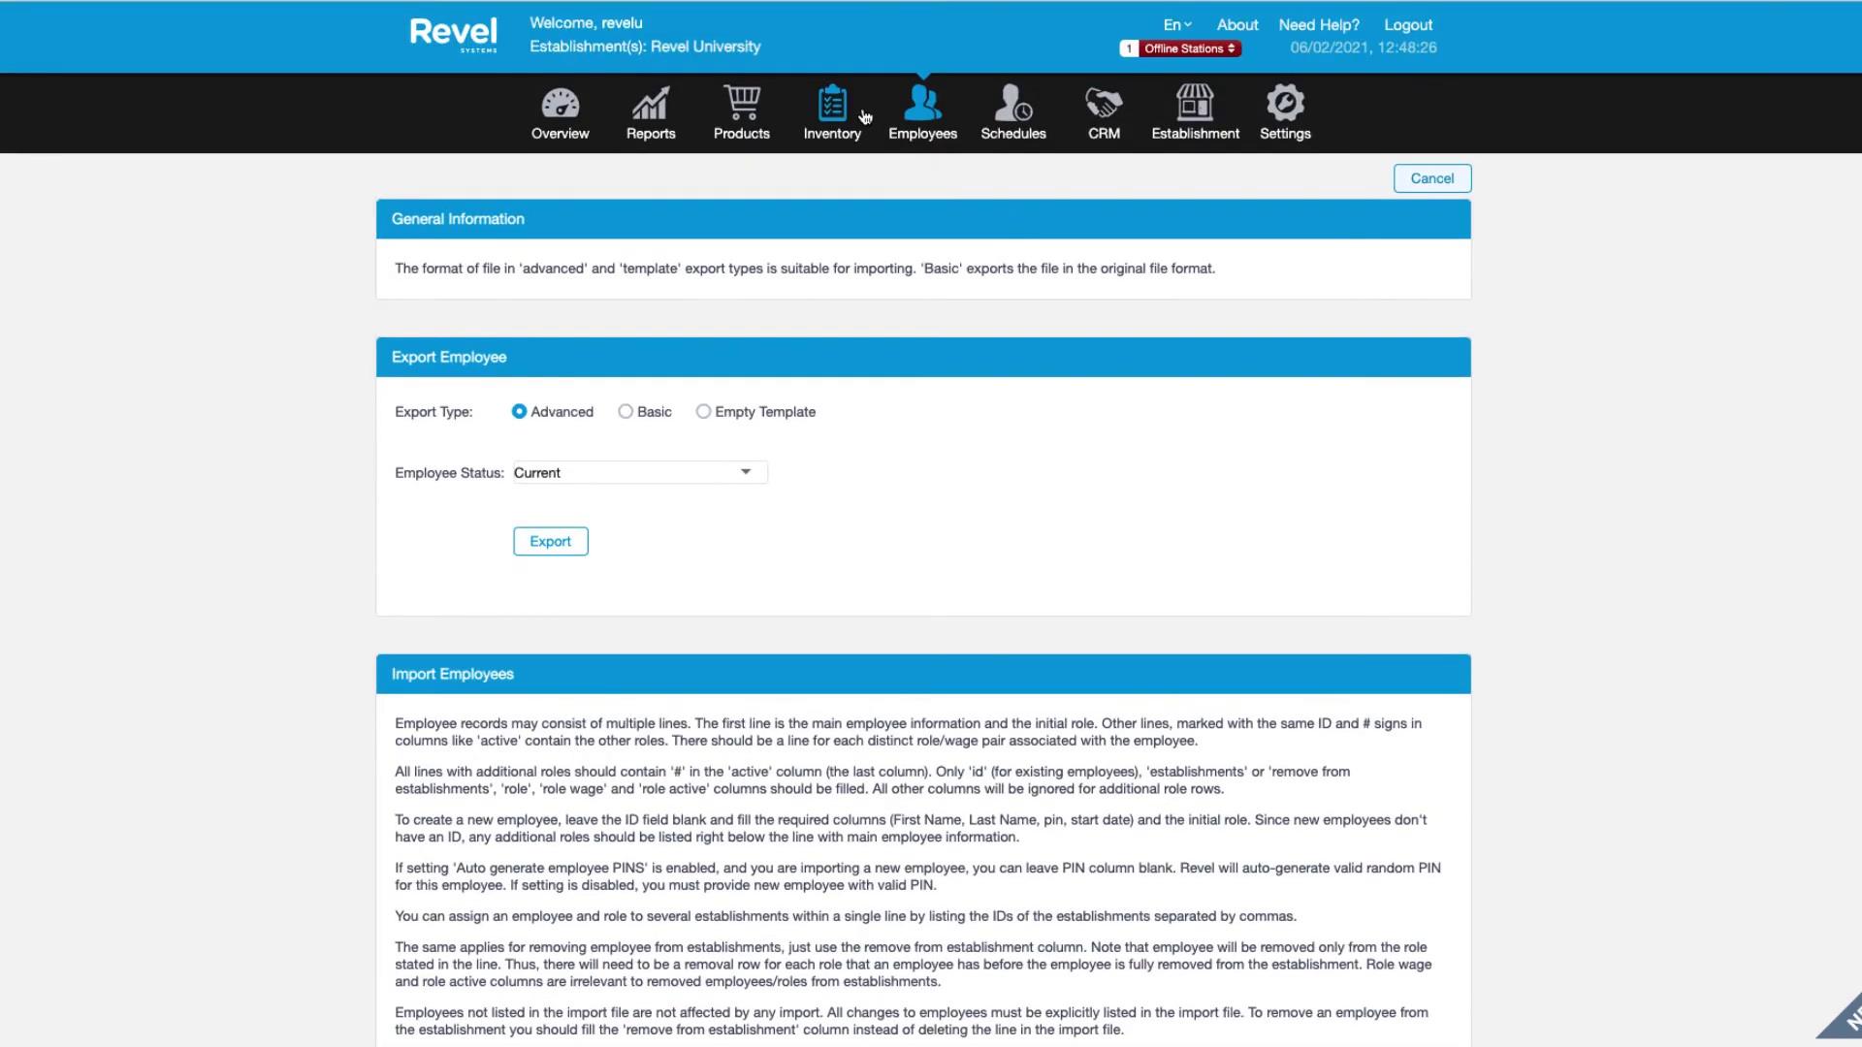
# Return to the Employees list from the top navigation bar.
pyautogui.click(935, 116)
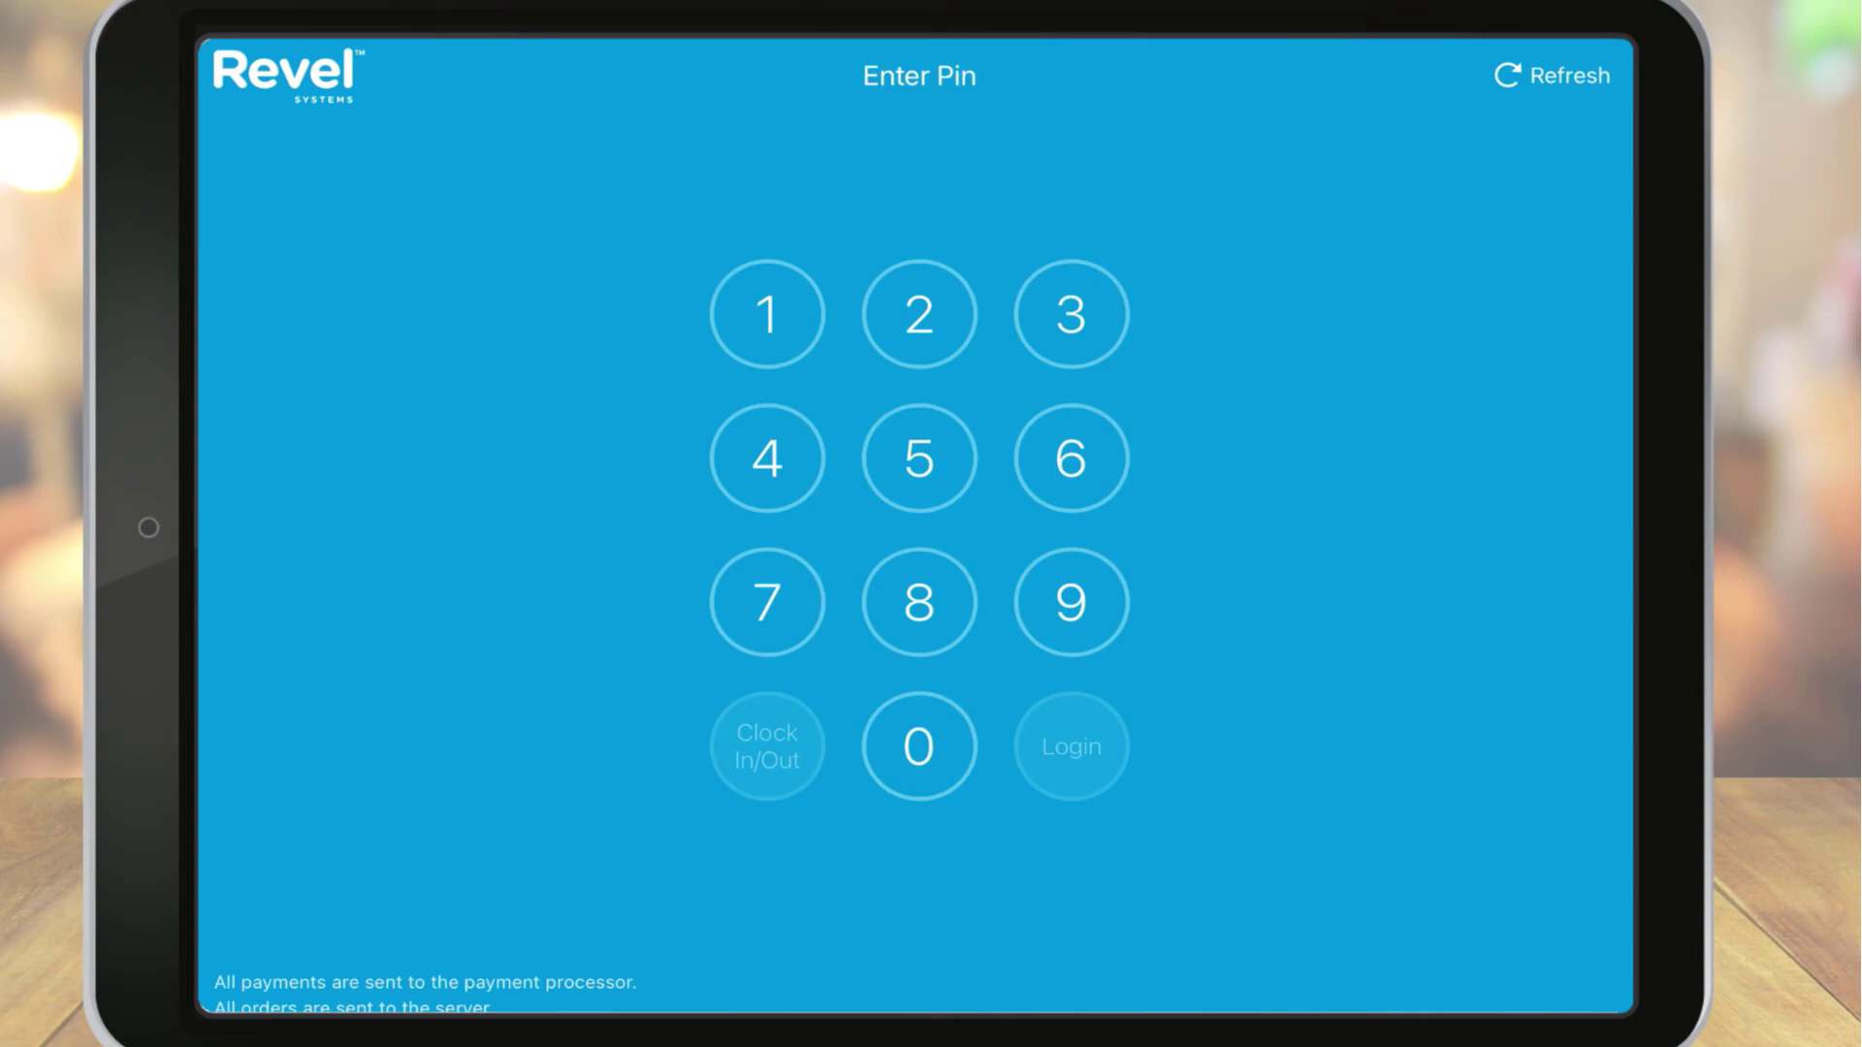
# Enter the employee's PIN, clock in under the Manager role, and dismiss the success message.
pyautogui.click(919, 602)
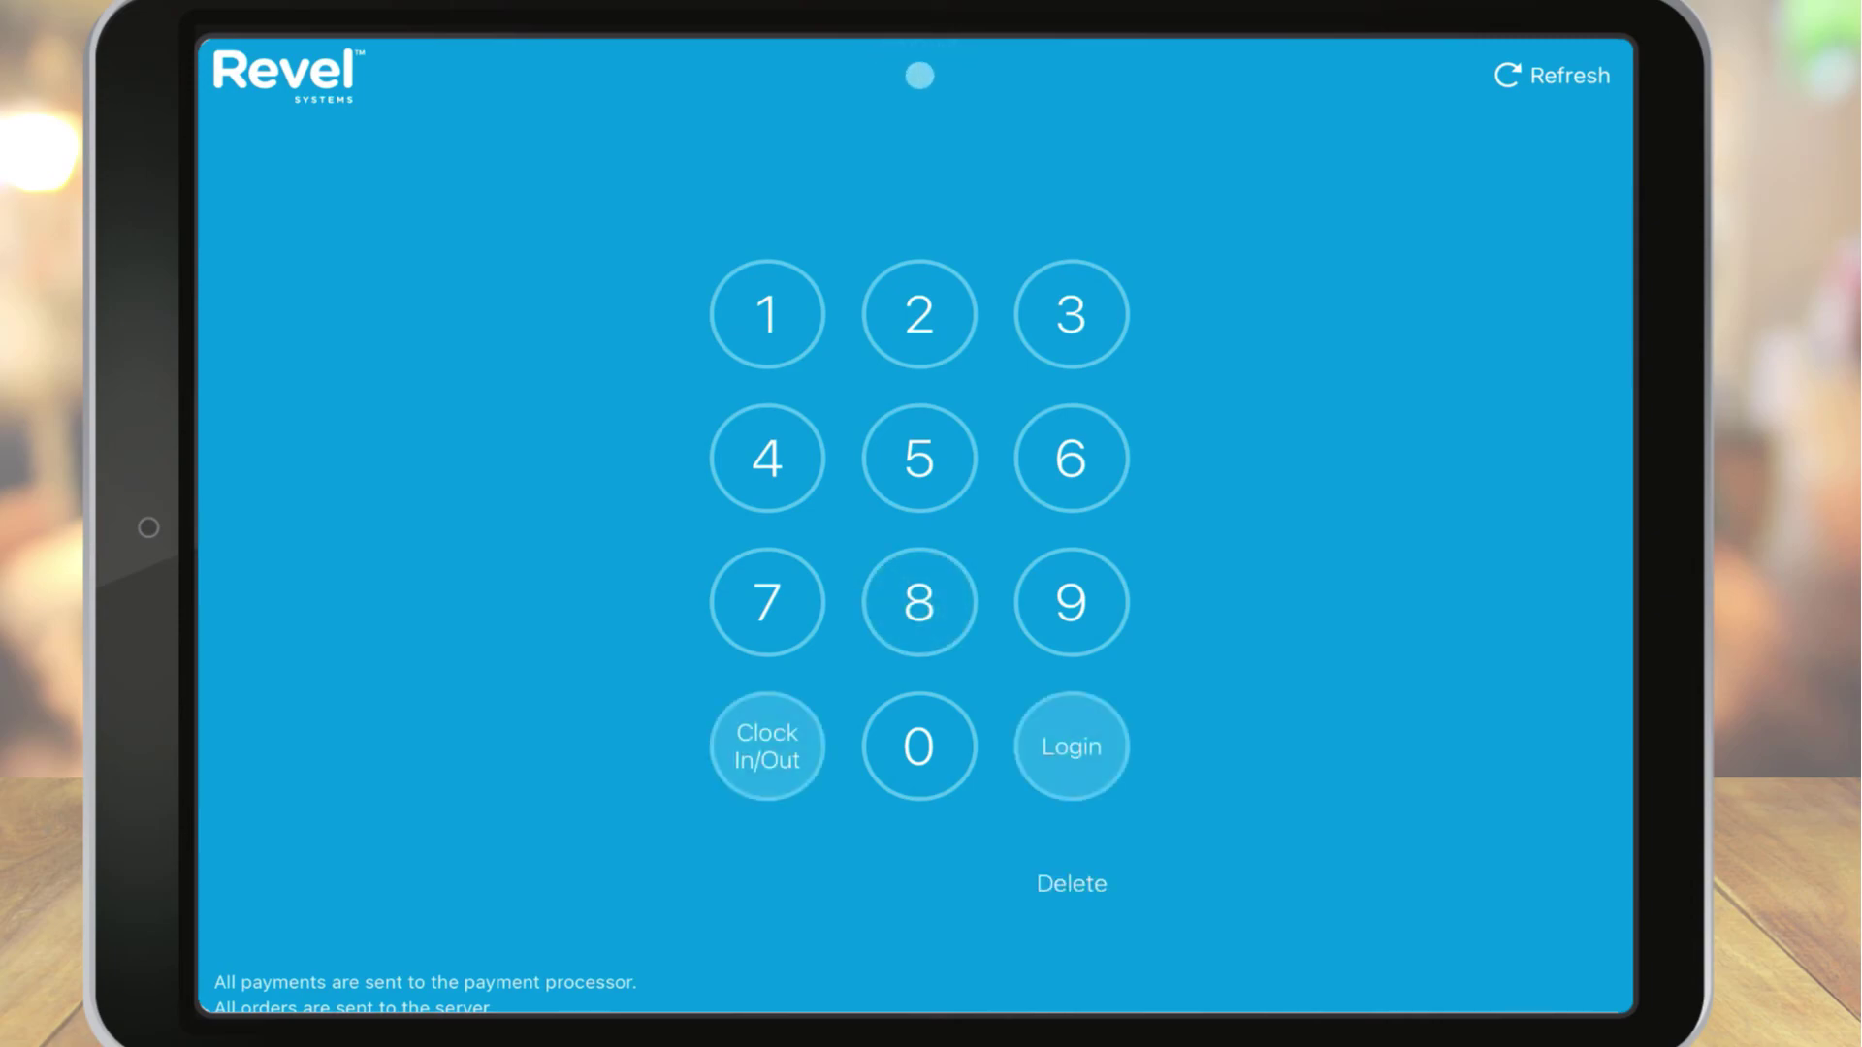
pyautogui.click(1070, 457)
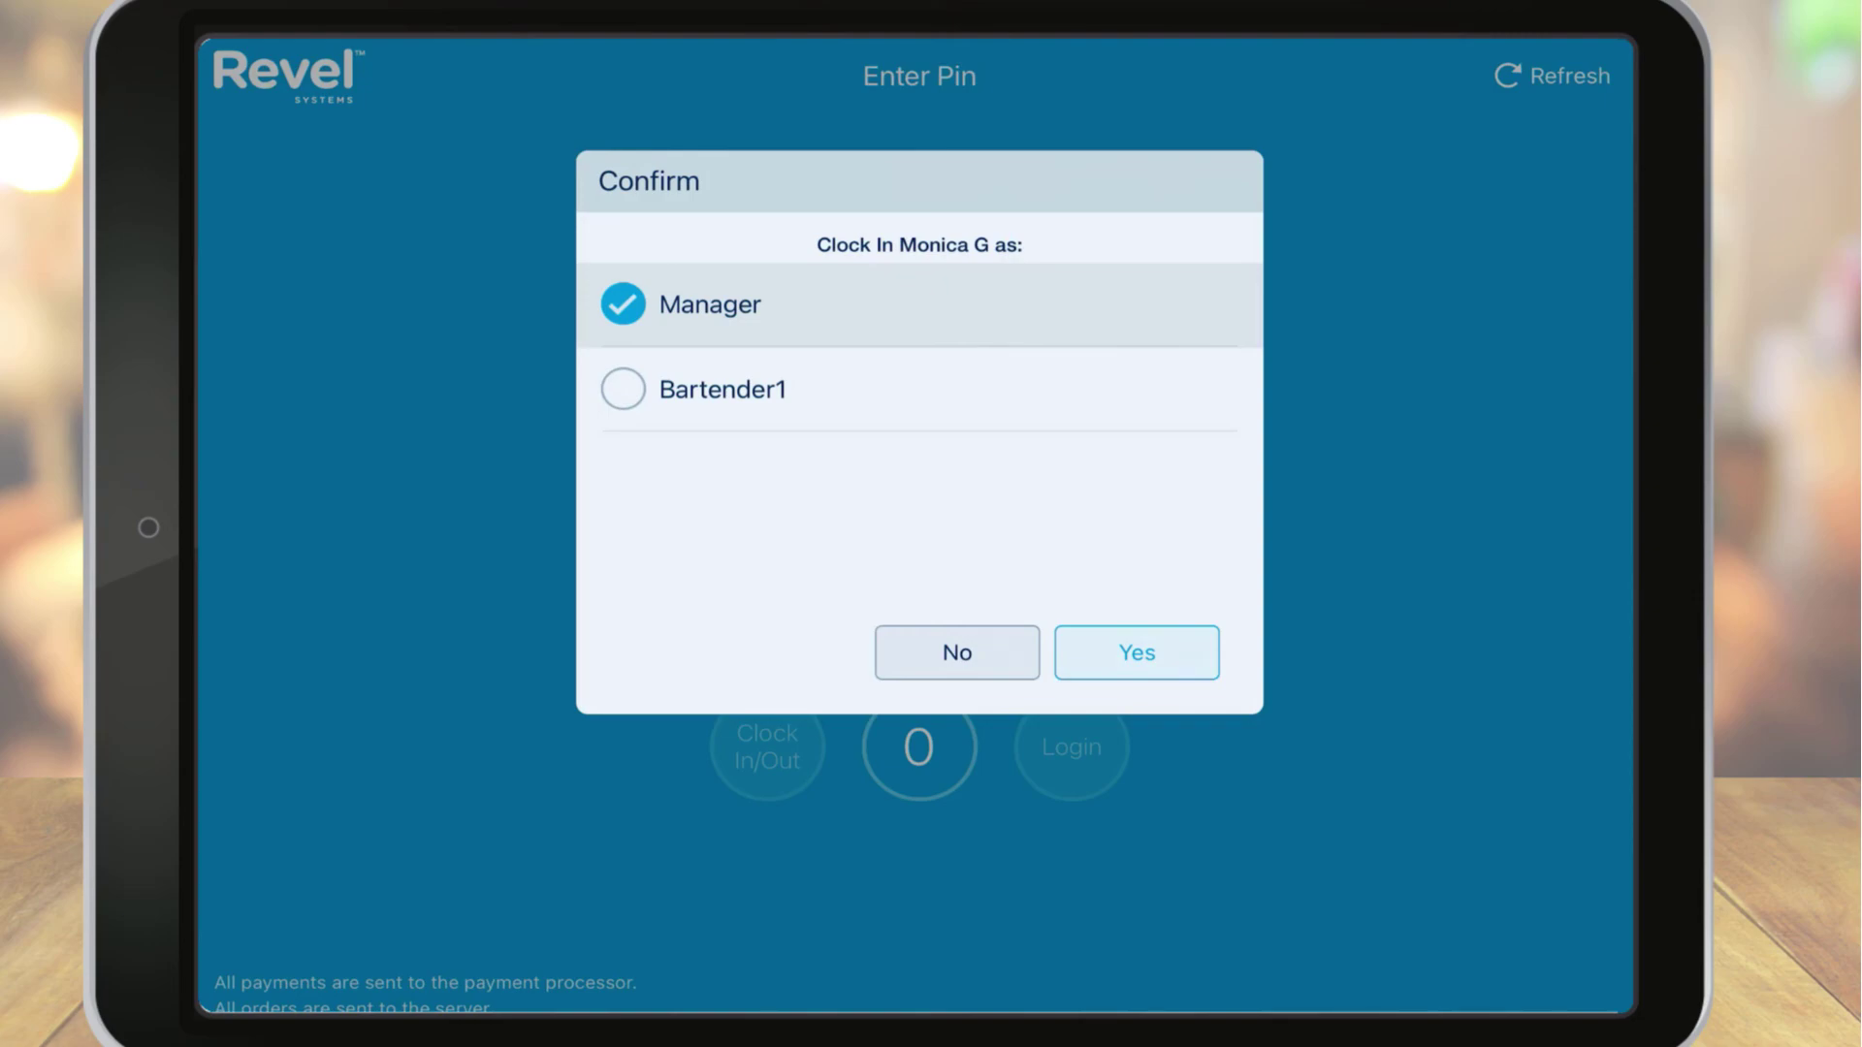
pyautogui.click(1136, 652)
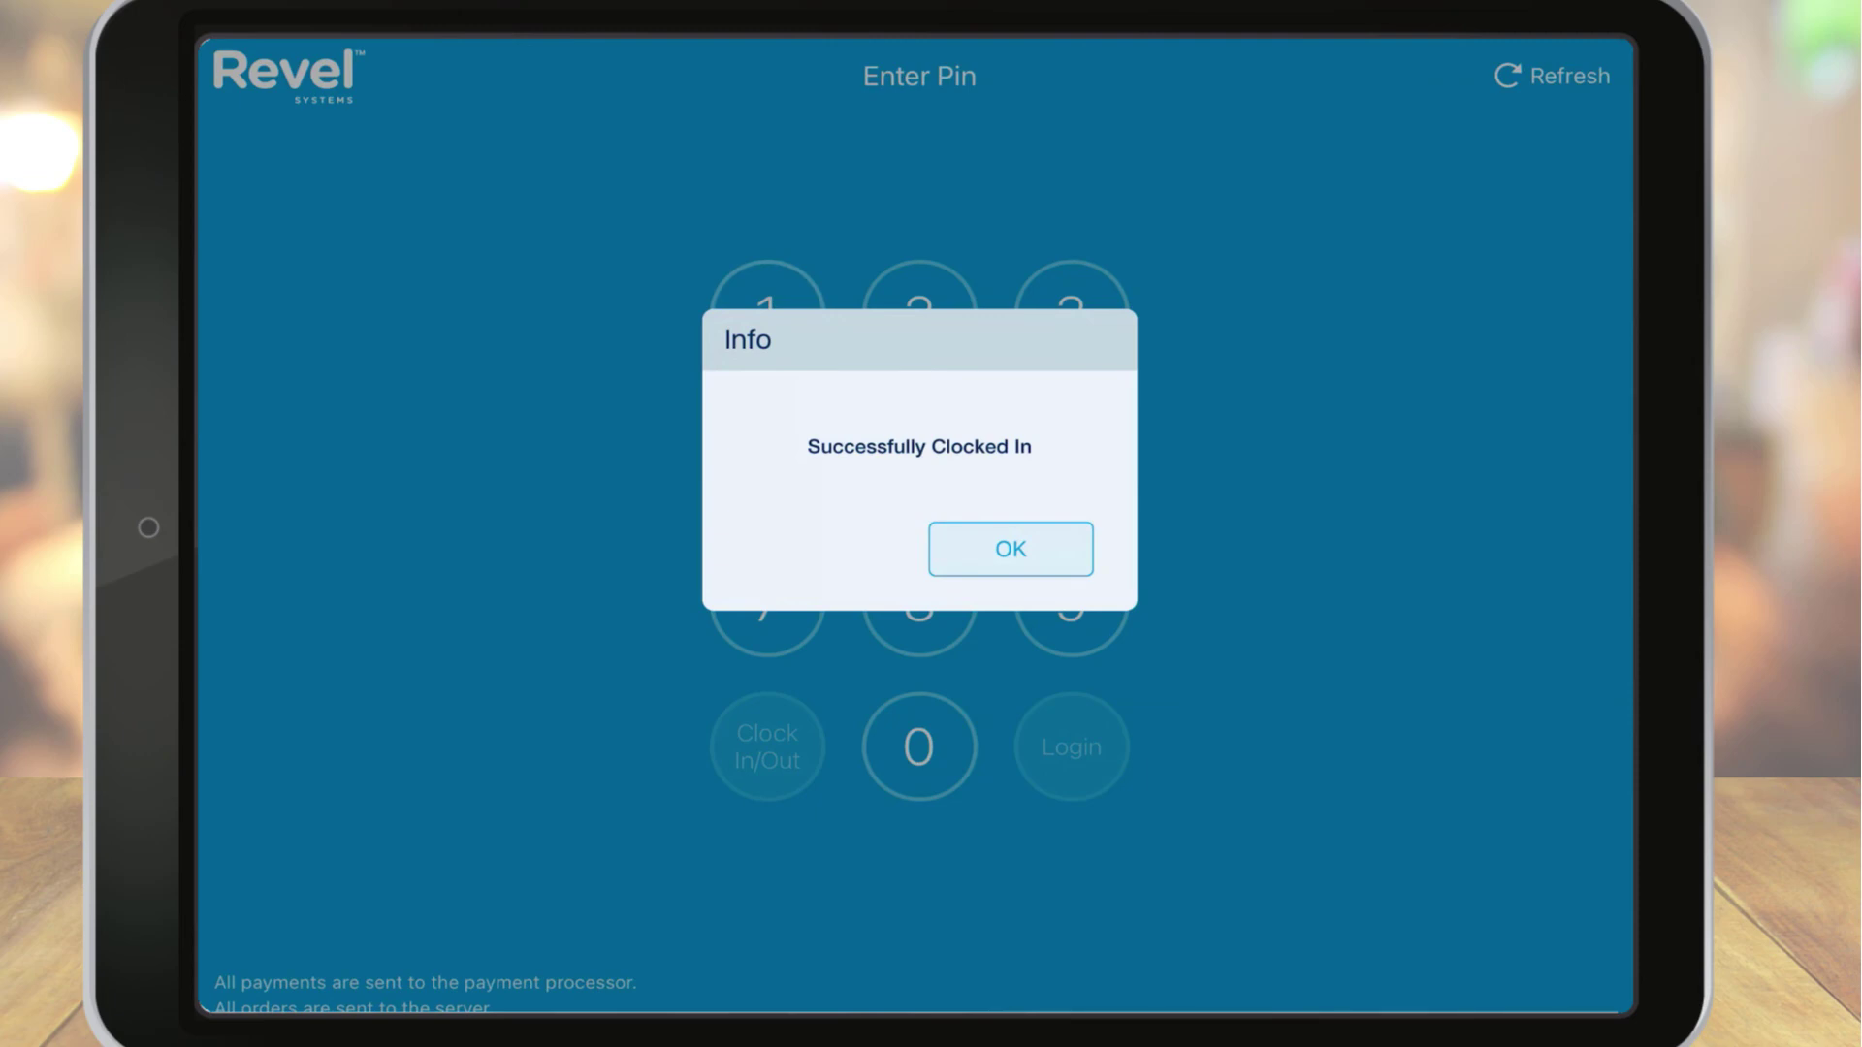
pyautogui.click(1011, 549)
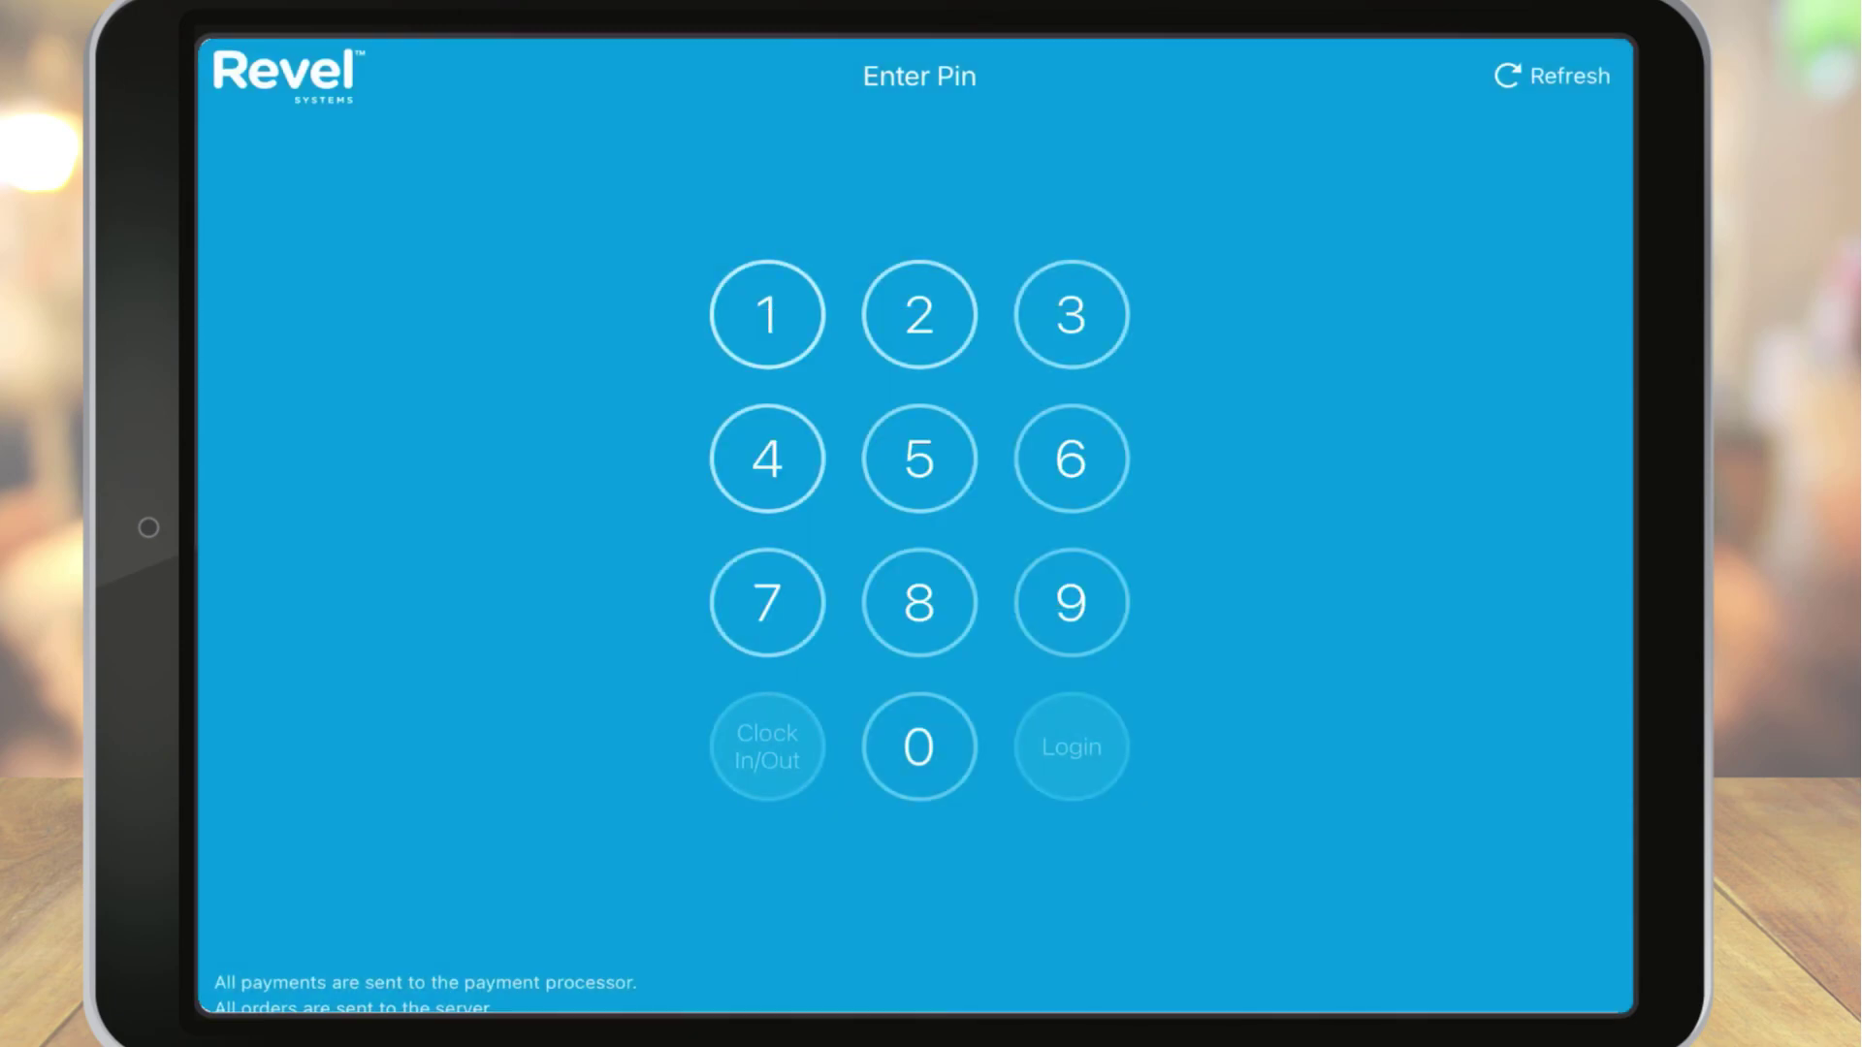
# Log in to the POS with the new employee's six-digit PIN.
pyautogui.click(919, 602)
pyautogui.click(1071, 458)
pyautogui.click(766, 602)
pyautogui.click(919, 745)
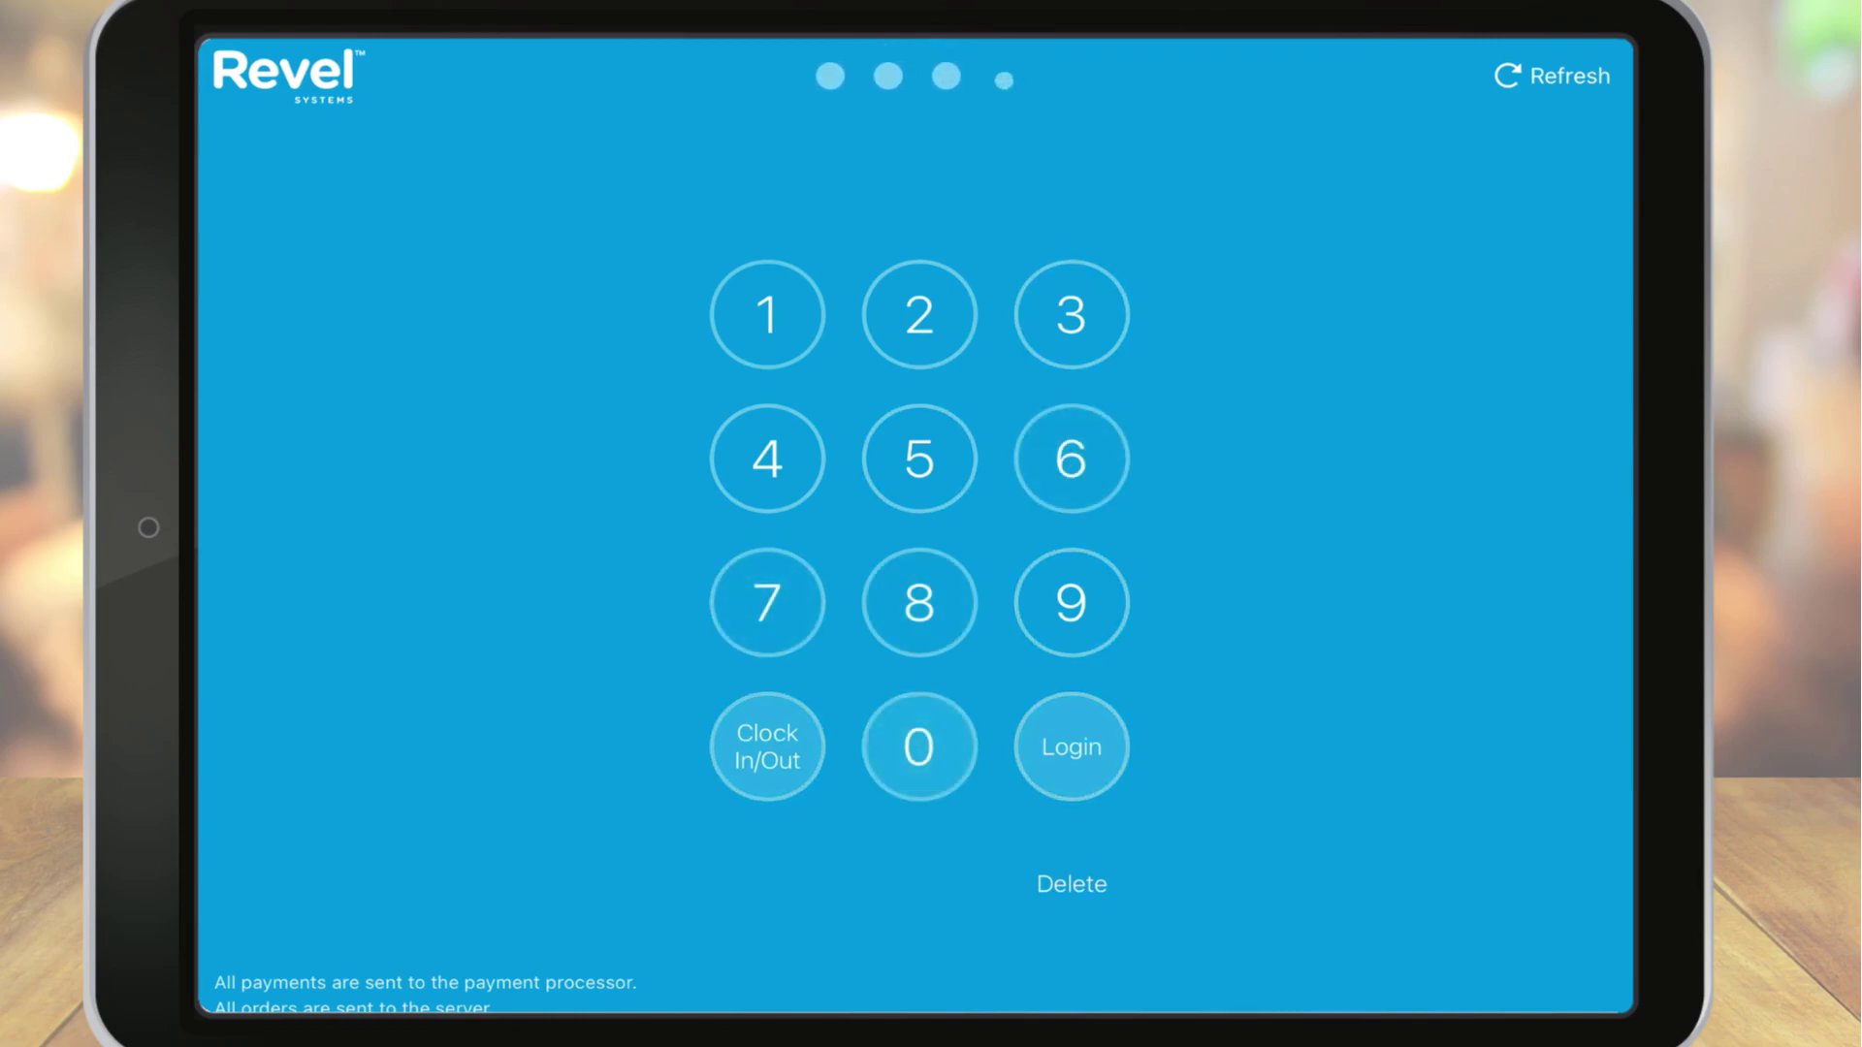
pyautogui.click(919, 746)
pyautogui.click(918, 314)
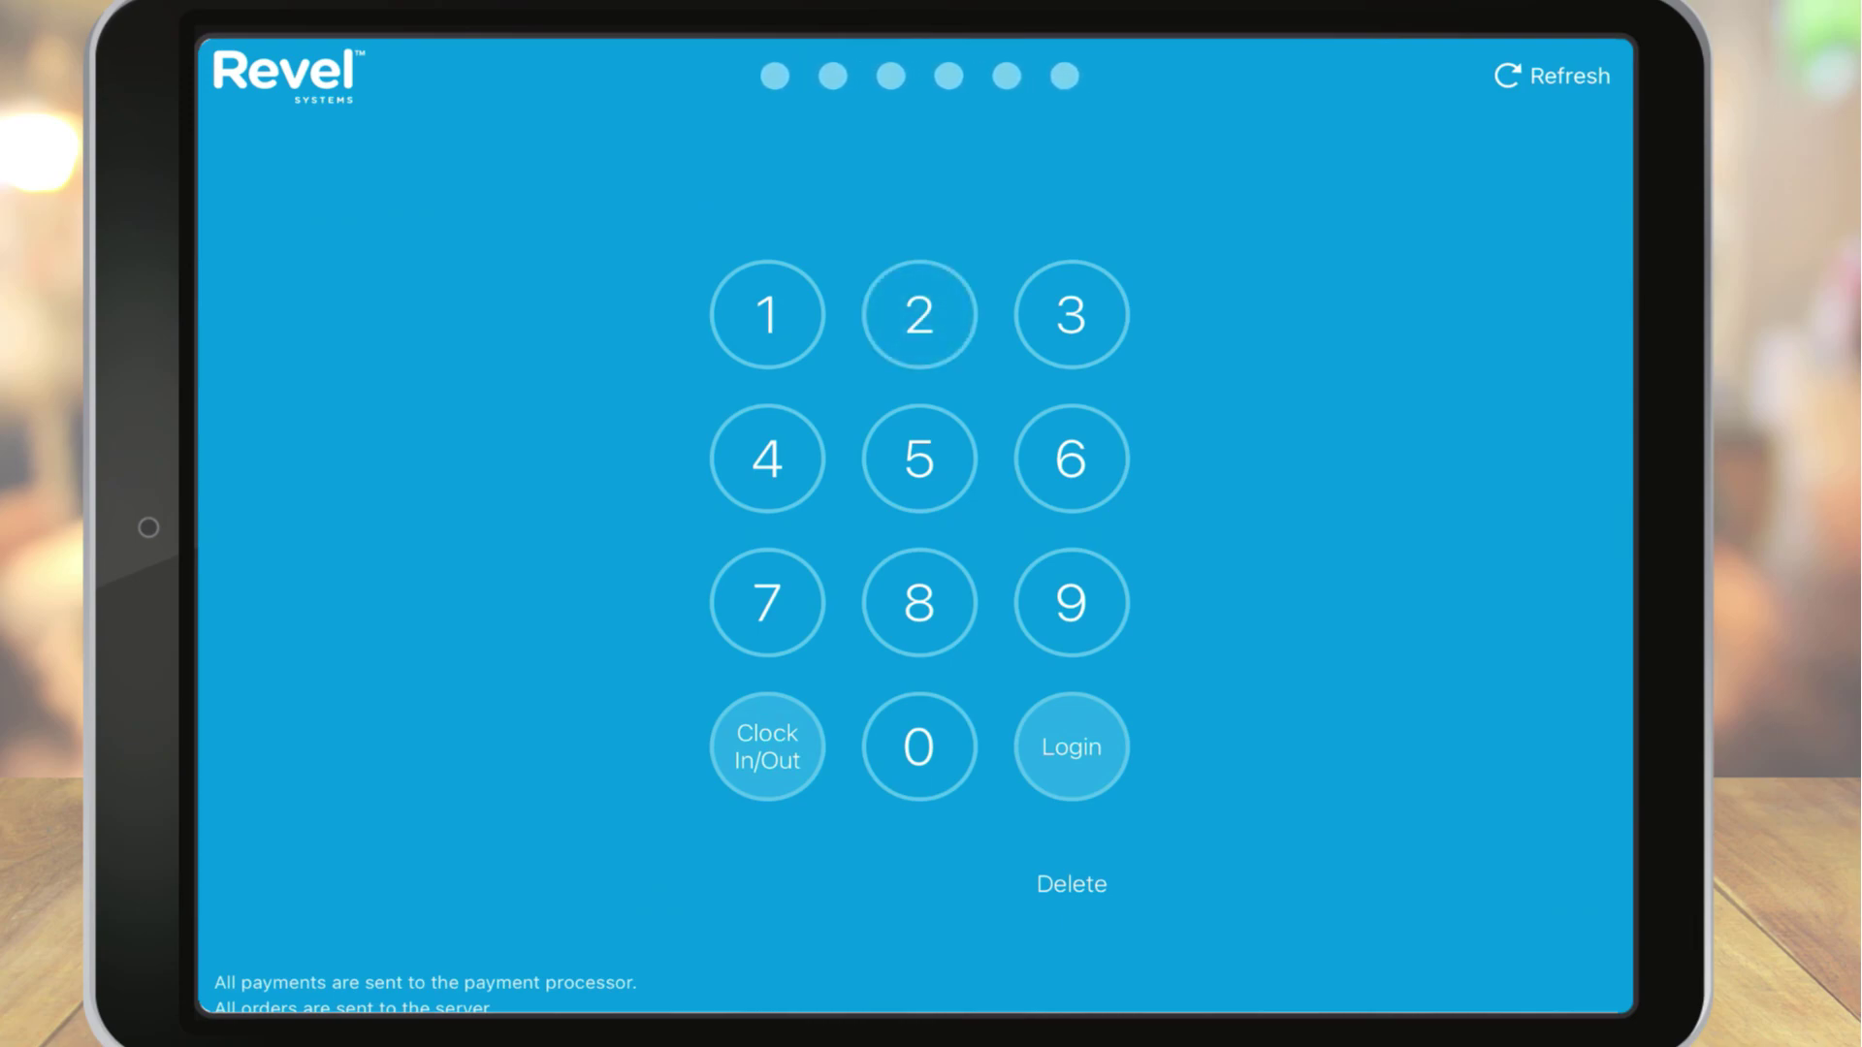
pyautogui.click(1071, 746)
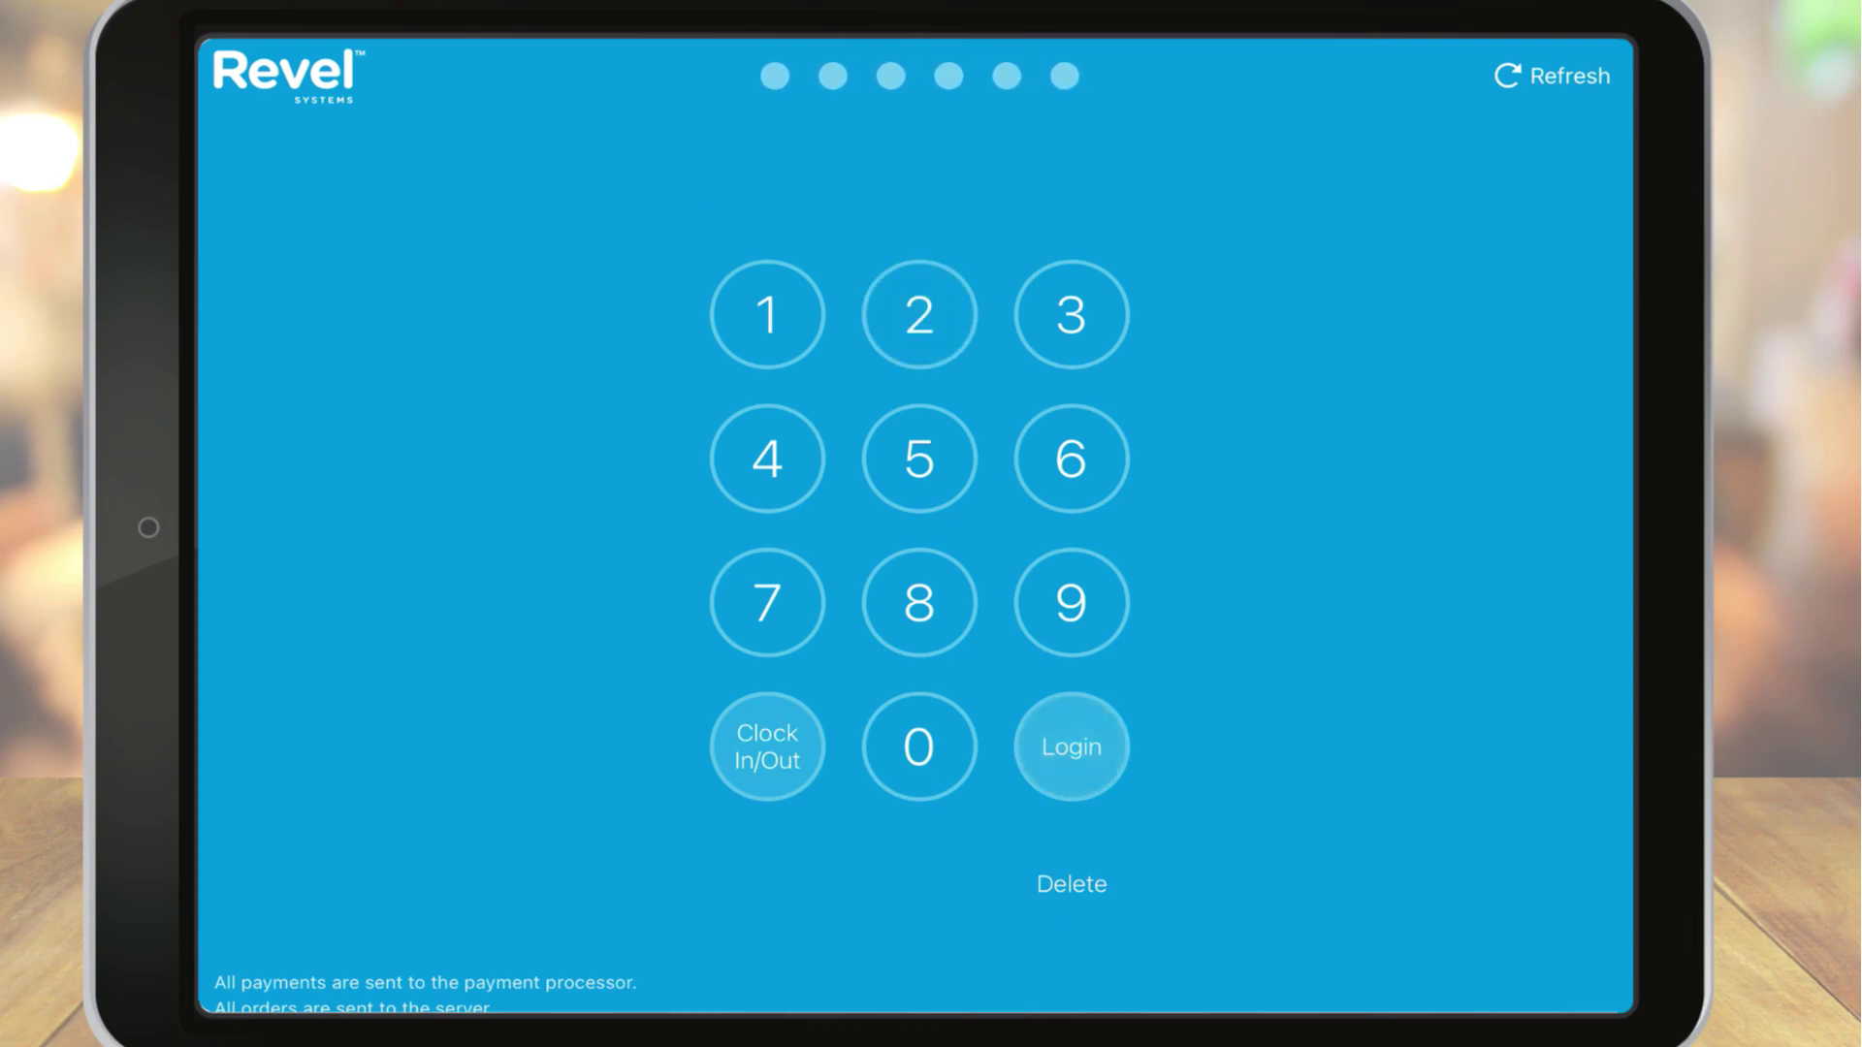